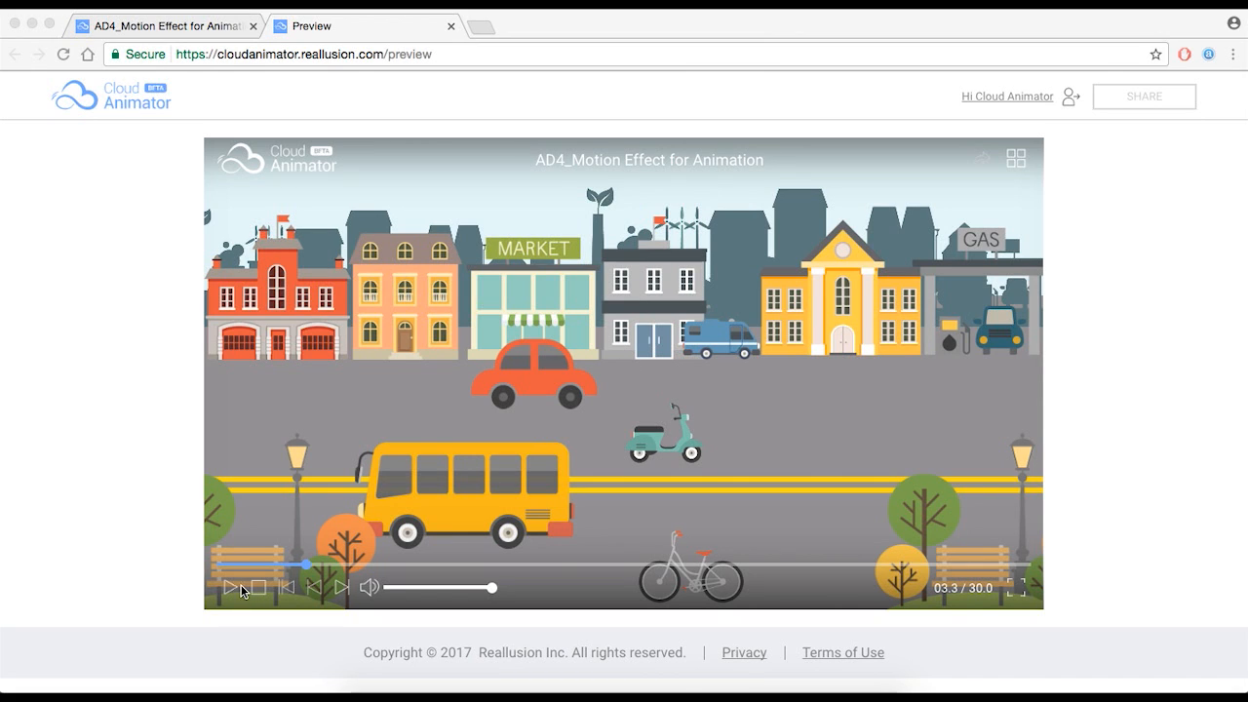
Play the AD4_Motion Effect for Animation preview, pausing it to review how the buildings and vehicles move.
left_click(230, 586)
left_click(230, 586)
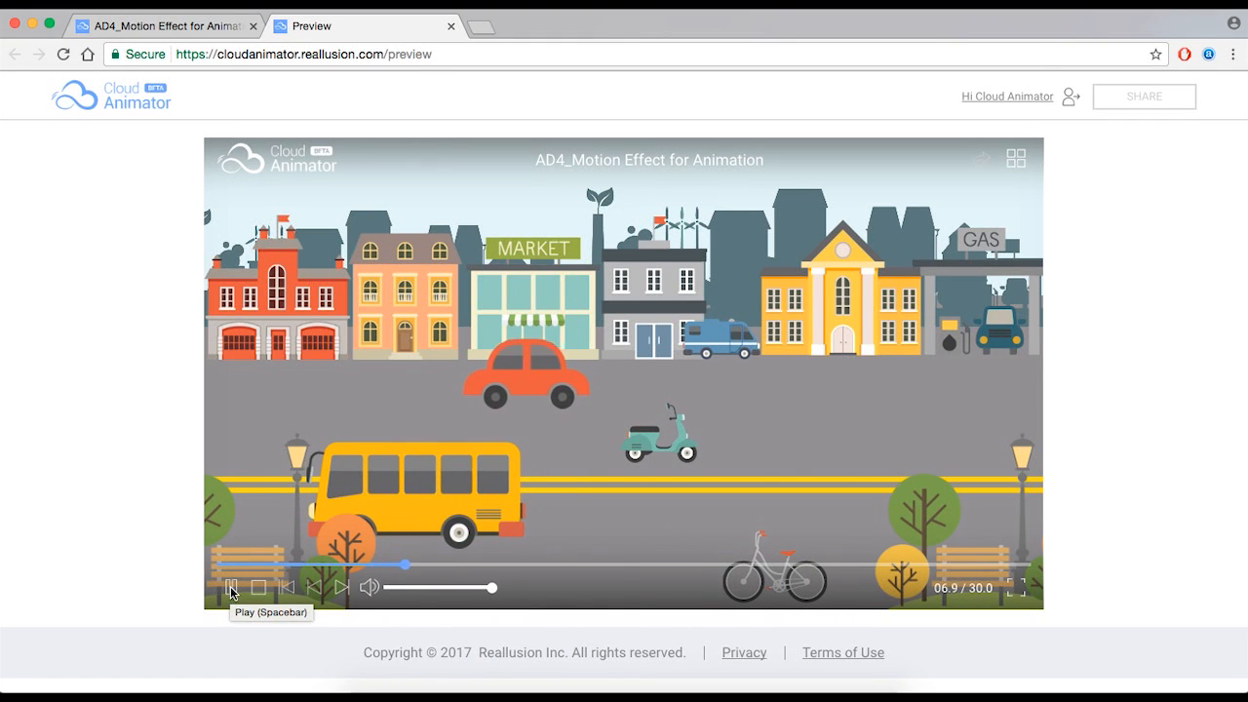
left_click(258, 591)
left_click(231, 588)
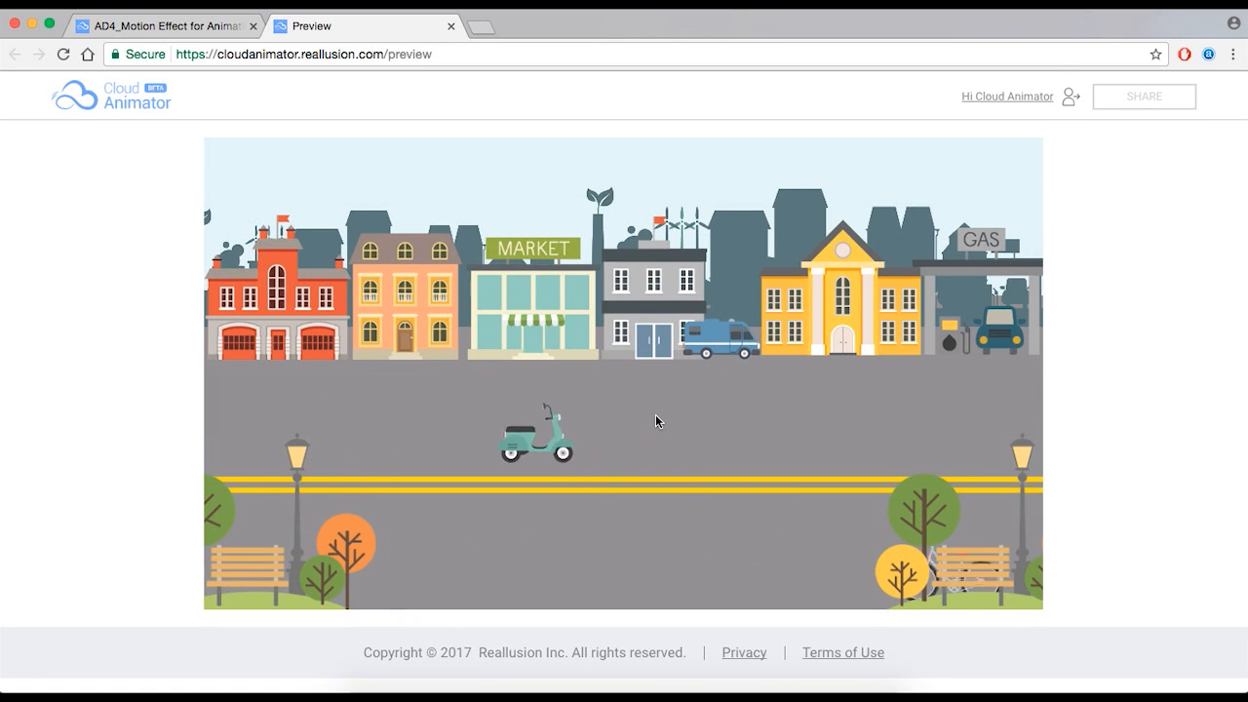
left_click(231, 587)
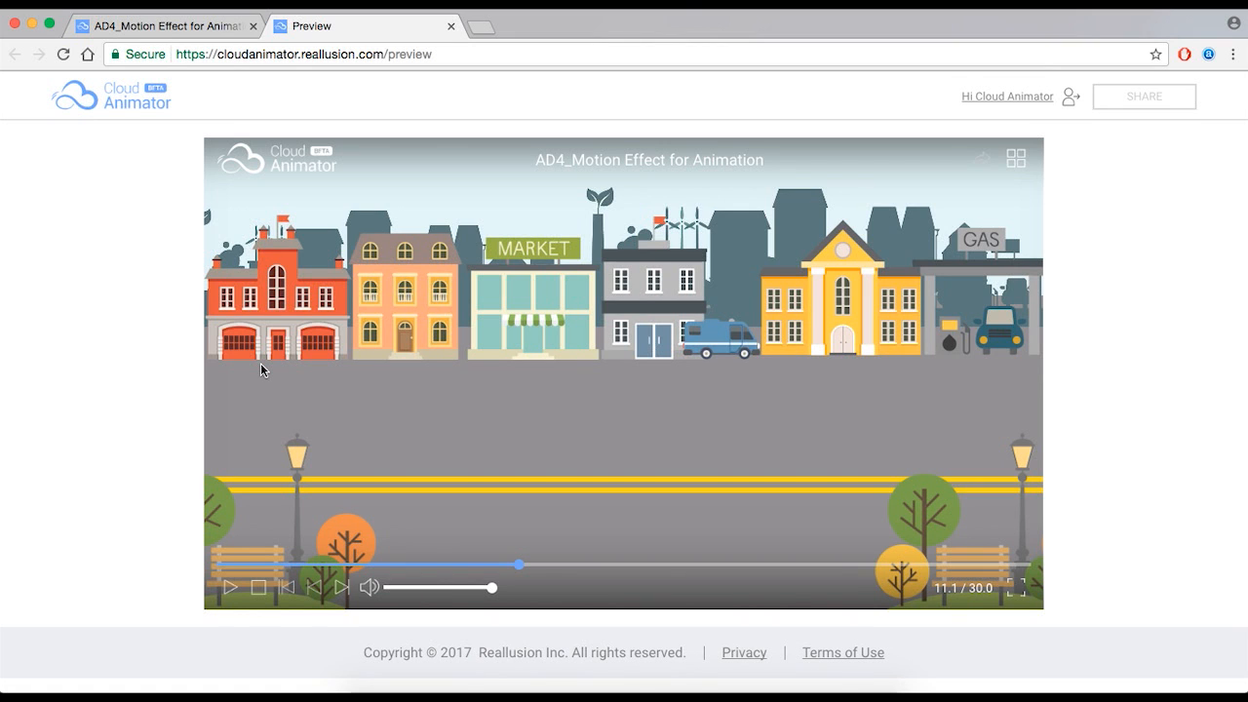
Switch to the project's authoring page, play scene 1 on the canvas, and stop playback.
left_click(107, 27)
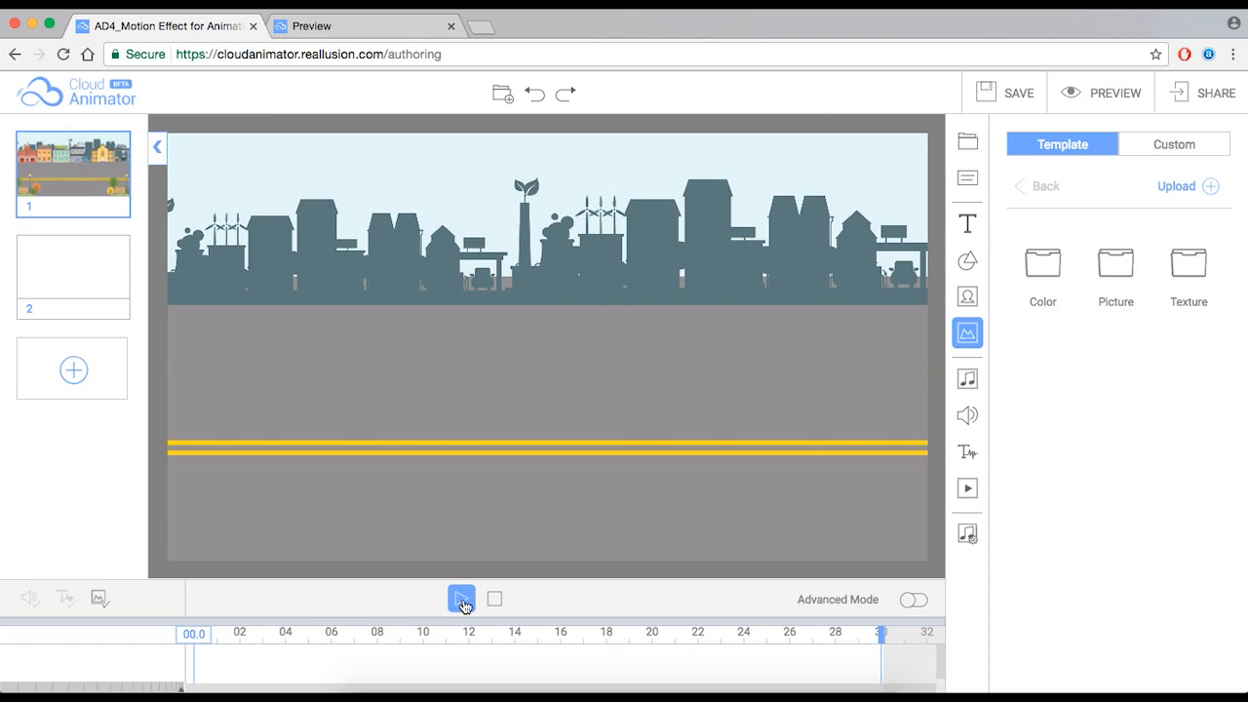
left_click(462, 600)
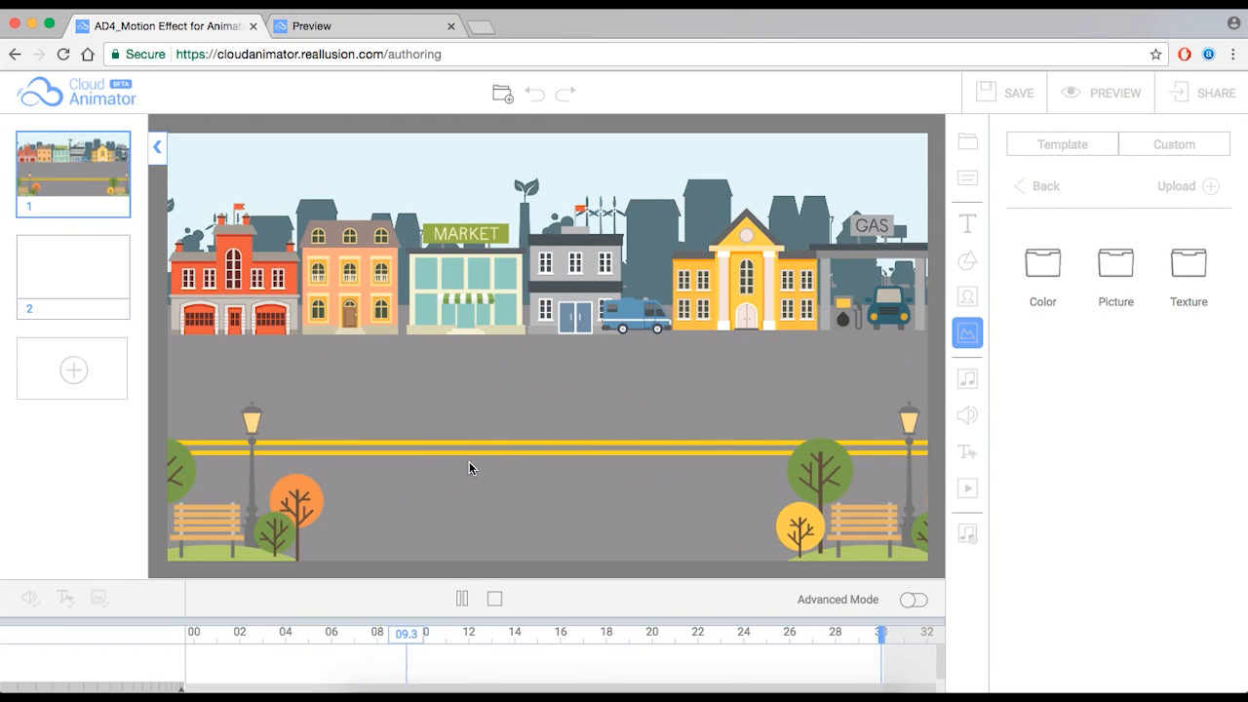
left_click(494, 598)
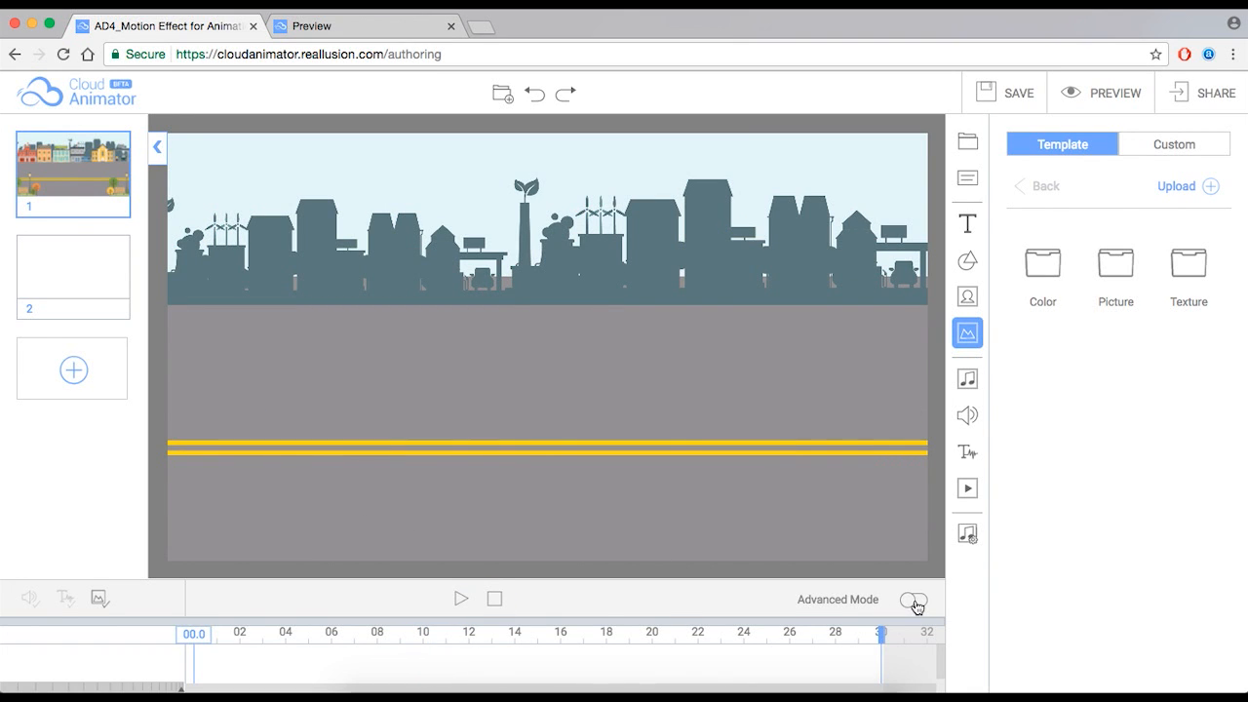
Turn on Advanced Mode and enlarge the timeline area to show more of scene 1's object tracks.
left_click(914, 604)
left_click(829, 340)
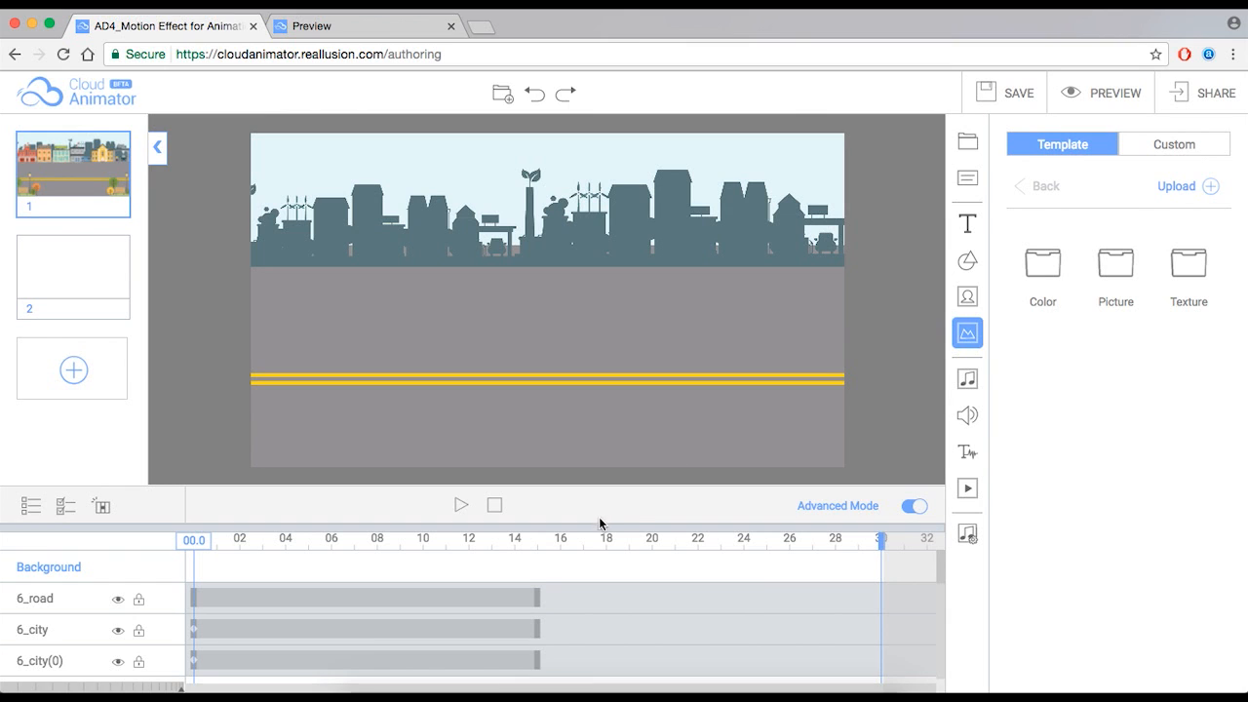
left_click_drag(595, 527, 582, 343)
Inspect scene 1 around 2 to 3 seconds, check the Fire Station clip's settings, and return to the scene start.
left_click(240, 419)
left_click(261, 447)
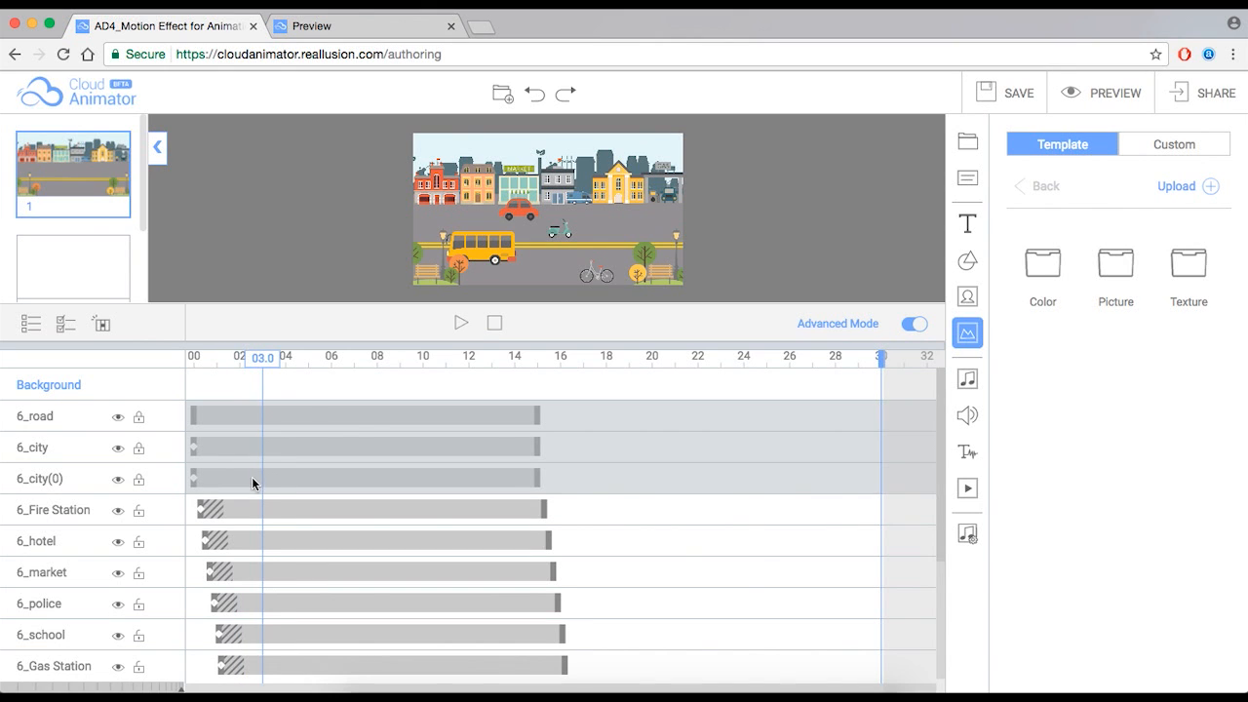
left_click(247, 508)
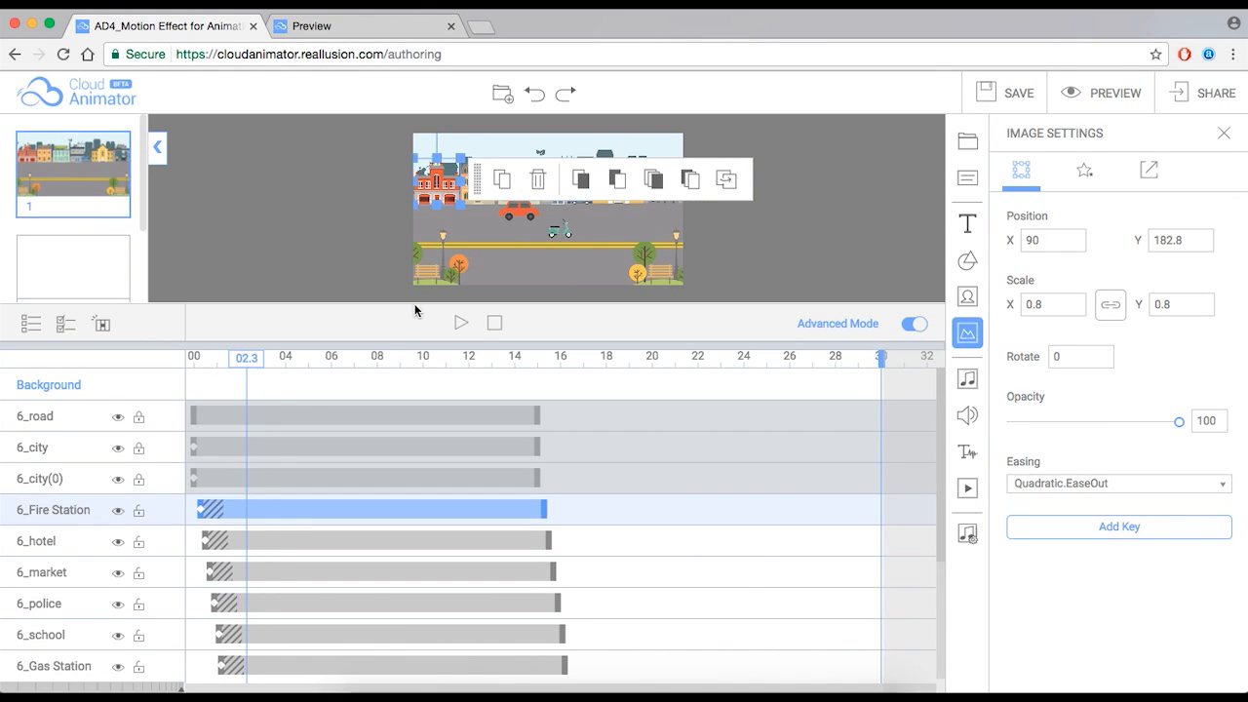
left_click(569, 423)
left_click(494, 322)
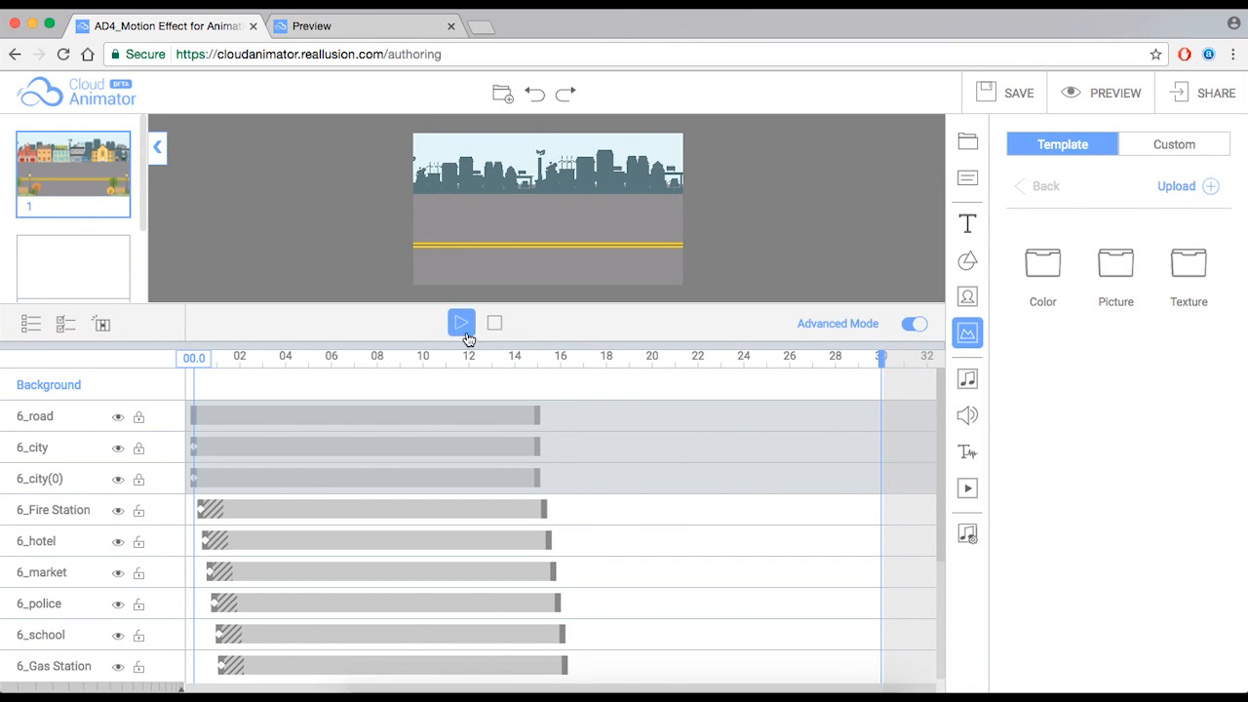
Play scene 1, examine the motion effects on the vehicle tracks up to about 8 seconds, and stop playback.
left_click(464, 331)
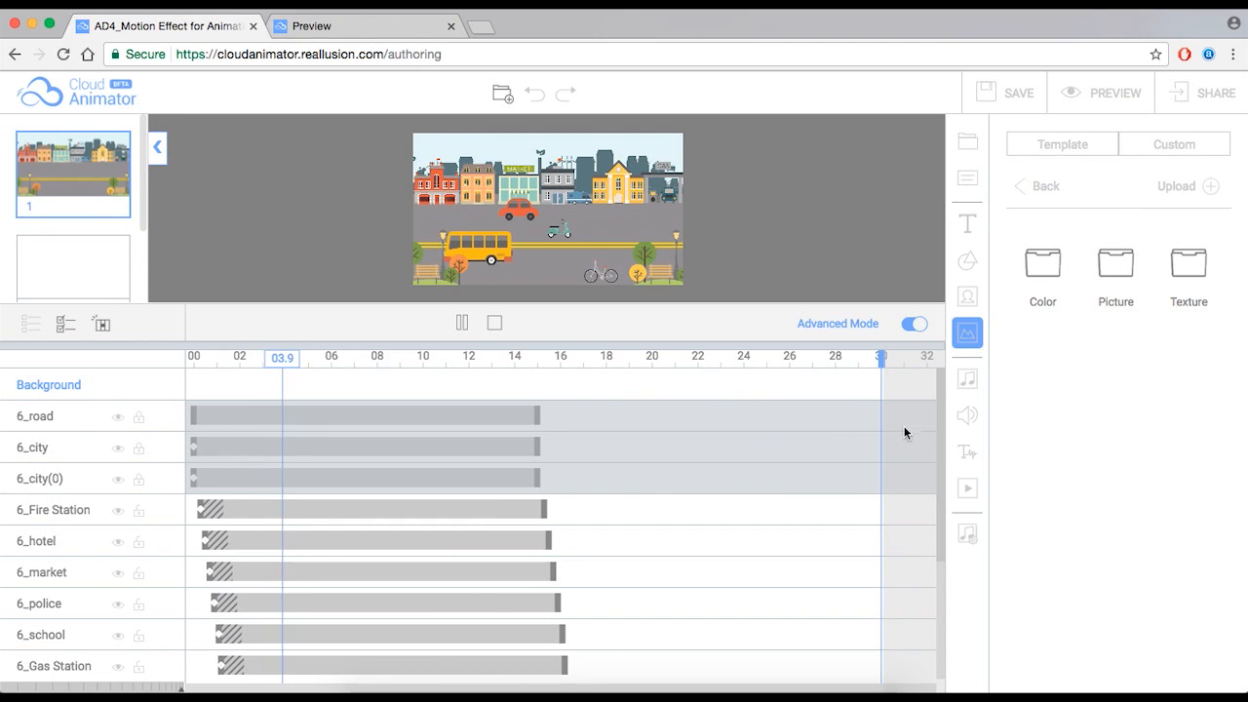
left_click(464, 331)
scroll(462, 457, "down", 5)
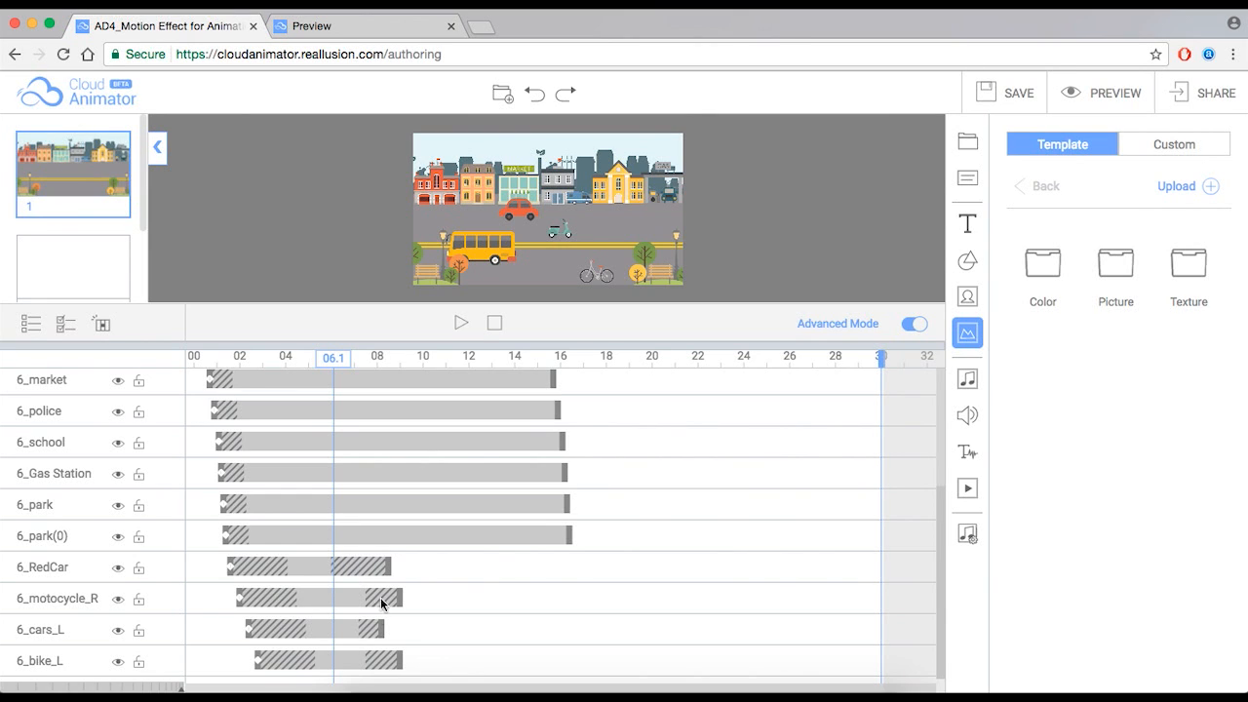
left_click_drag(340, 363, 386, 367)
left_click(494, 323)
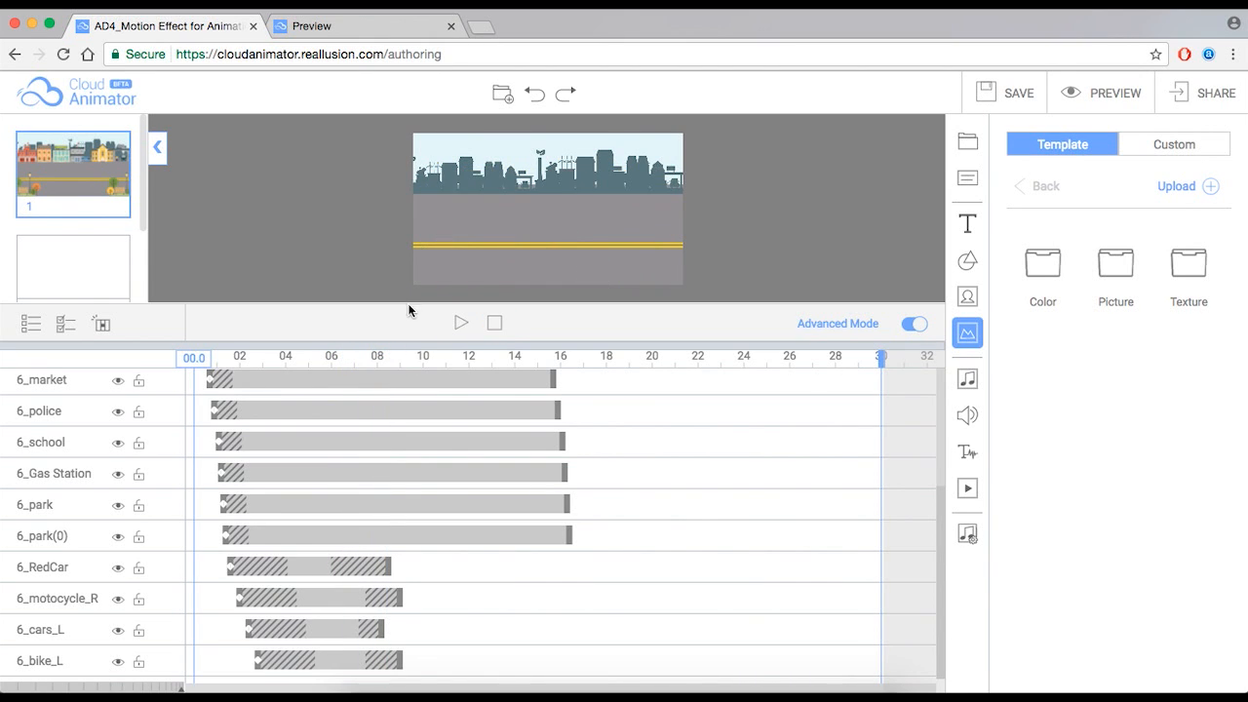
Shrink the timeline area, delete the blank scene 2, and add a new empty scene after scene 1.
left_click_drag(407, 345, 420, 543)
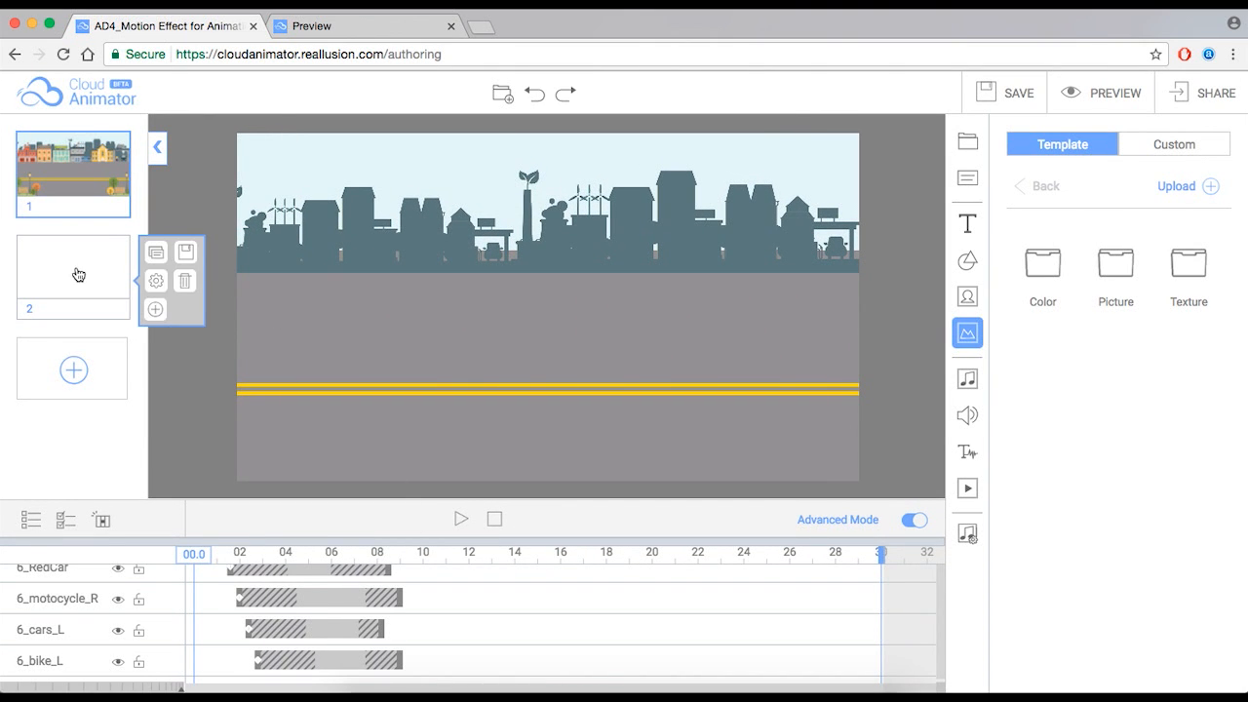
left_click(184, 280)
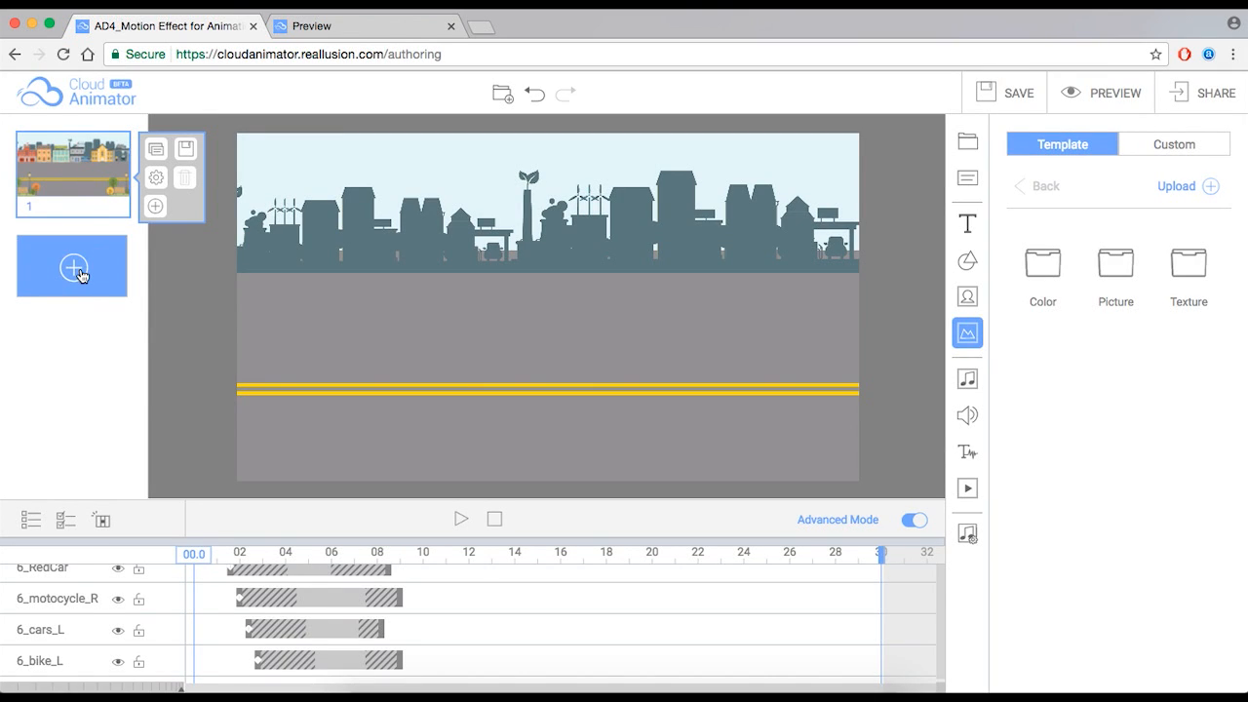
left_click(82, 275)
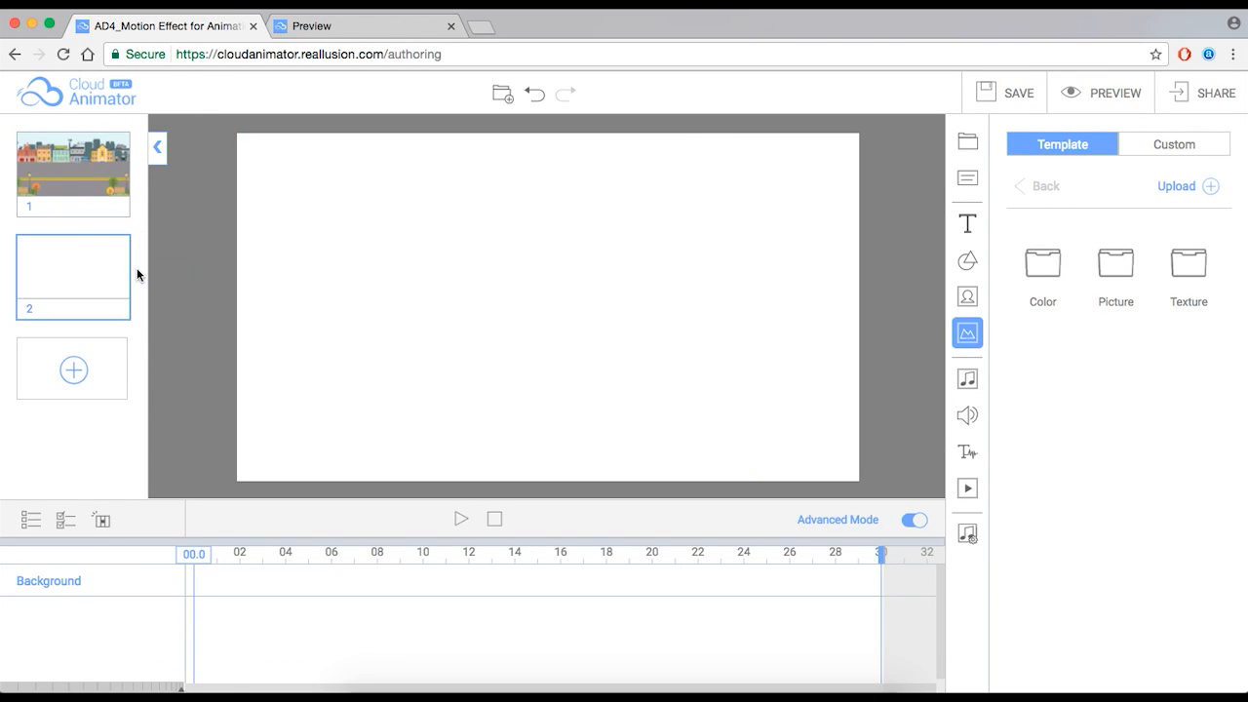
left_click(83, 207)
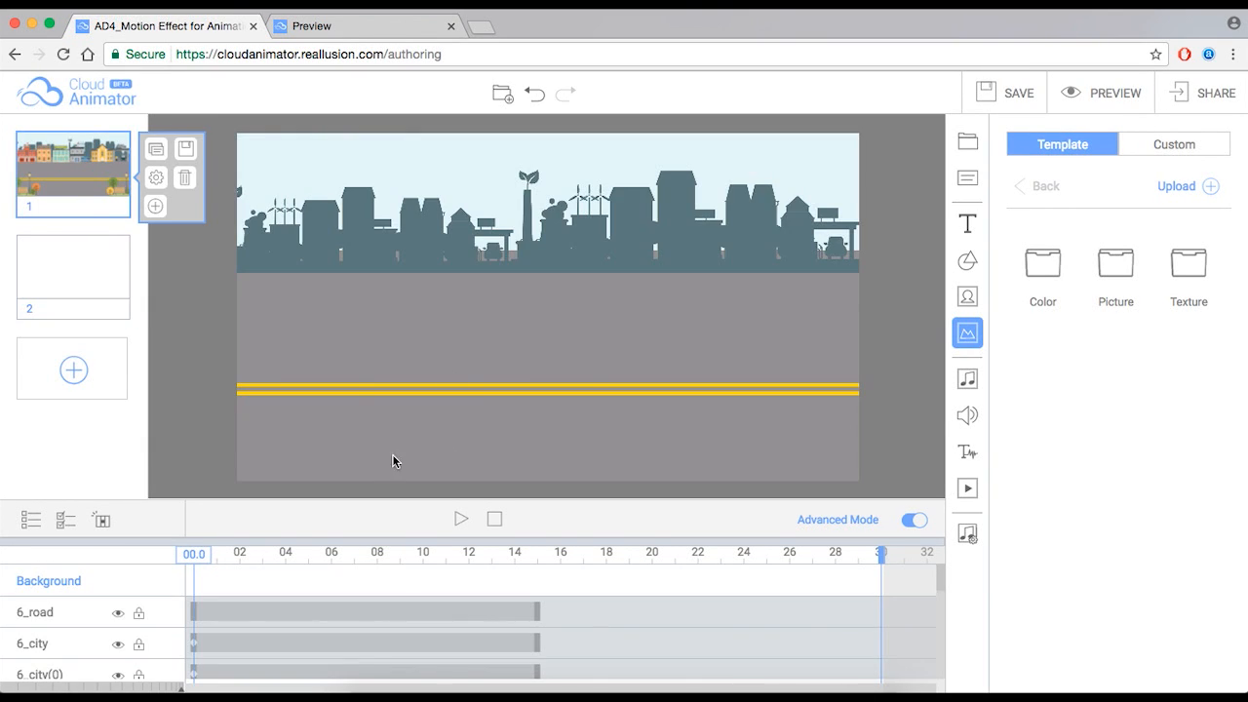
left_click(98, 264)
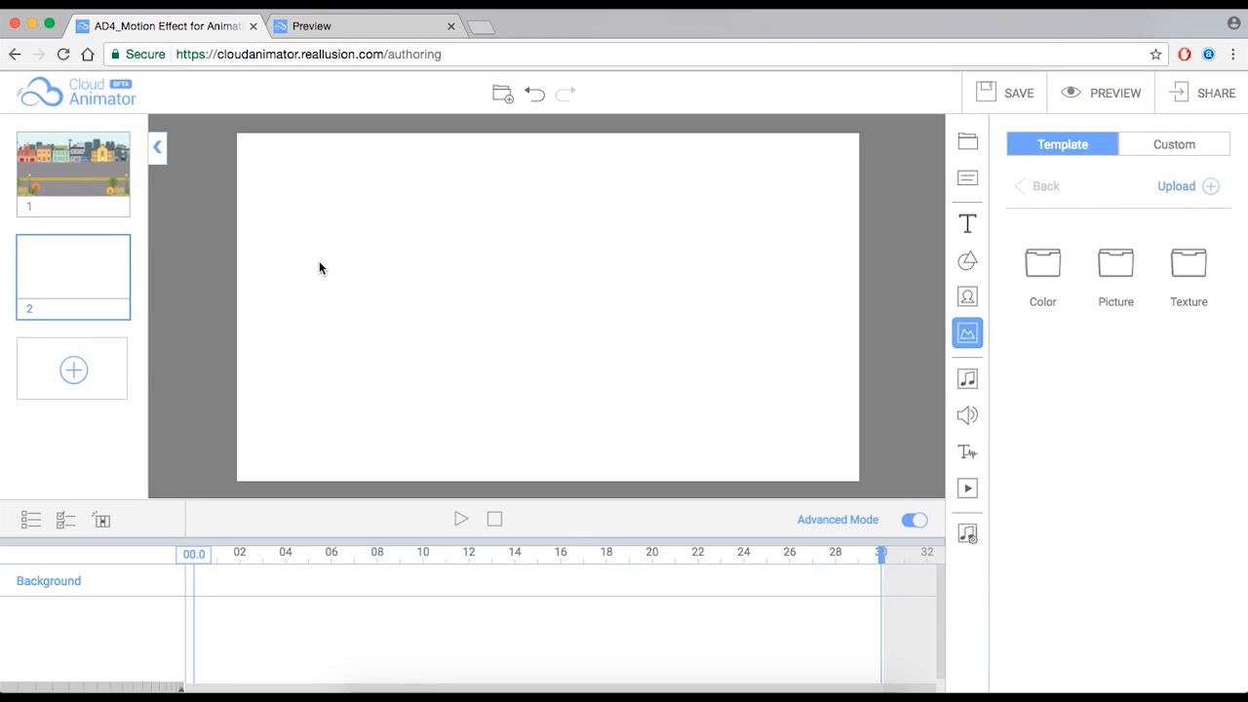
Set the background color of scene 2 to light blue #bcdcf5 in its scene settings.
mouse_move(51, 284)
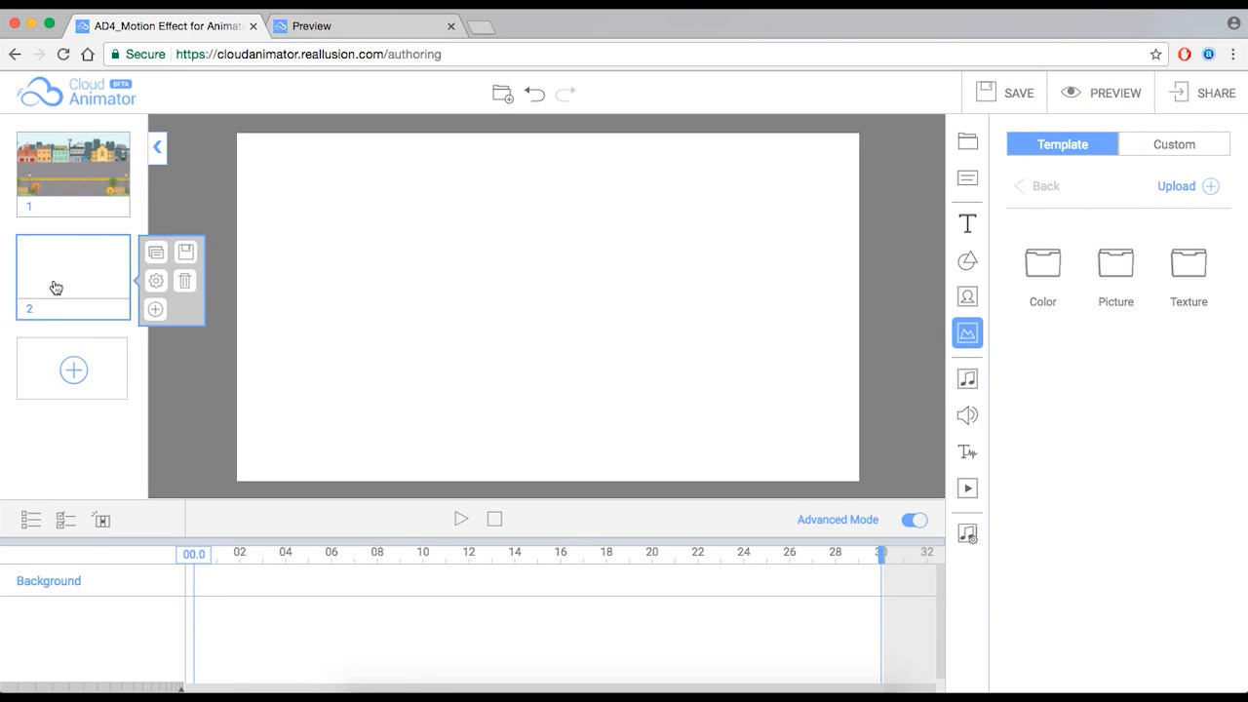
left_click(153, 283)
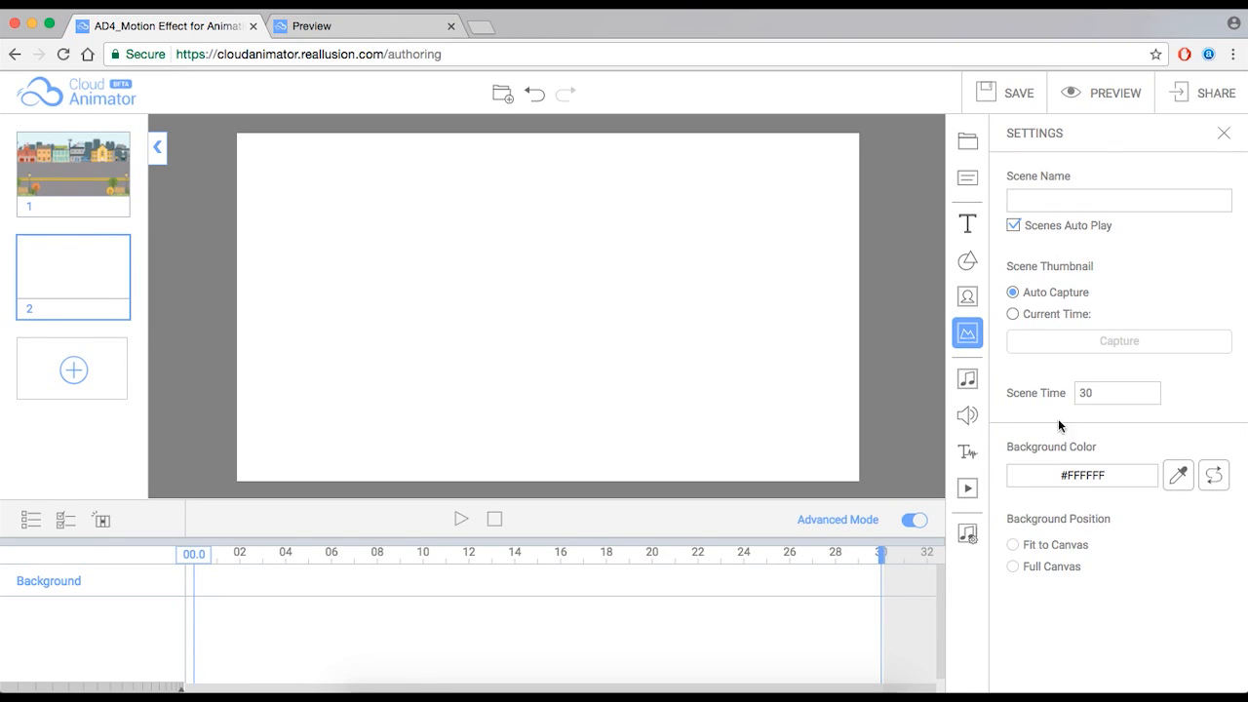
left_click(1103, 483)
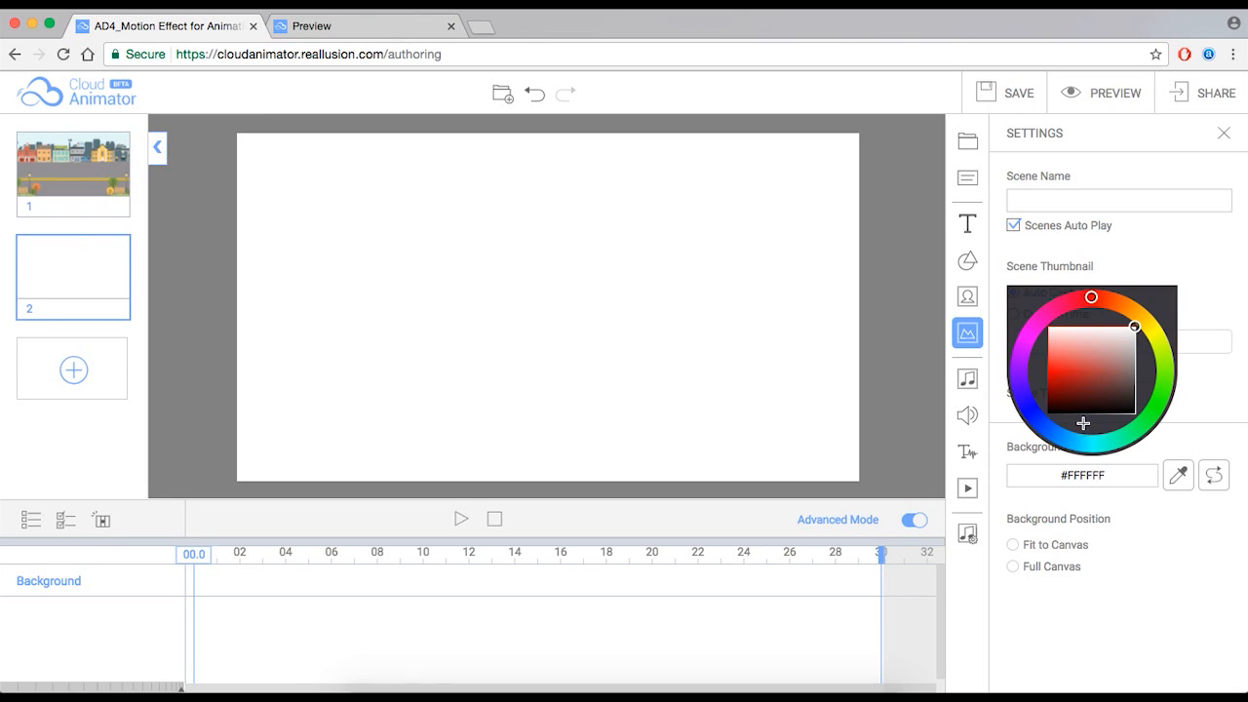
left_click_drag(1067, 431, 1045, 427)
left_click(1070, 361)
mouse_move(1070, 361)
left_mouse_down()
mouse_move(1069, 376)
mouse_move(1070, 346)
left_mouse_up()
left_click_drag(1046, 428, 1058, 435)
left_click_drag(1070, 348, 1069, 340)
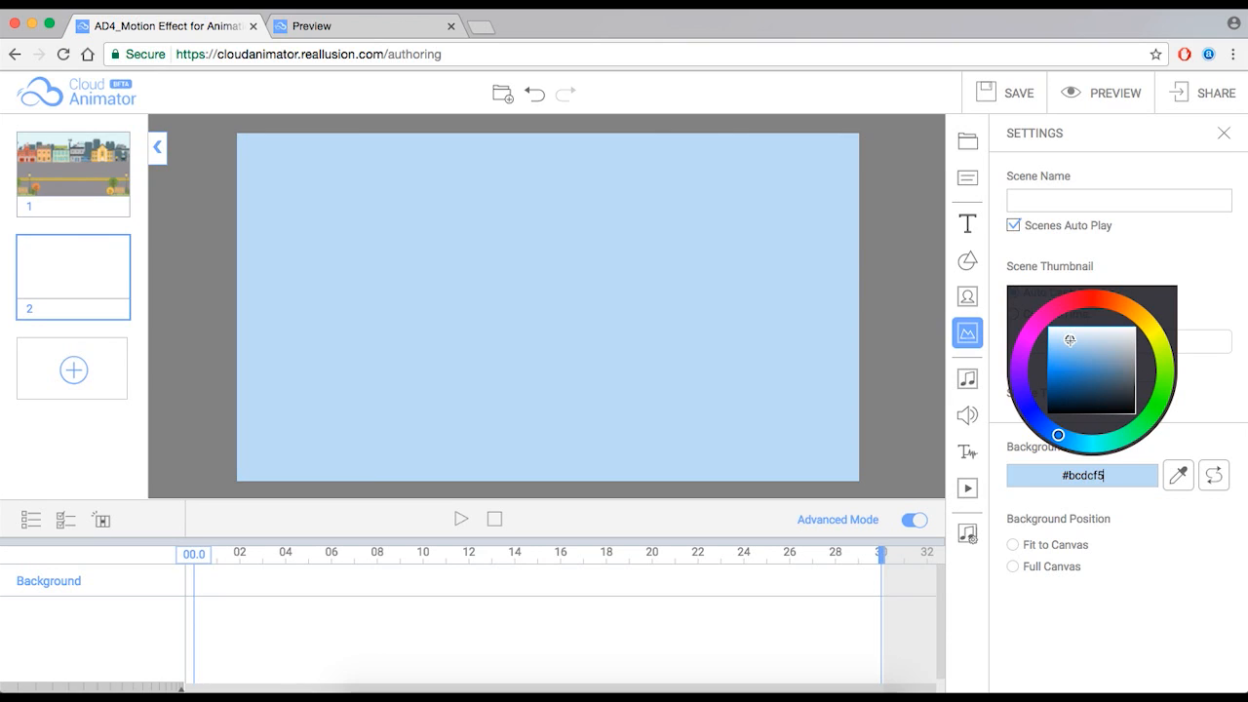
left_click(871, 359)
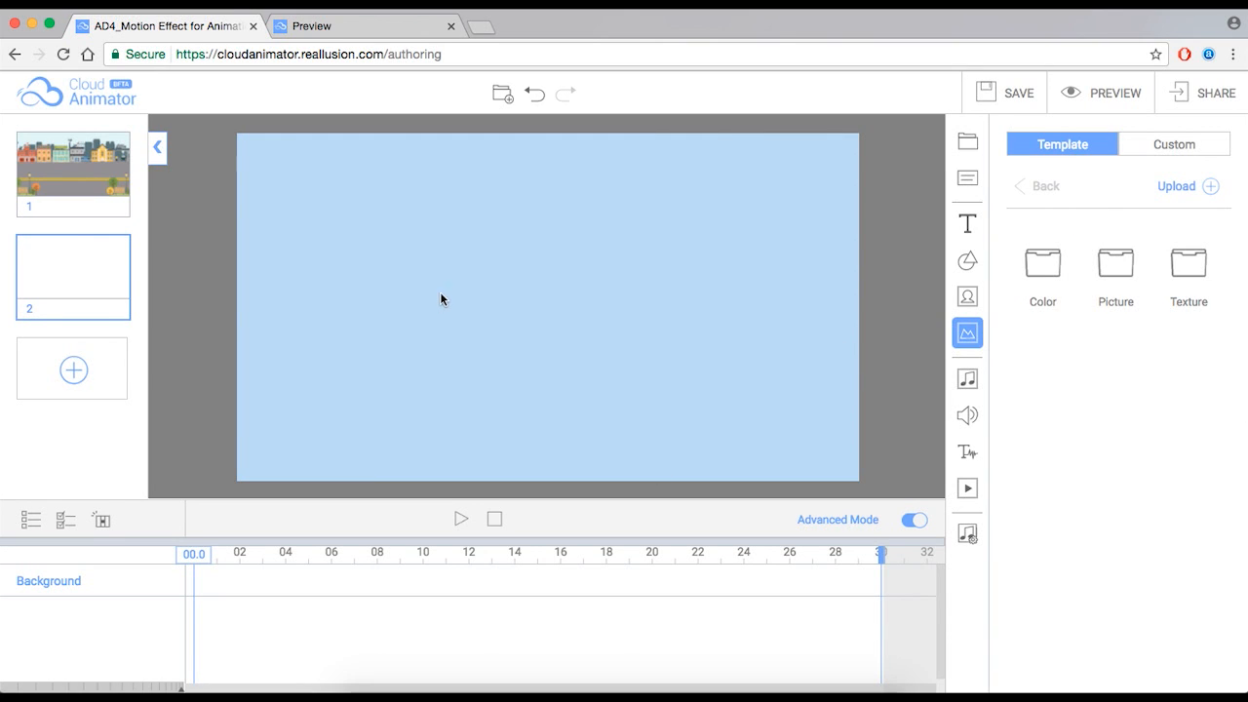
Insert the custom 6_road image with the yellow double line into scene 2.
left_click(110, 195)
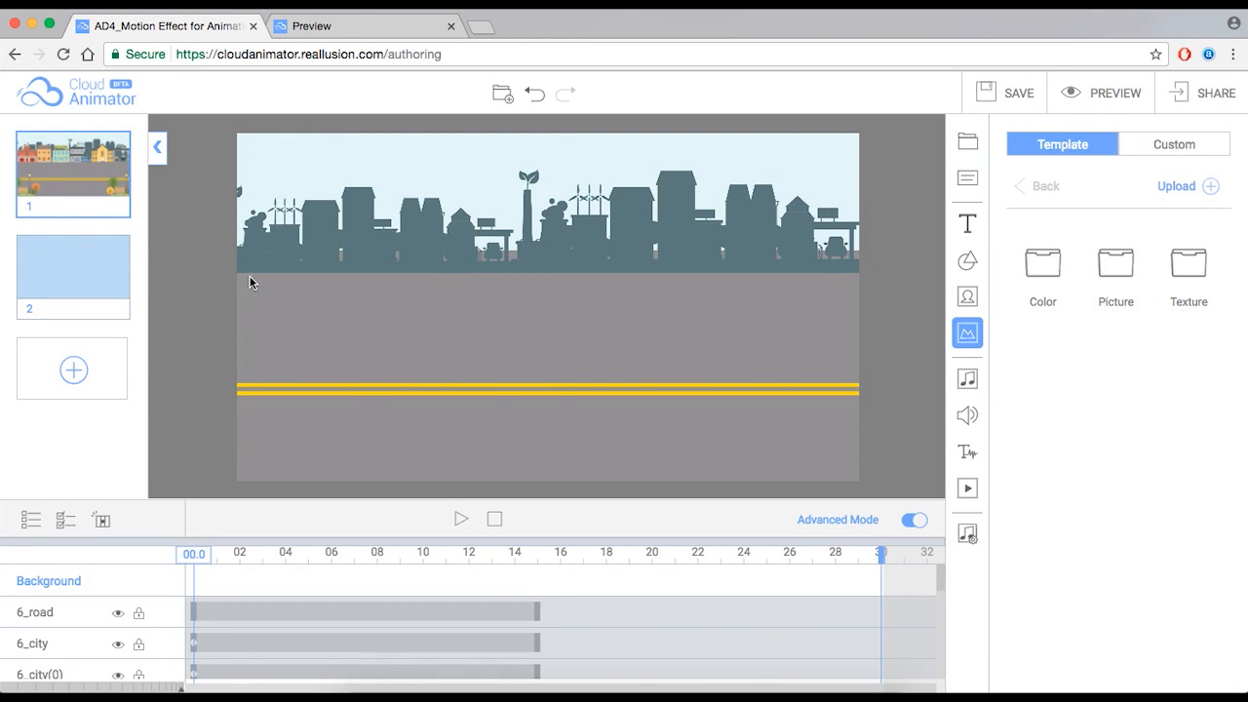
left_click(117, 270)
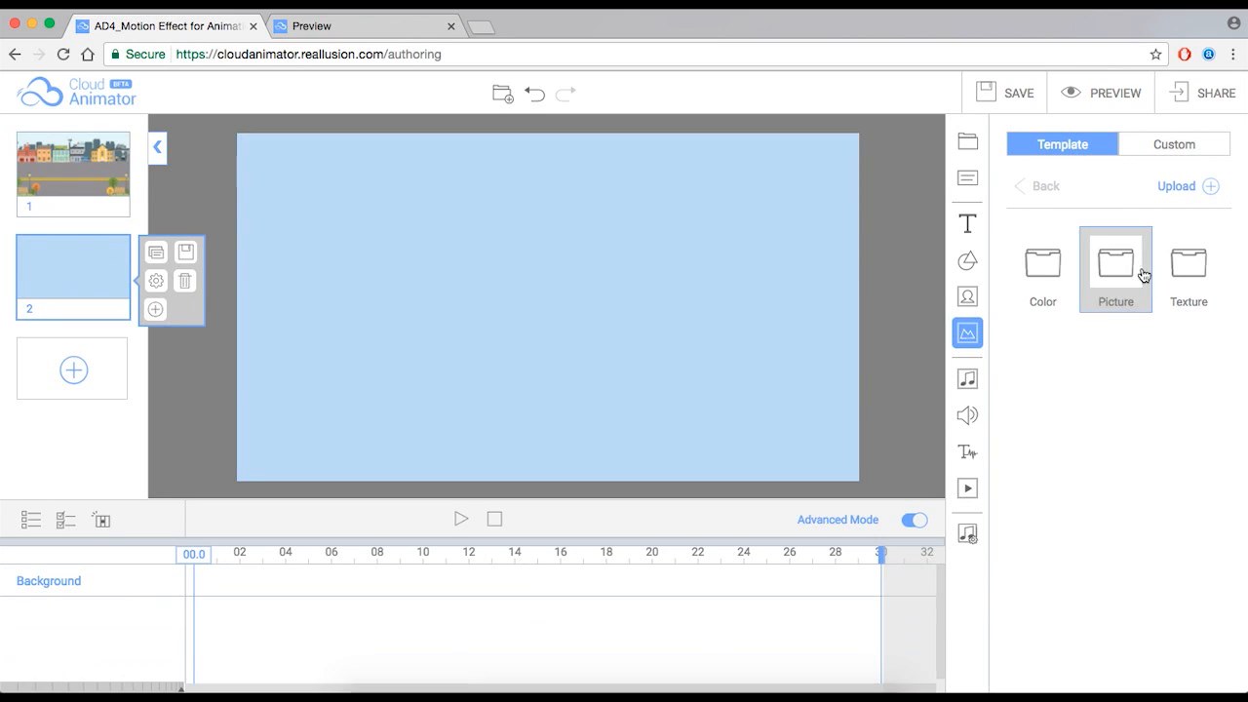
left_click(975, 299)
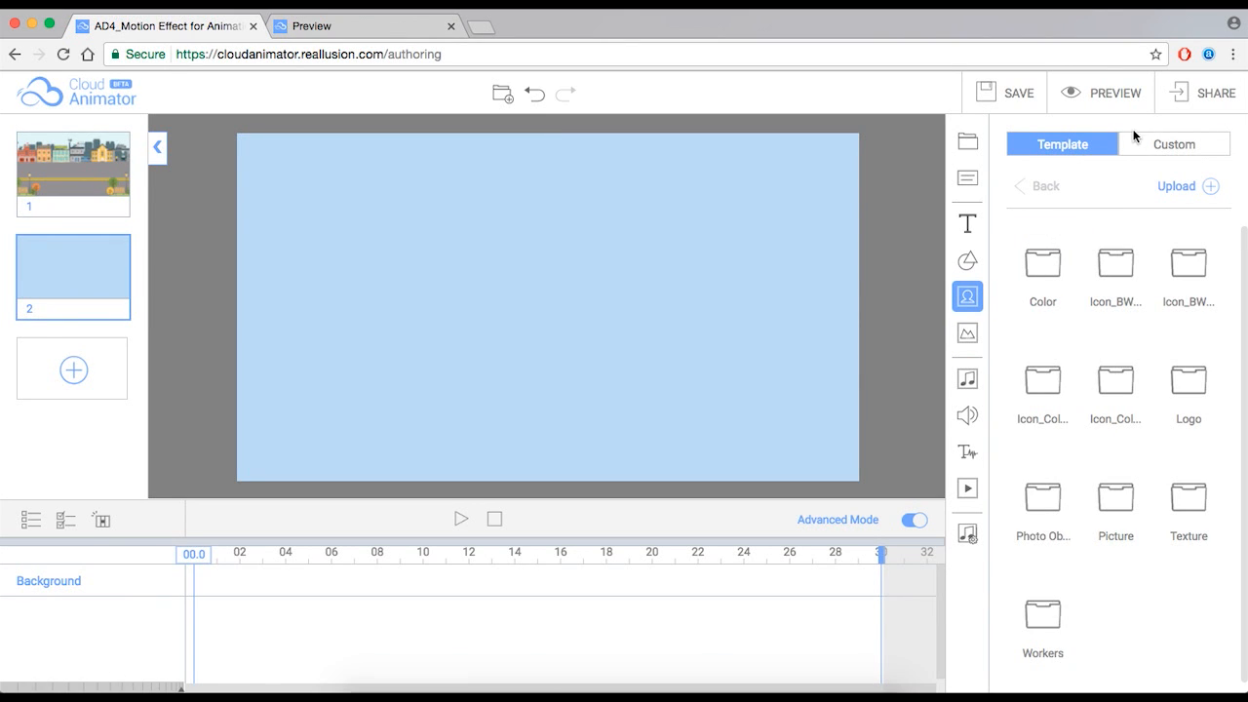
left_click(1150, 147)
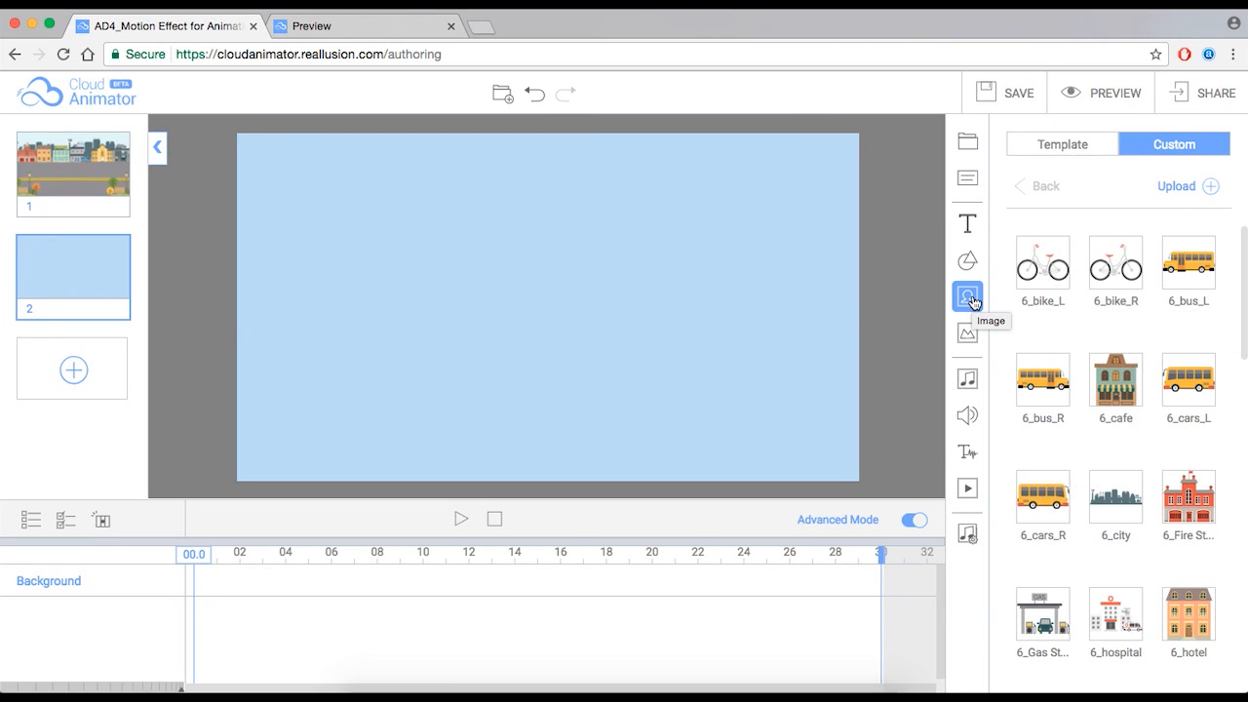
left_click_drag(1236, 273, 1243, 405)
scroll(1236, 507, "down", 2)
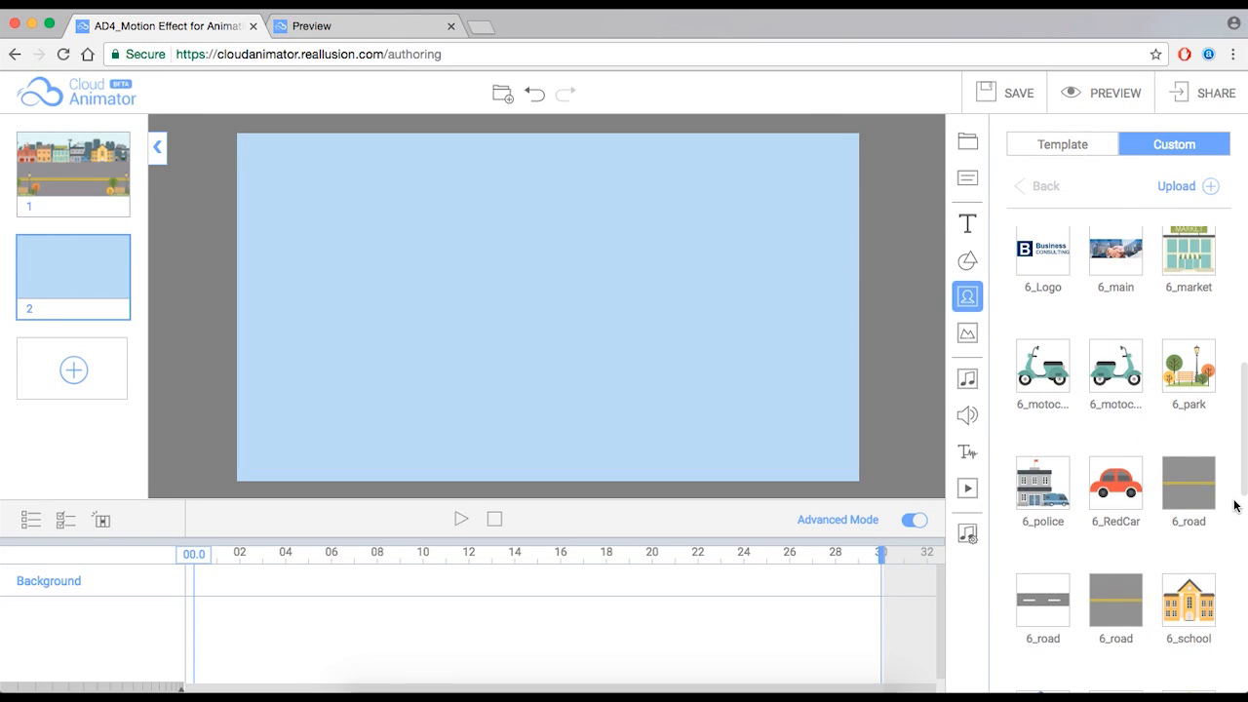
left_click(1205, 495)
left_click(549, 272)
Stretch the road across the canvas width below the sky, at position about X 515, Y 357 and scale 2.25 by 0.98.
left_click_drag(553, 273, 377, 308)
mouse_move(509, 201)
left_mouse_down()
mouse_move(624, 201)
mouse_move(565, 247)
mouse_move(500, 214)
left_mouse_up()
left_click_drag(501, 349, 863, 351)
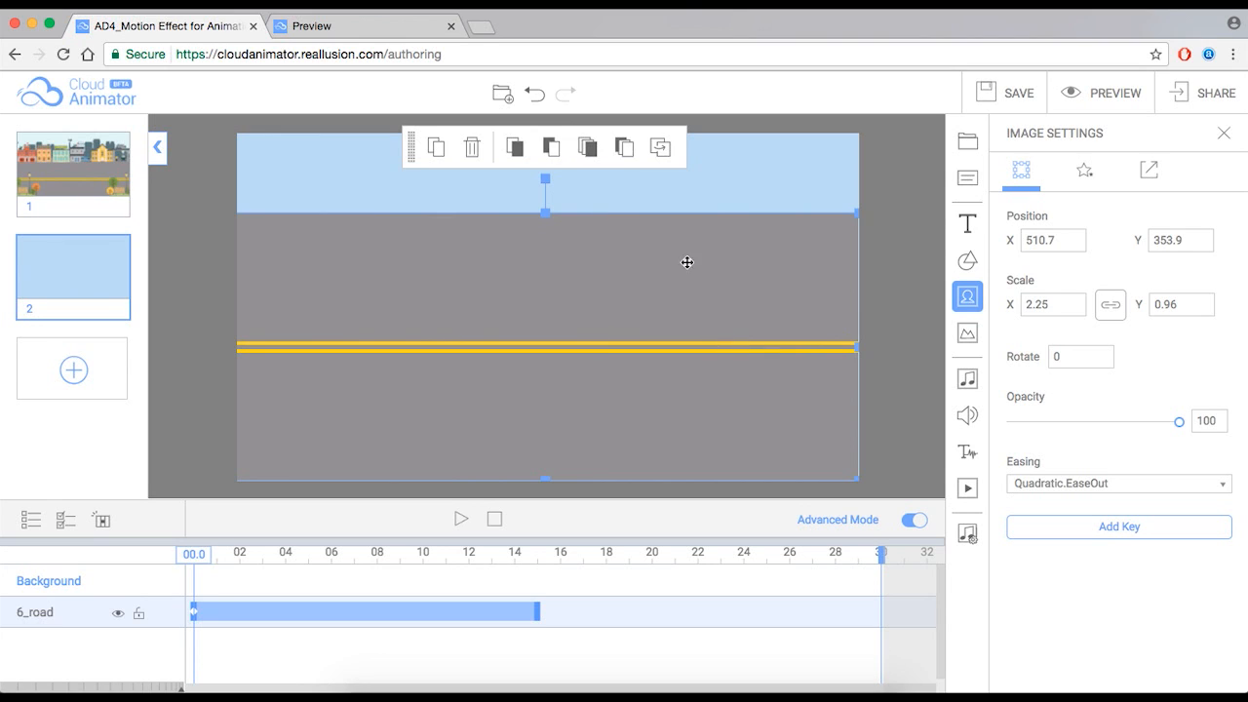
left_click_drag(690, 243, 693, 247)
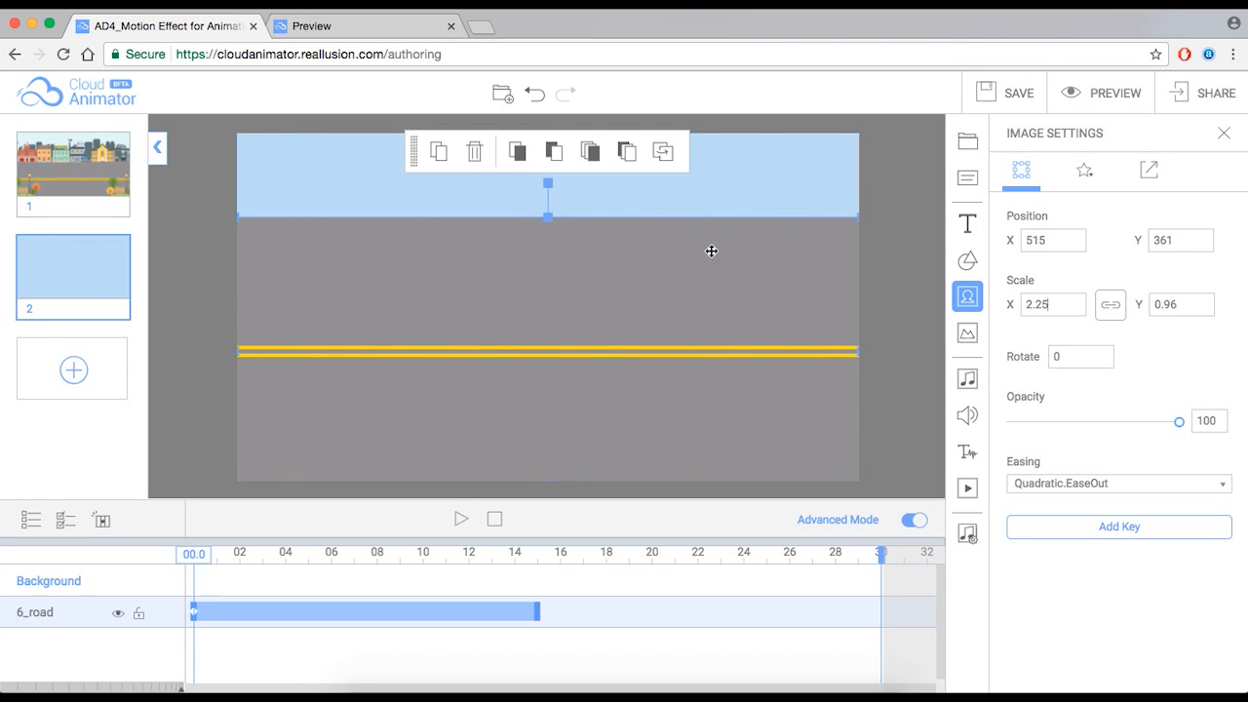
mouse_move(549, 218)
left_mouse_down()
mouse_move(548, 229)
mouse_move(549, 212)
left_mouse_up()
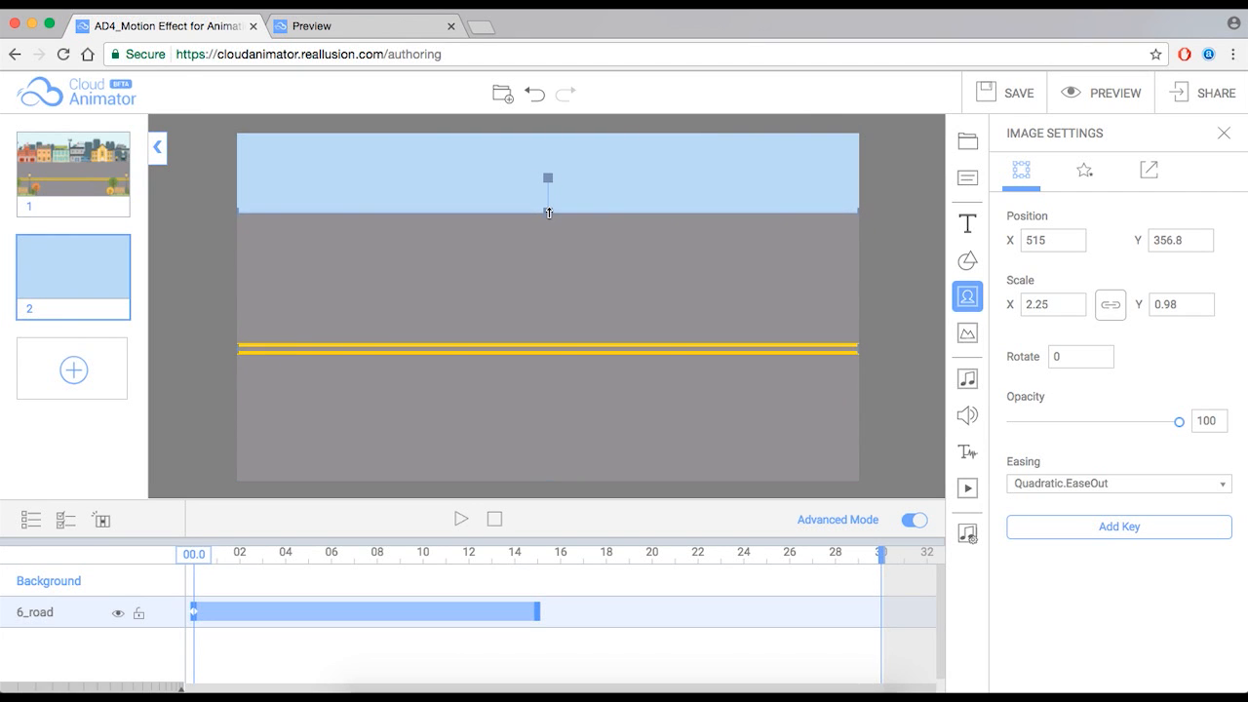
left_click(917, 338)
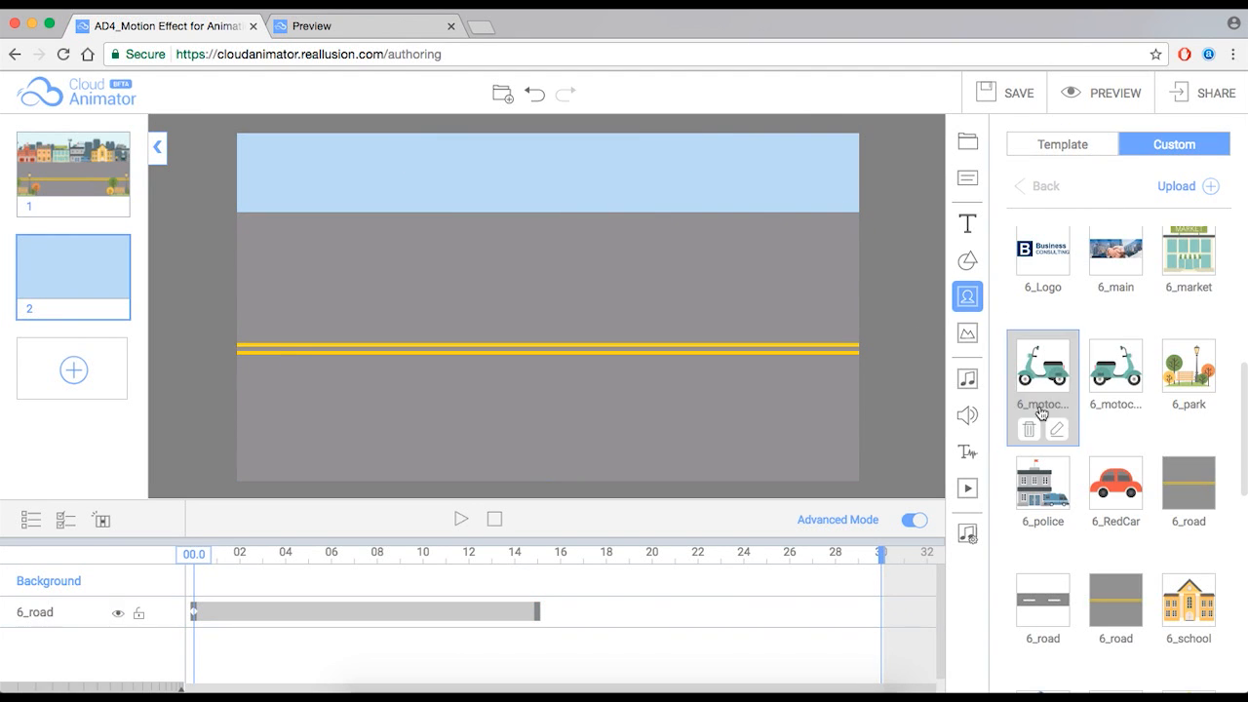
Check the skyline in scene 1, return to scene 2, and insert the custom 6_city image there.
left_click(102, 169)
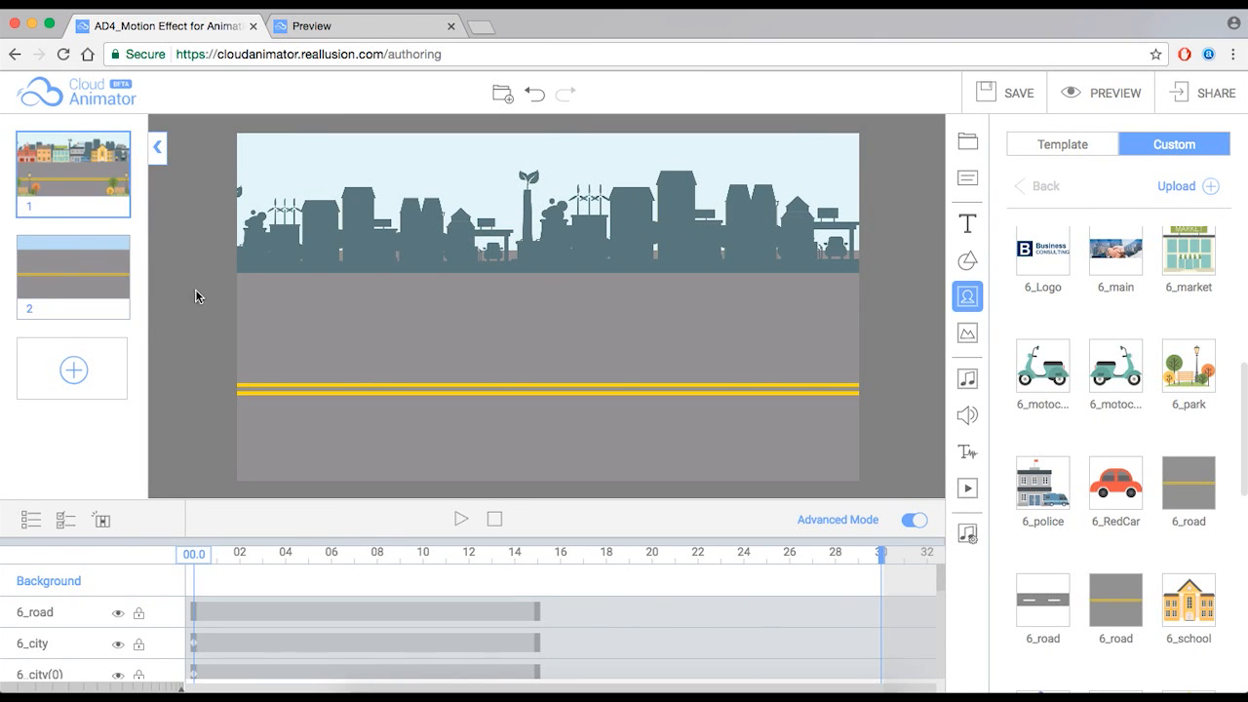
left_click(98, 283)
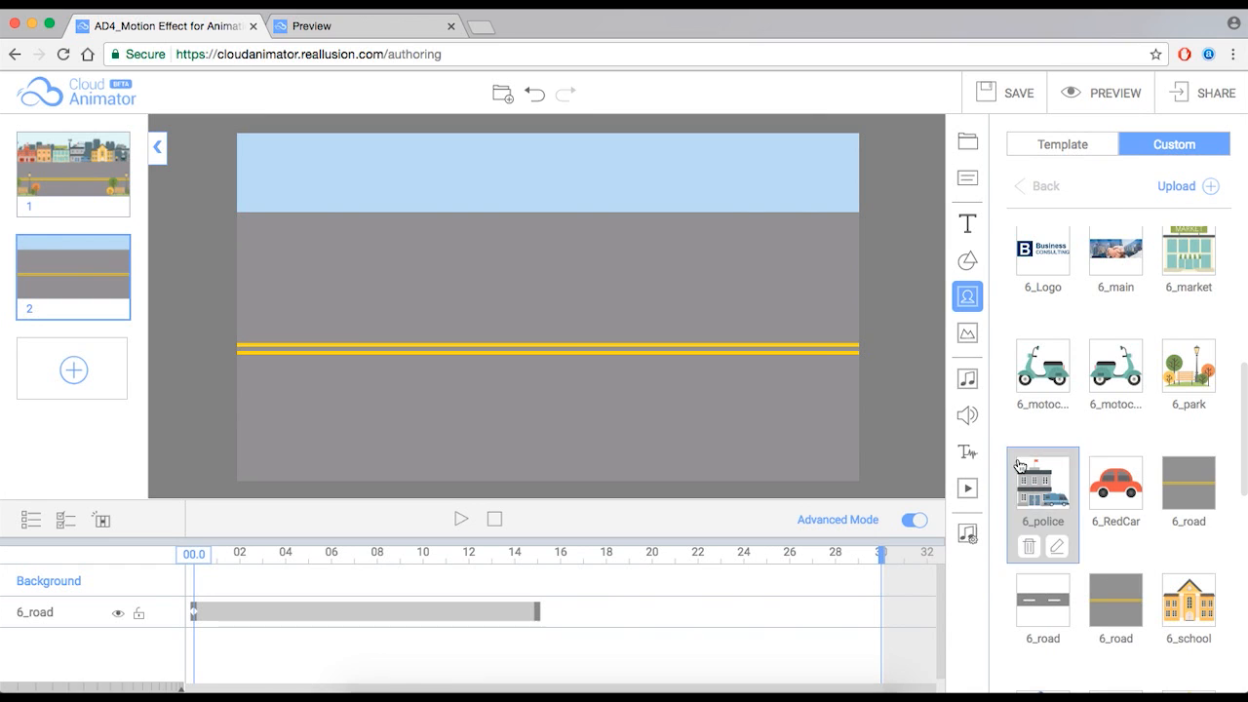
left_click_drag(1243, 412, 1244, 314)
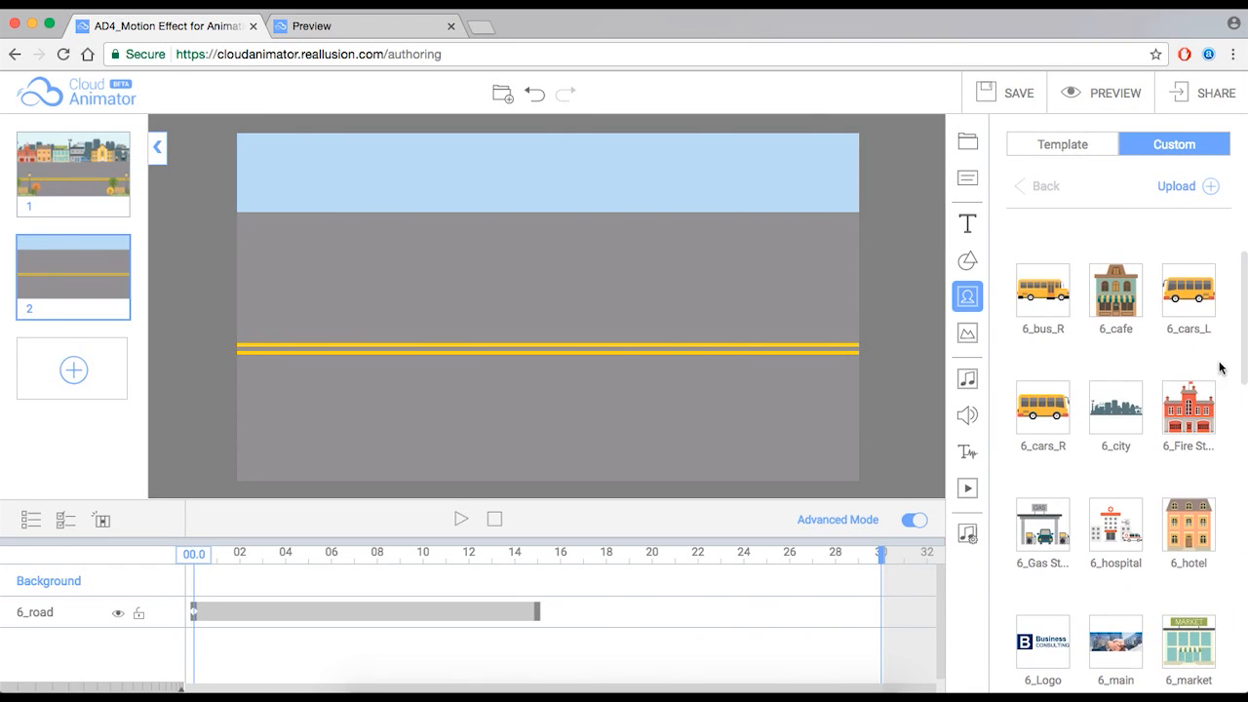
left_click(1108, 416)
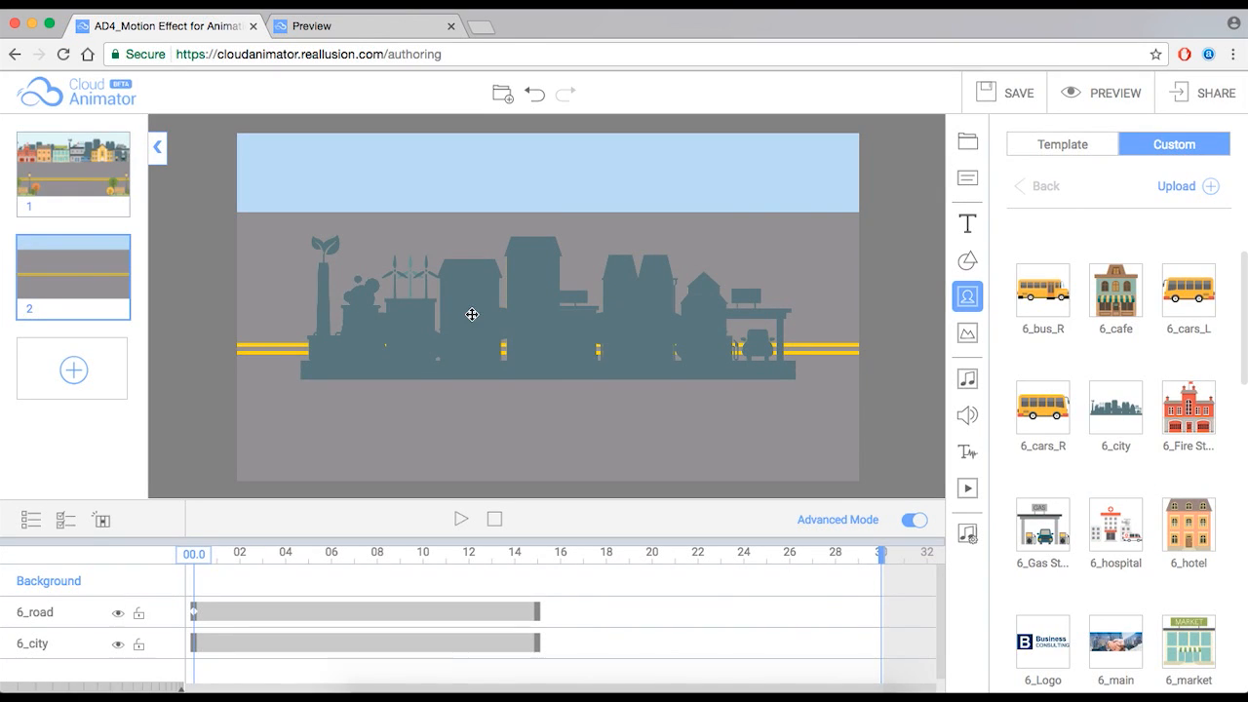
left_click(534, 326)
Move the city skyline up to the left end of the sky and set its scale to 0.8.
left_click_drag(540, 322, 417, 184)
left_click_drag(716, 145, 640, 168)
double_click(1066, 300)
type("0.")
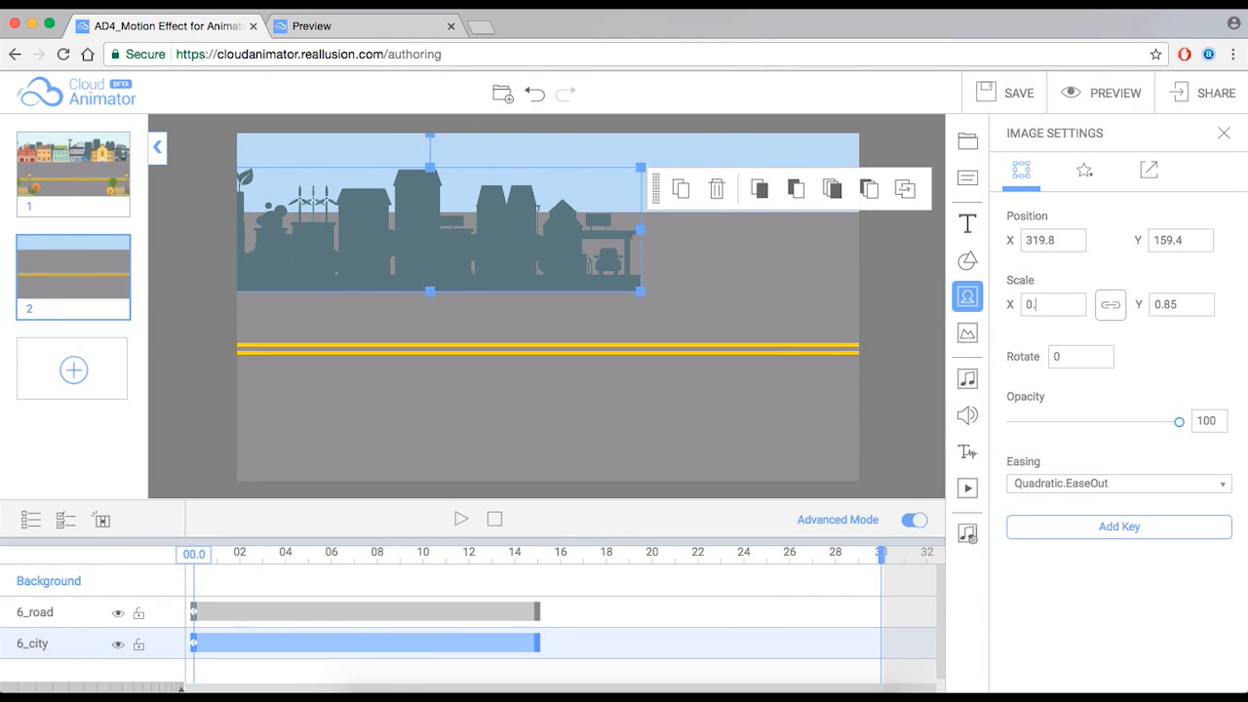
type("8")
key("Return")
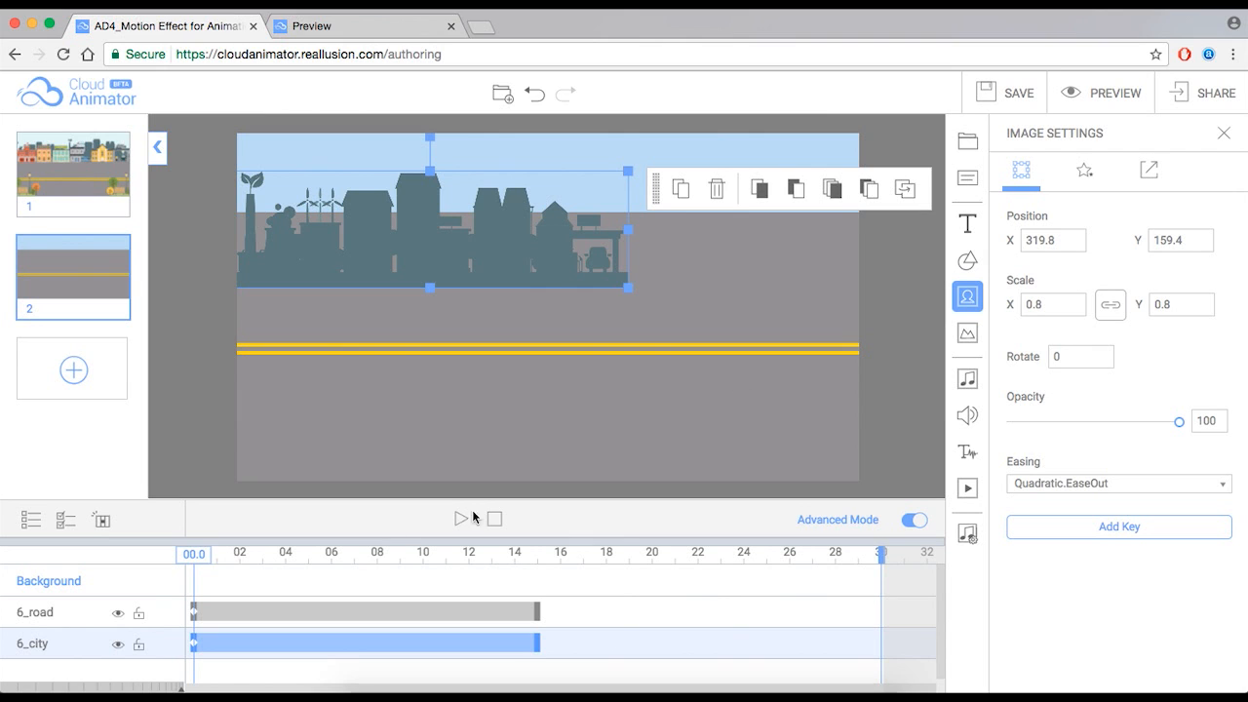
Reposition the skyline along the road's upper edge at about X 290, Y 116, with its scale set to 0.8.
left_click_drag(466, 256, 466, 229)
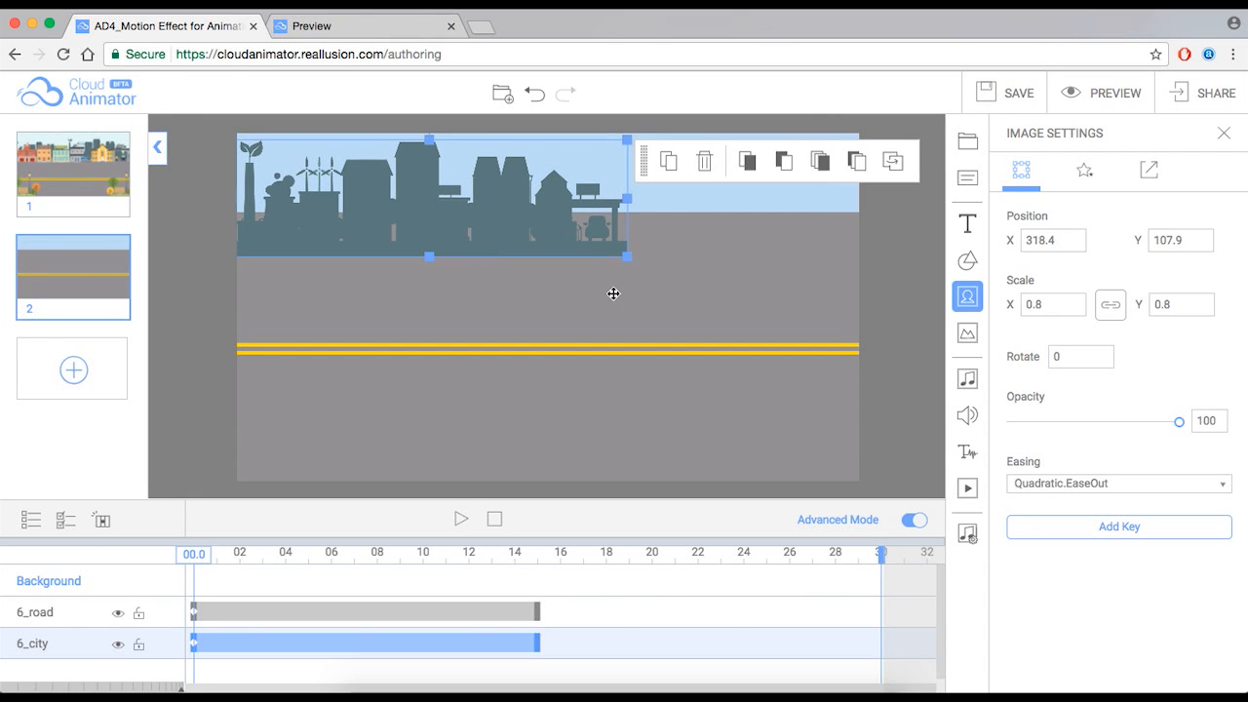
left_click_drag(626, 257, 597, 248)
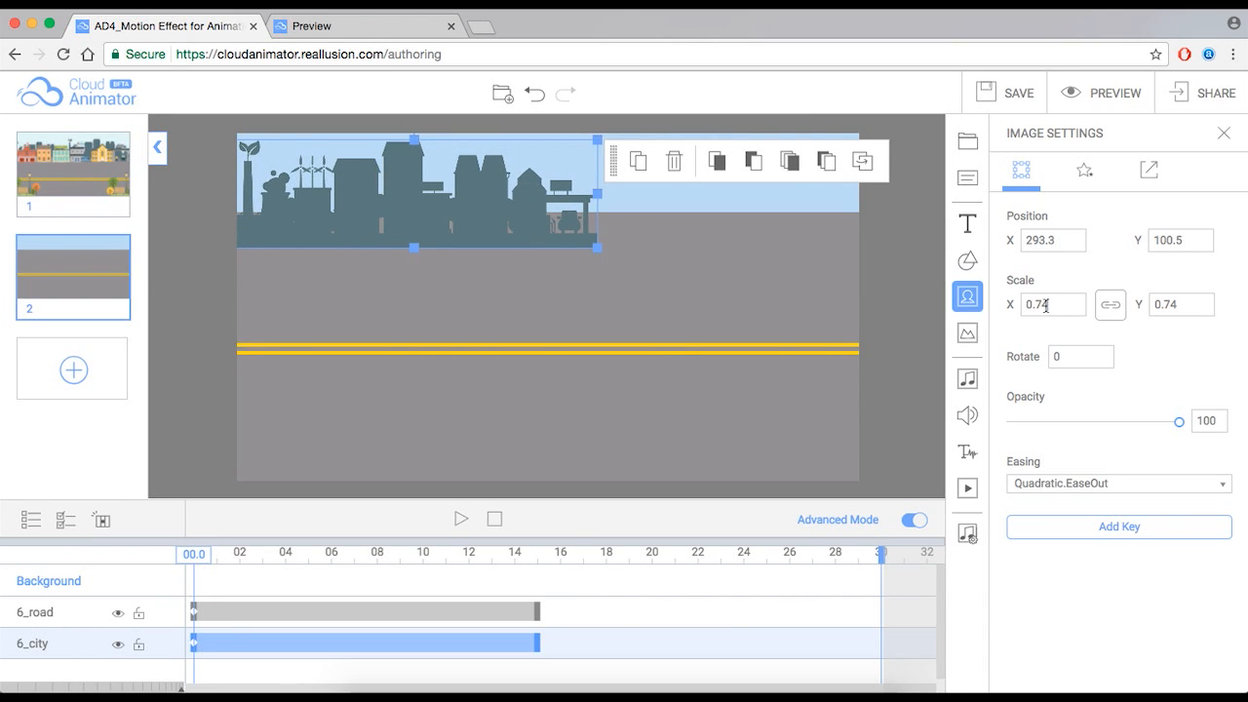
type("0.8")
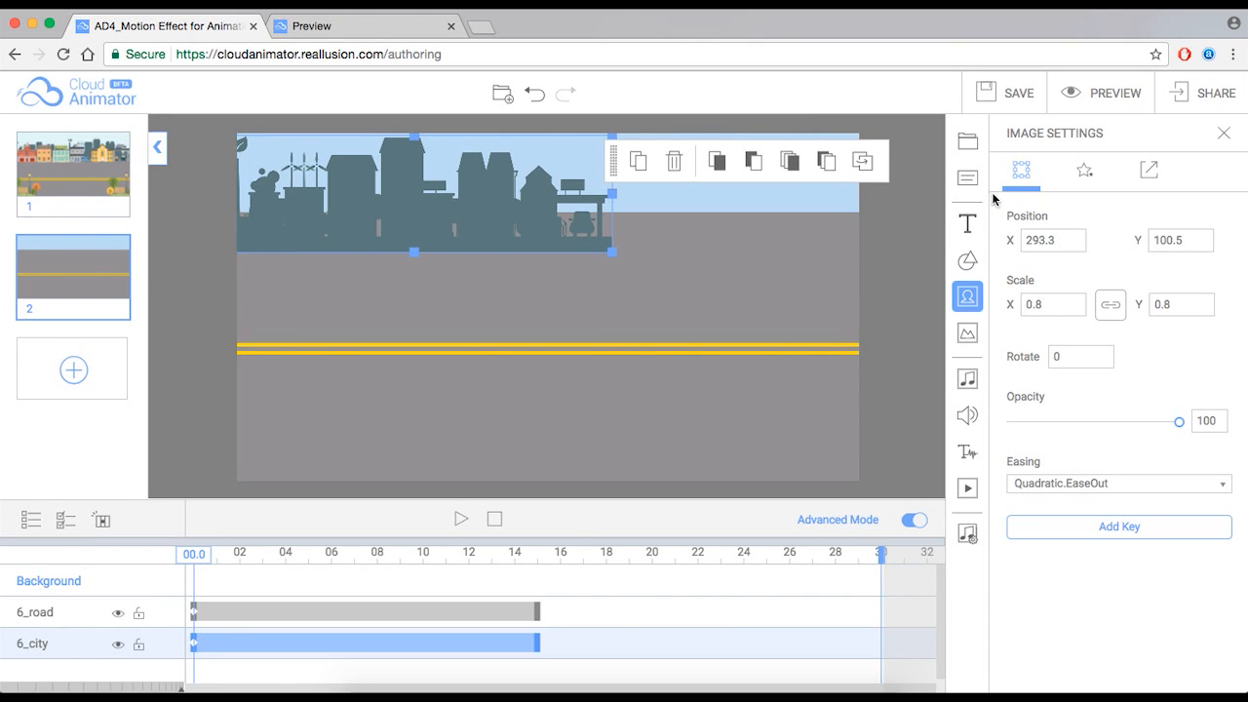
left_click_drag(457, 221, 461, 229)
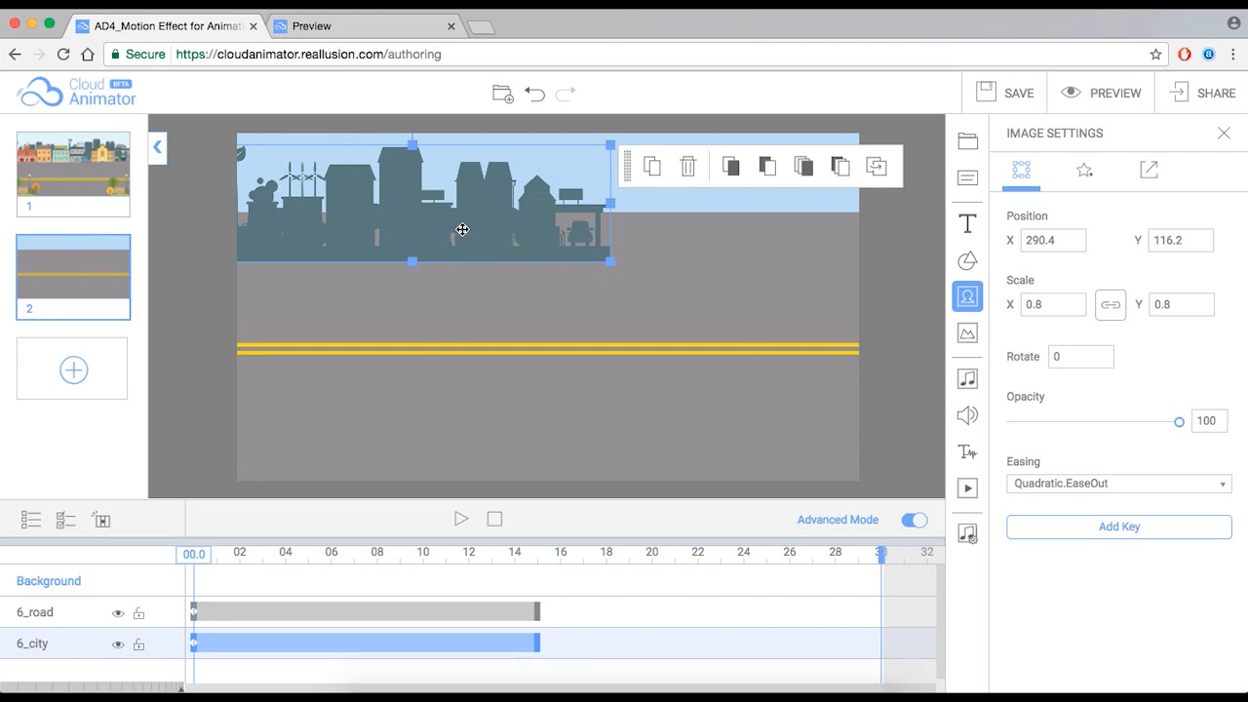
Duplicate the city skyline and place the copy directly right of the original, at about X 946, Y 116.
left_click(651, 173)
left_click_drag(425, 211, 826, 218)
left_click(768, 283)
left_click(726, 249)
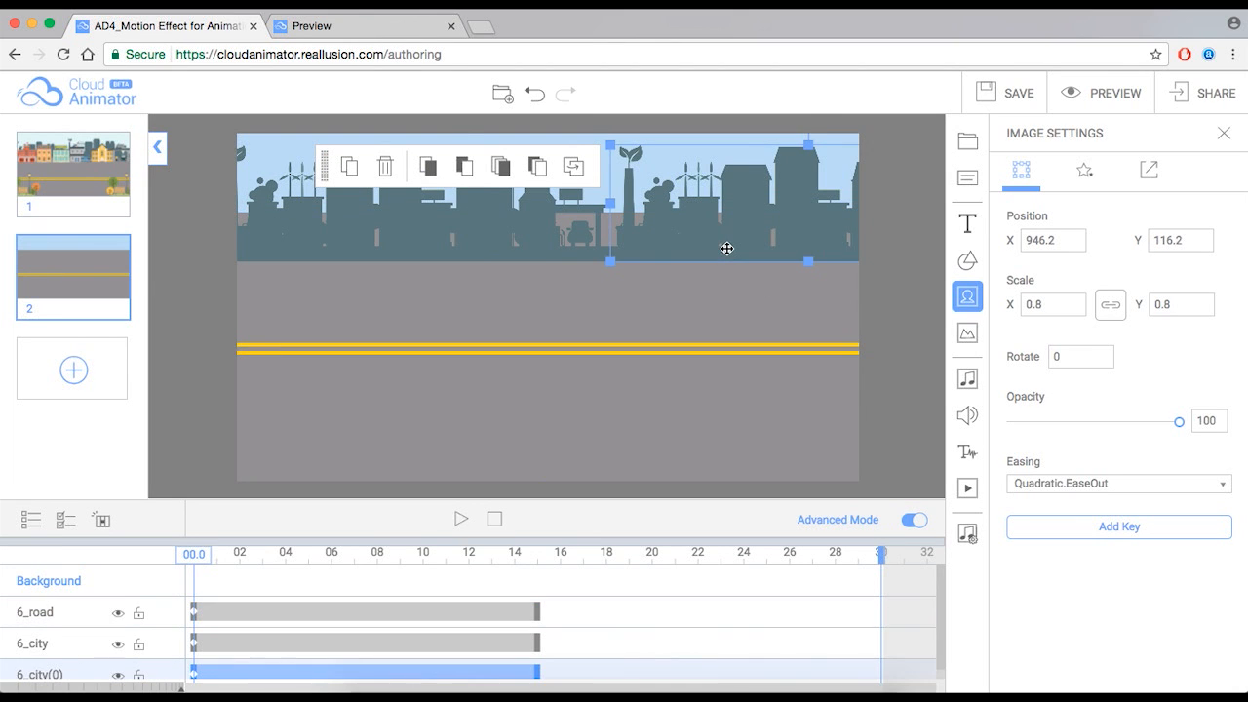
left_click(823, 282)
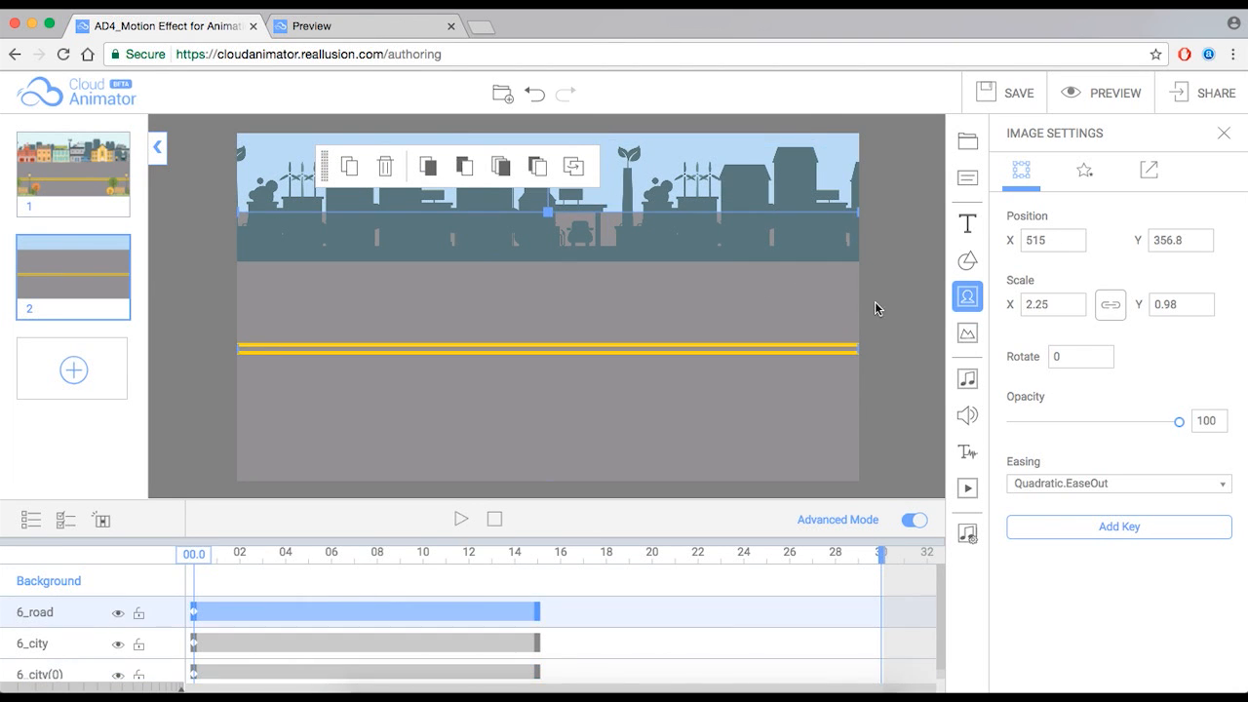
left_click(887, 304)
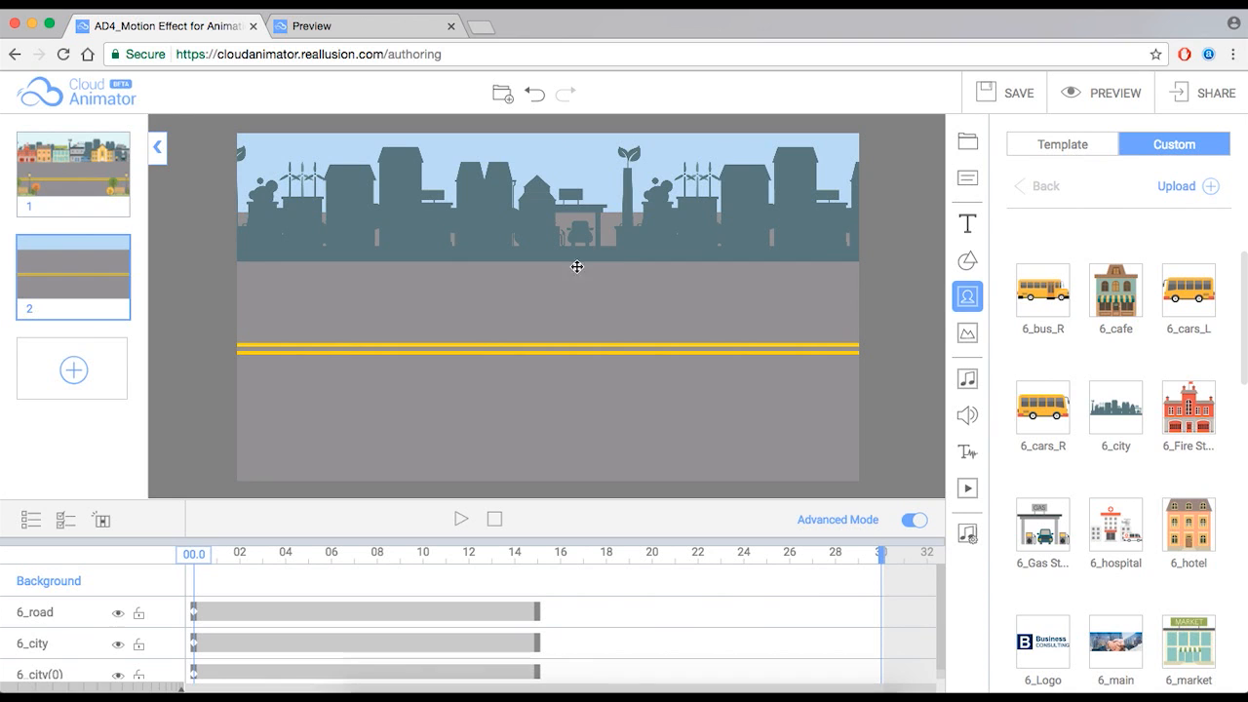
Enlarge the timeline area and lock the 6_road, 6_city and 6_city(0) tracks.
left_click_drag(411, 544, 409, 495)
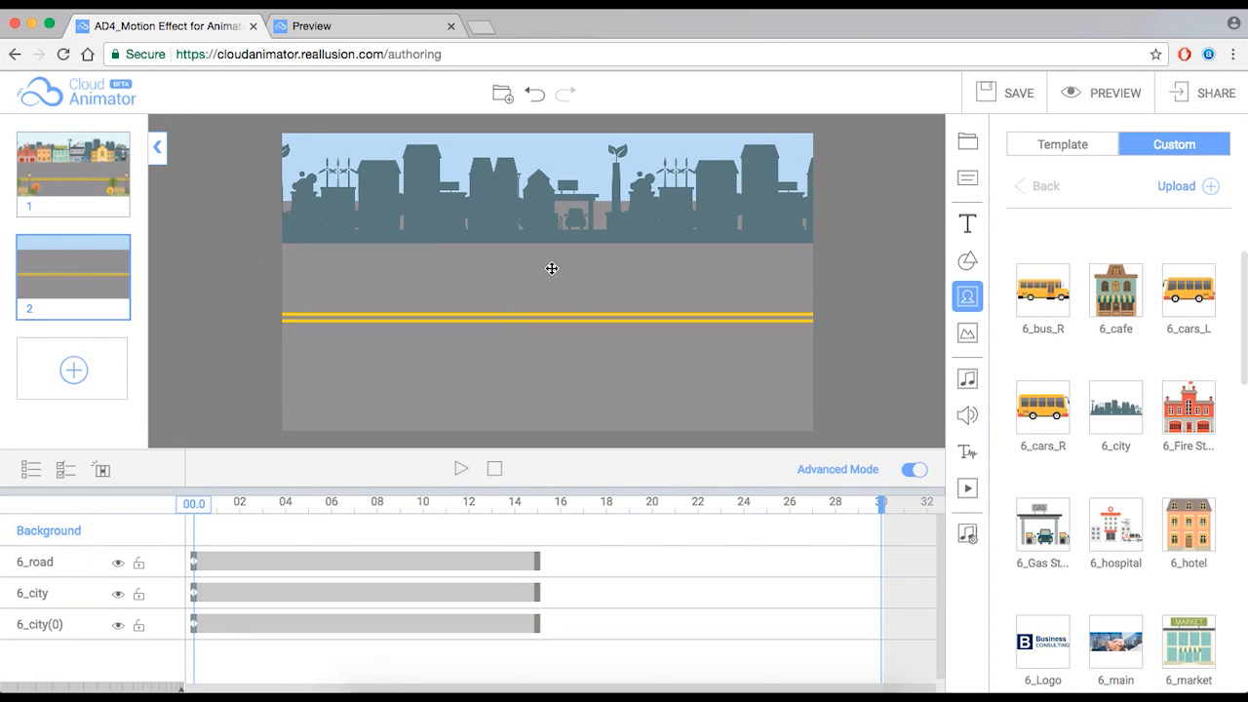
left_click(139, 567)
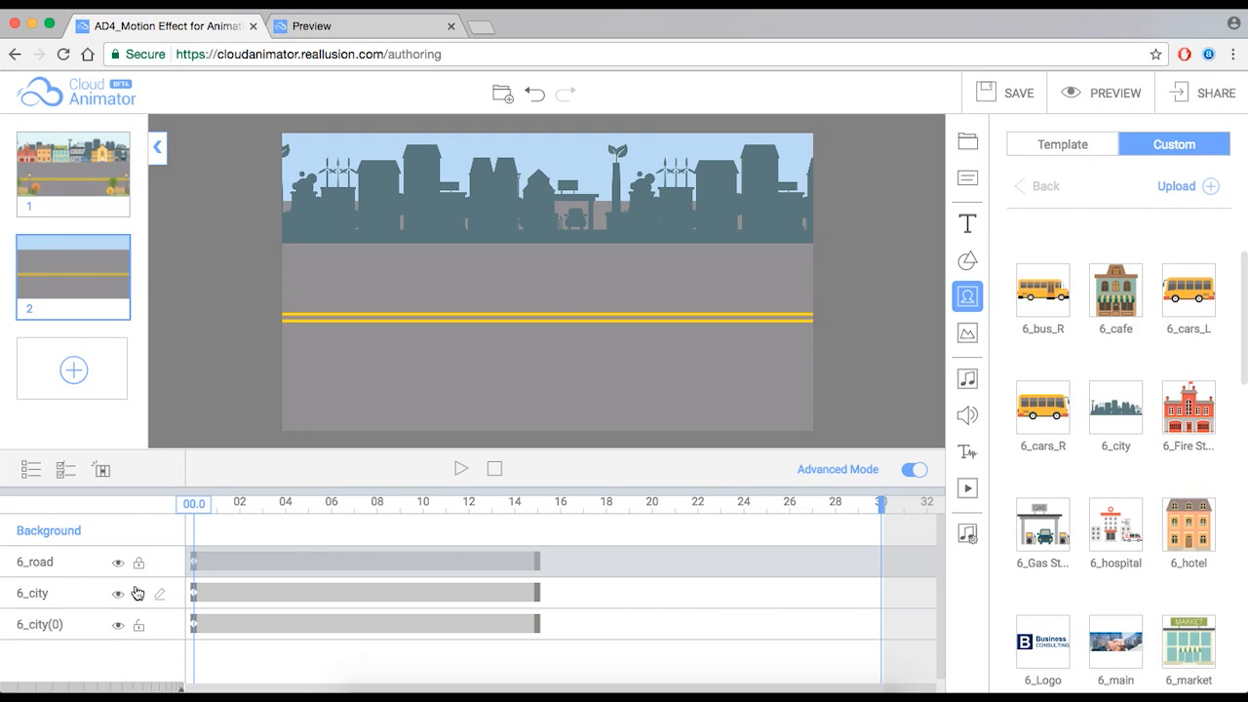
left_click(139, 596)
left_click(138, 626)
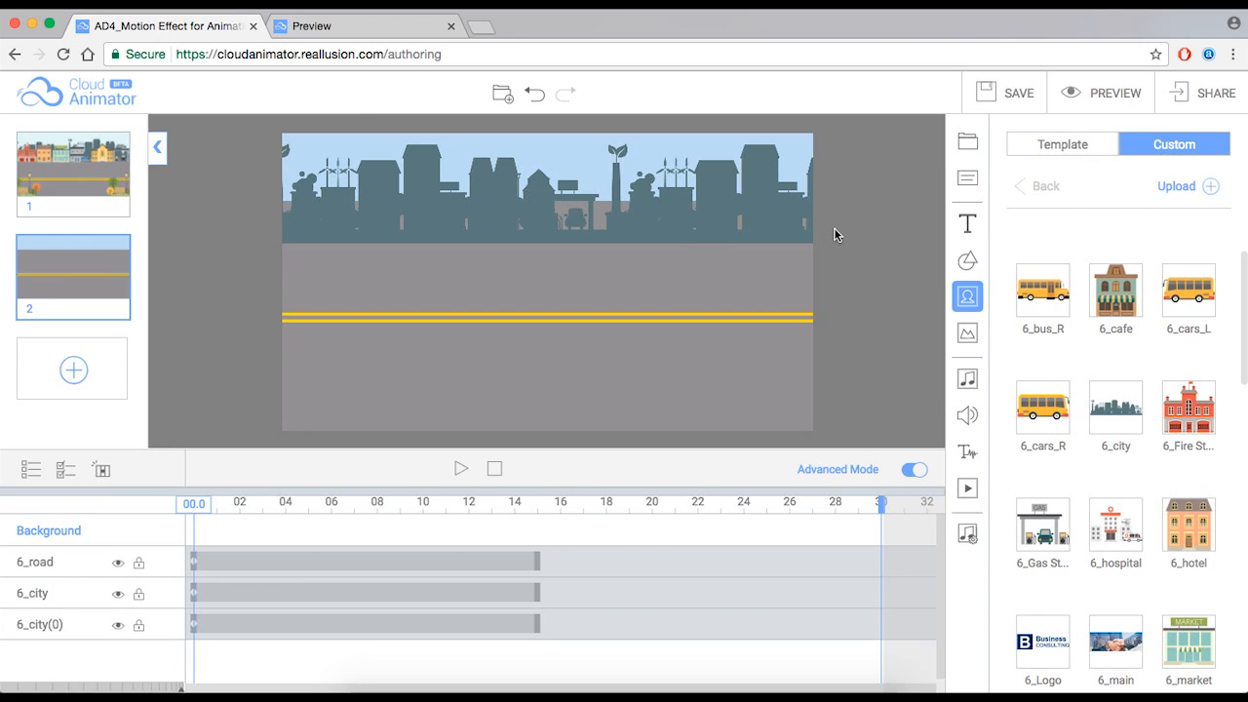
Insert the custom 6_Fire Station image and move it to the left end of the skyline.
left_click(1188, 409)
left_click(520, 302)
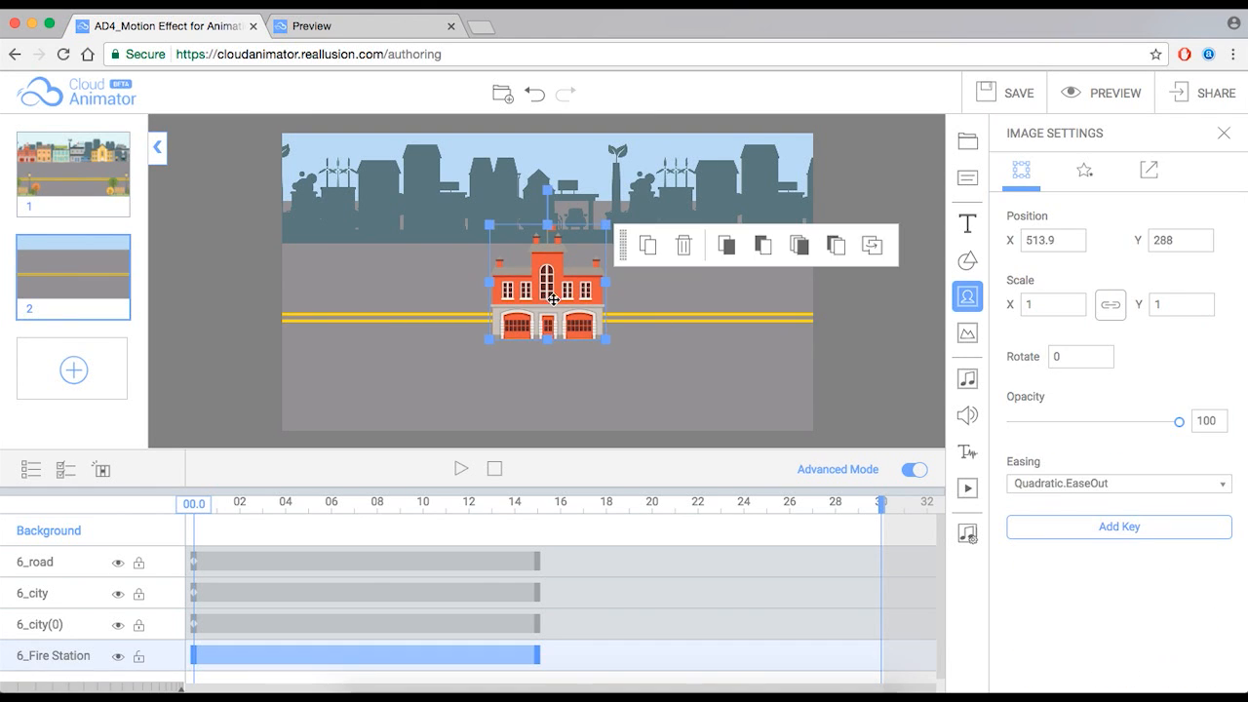
left_click_drag(519, 302, 352, 237)
Set the fire station's scale to 0.8 and place it at about X 97, Y 171 by the canvas's left edge.
left_click(1058, 303)
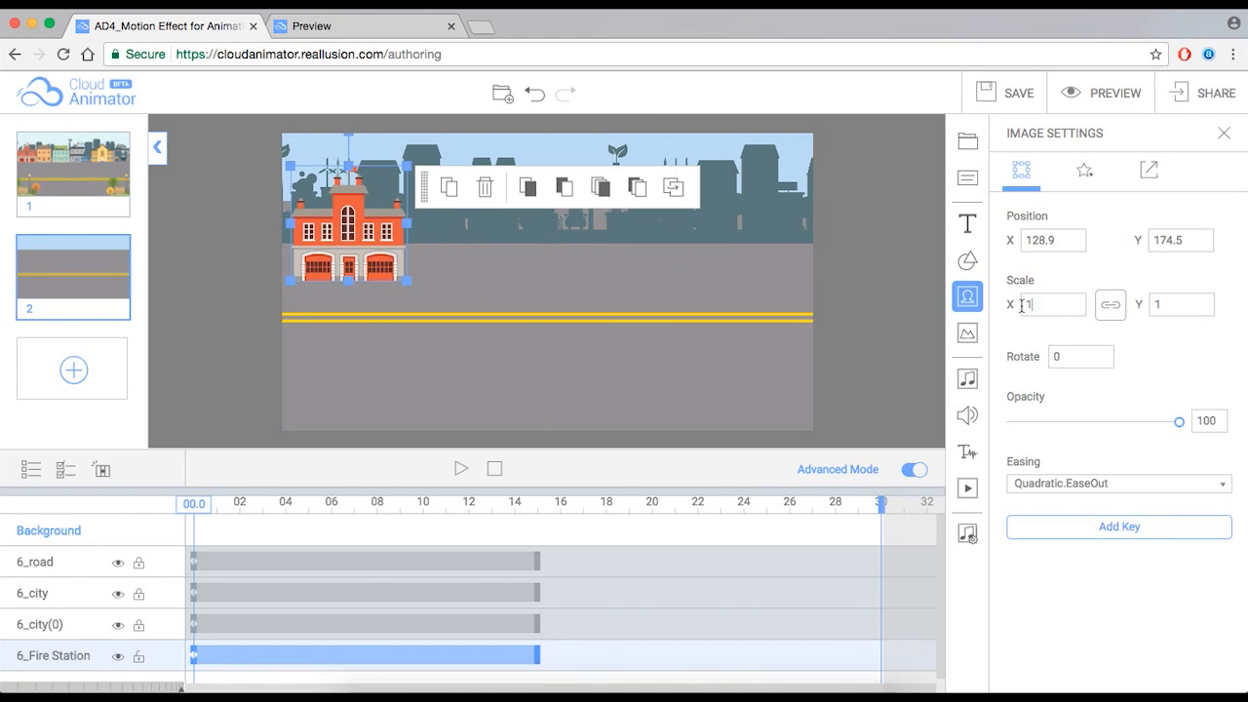
type("0")
key("BackSpace")
key("BackSpace")
key("BackSpace")
key("Return")
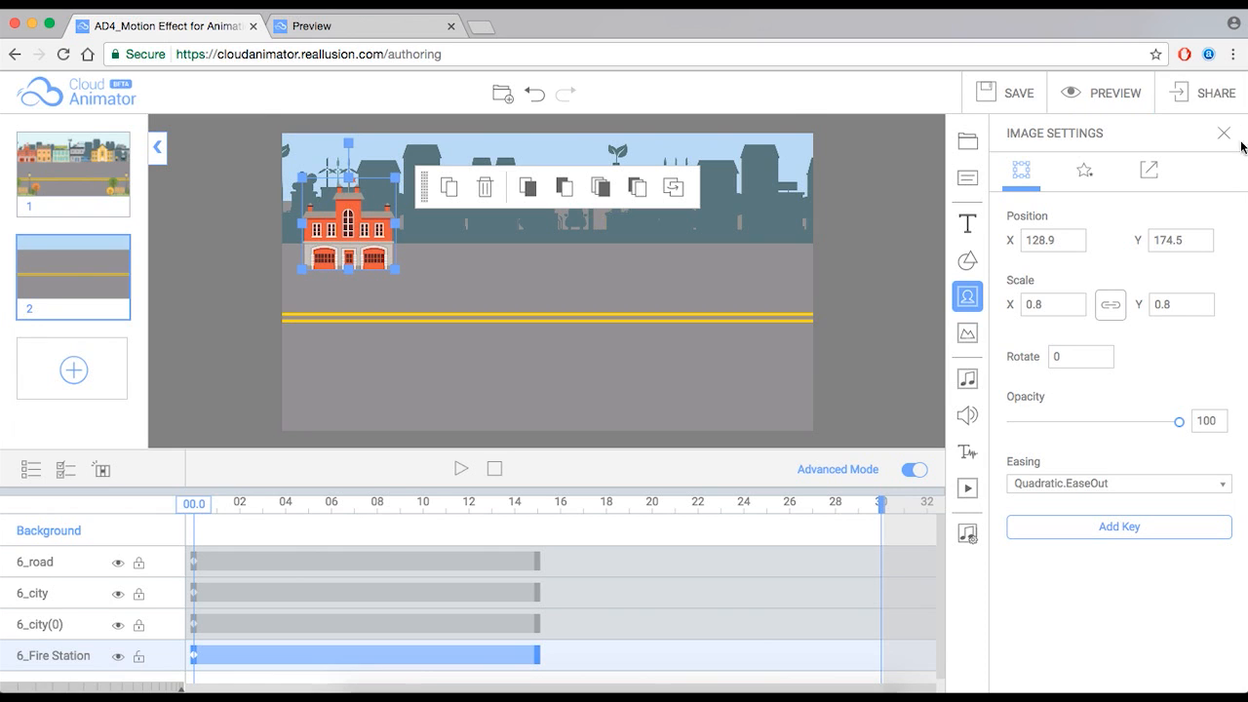
left_click_drag(348, 232, 340, 241)
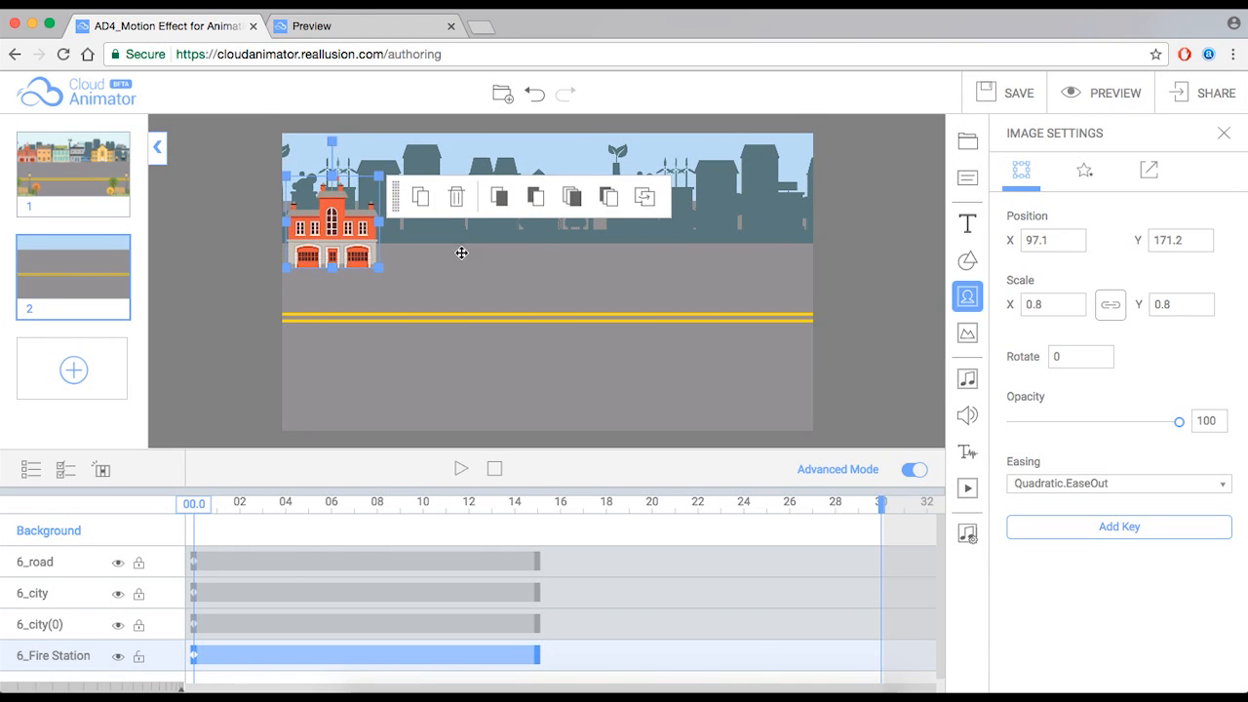
left_click(917, 276)
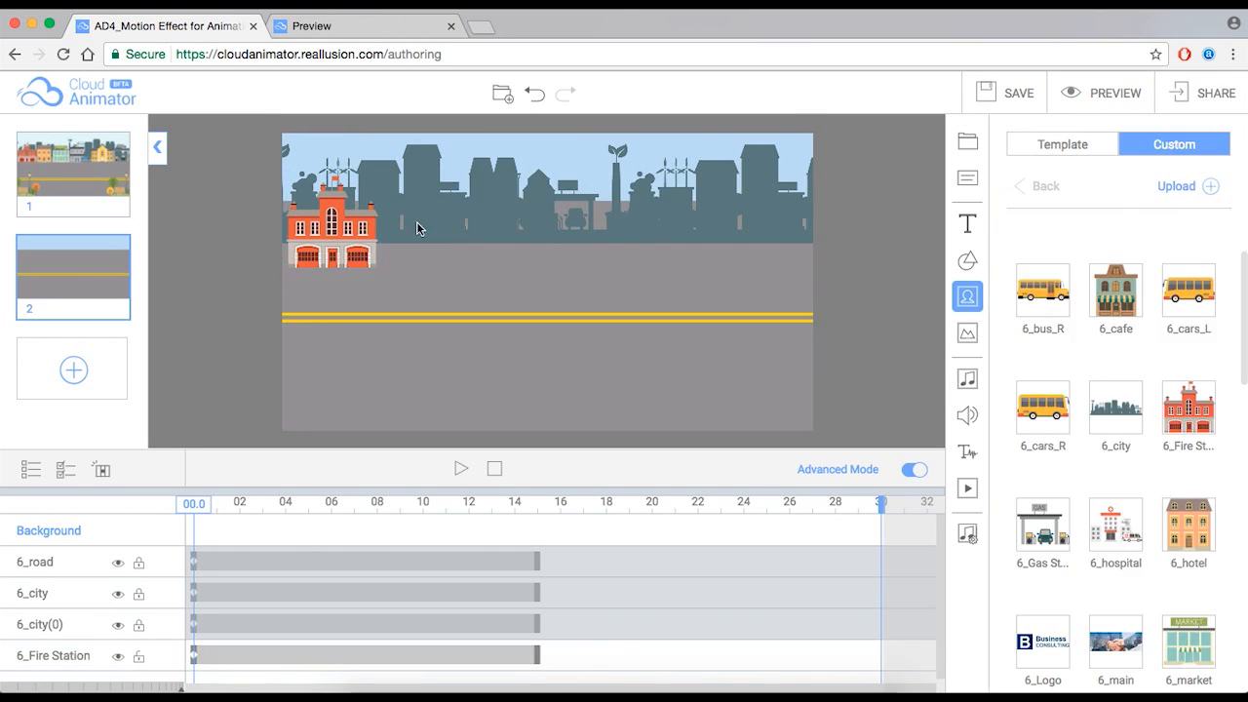
Duplicate the fire station and place the copy to its right at about X 290, Y 171.
left_click(334, 245)
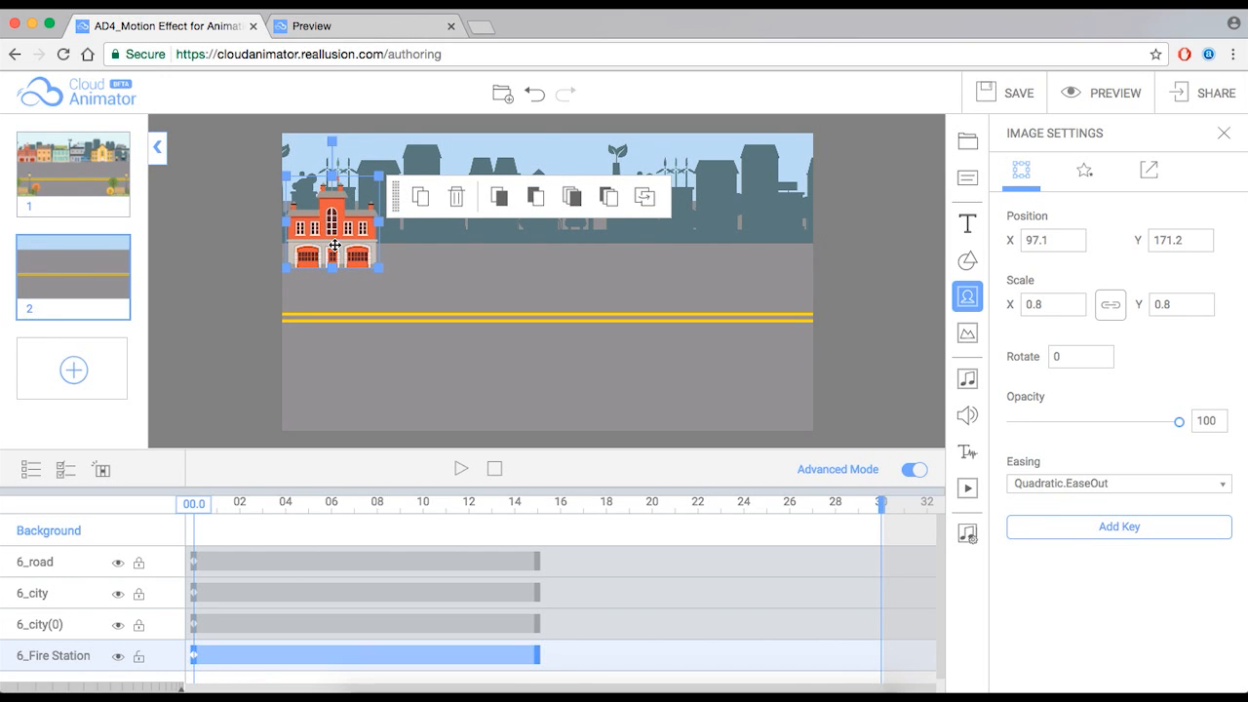
left_click(427, 198)
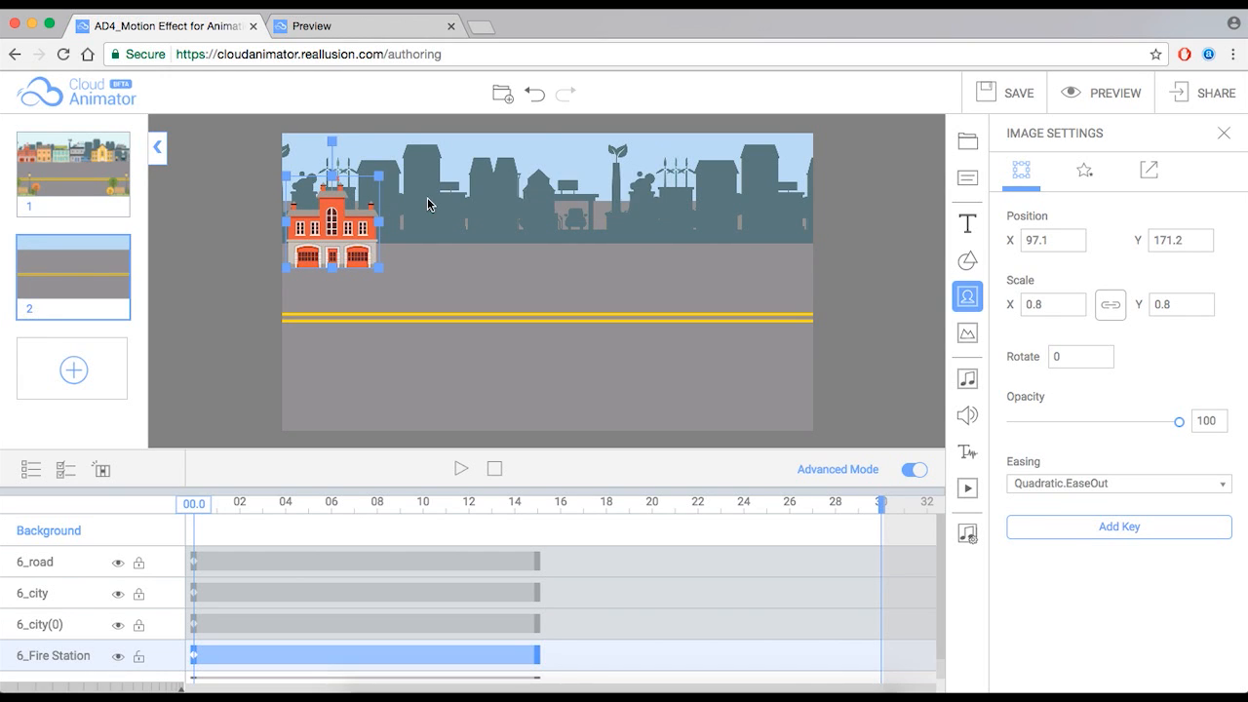
left_click_drag(363, 227, 446, 226)
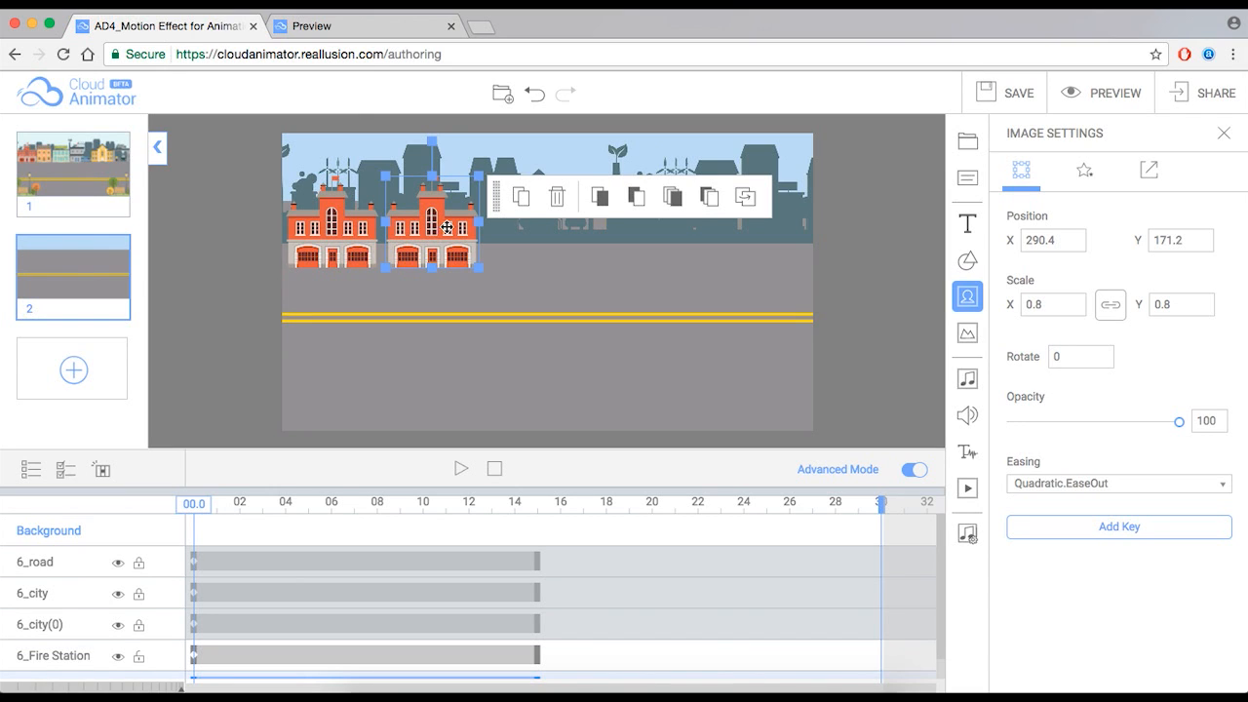
Replace the copied fire station with the 6_hotel image and apply Fit to correct its proportions.
left_click(745, 205)
mouse_move(1046, 326)
mouse_move(1196, 535)
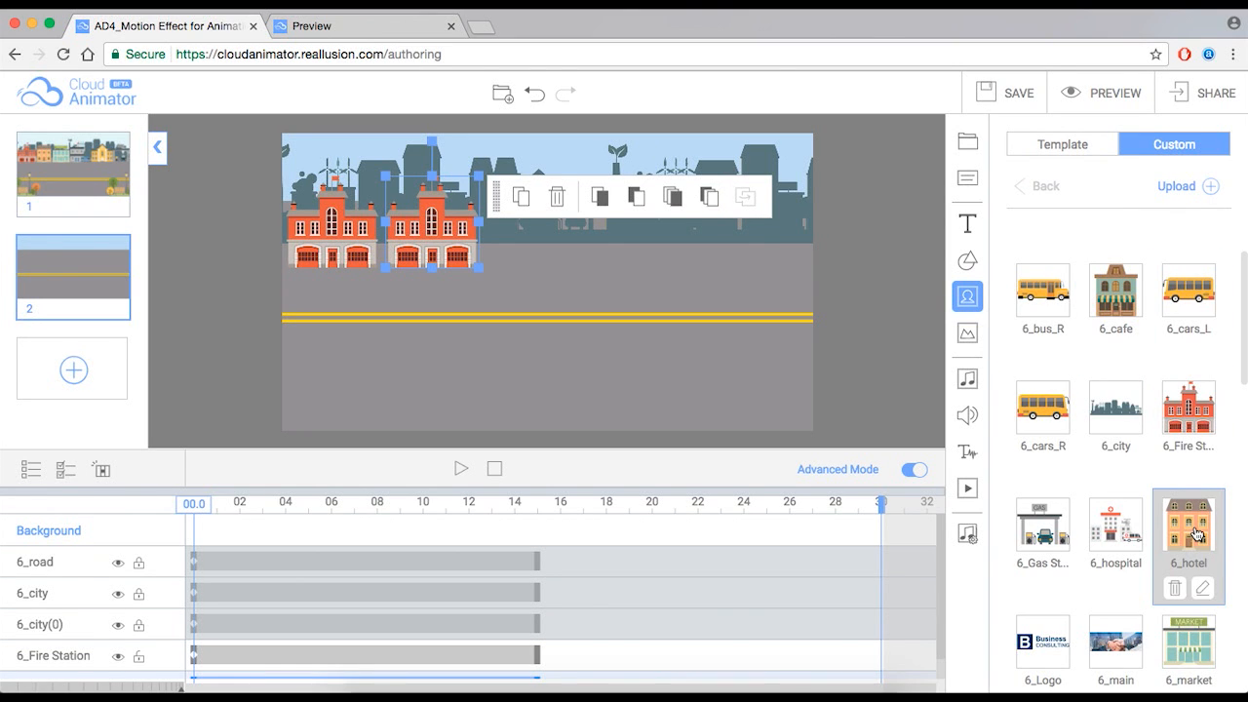
left_click(1189, 525)
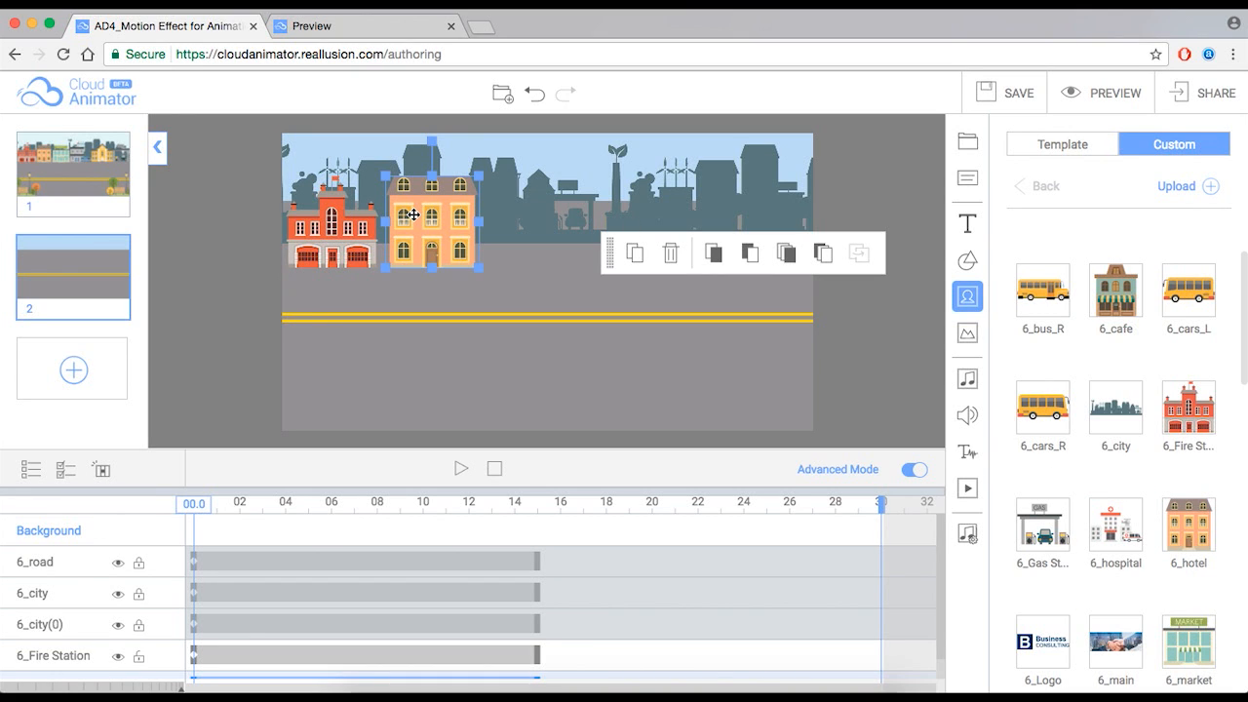
mouse_move(1191, 516)
right_click(438, 224)
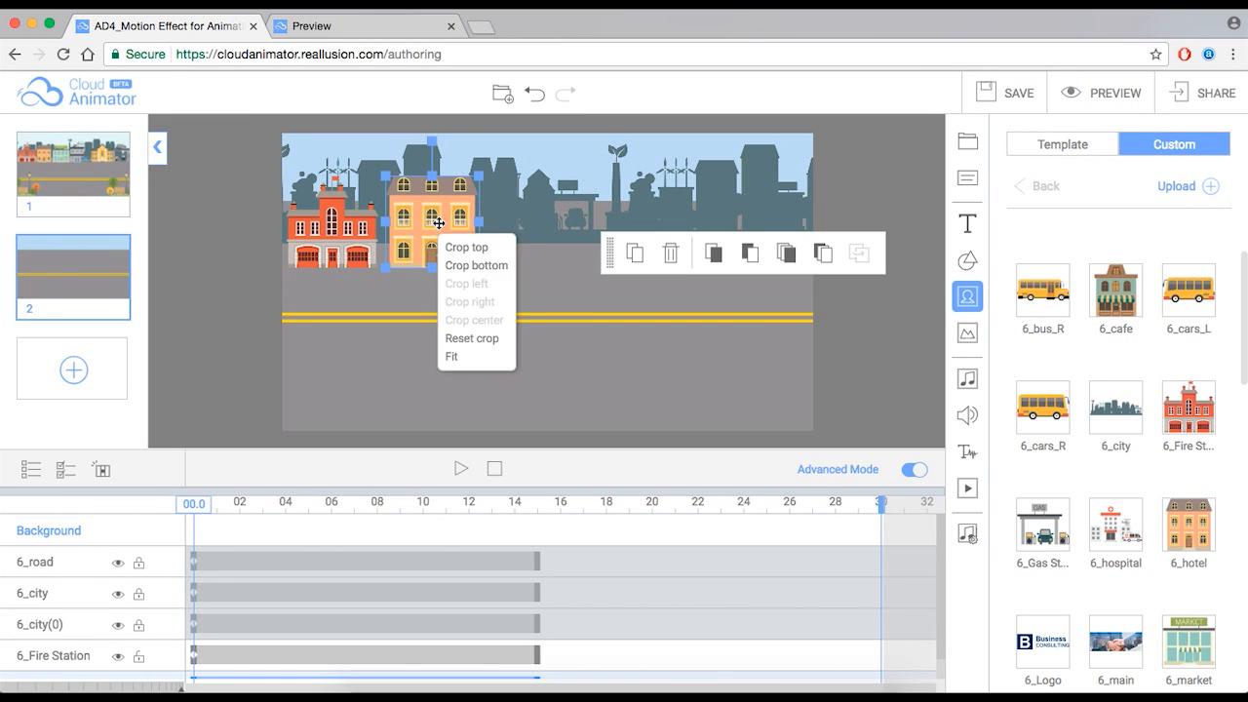
left_click(456, 354)
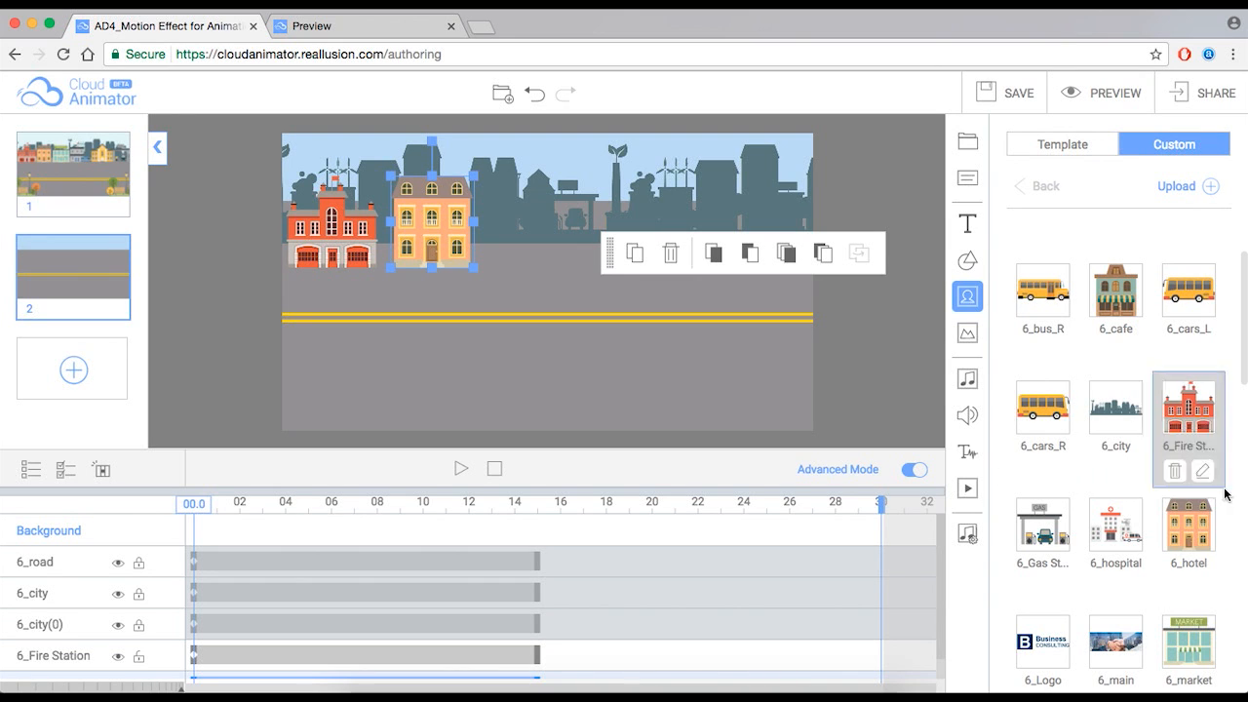
Move the hotel close beside the fire station, to about X 267, Y 171.
mouse_move(1197, 538)
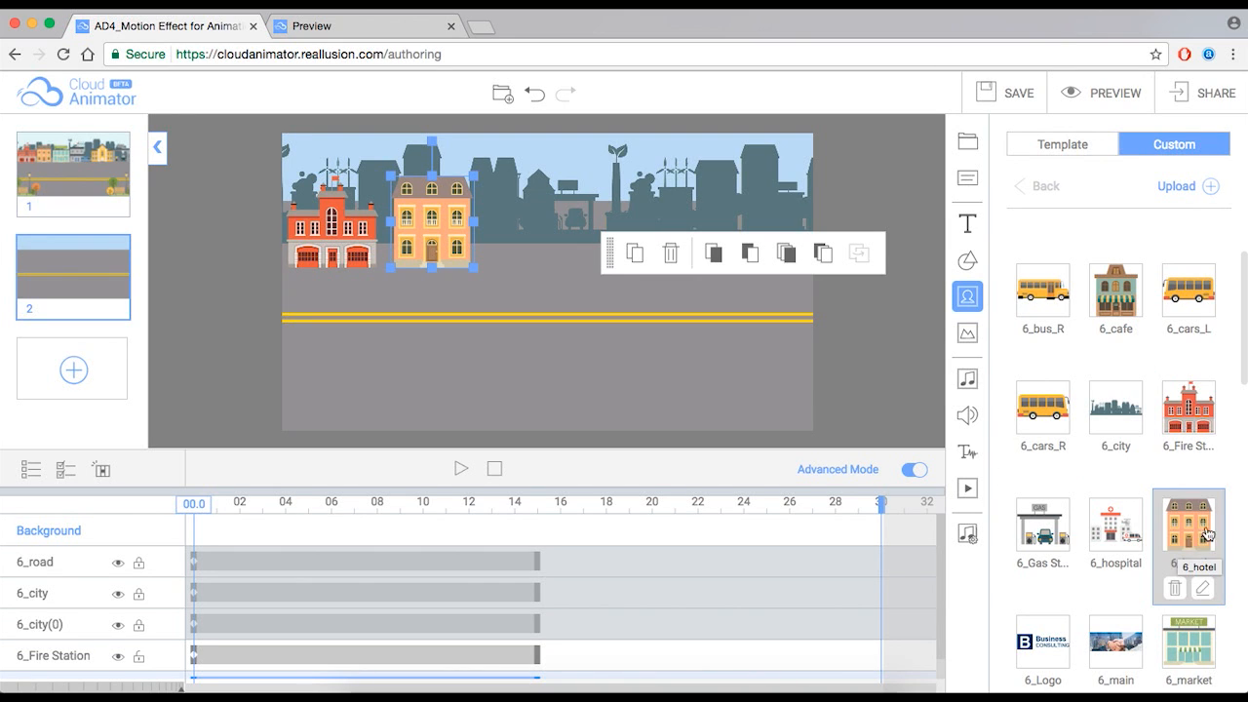
left_click_drag(433, 228, 420, 228)
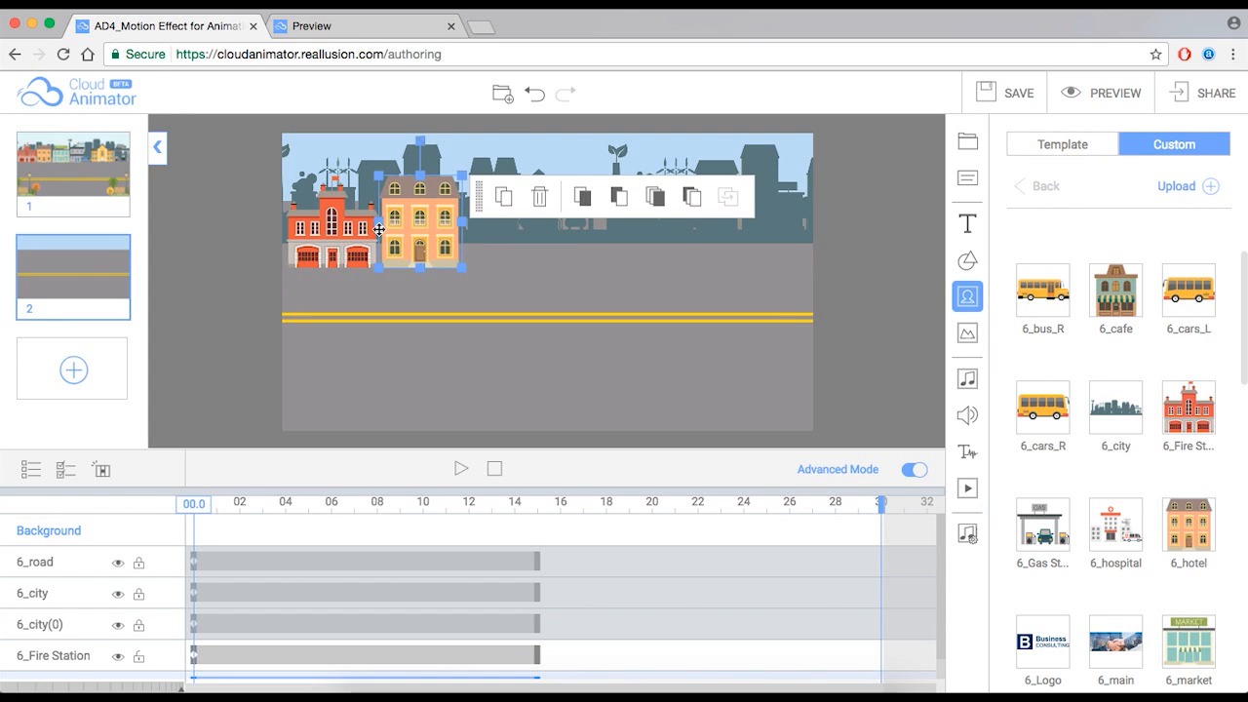
left_click(347, 228)
double_click(419, 229)
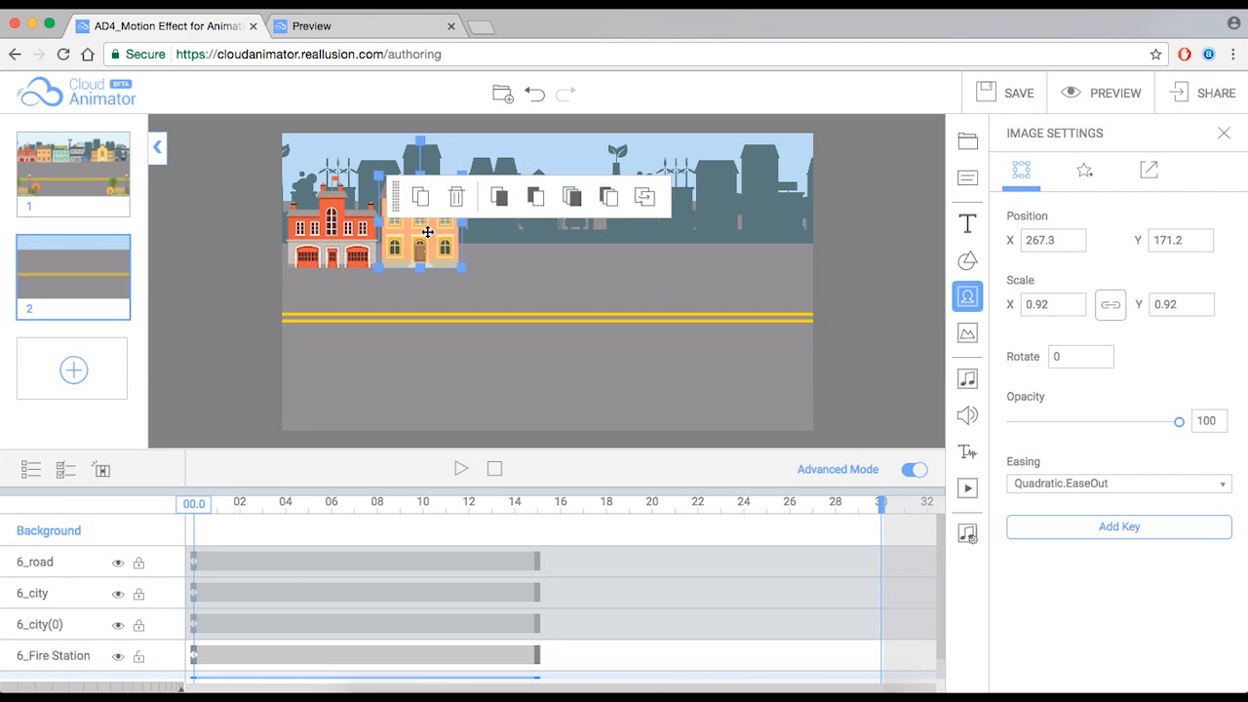
Duplicate the hotel to its right at about X 428, Y 171, and replace the copy with the 6_market image.
left_click(420, 202)
left_click_drag(440, 227, 522, 226)
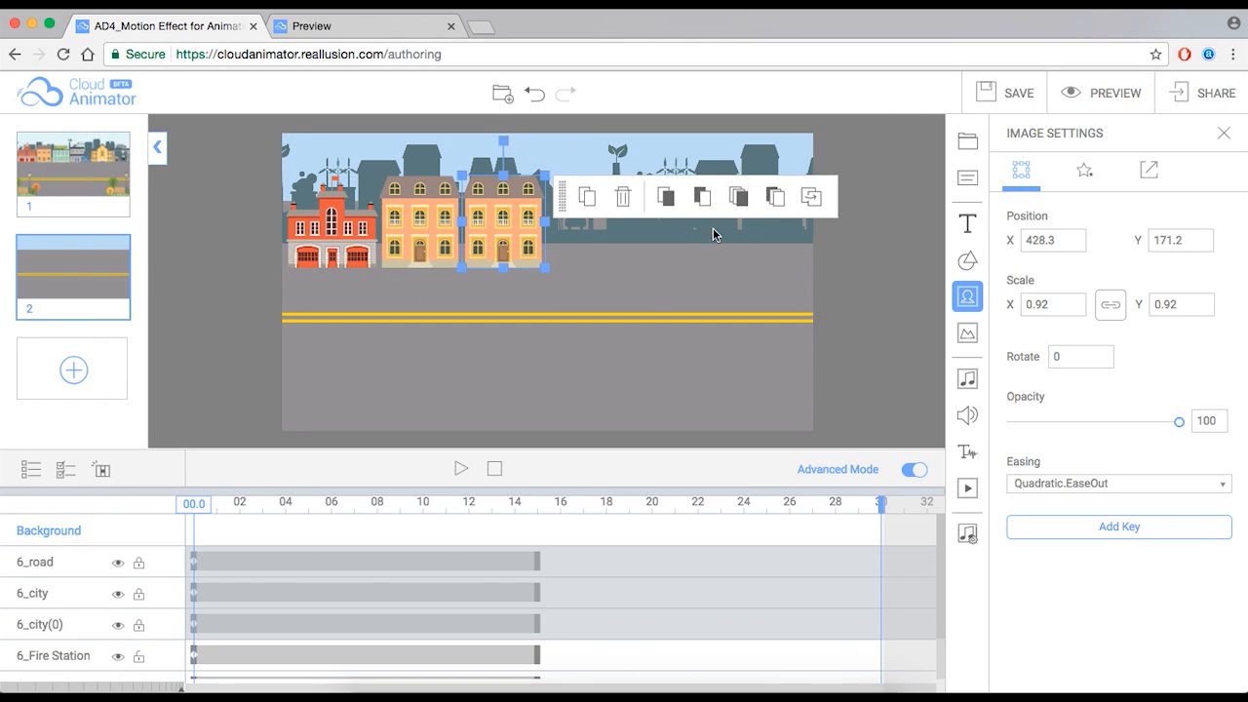
left_click(813, 197)
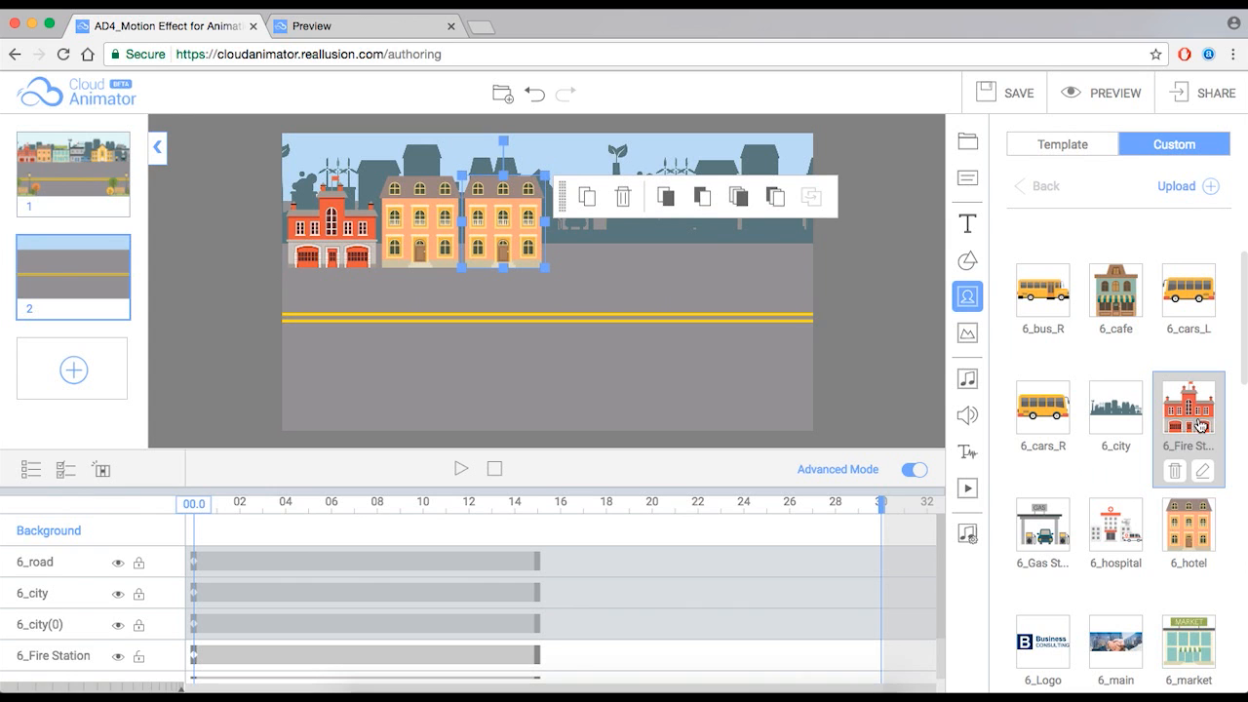
scroll(1194, 468, "down", 2)
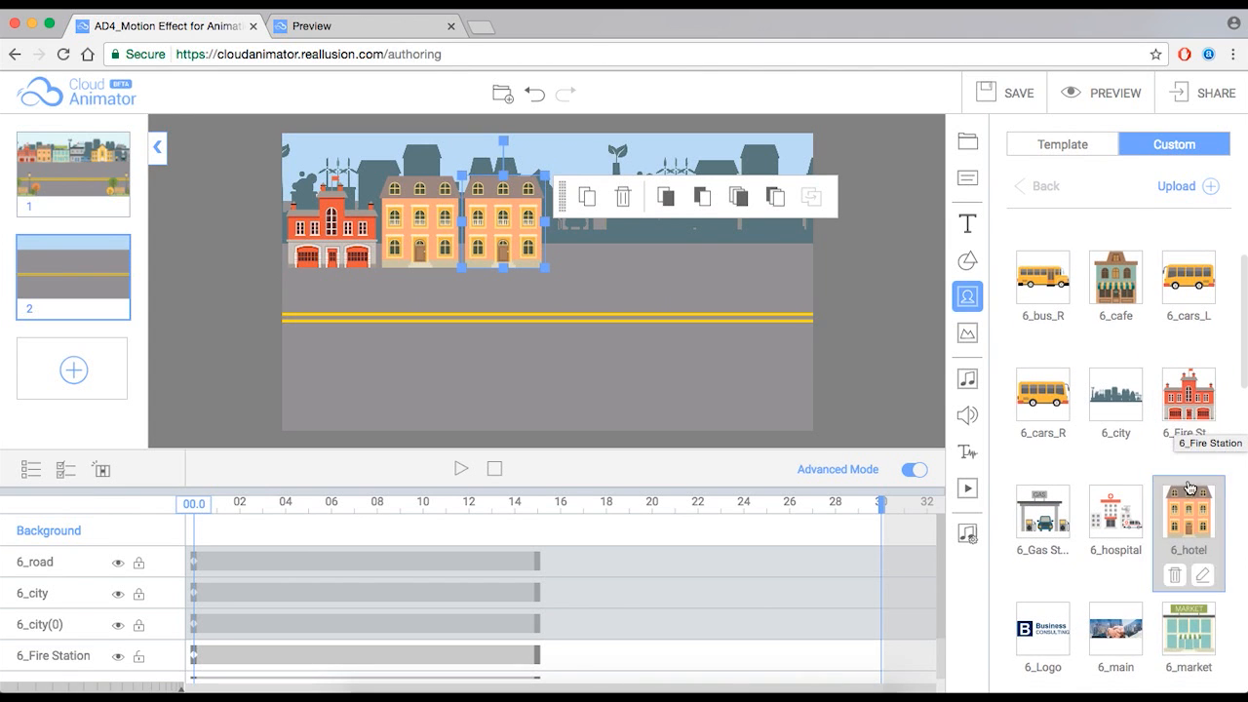
left_click(1190, 600)
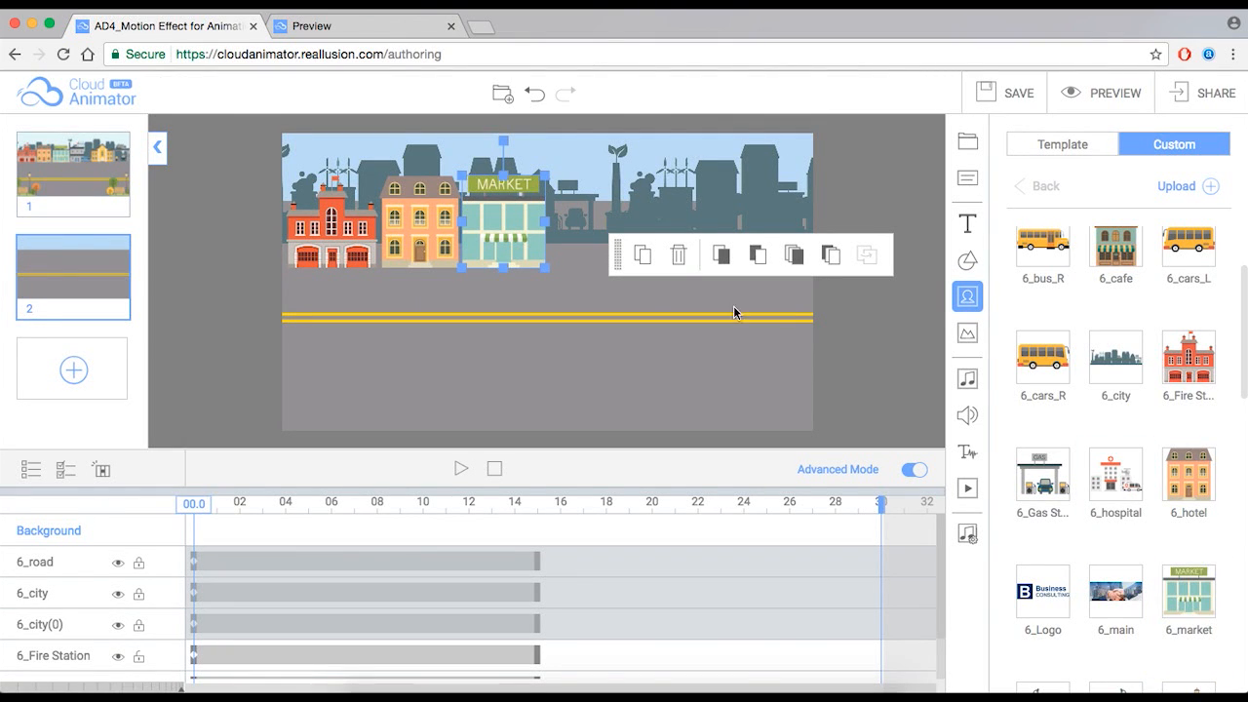
Apply Fit to the market image and move it close beside the hotel with their bases aligned.
right_click(525, 246)
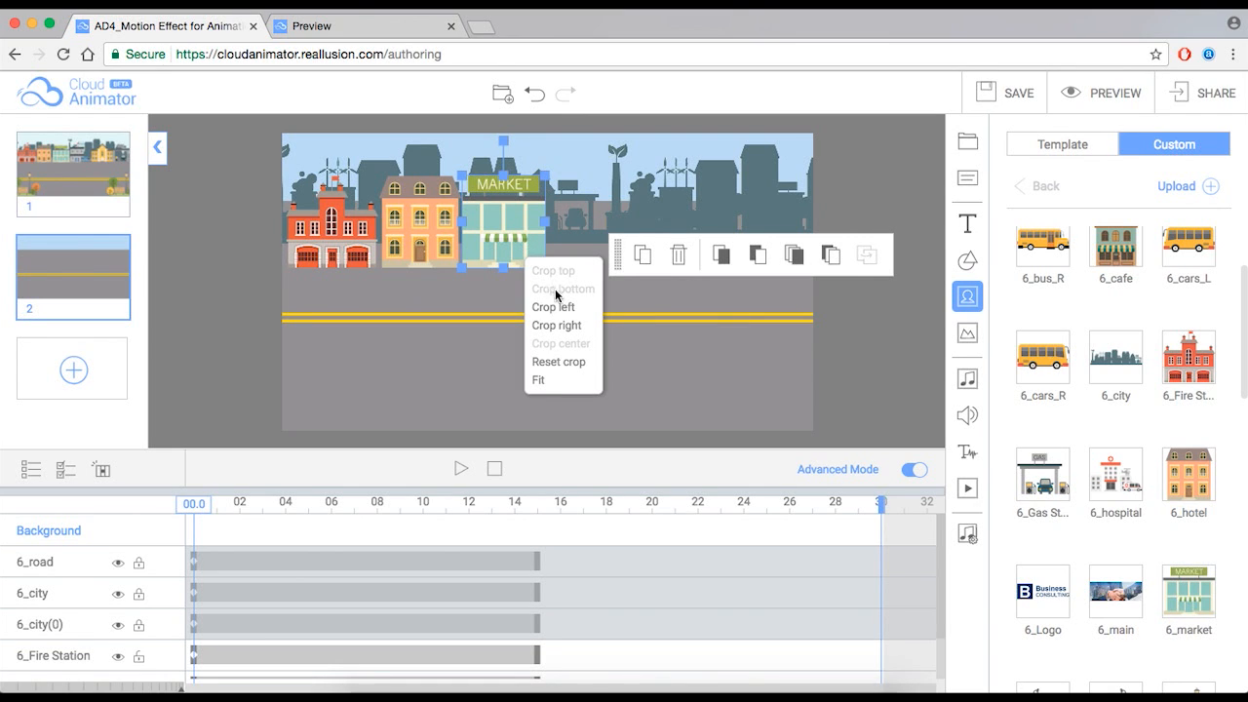
left_click(541, 380)
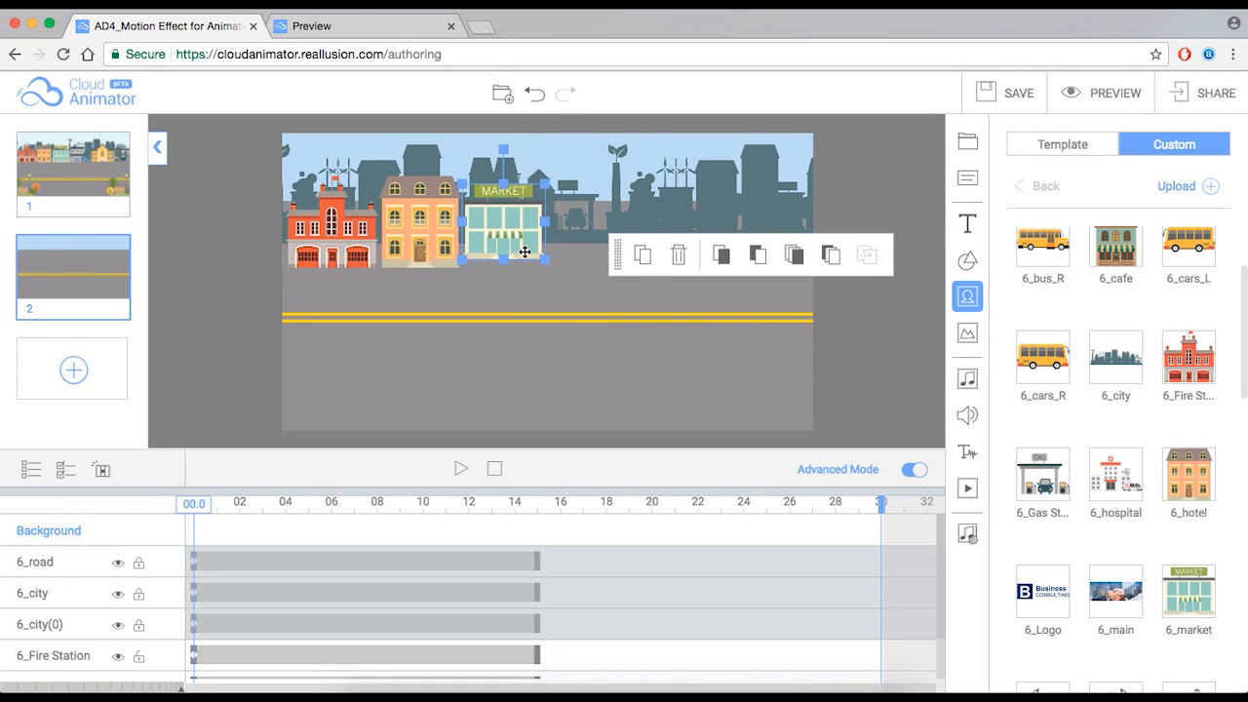
left_click_drag(507, 244, 514, 247)
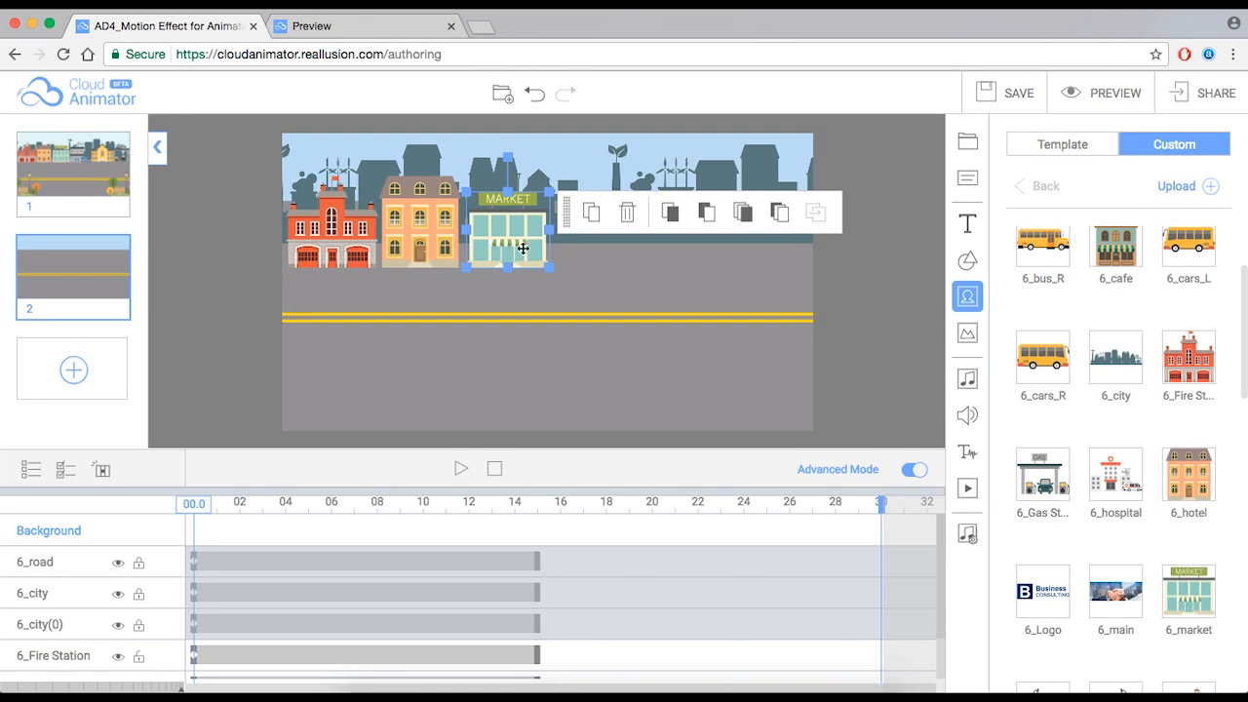
Duplicate the market to its right and replace the copy with the 6_police image.
left_click_drag(549, 230, 596, 244)
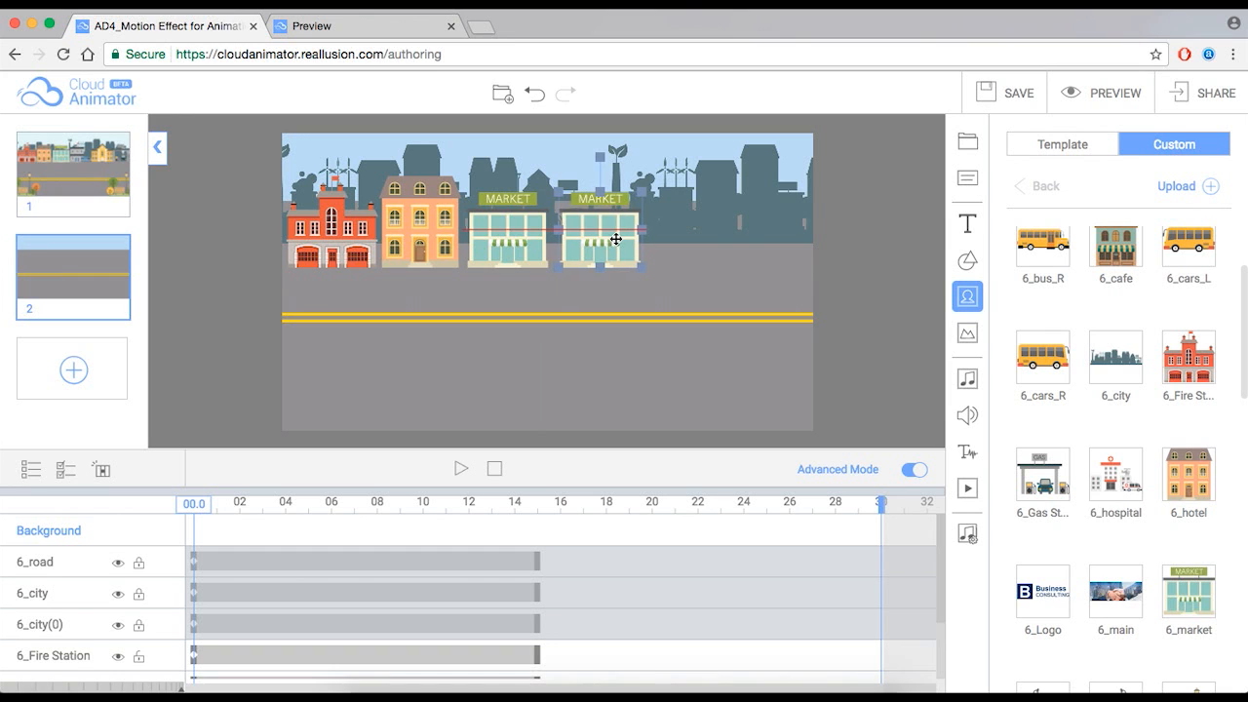
scroll(1180, 499, "down", 1)
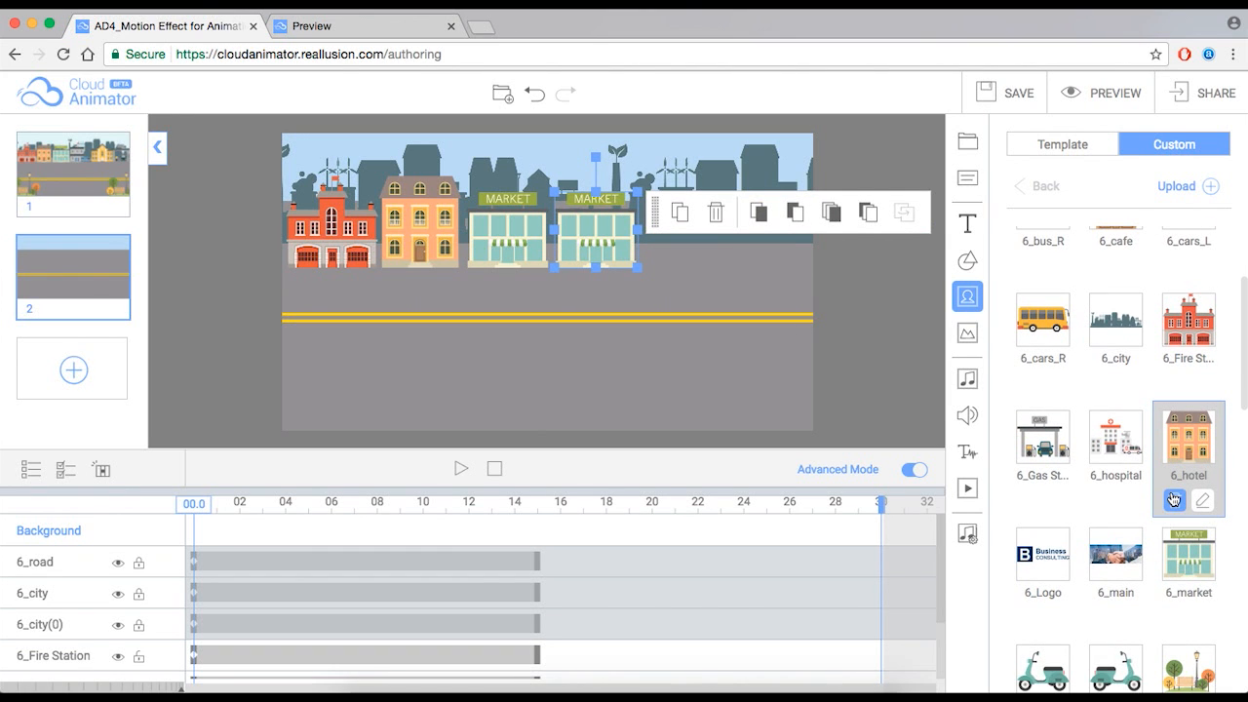
scroll(1173, 499, "up", 3)
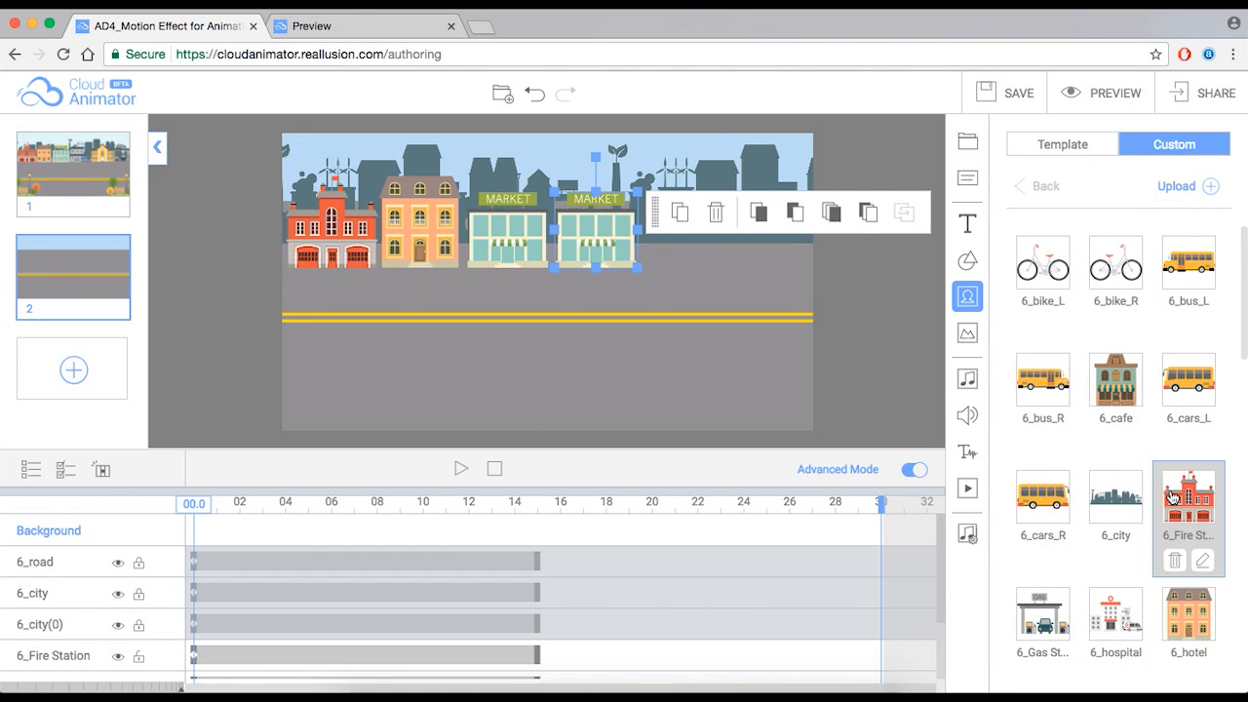
scroll(1173, 497, "down", 1)
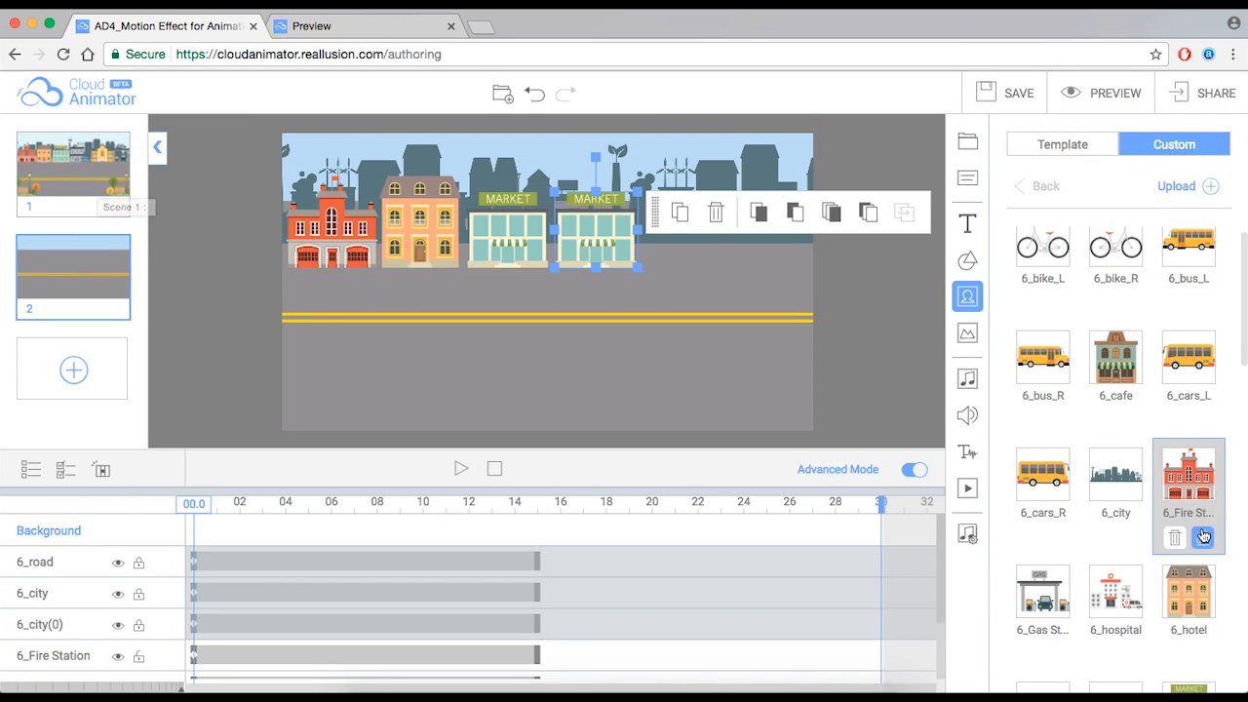
scroll(1191, 527, "down", 5)
scroll(1200, 531, "down", 4)
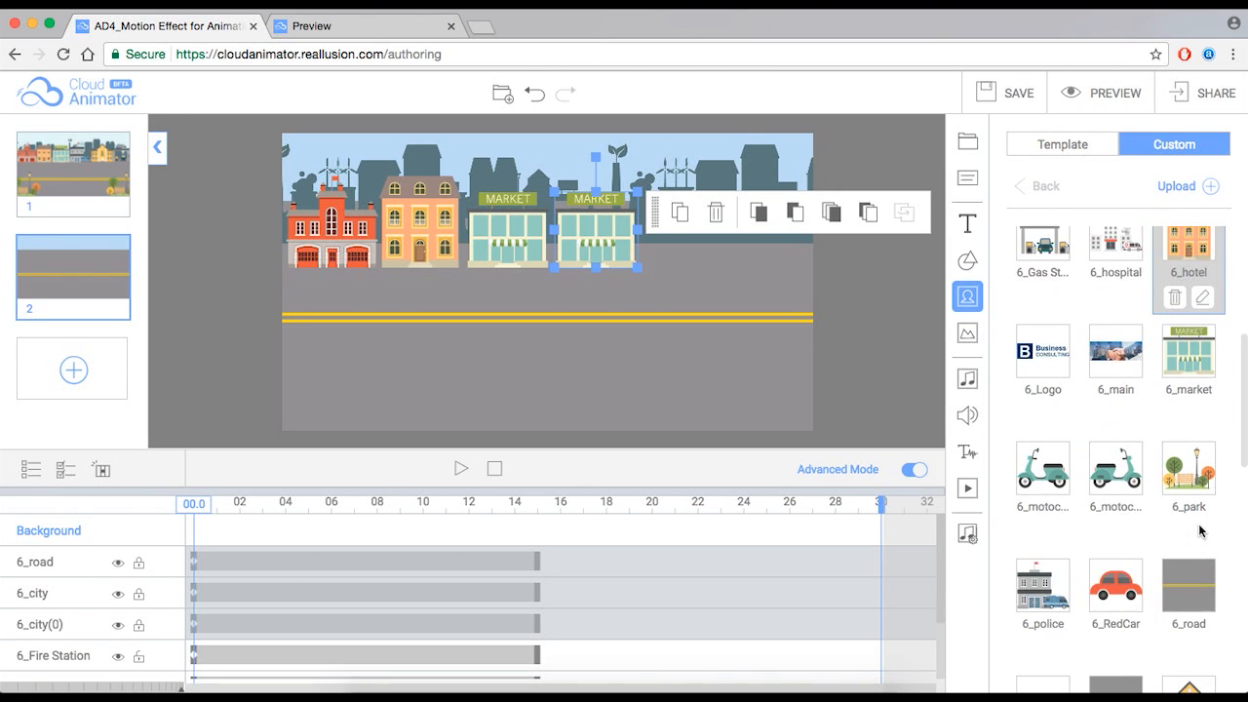
left_click(1045, 561)
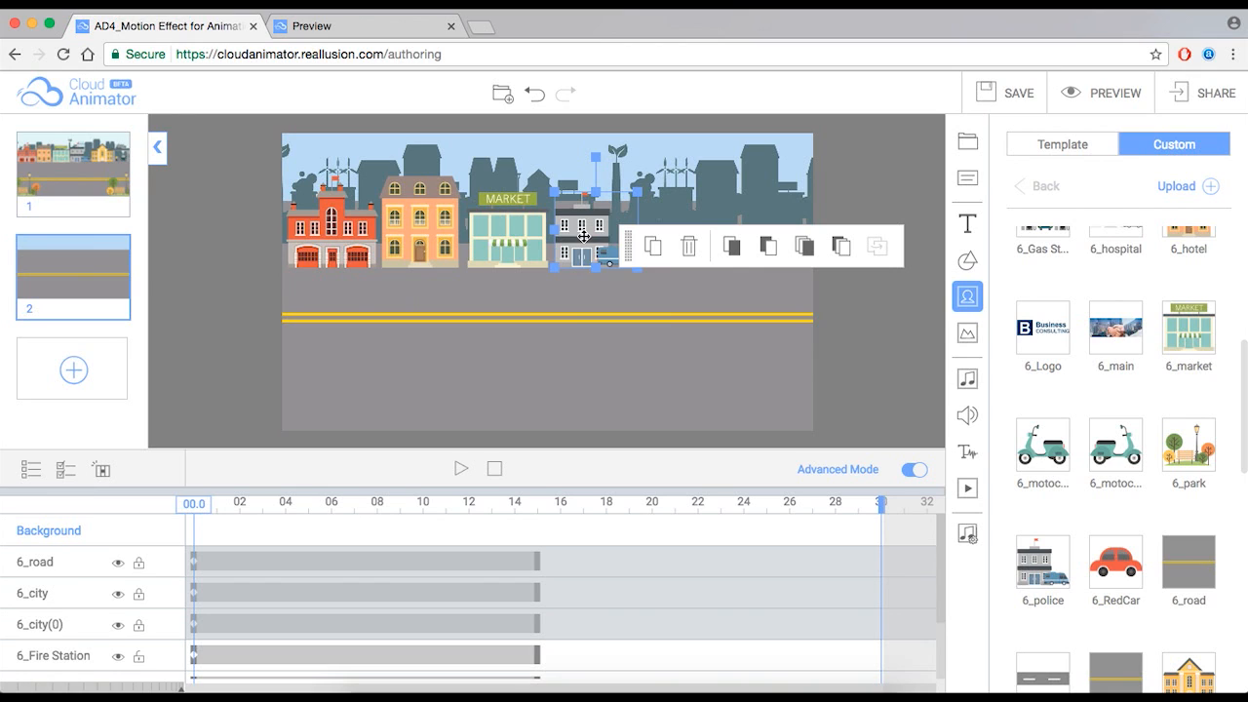
Apply Fit to the police station image to correct its proportions, keeping it close beside the market.
right_click(583, 236)
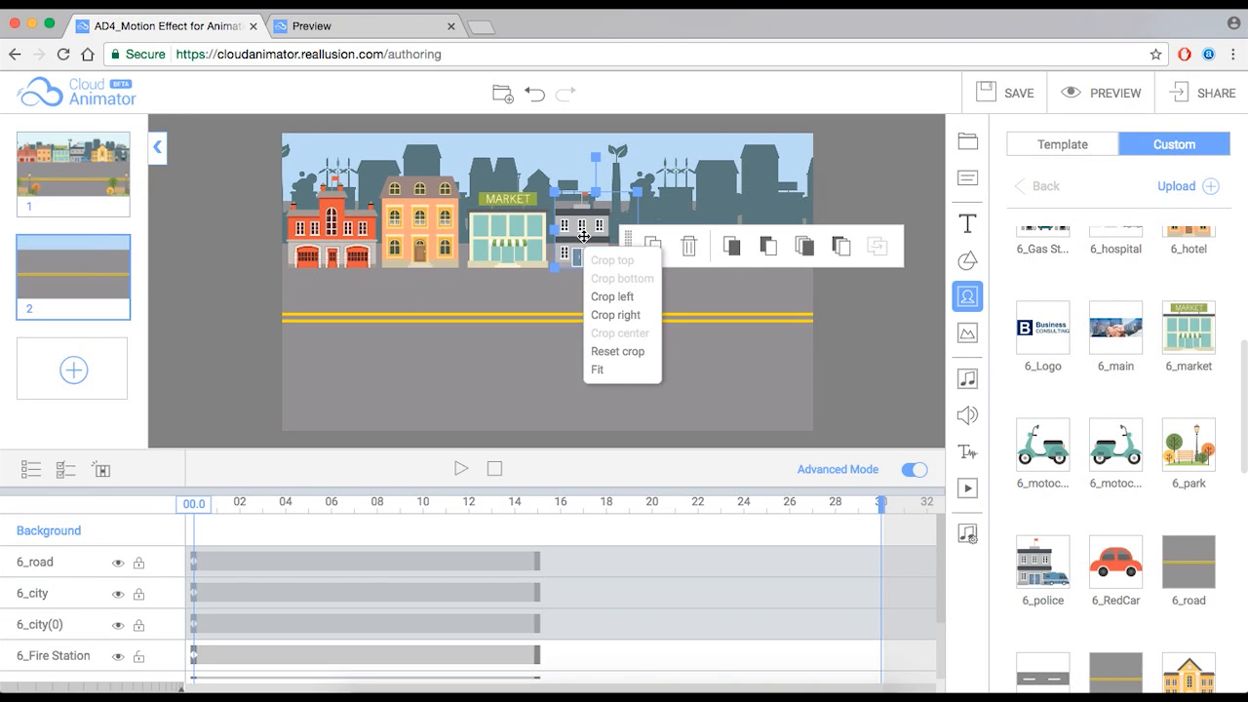
left_click(607, 370)
left_click(613, 297)
left_click_drag(595, 242, 595, 243)
Duplicate the police station and place the copy to its right at about X 775, Y 187.
left_click(679, 215)
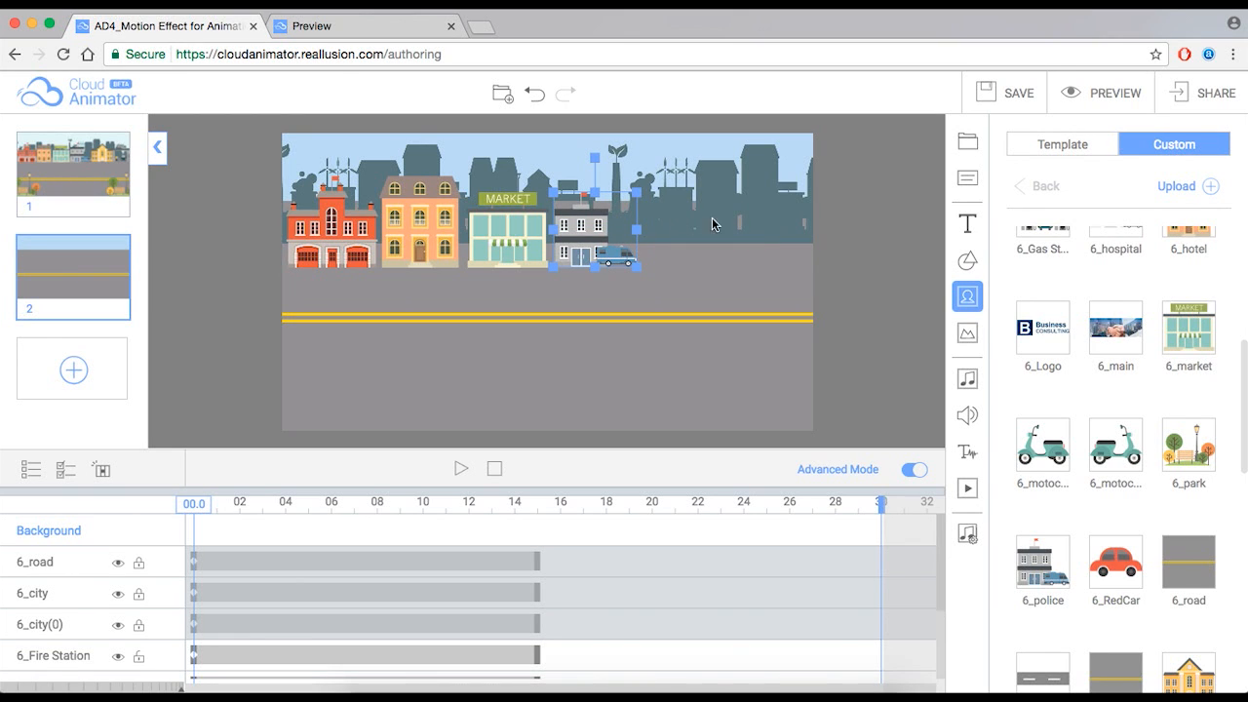
left_click_drag(576, 233, 663, 233)
left_click(680, 226)
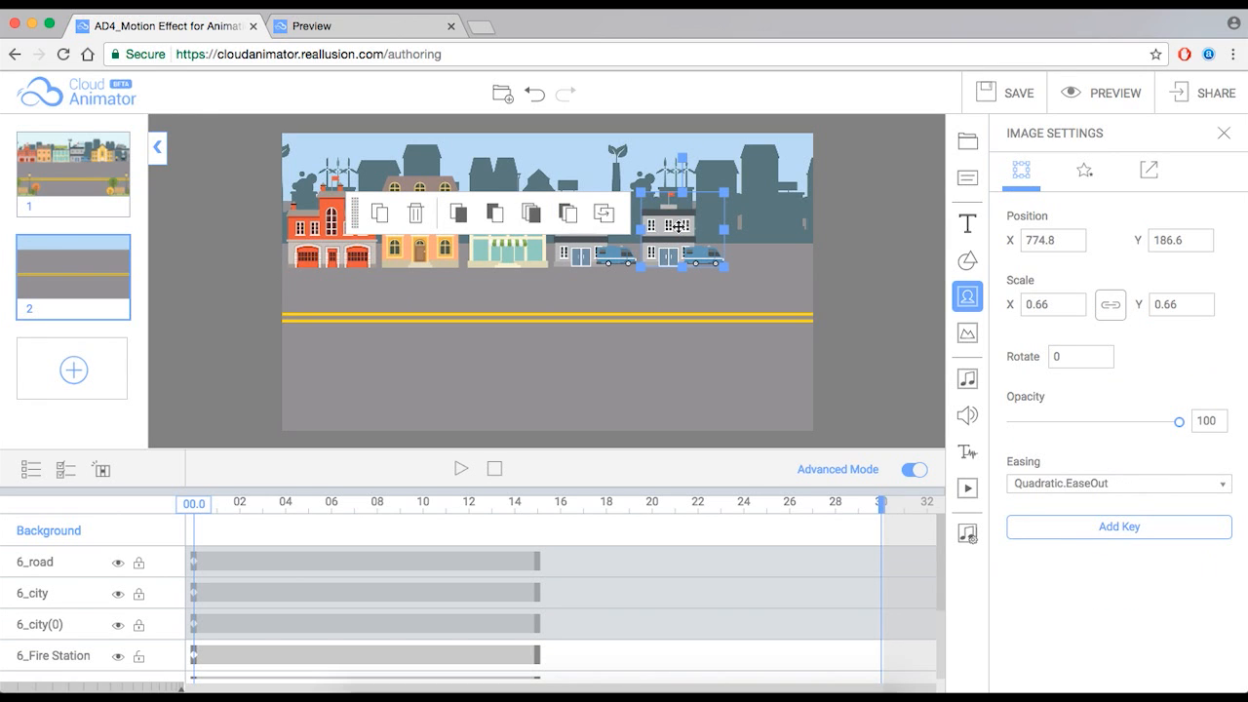
Replace the copied police station with the 6_school image from the custom library.
left_click(605, 214)
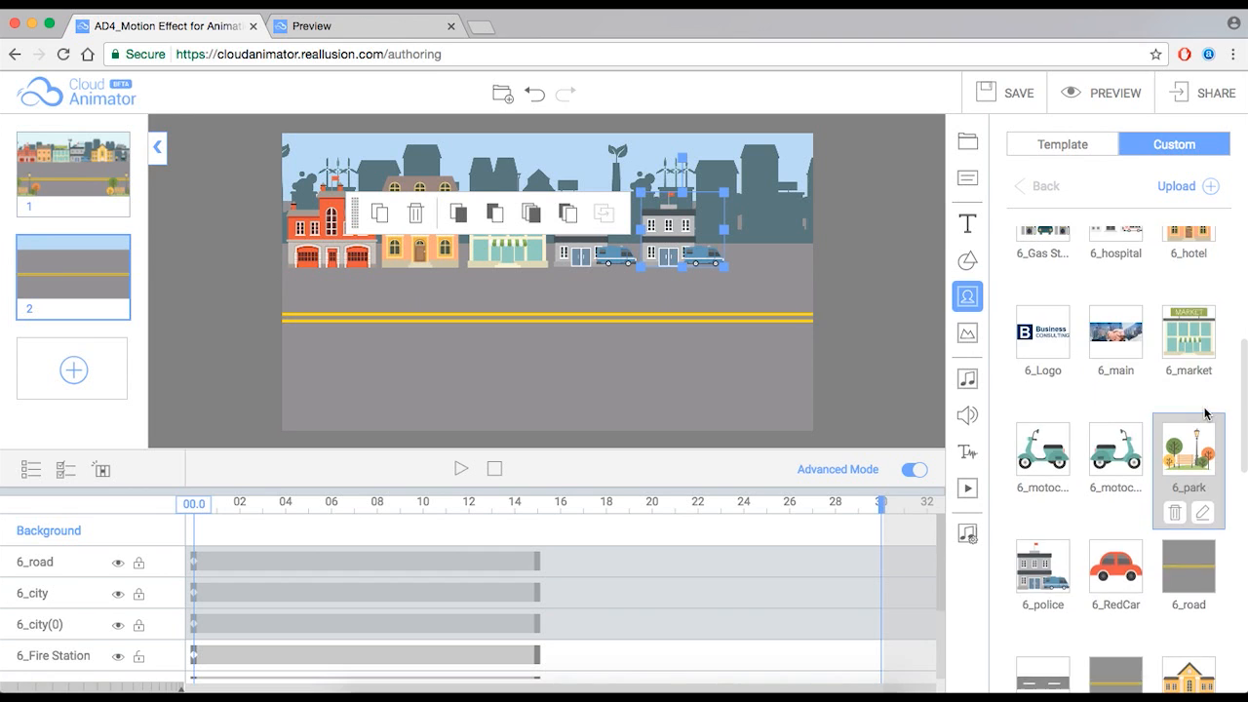
scroll(1205, 417, "up", 3)
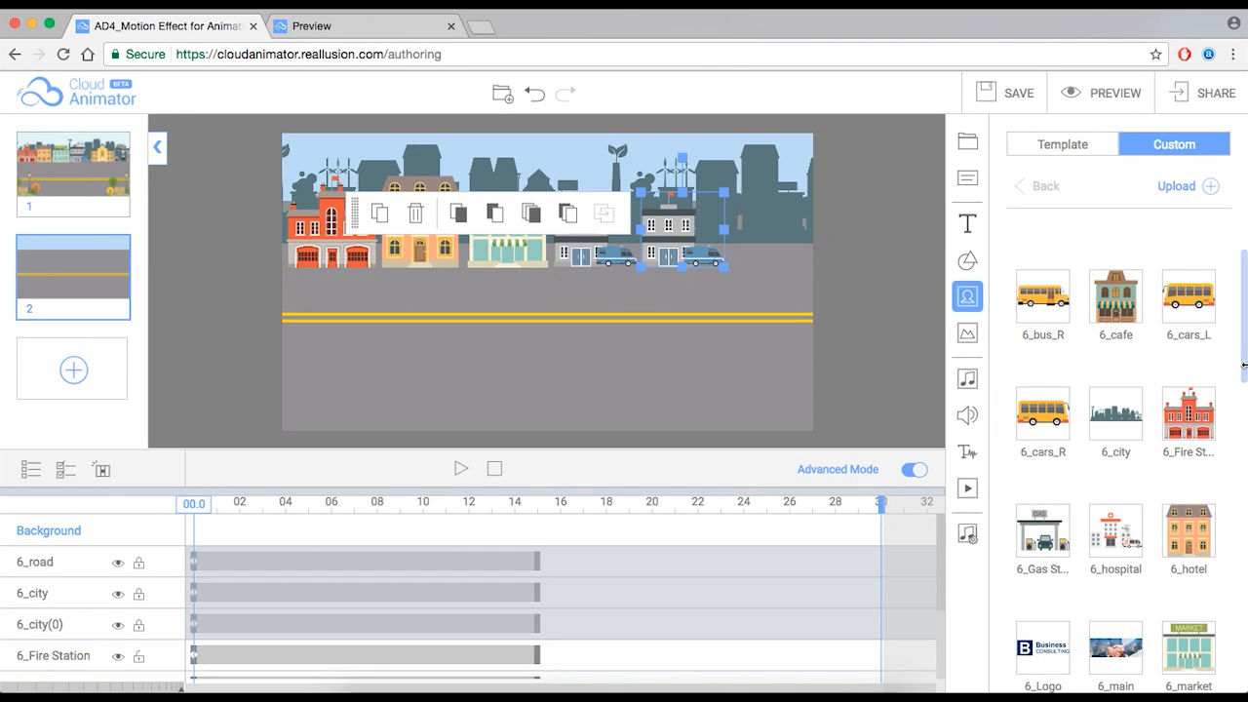
left_click_drag(1240, 364, 1243, 507)
scroll(1242, 507, "down", 2)
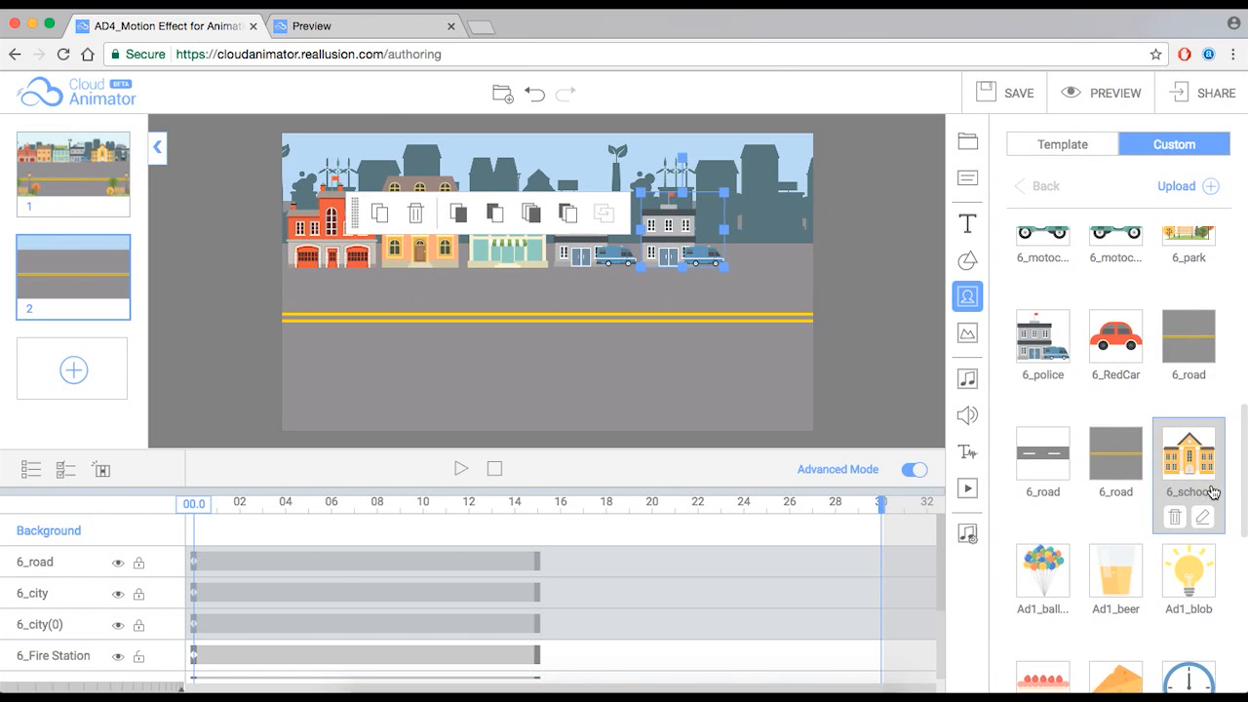
left_click(1209, 488)
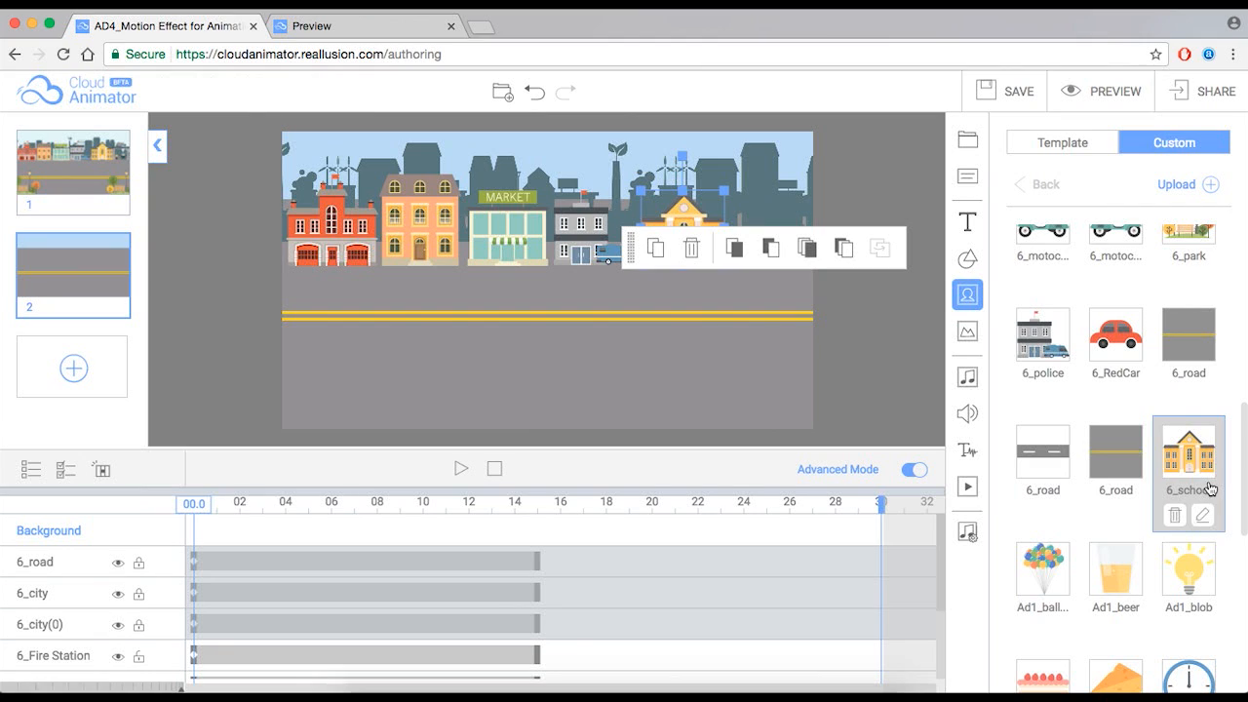
Apply Fit to the school image to correct its proportions, moving the floating toolbar clear of it.
left_click(700, 219)
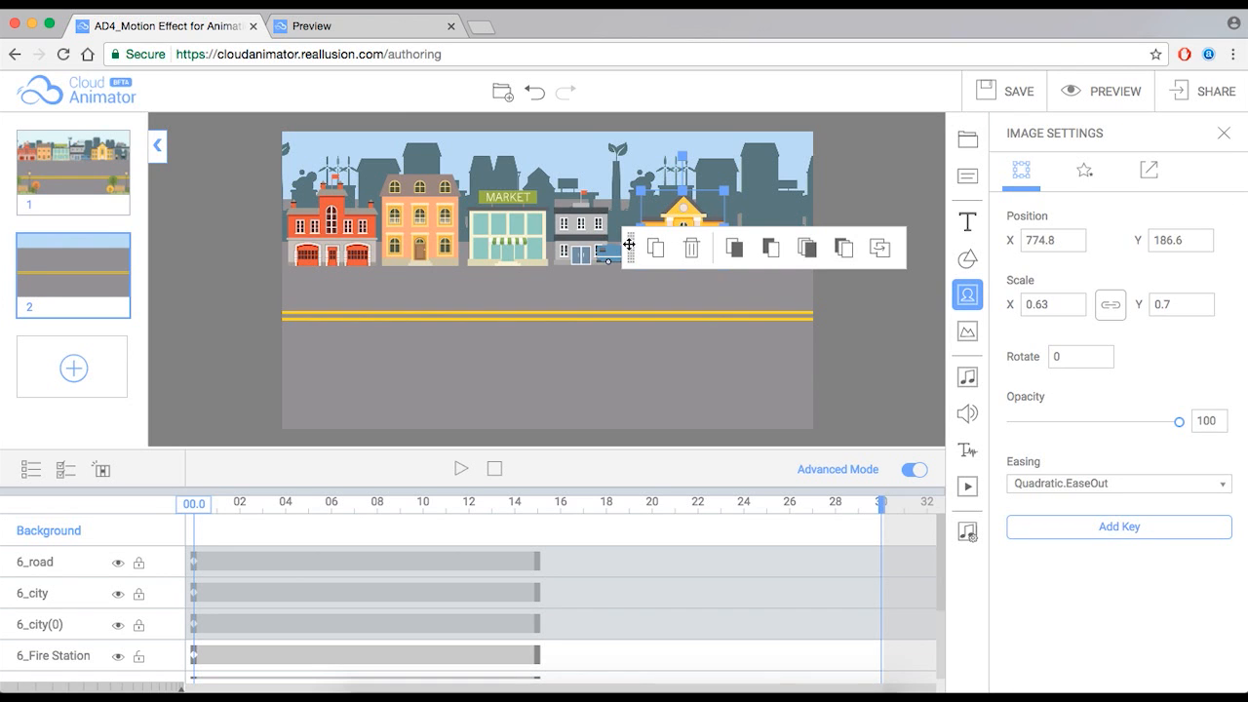
left_click_drag(630, 245, 636, 118)
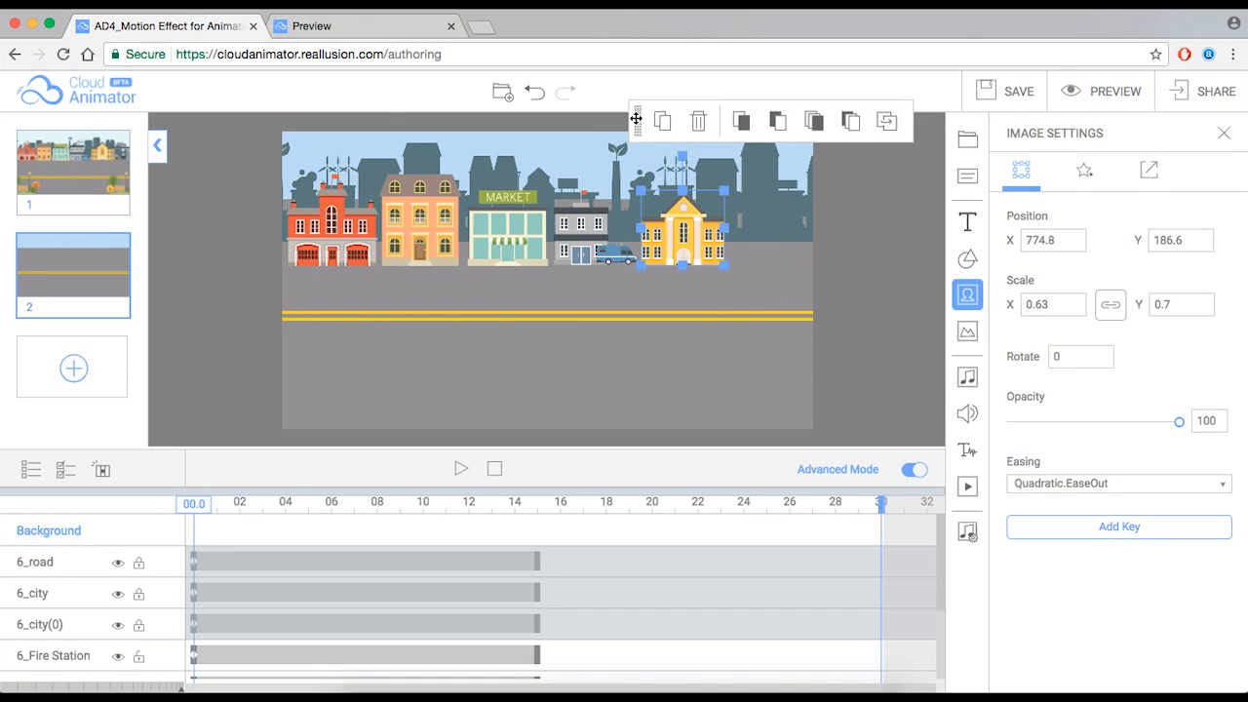
right_click(672, 252)
left_click(690, 382)
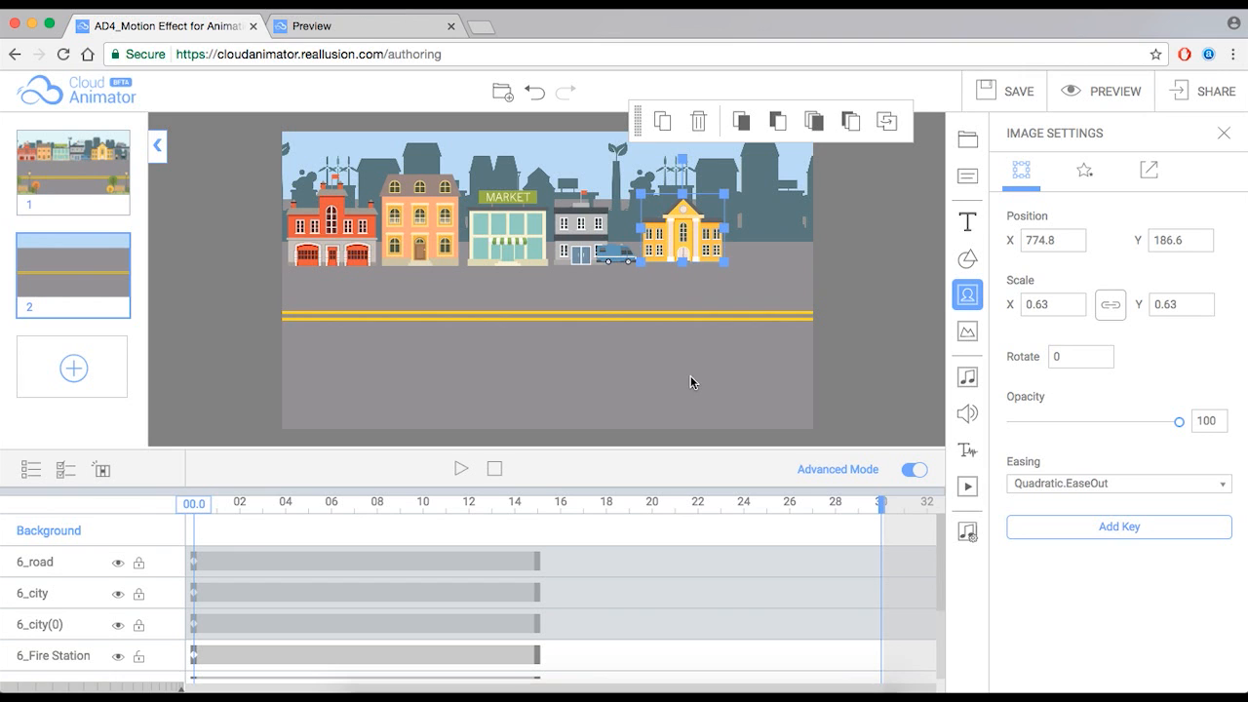
left_click_drag(677, 249, 677, 249)
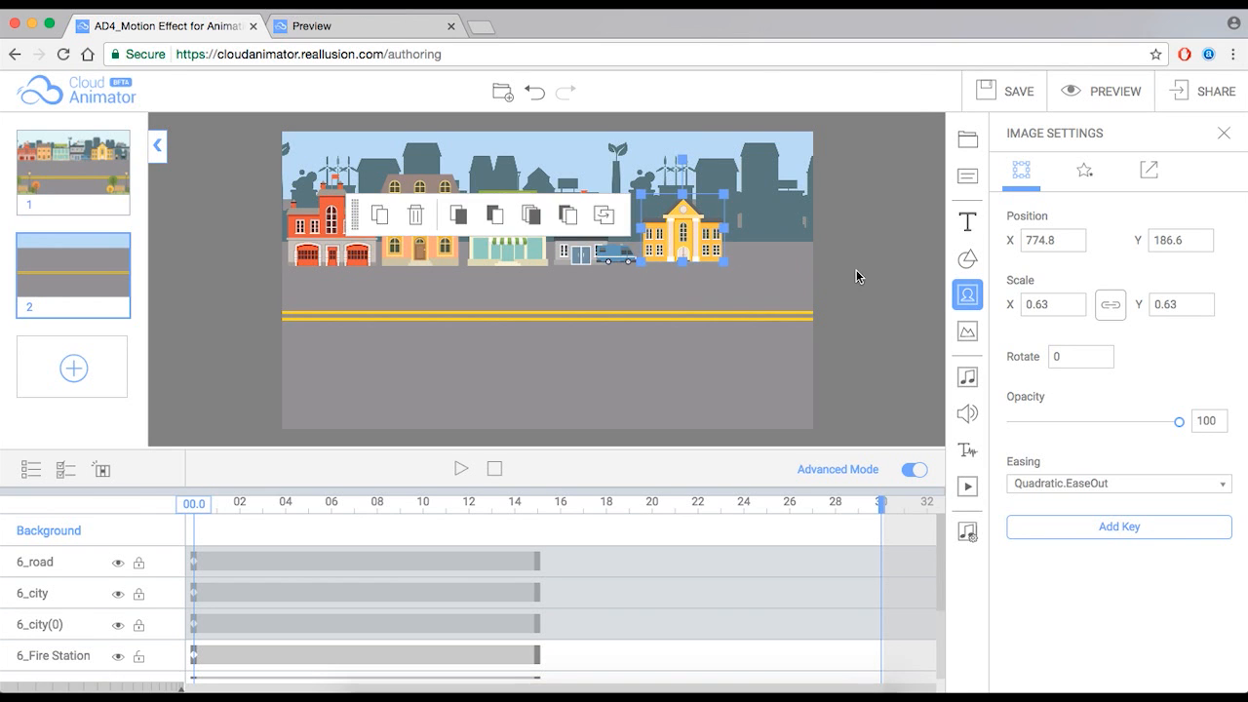
left_click(758, 401)
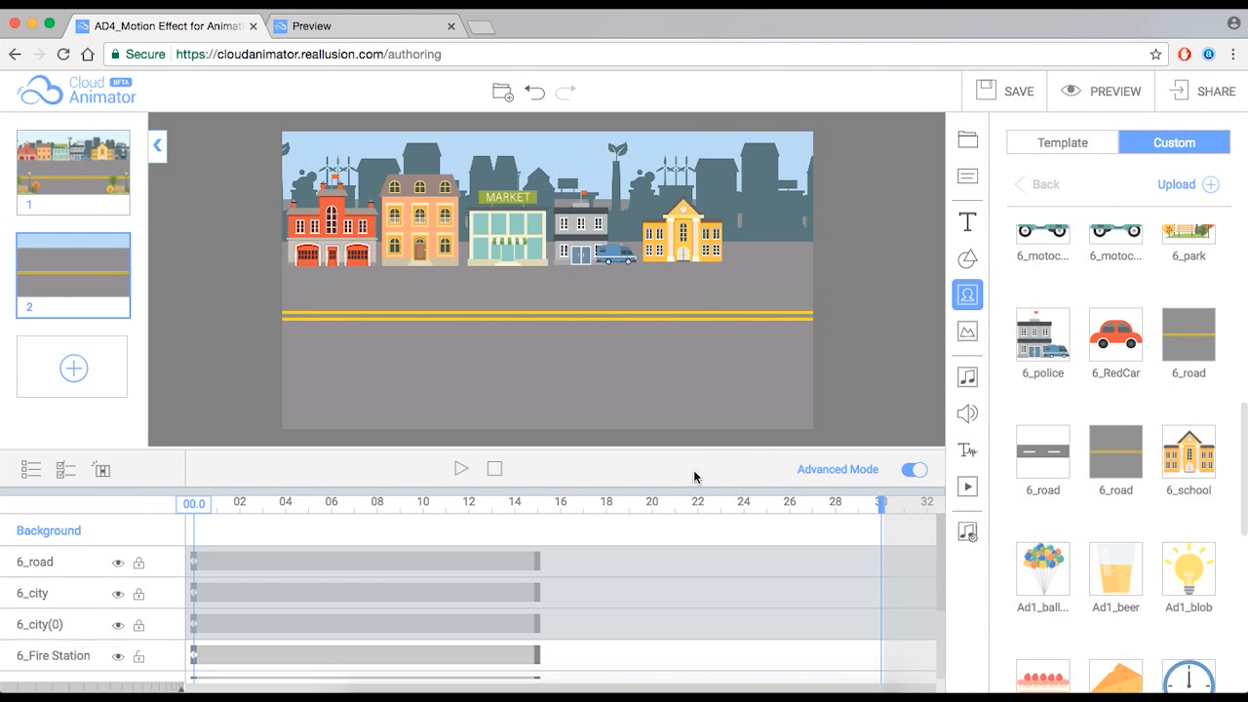
Enlarge the canvas area above the timeline and duplicate the school to its right at about X 944, Y 187.
left_click_drag(693, 493, 702, 581)
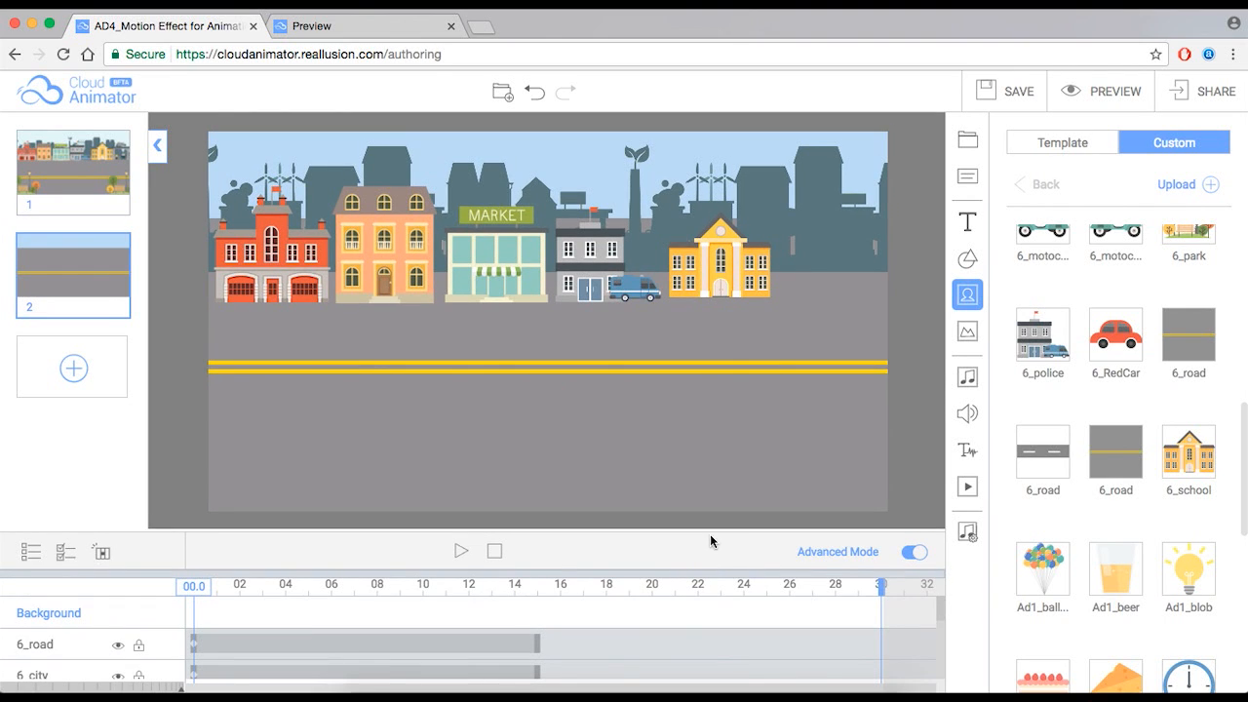
left_click(729, 271)
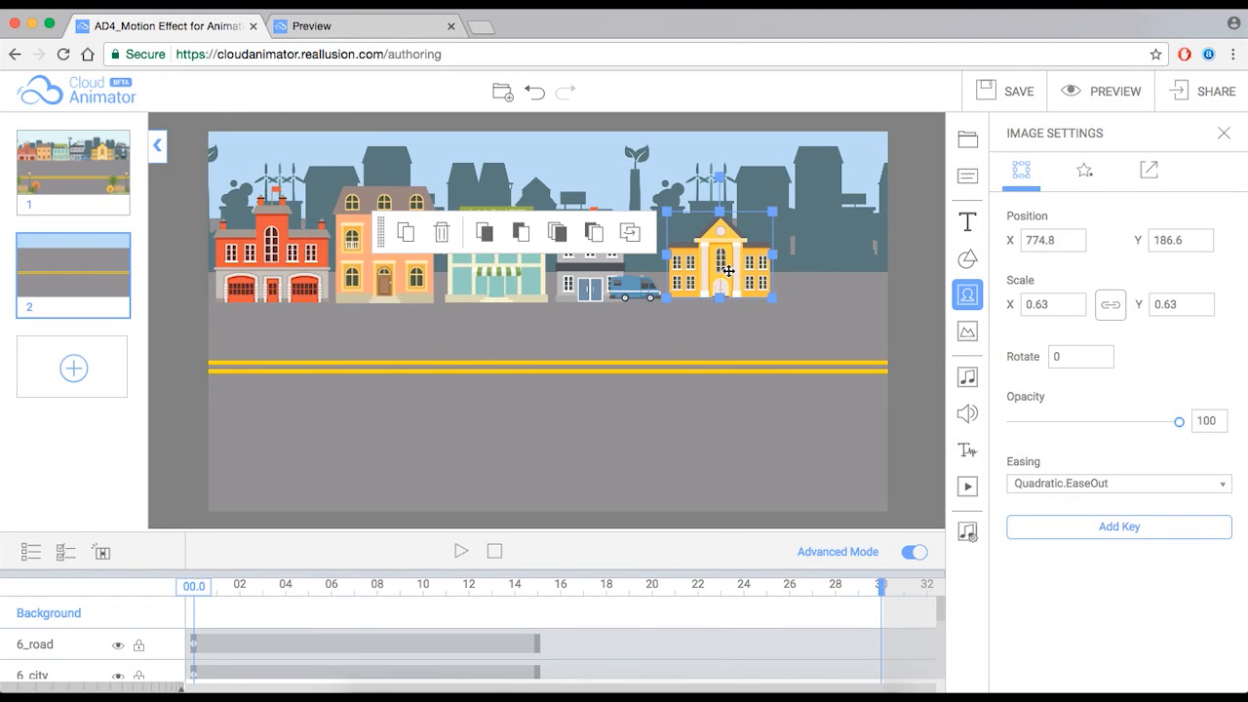
left_click(404, 232)
left_click_drag(776, 256, 836, 251)
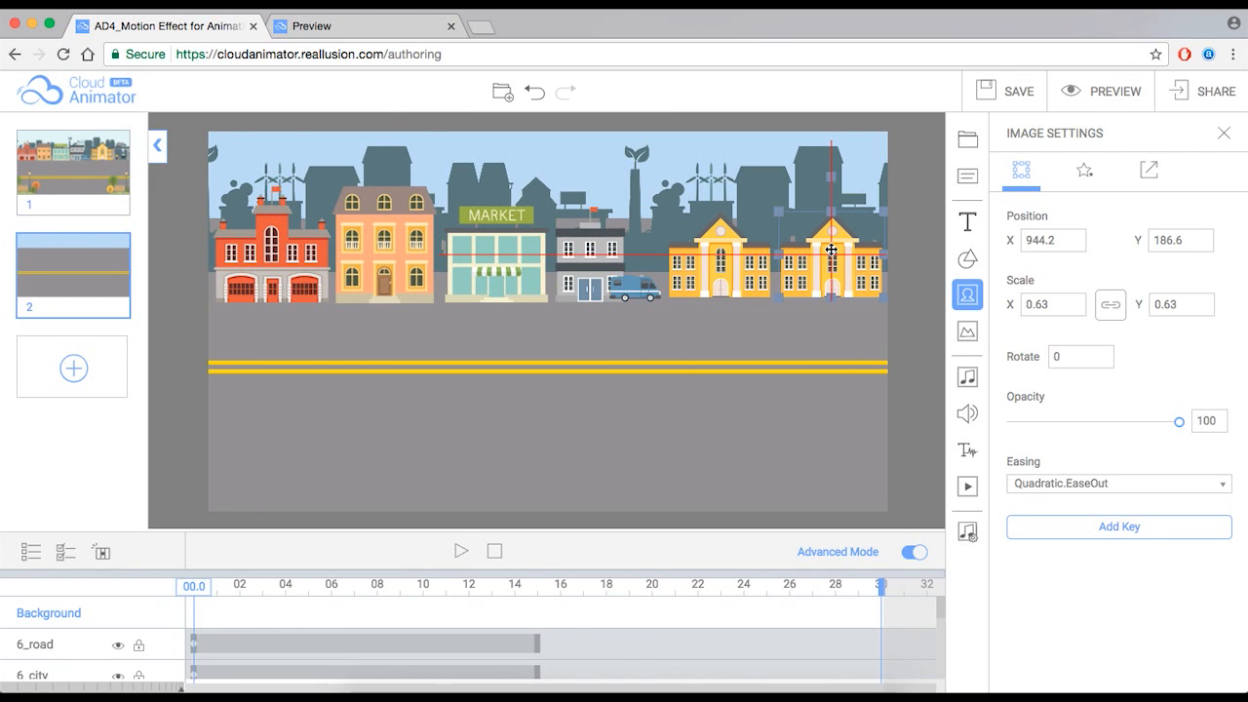
Replace the copied school with the gas station image from the custom library.
left_click(742, 234)
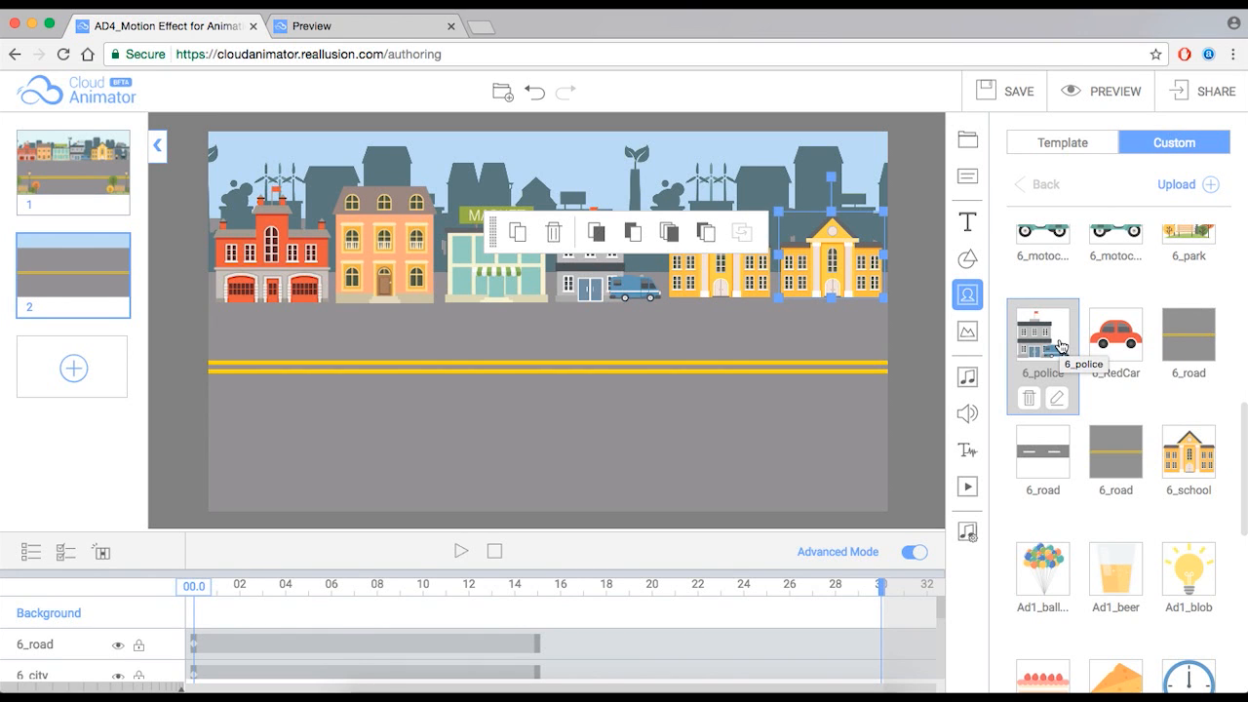
scroll(1160, 445, "up", 5)
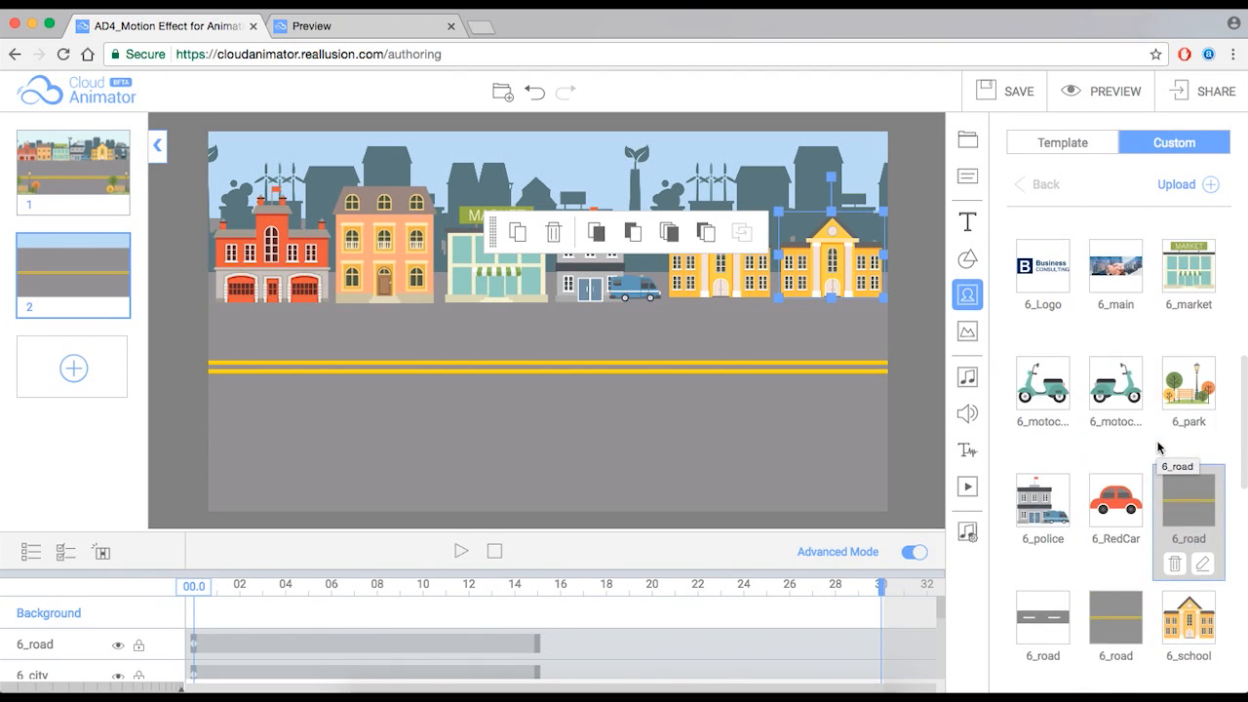
scroll(1154, 443, "up", 3)
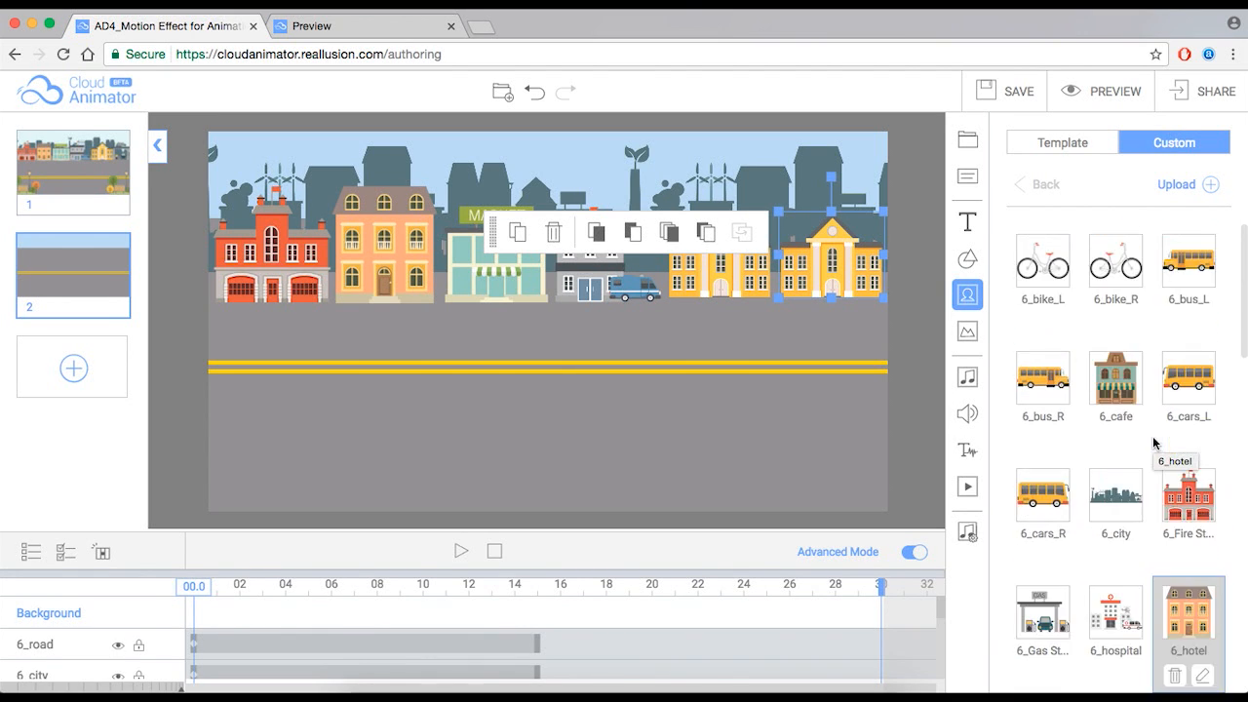
left_click(1042, 611)
left_click(909, 394)
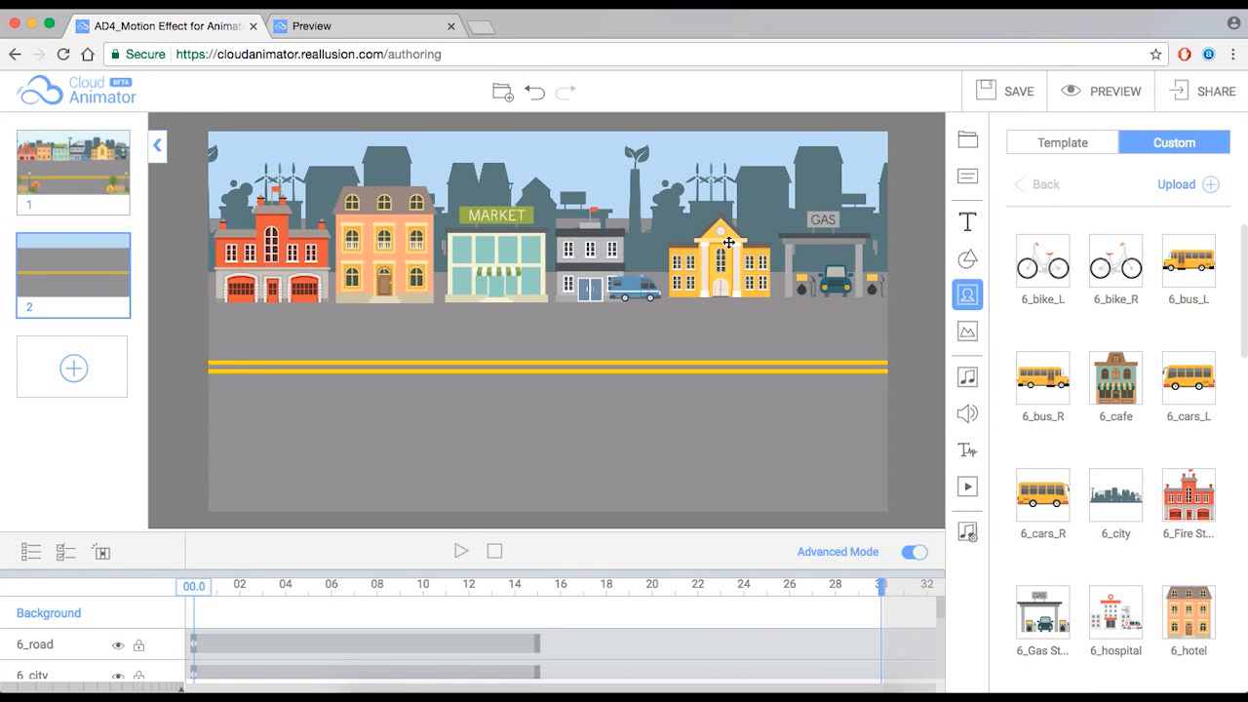
Apply Fit to the gas station image and move it slightly closer to the school.
left_click(829, 287)
right_click(829, 287)
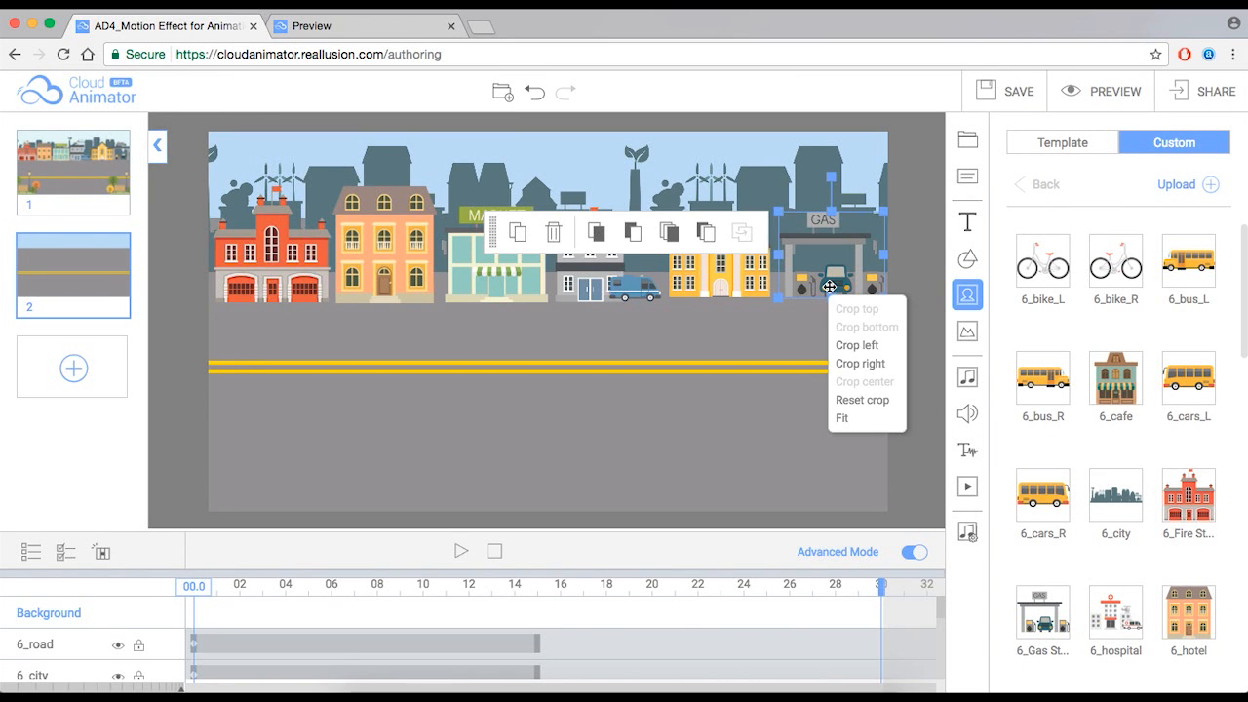
left_click(844, 418)
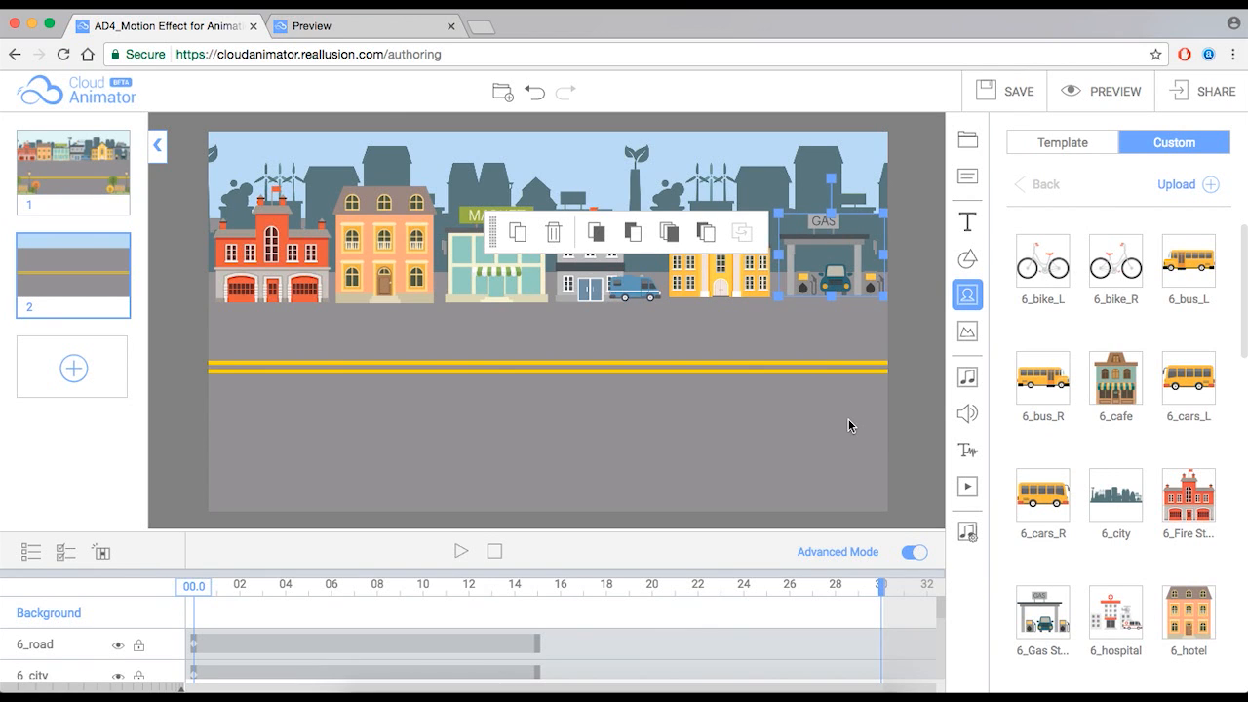
left_click_drag(845, 282, 839, 282)
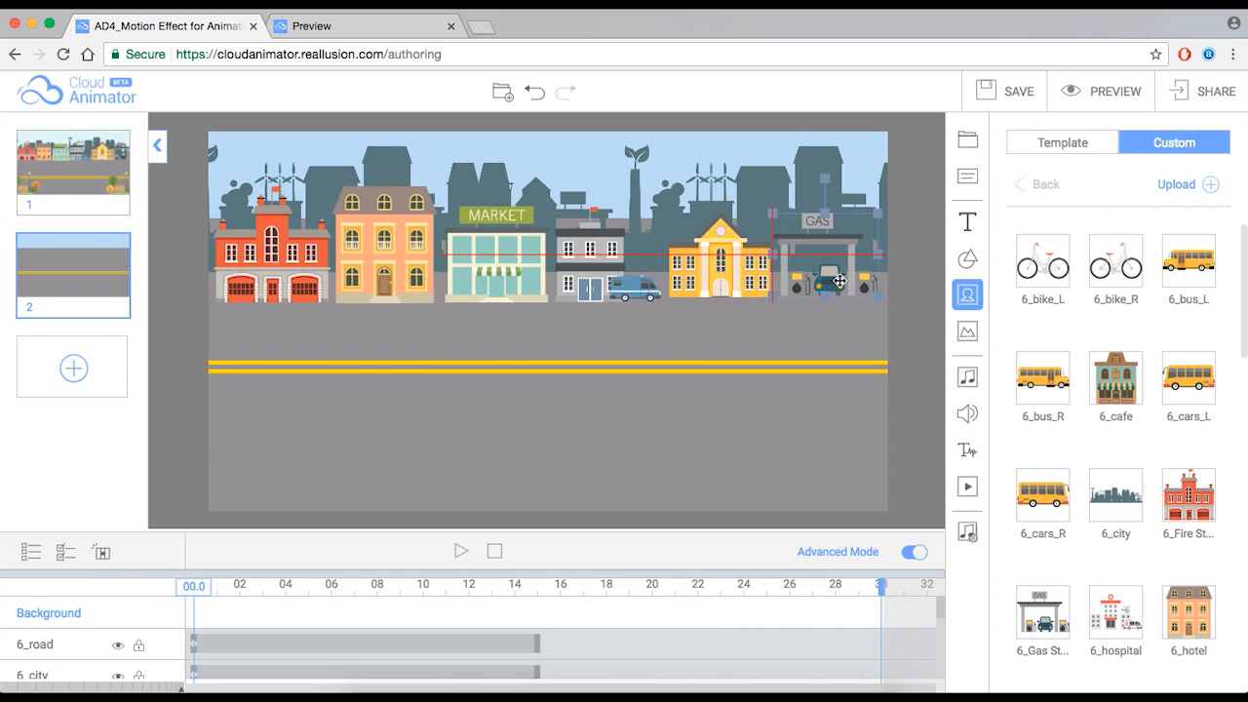
left_click(913, 312)
left_click(808, 284)
left_click_drag(808, 284, 805, 285)
left_click(896, 296)
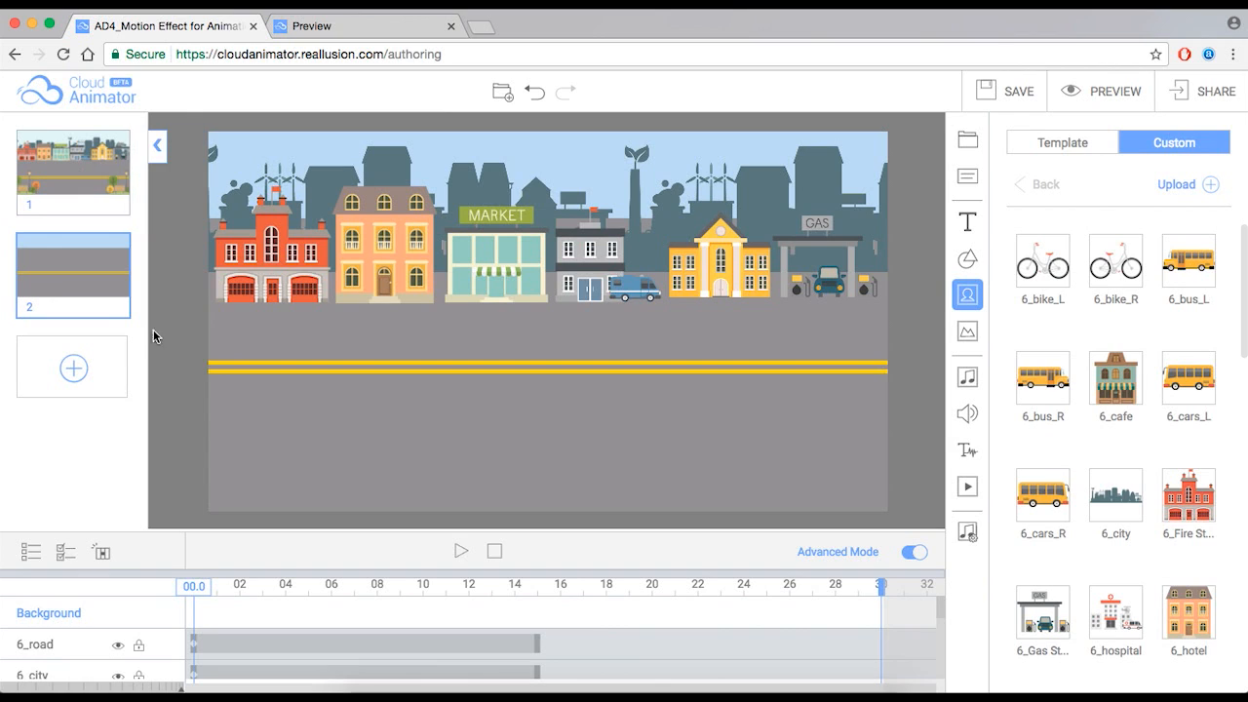
left_click(263, 259)
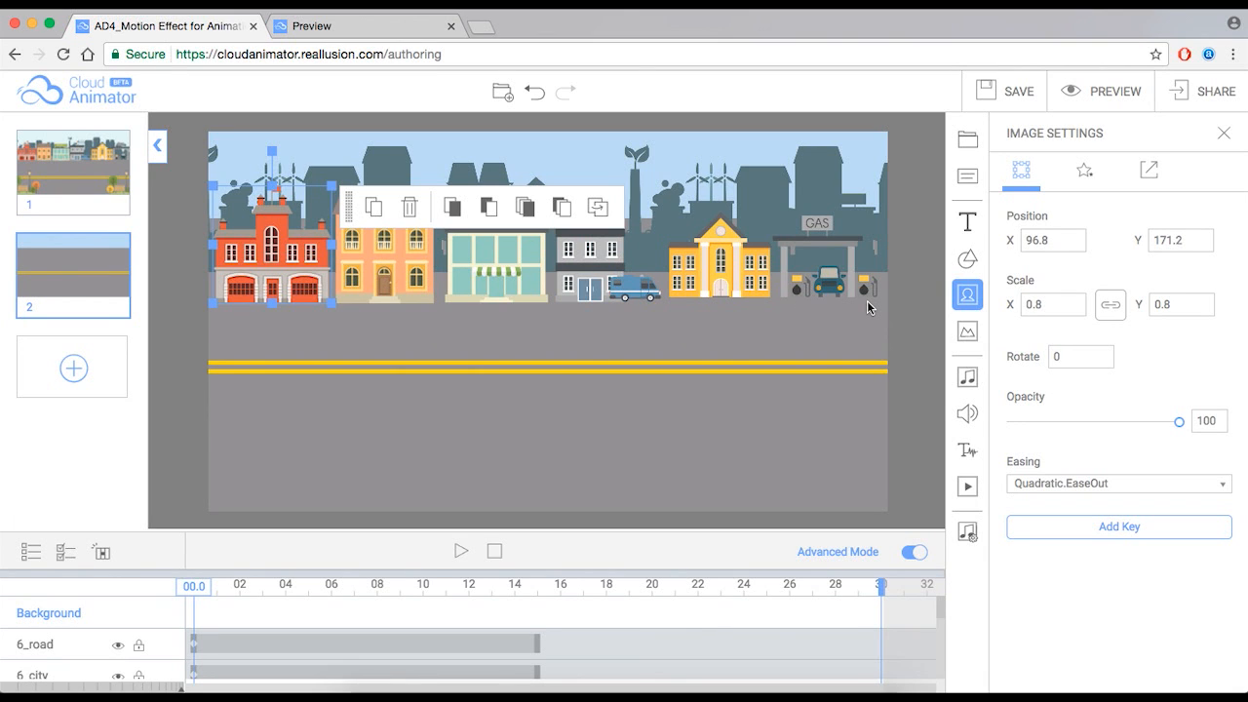
left_click(907, 303)
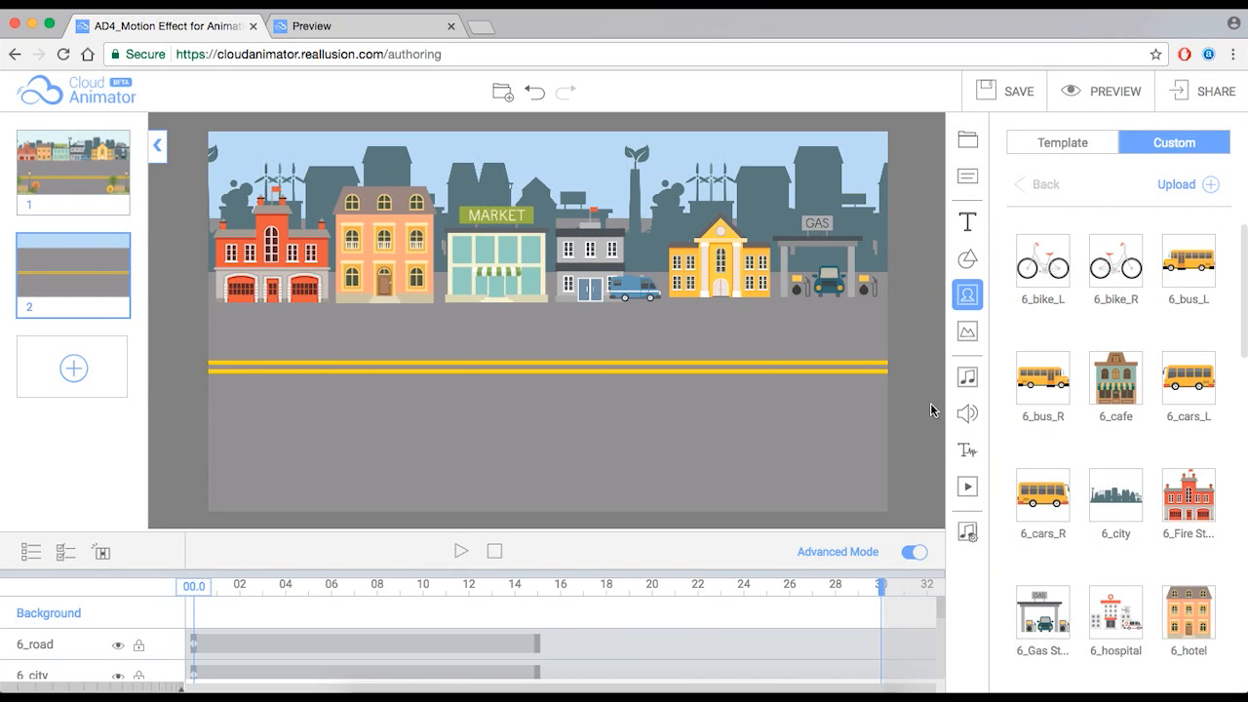
left_click_drag(1243, 338, 1244, 425)
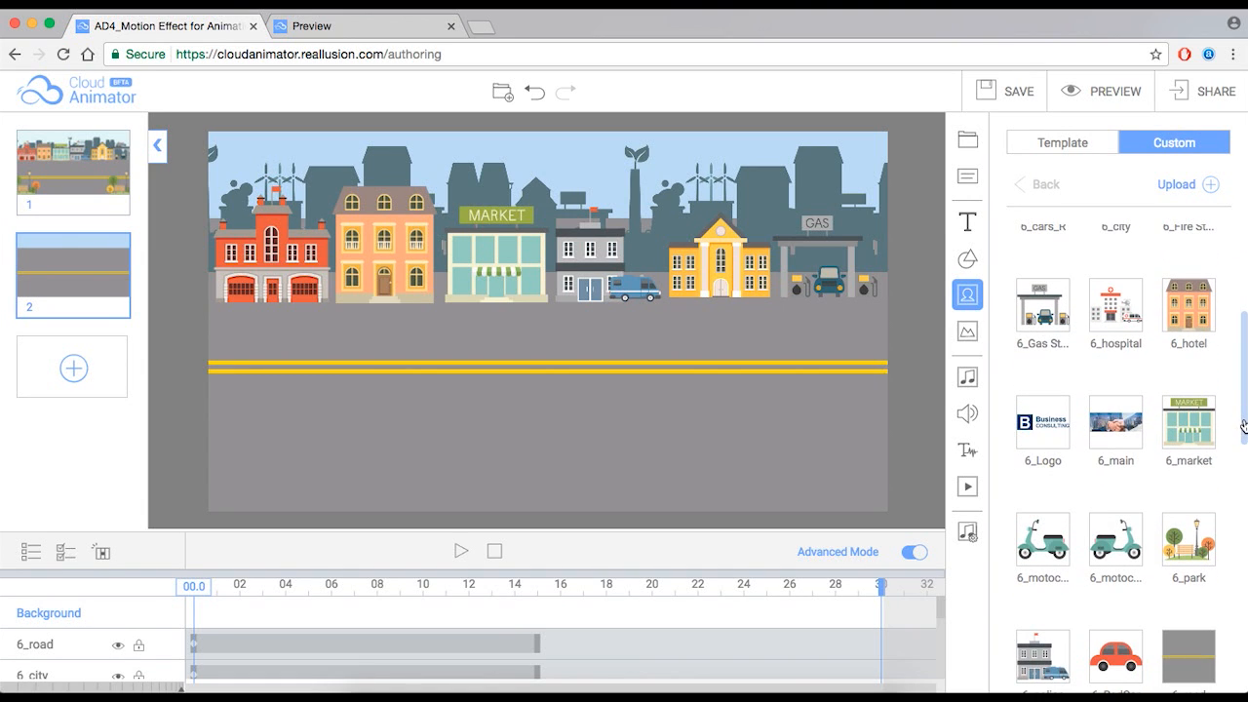
Add the 6_park image from the custom library and place it in the scene's lower-left corner.
left_click(1189, 553)
left_click(554, 360)
left_click_drag(554, 361, 296, 473)
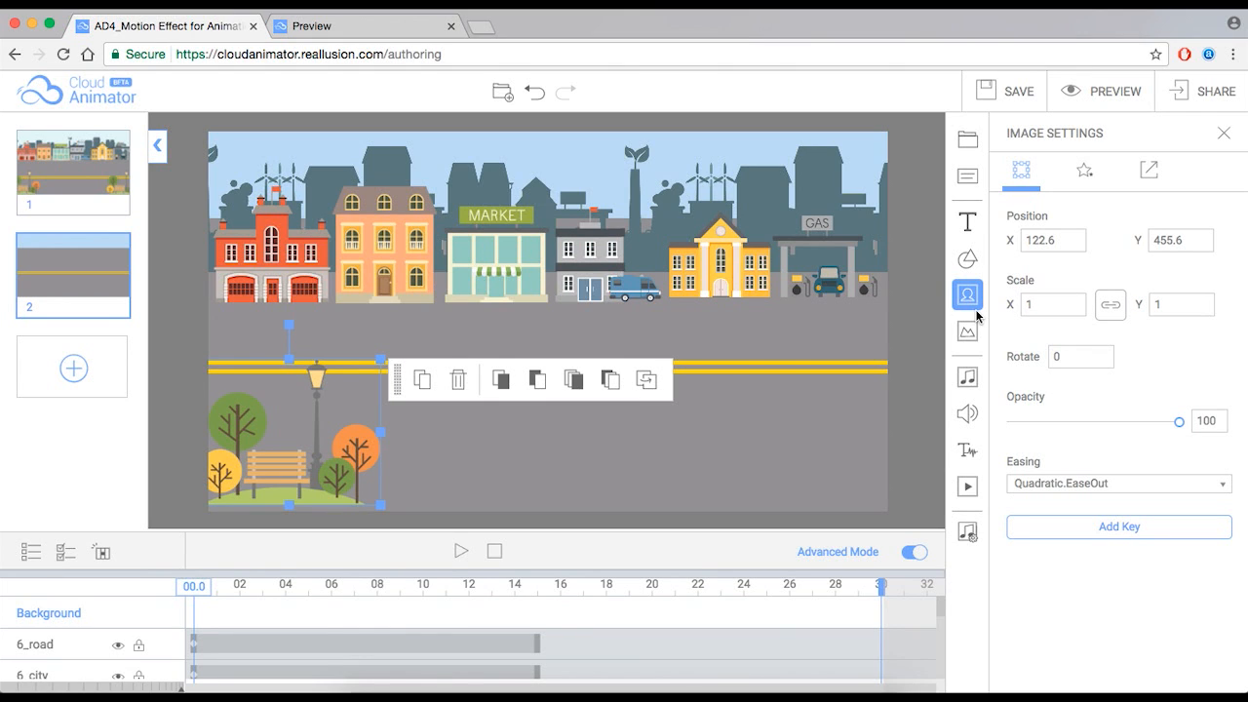
Scale the park to 0.8 and place a copy of it in the scene's lower-right corner at about X 984, Y 495.
double_click(1048, 304)
type("0.8")
key("Return")
left_click_drag(317, 440, 878, 481)
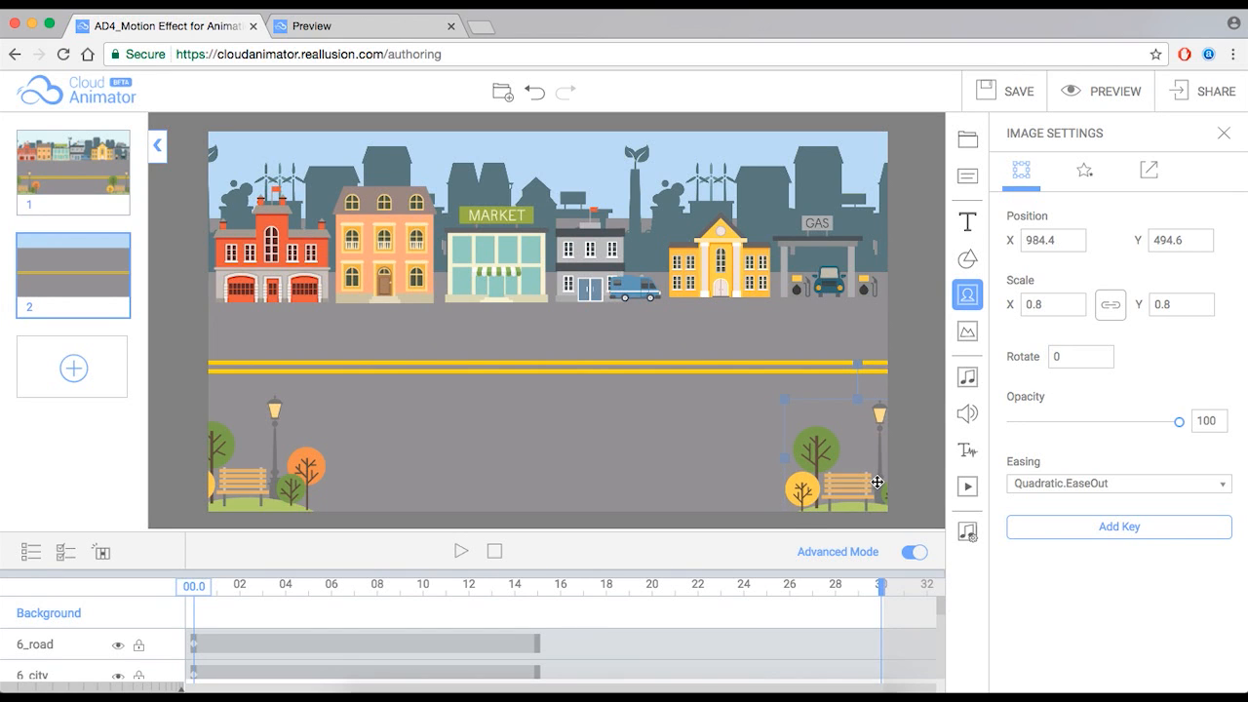
left_click(923, 462)
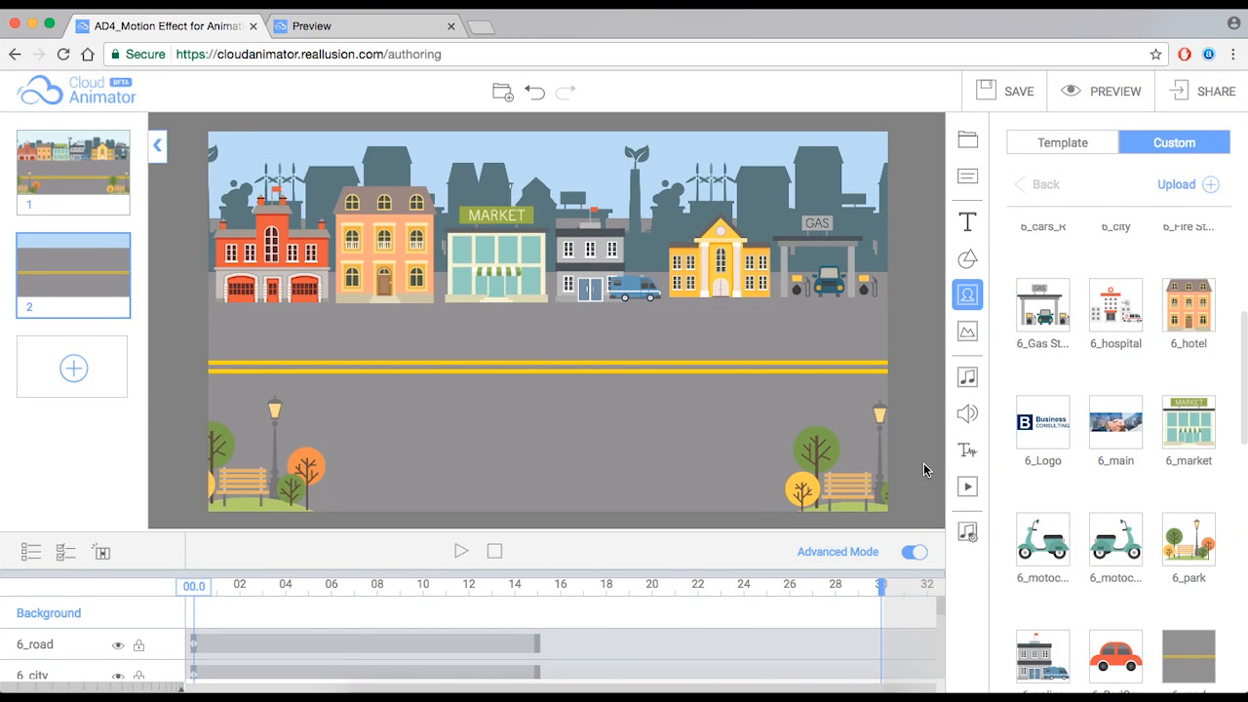
Play the first scene, pause it and scrub to 2.9 seconds to check how its vehicles are arranged.
left_click(82, 175)
left_click(461, 551)
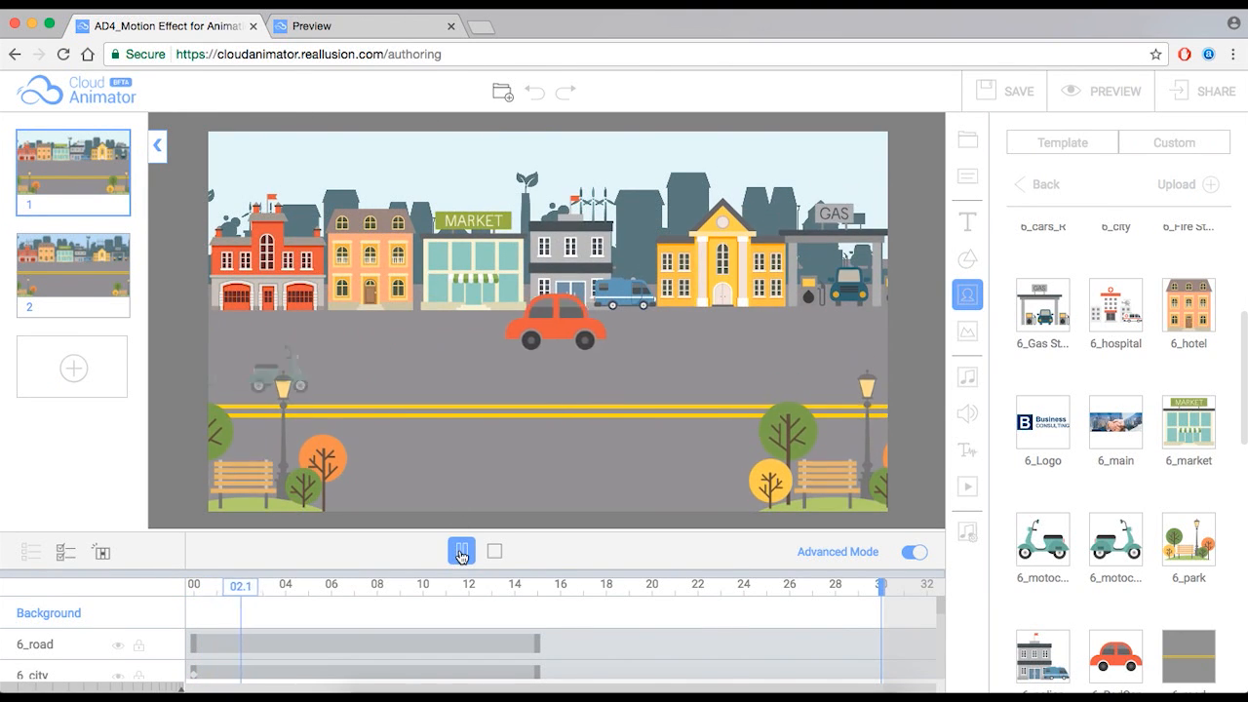
left_click(461, 551)
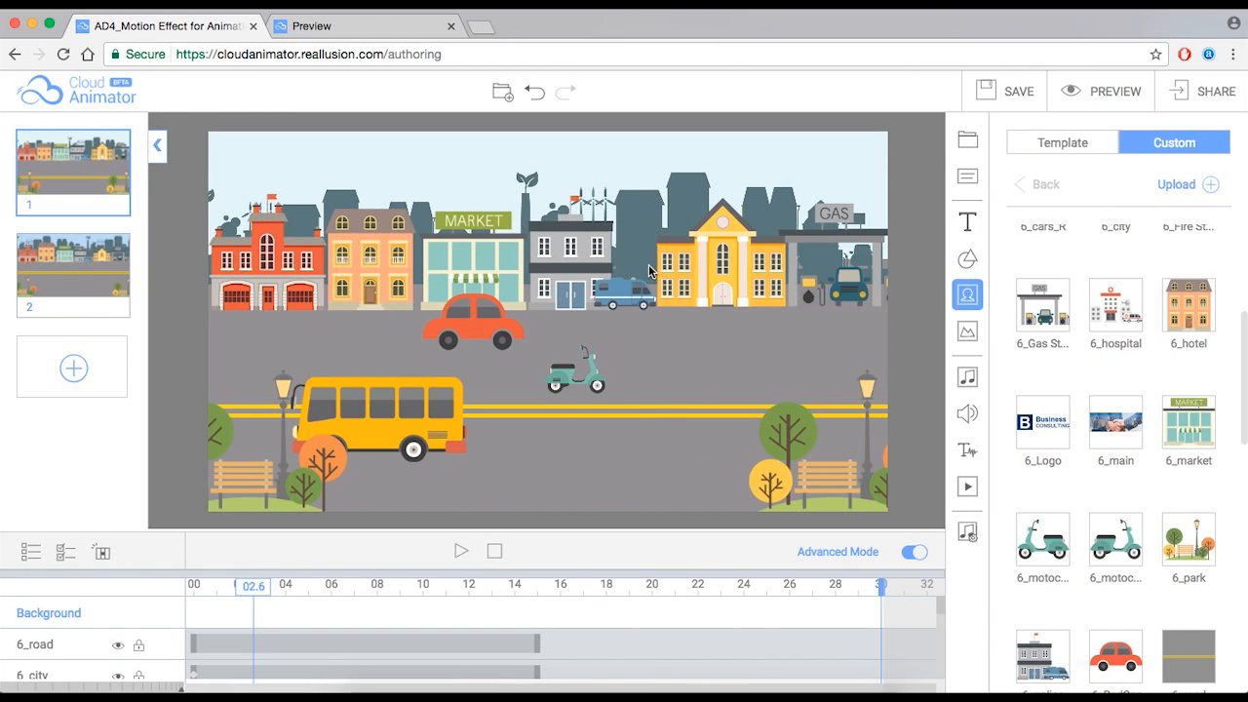
mouse_move(254, 586)
left_mouse_down()
mouse_move(226, 588)
mouse_move(261, 590)
left_mouse_up()
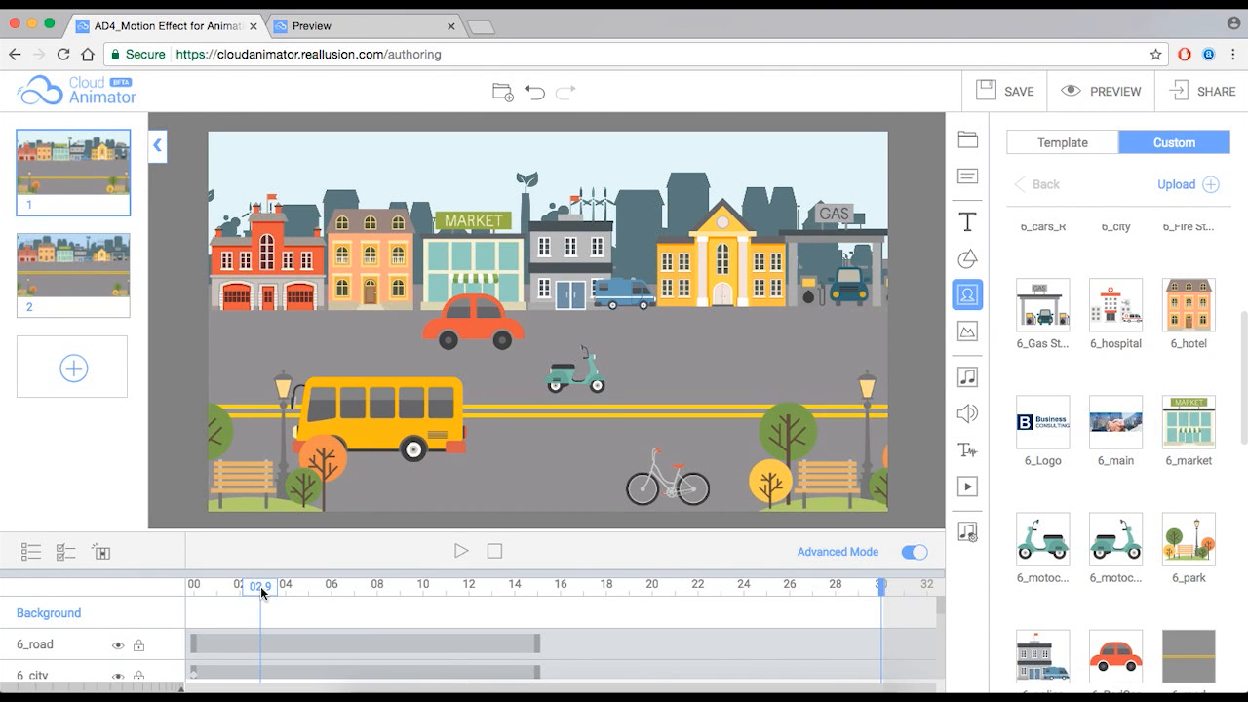
Return to the second scene and add the 6_RedCar image on the road in front of the police station.
left_click(76, 276)
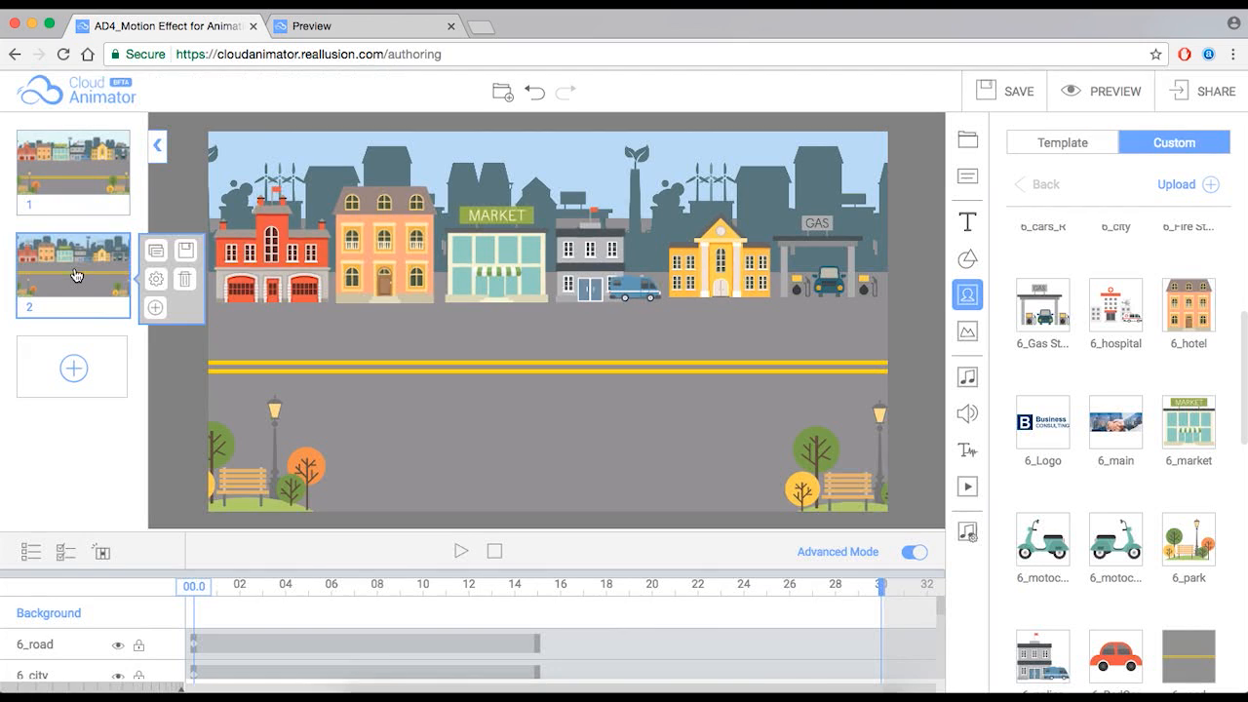
scroll(1189, 458, "down", 3)
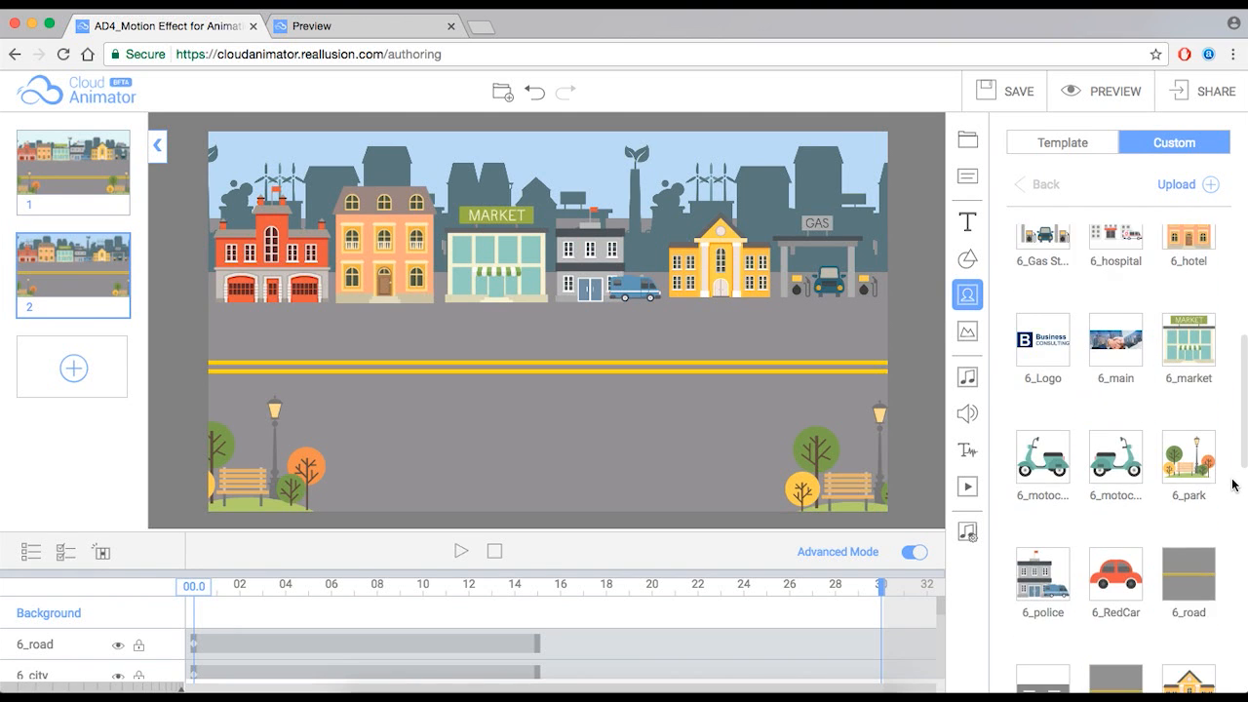
left_click(1118, 553)
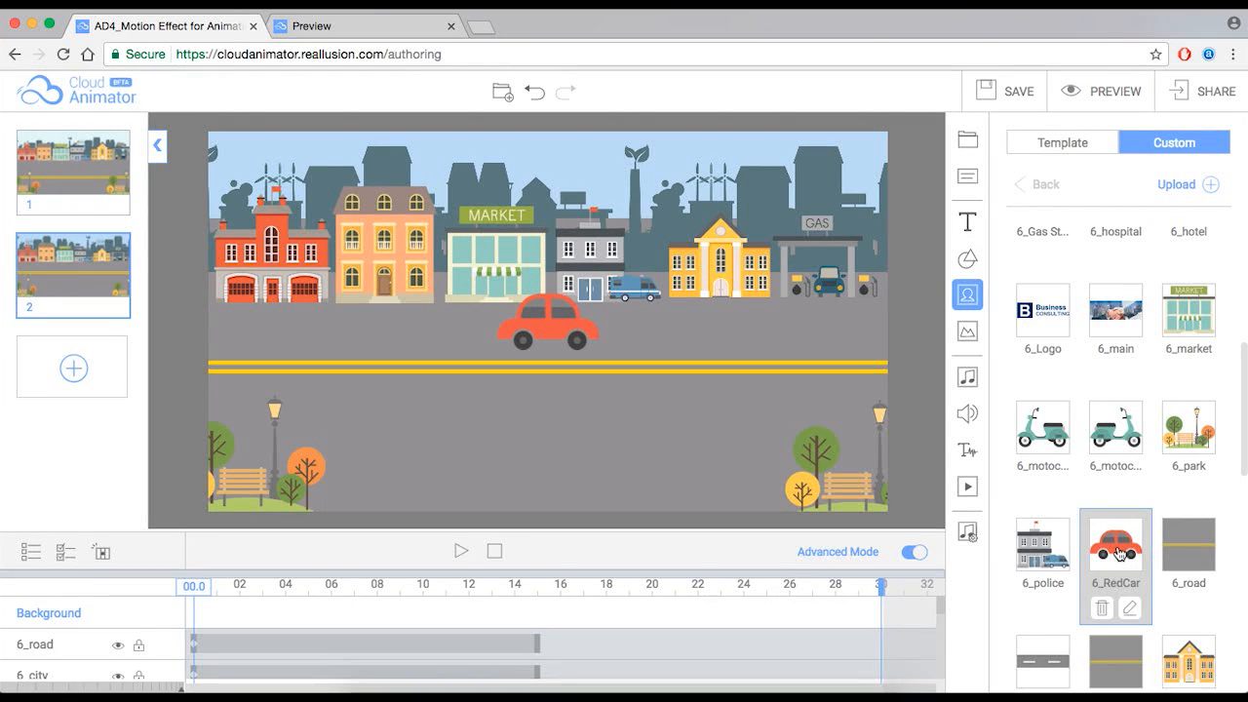
left_click_drag(554, 329, 602, 330)
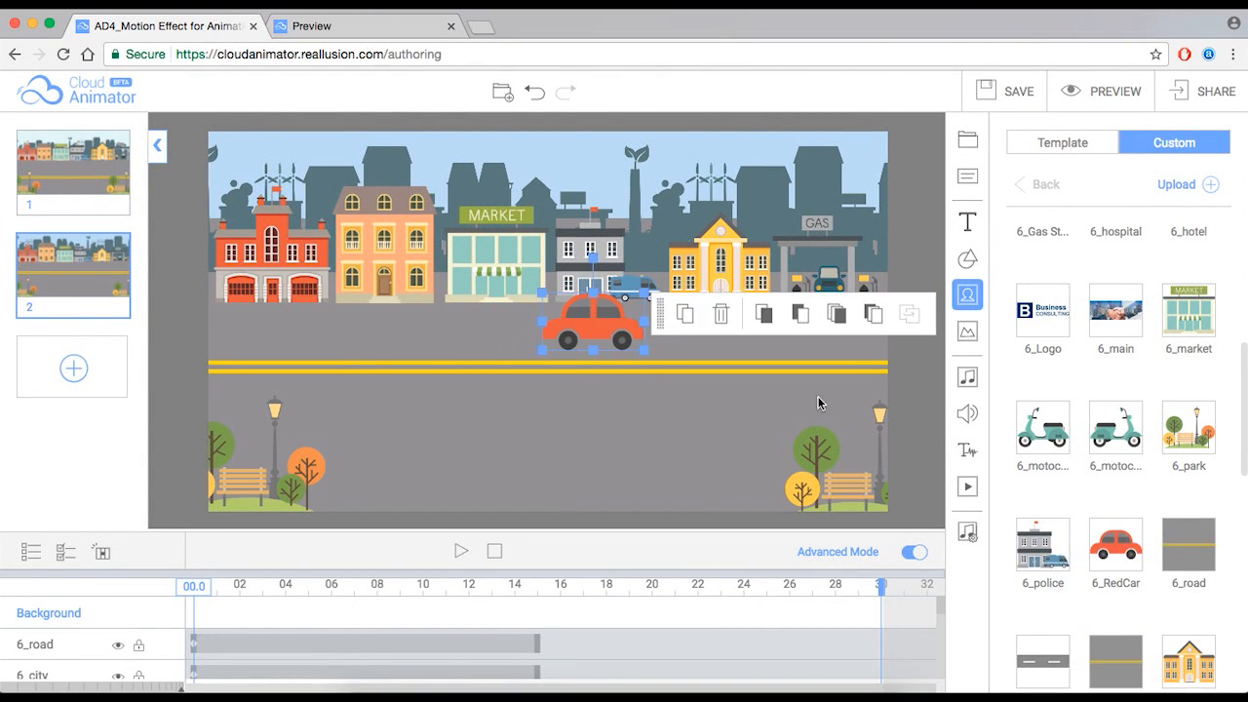
left_click(913, 444)
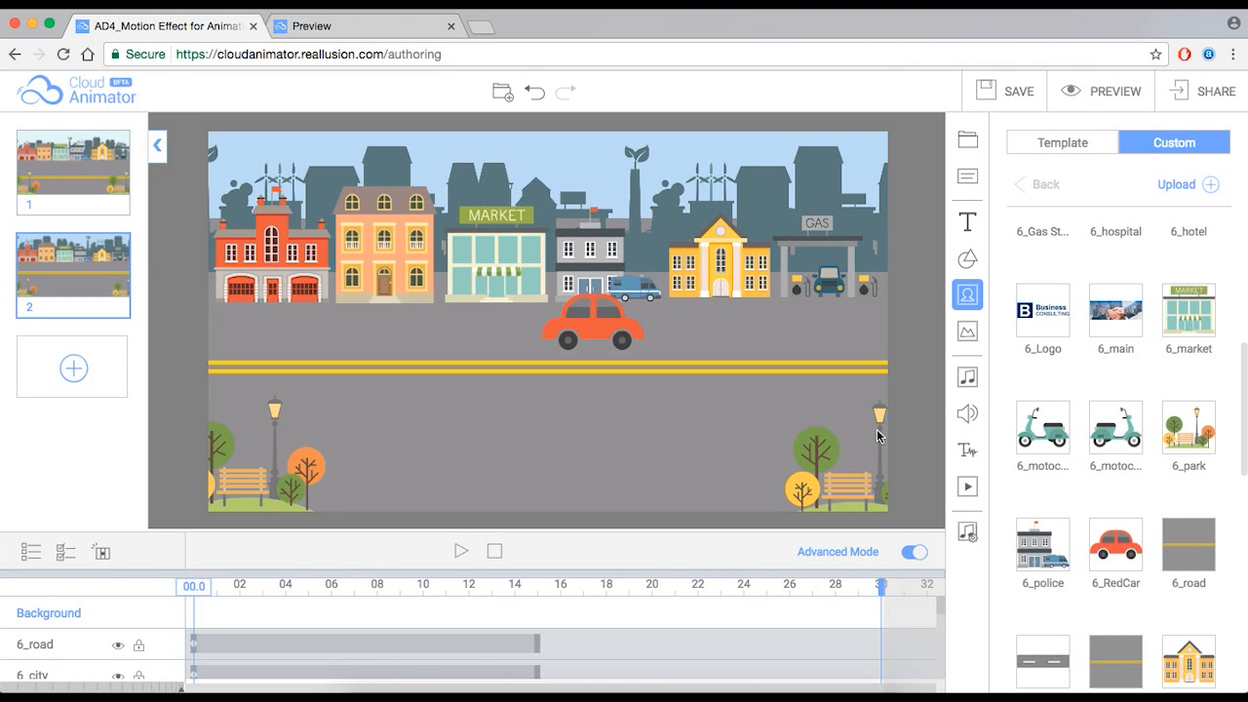
Add the right-facing motorcycle image below the red car and move the car back towards the market.
left_click(1105, 433)
left_click_drag(559, 339, 606, 336)
left_click_drag(528, 349, 631, 399)
left_click_drag(615, 314, 529, 318)
Scale the motorcycle down to 0.75 and shift it slightly to the right on the road.
left_click(626, 380)
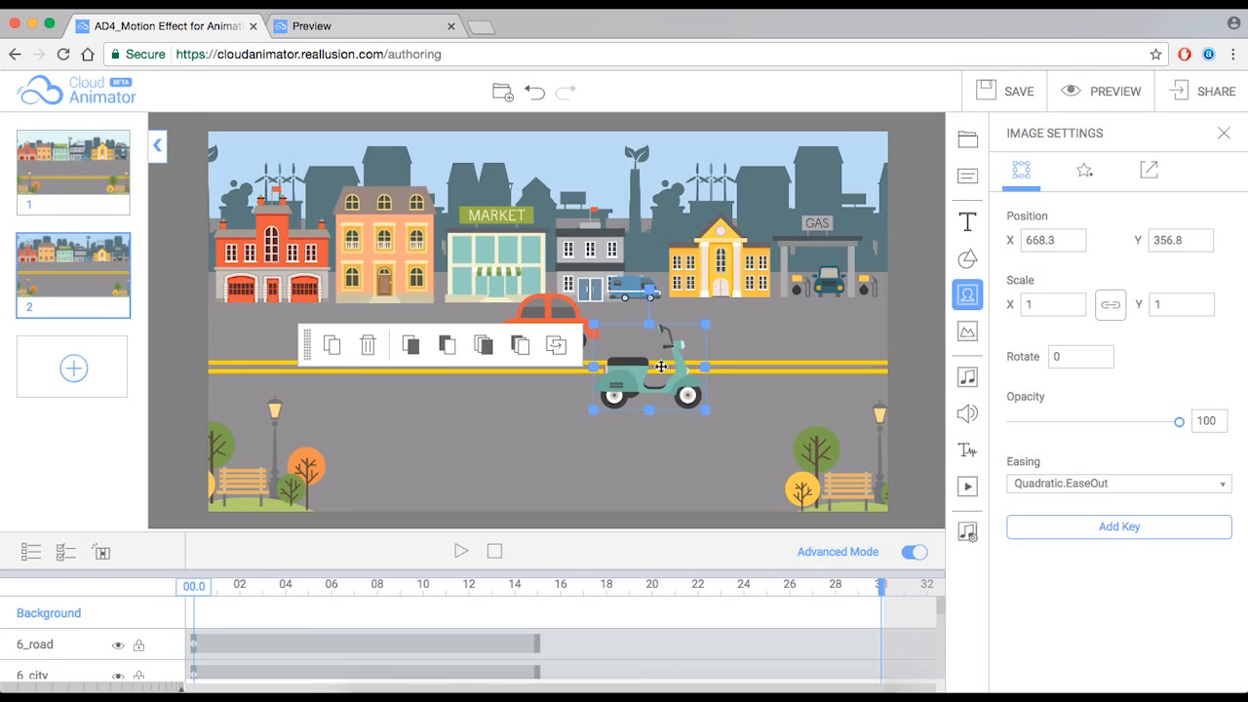
left_click_drag(704, 325, 679, 345)
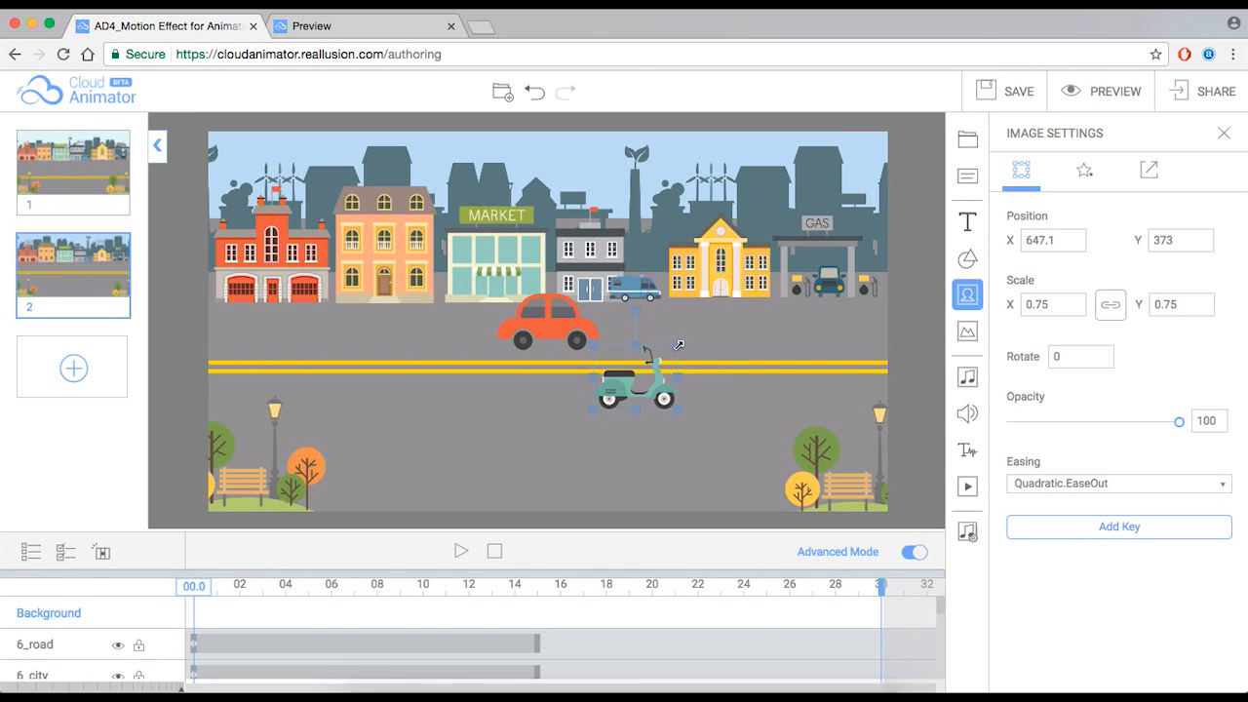
left_click_drag(608, 388, 626, 386)
left_click(920, 371)
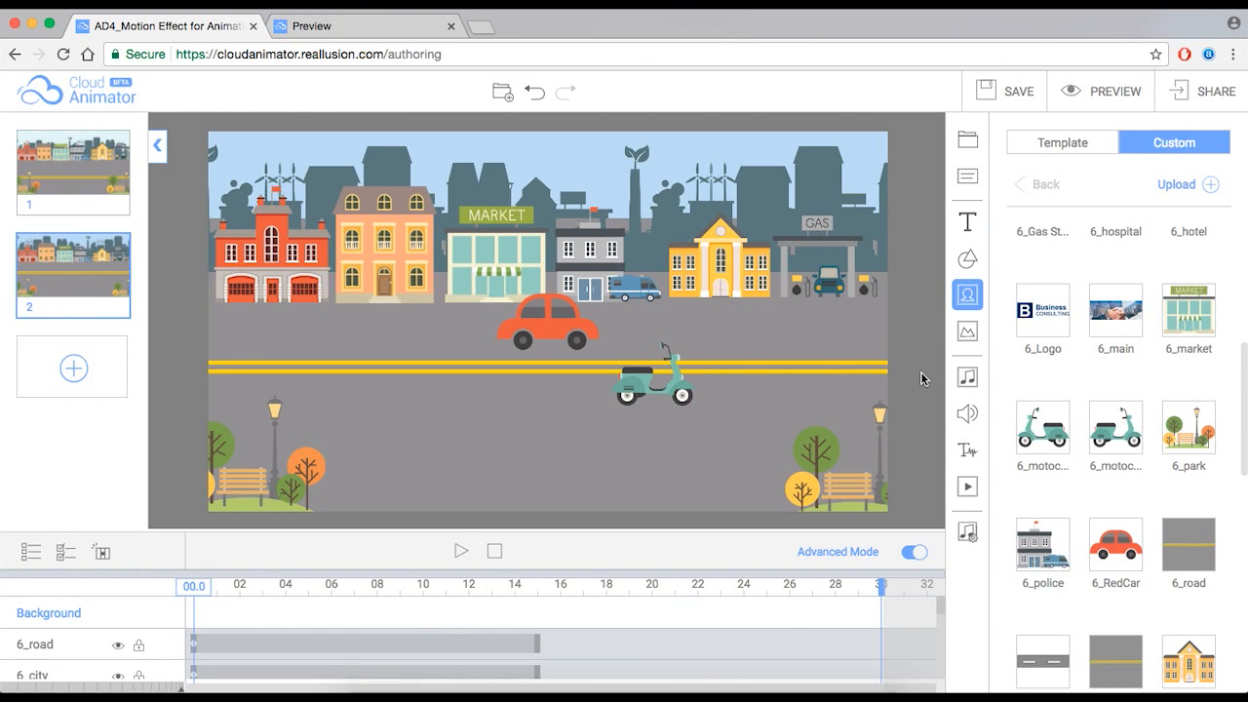
Add the 6_cars_L bus from the custom library and place it in the lower lane beside the left park.
left_click_drag(1241, 390, 1244, 297)
mouse_move(1035, 382)
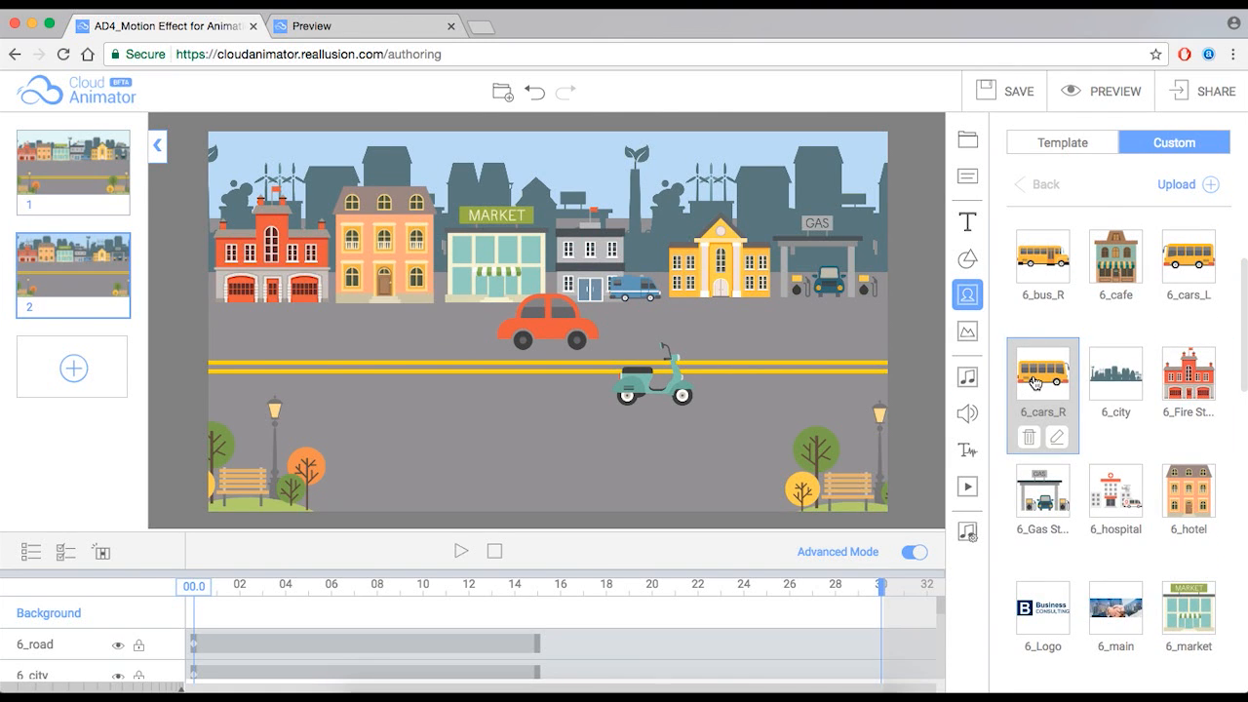
mouse_move(1186, 265)
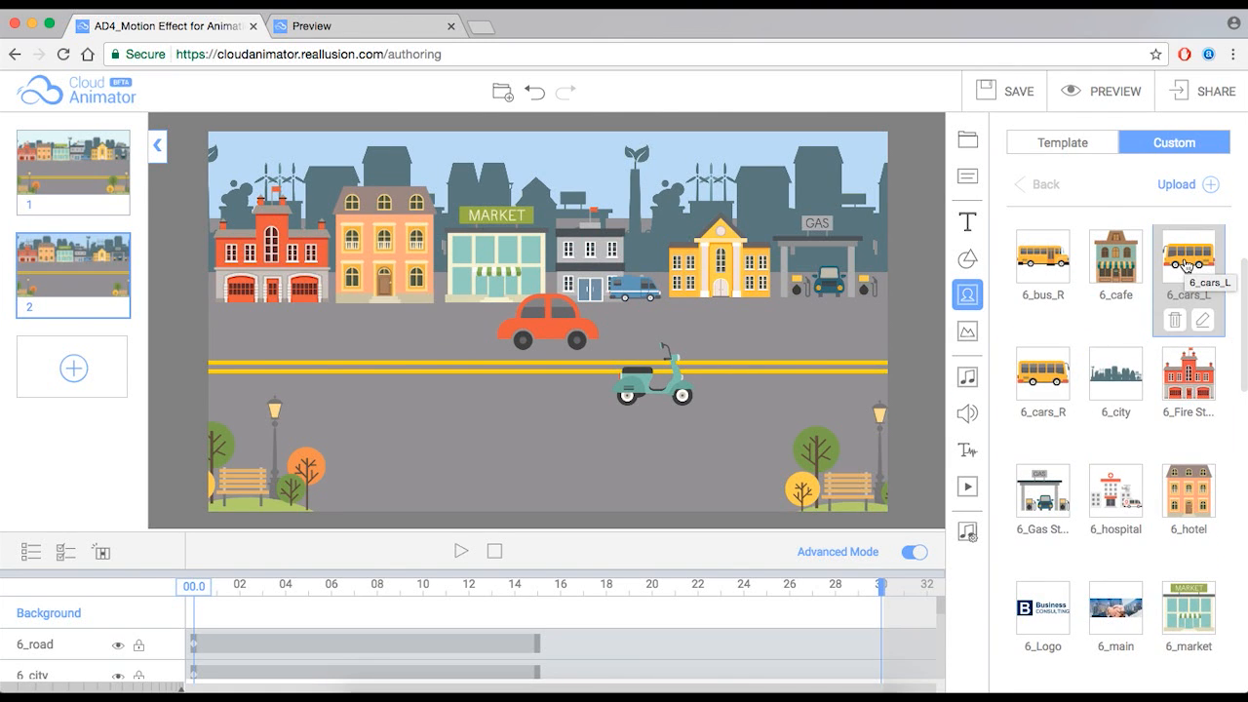
left_click(1186, 265)
left_click_drag(529, 322, 372, 423)
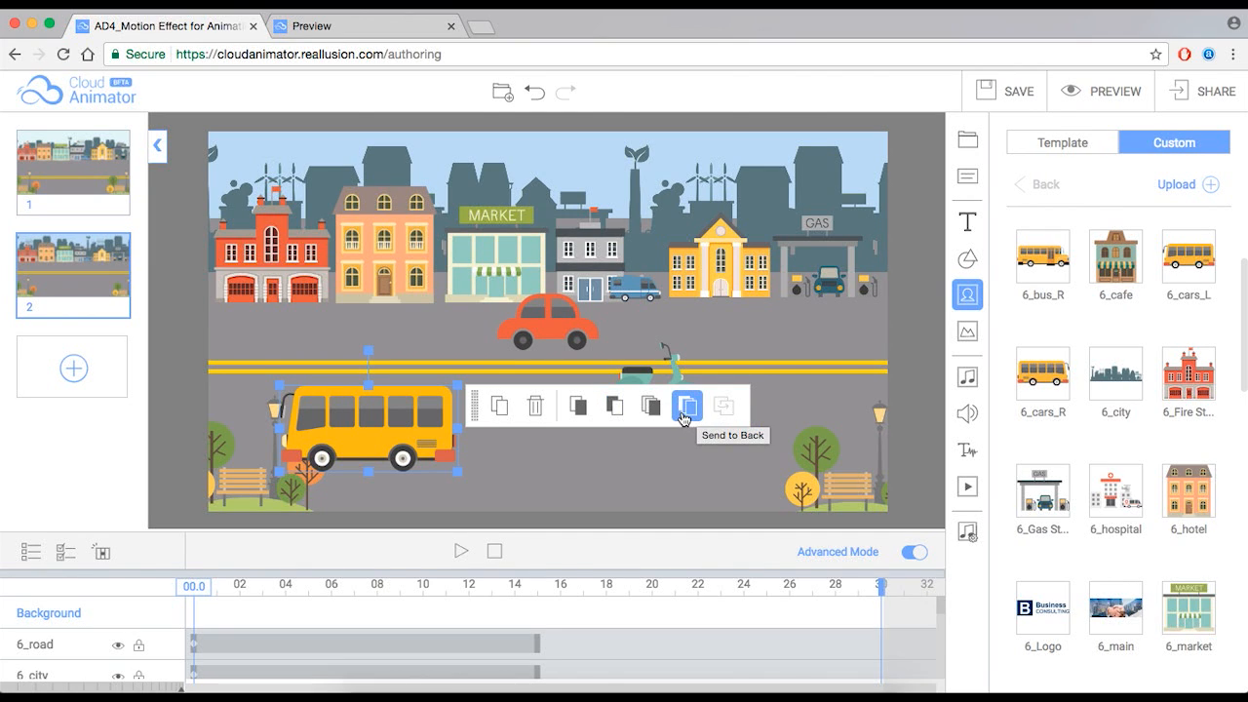
Send the bus backward behind the park trees and nudge it slightly right and up.
left_click(613, 407)
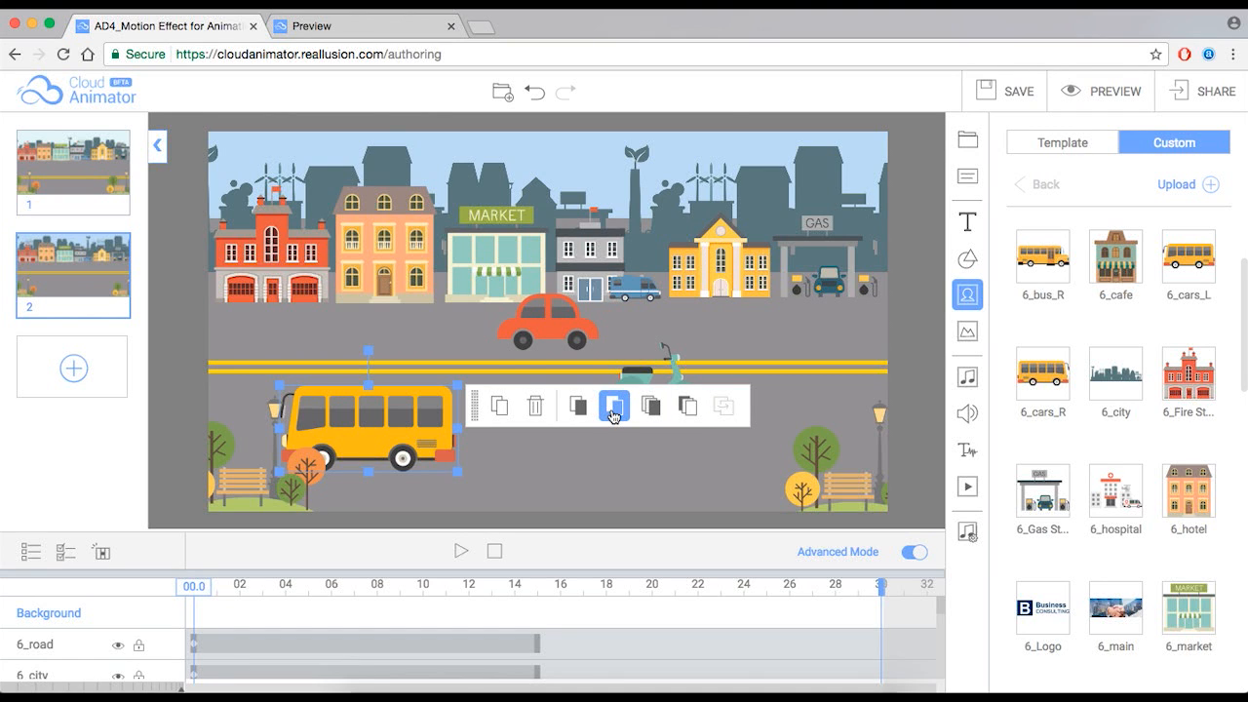
mouse_move(358, 439)
left_mouse_down()
mouse_move(309, 461)
mouse_move(382, 435)
left_mouse_up()
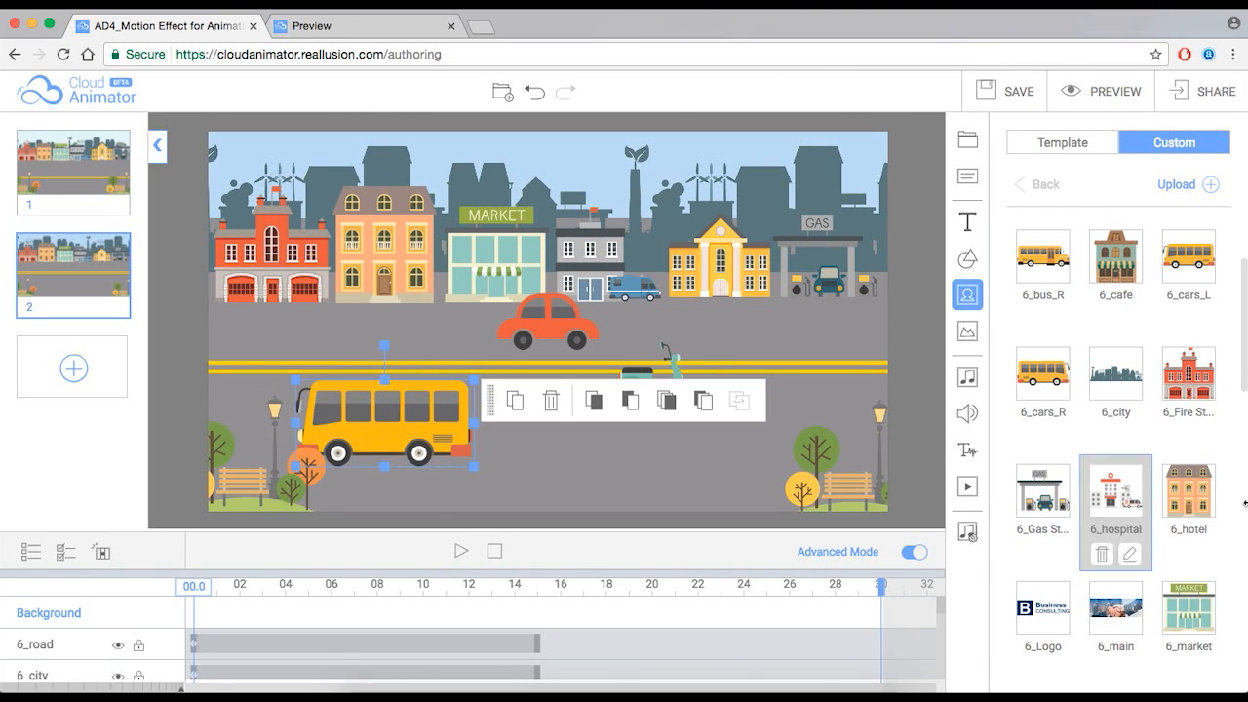
left_click_drag(1243, 363, 1238, 324)
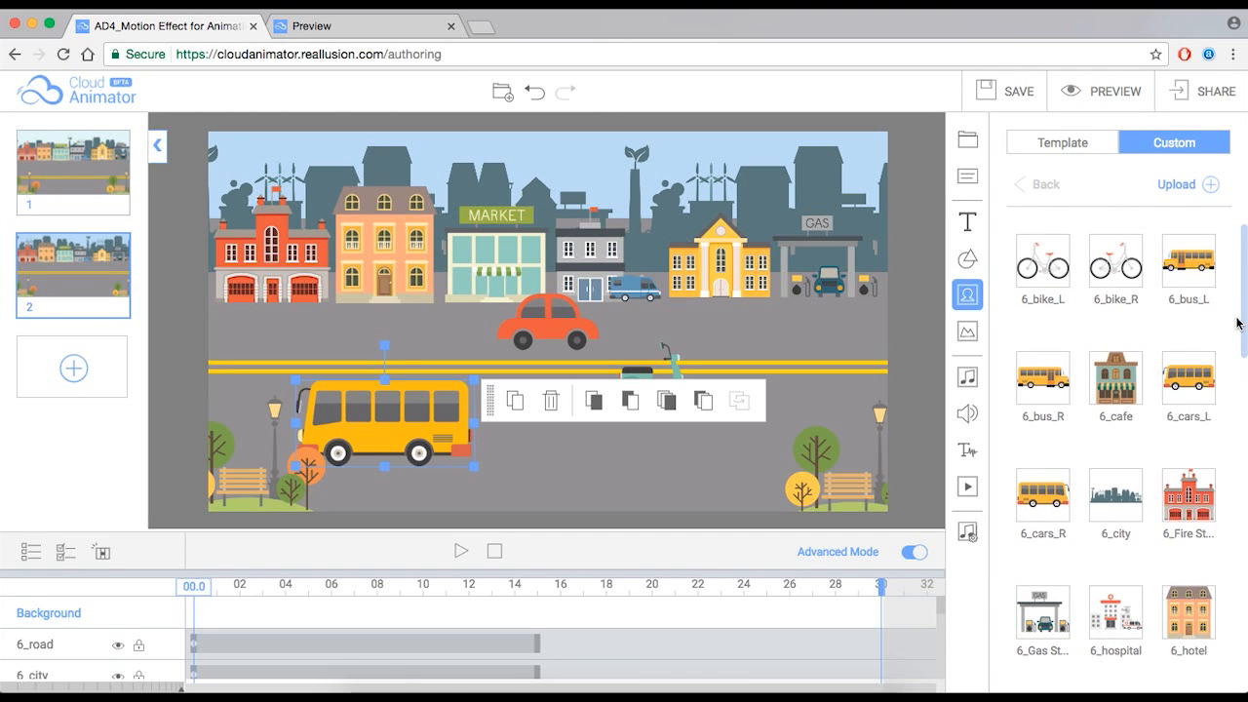
left_click(869, 443)
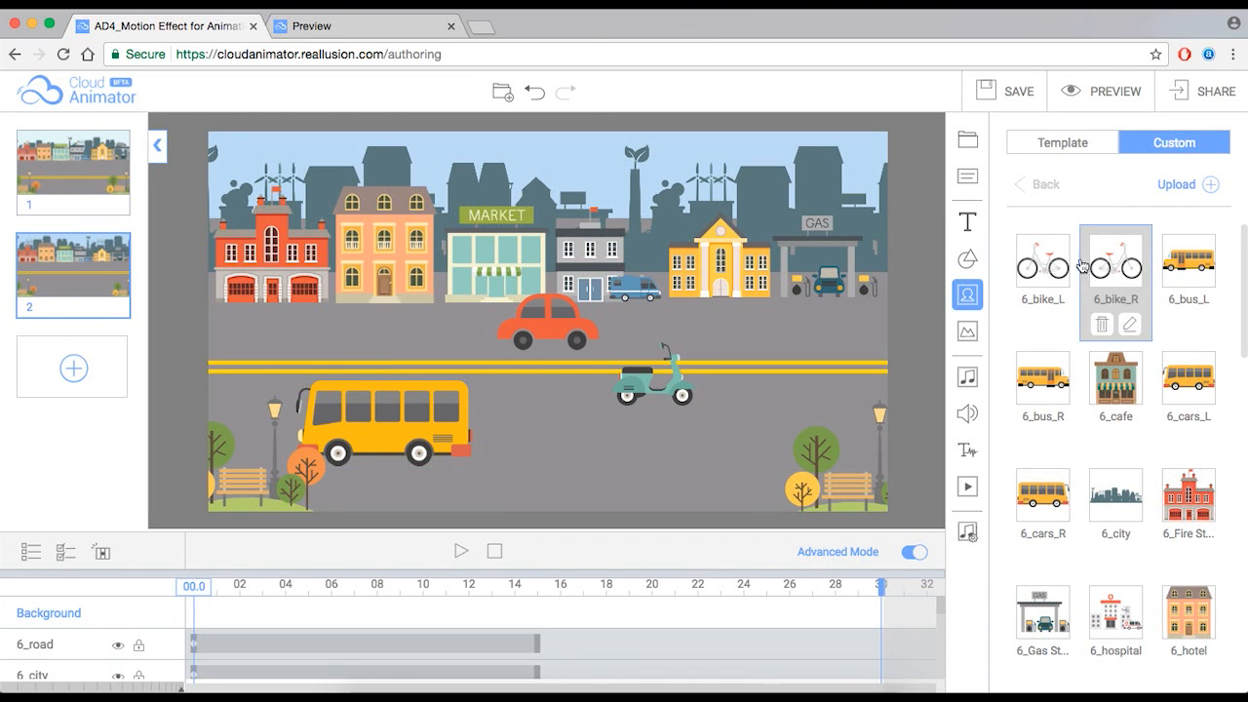
Add the 6_bike_L image below the motorcycle and shrink it to suit the other vehicles.
left_click(1049, 263)
left_click_drag(564, 339, 614, 434)
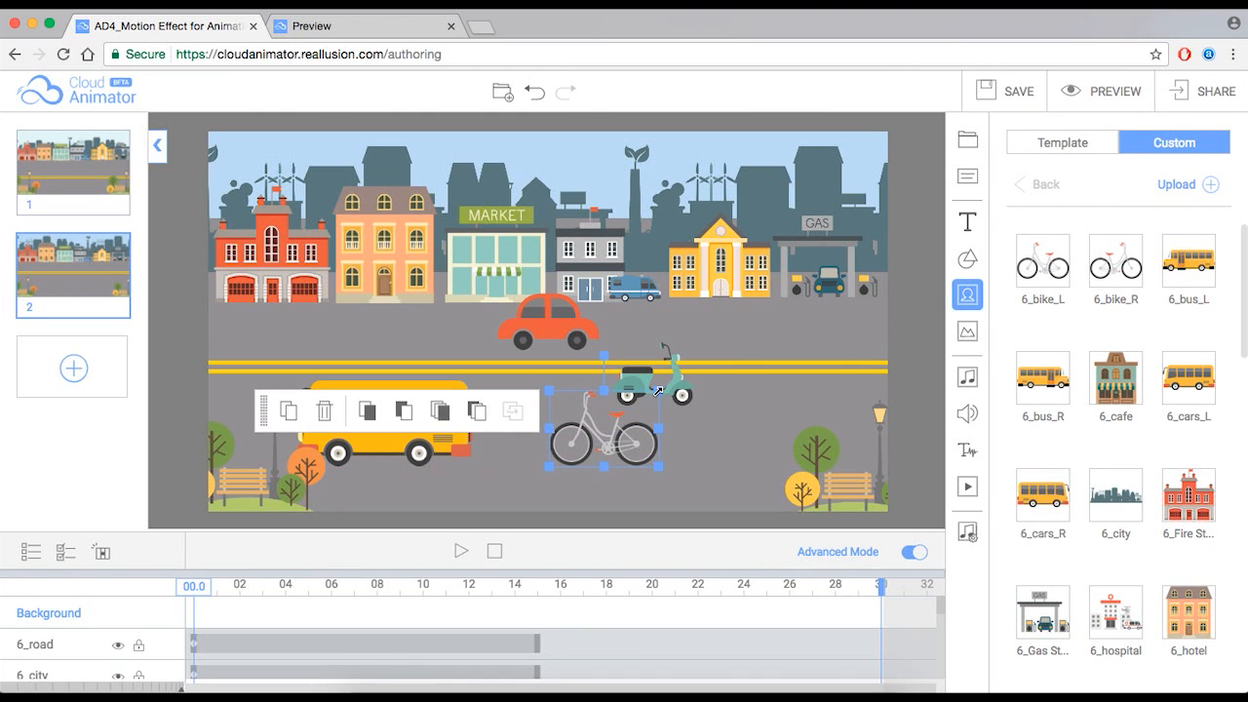
left_click_drag(655, 390, 614, 443)
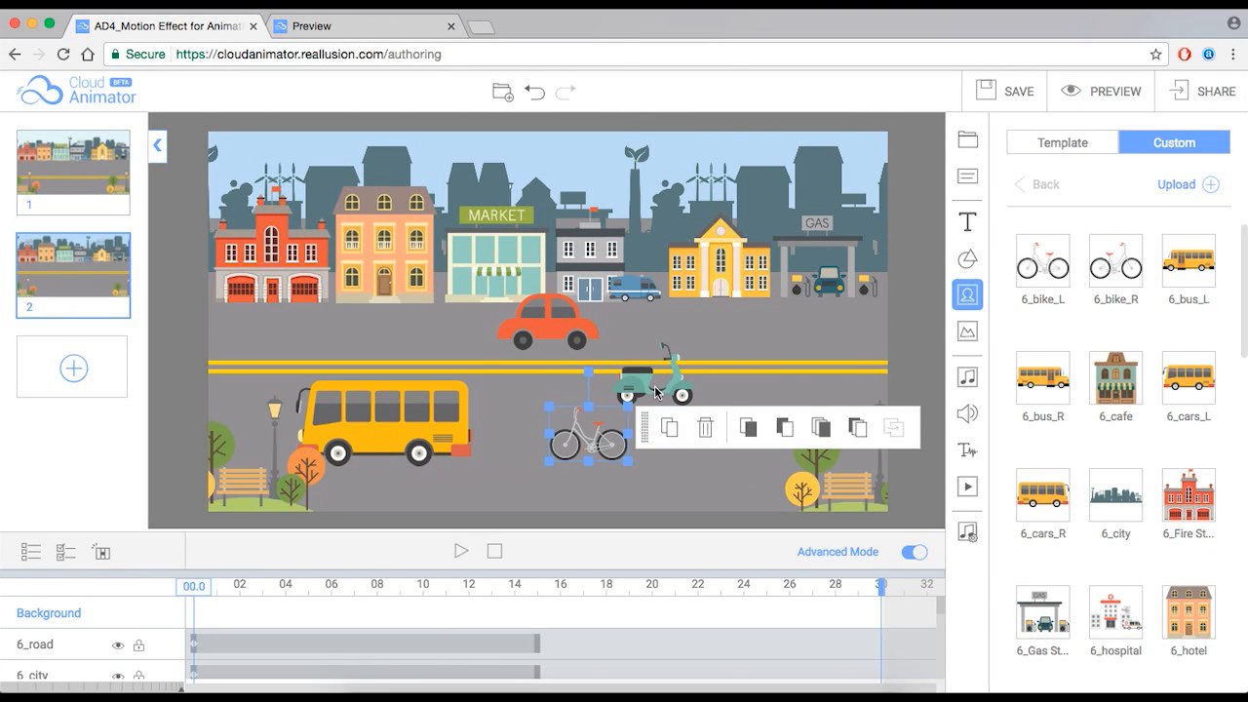
Move the motorcycle farther right along the road and shift the bicycle slightly right.
left_click(642, 385)
left_click_drag(642, 385, 700, 382)
left_click(602, 444)
left_click_drag(601, 444, 632, 450)
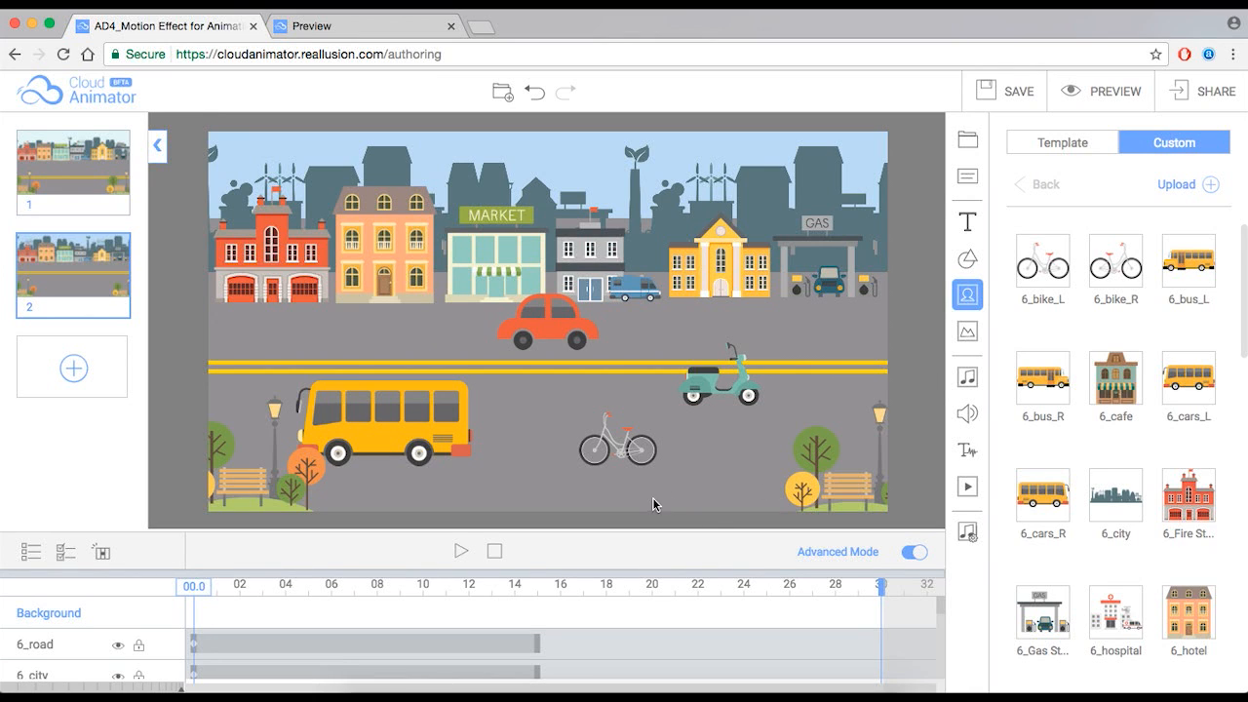
Select the fire station and enlarge the timeline to show its track, moving the floating toolbar clear of the buildings.
left_click(288, 268)
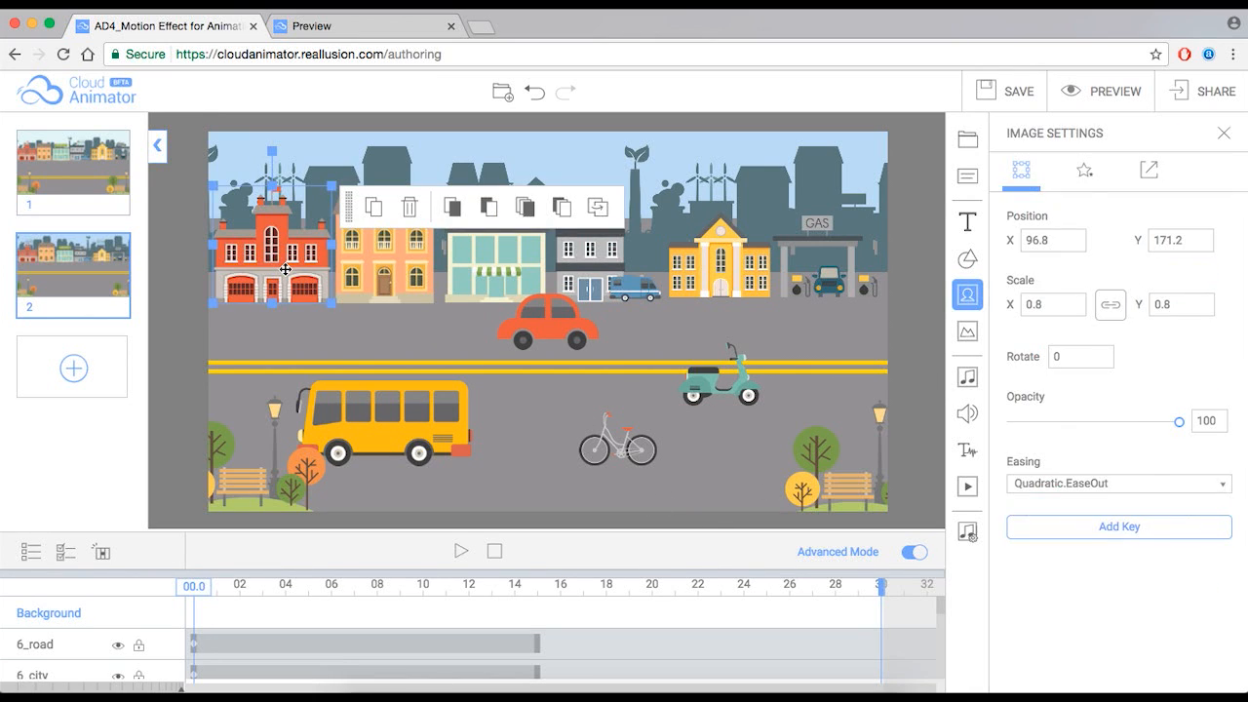
scroll(286, 626, "down", 5)
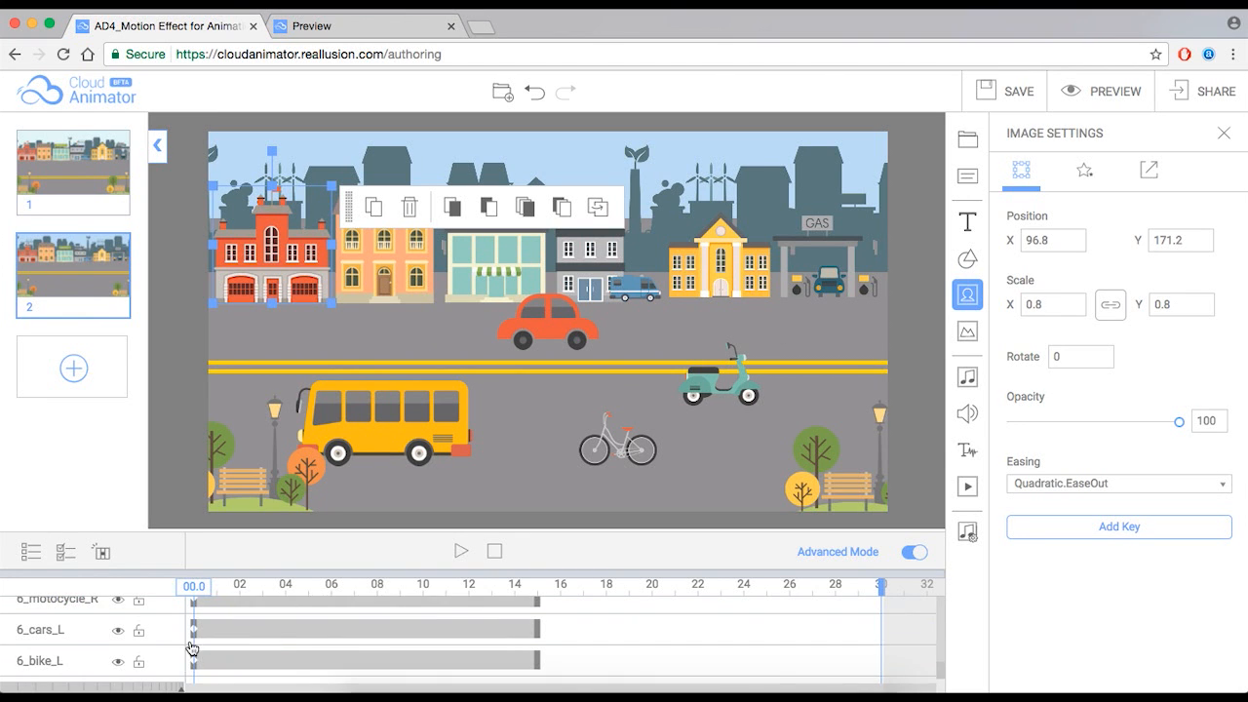
scroll(192, 646, "up", 3)
left_click_drag(352, 575, 356, 463)
scroll(354, 595, "up", 2)
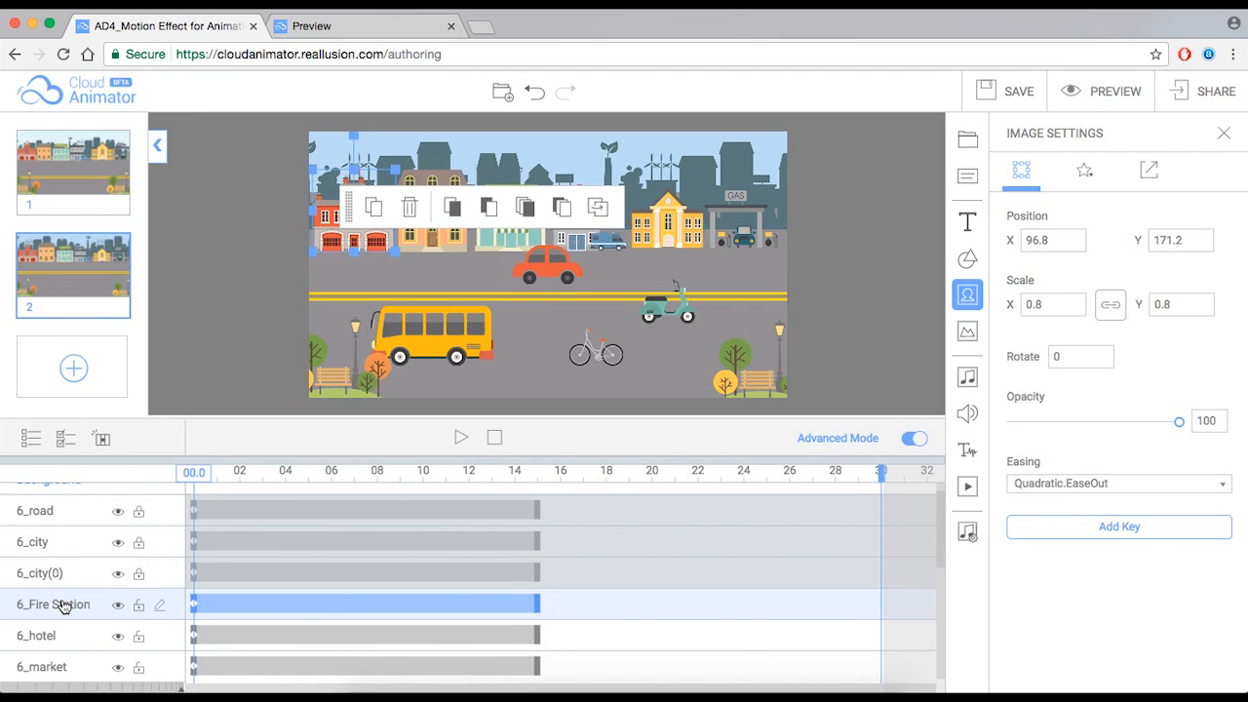
left_click_drag(348, 206, 393, 324)
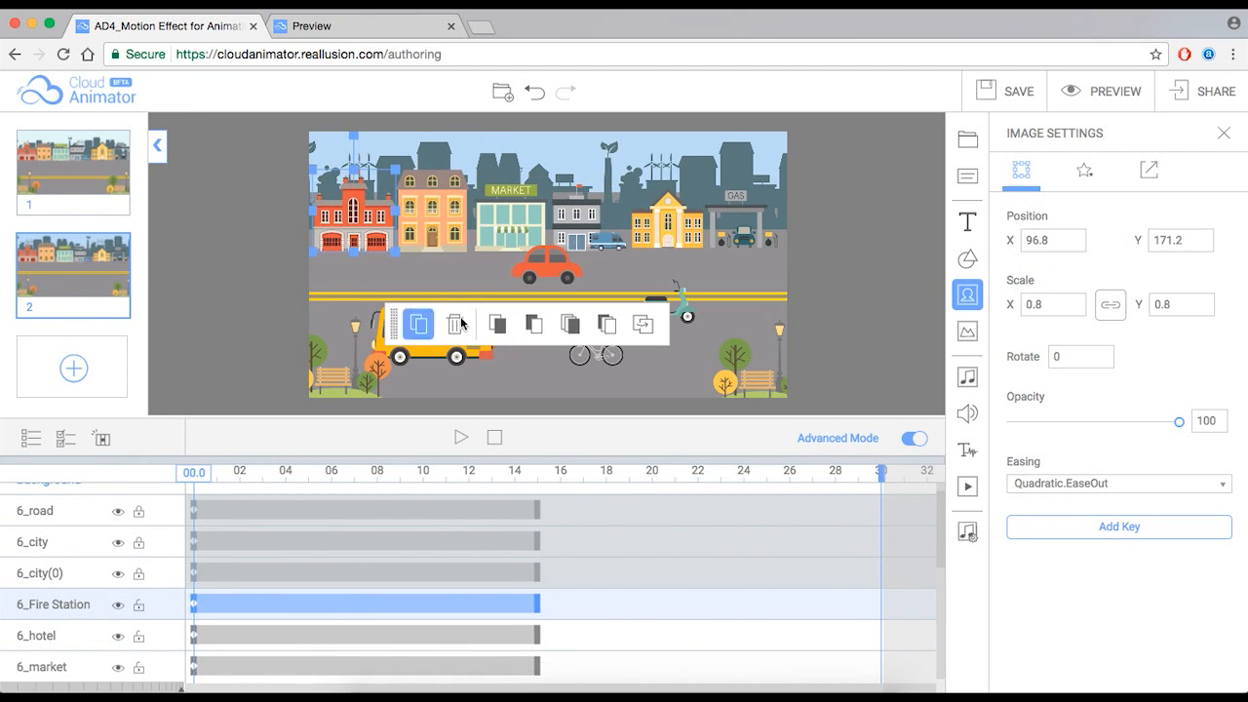
Examine the entrance motion effects offered for the fire station, with the stage enlarged to preview them.
left_click(1086, 177)
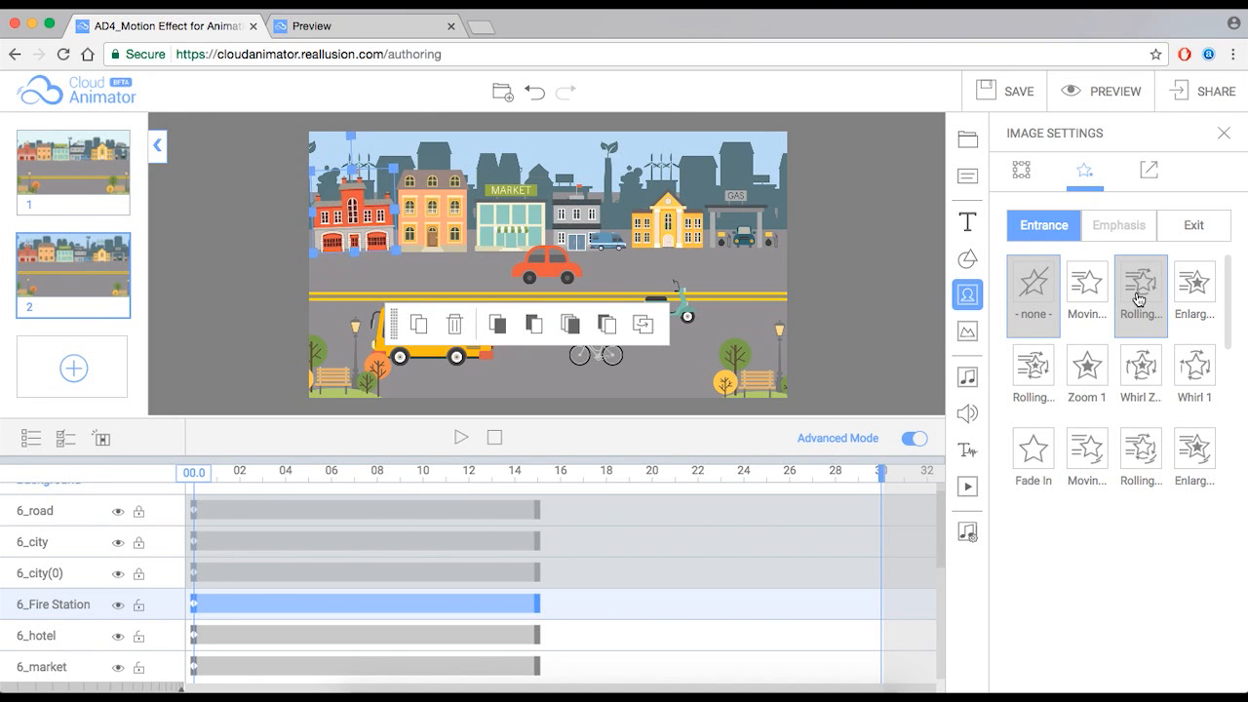
left_click_drag(798, 461, 796, 601)
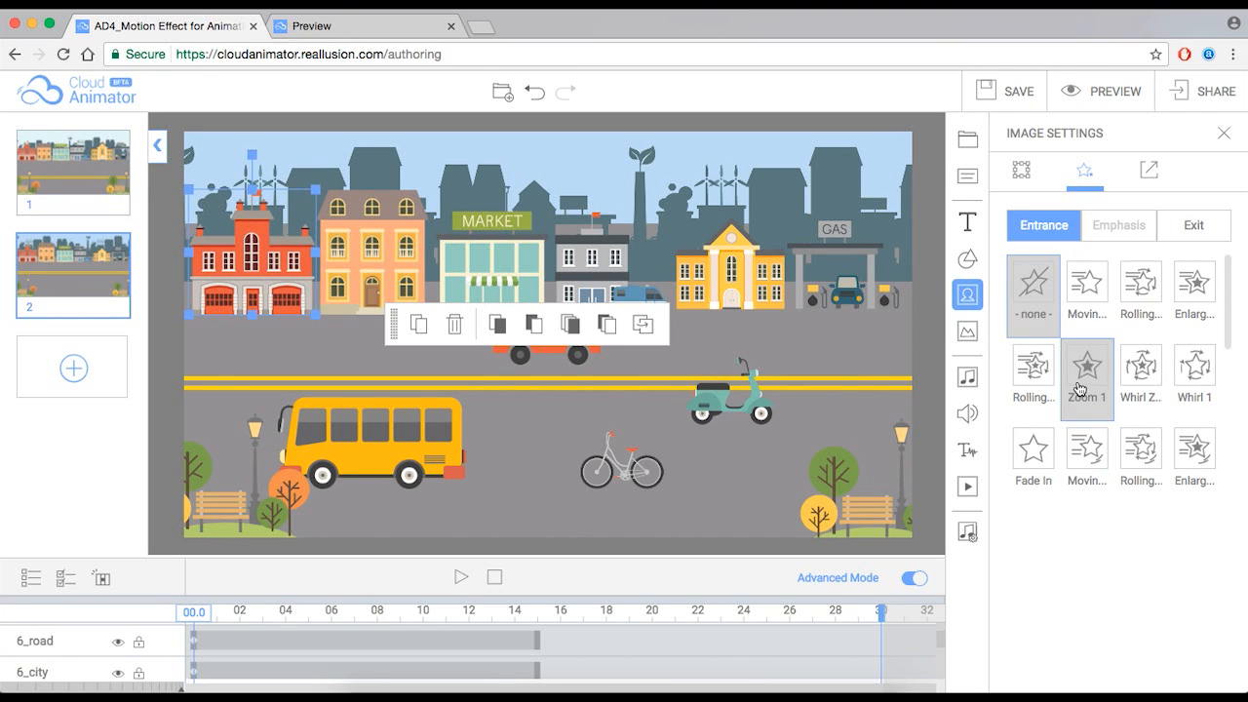
scroll(1079, 390, "down", 2)
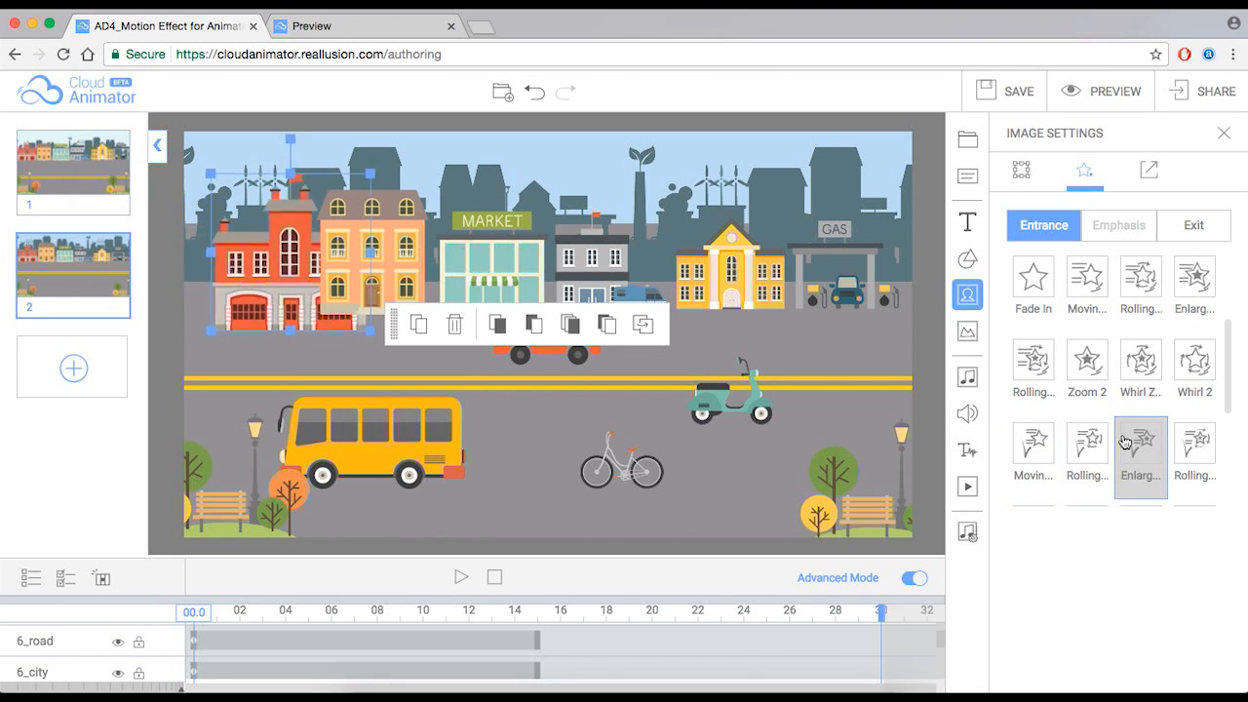
scroll(1082, 439, "down", 1)
scroll(1090, 432, "down", 5)
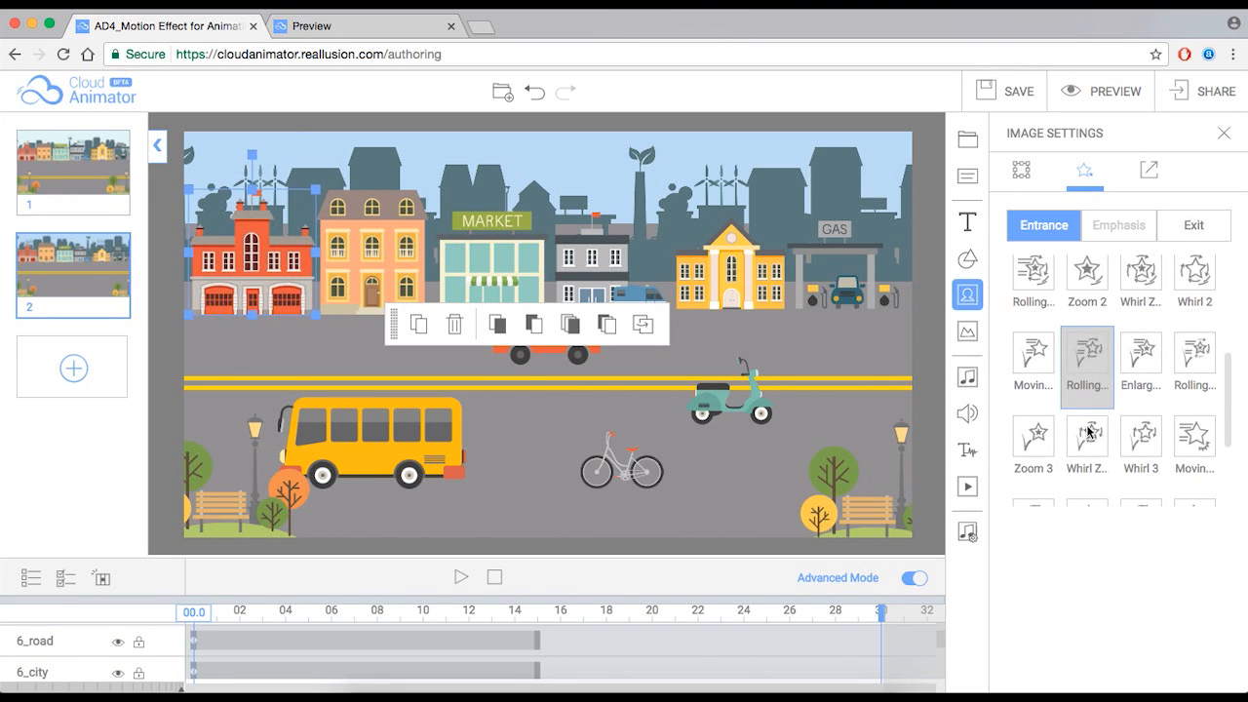
scroll(1089, 430, "down", 1)
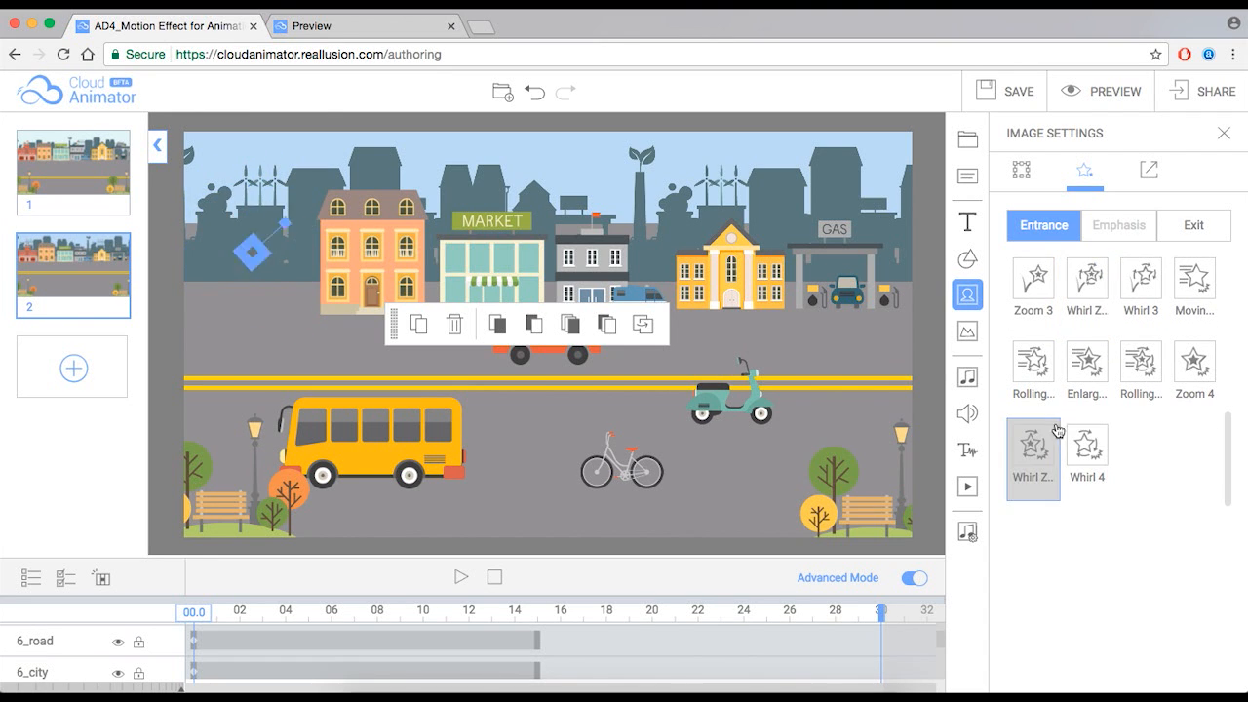
scroll(1056, 424, "up", 1)
scroll(1056, 418, "up", 5)
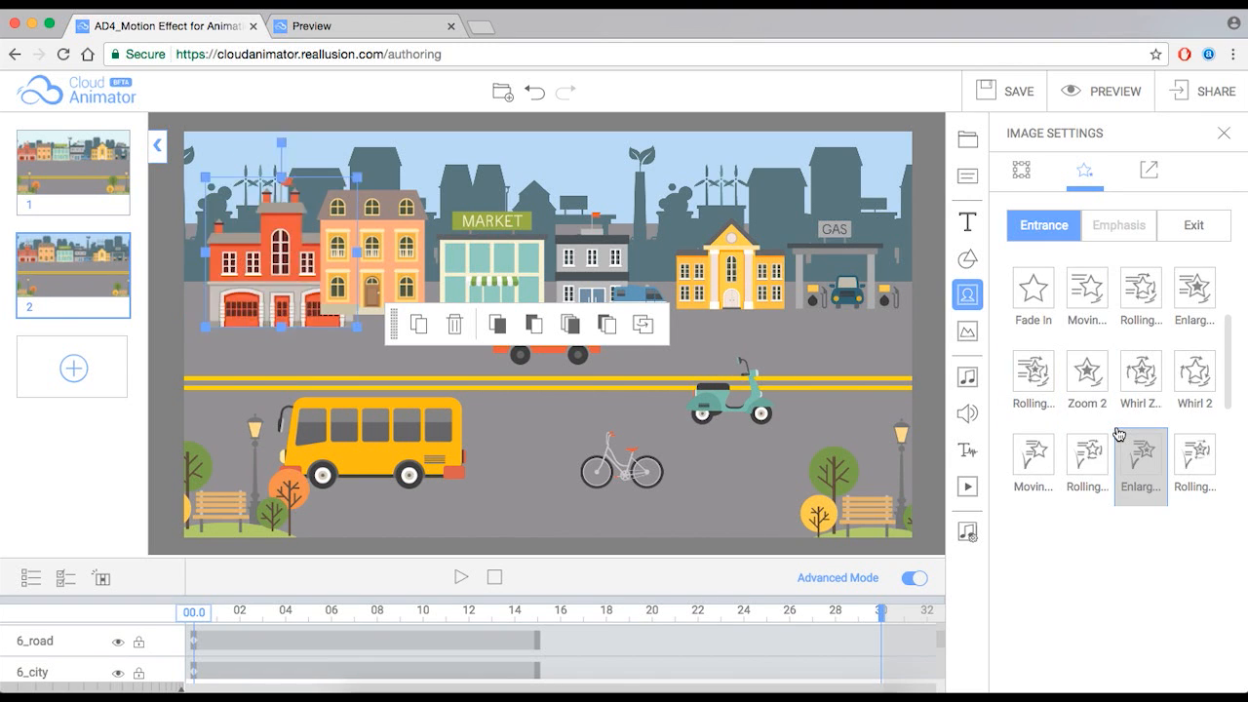
scroll(1116, 435, "down", 2)
scroll(1111, 434, "down", 2)
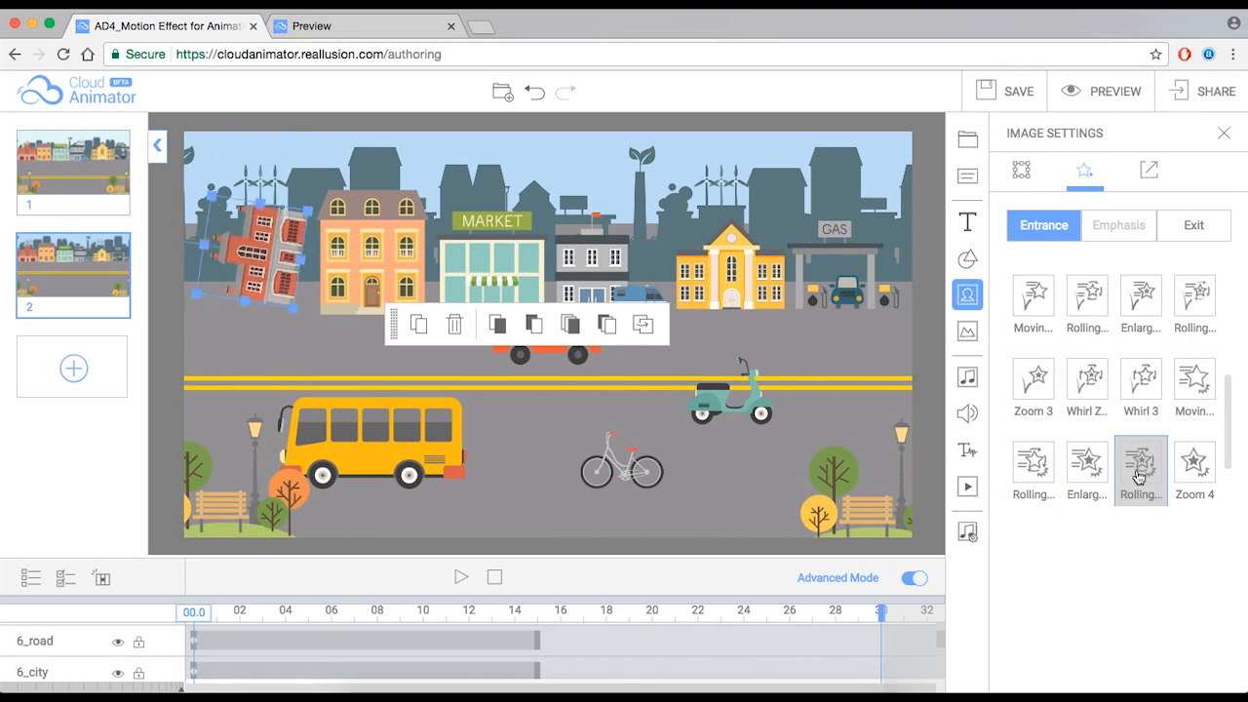
scroll(1042, 475, "down", 2)
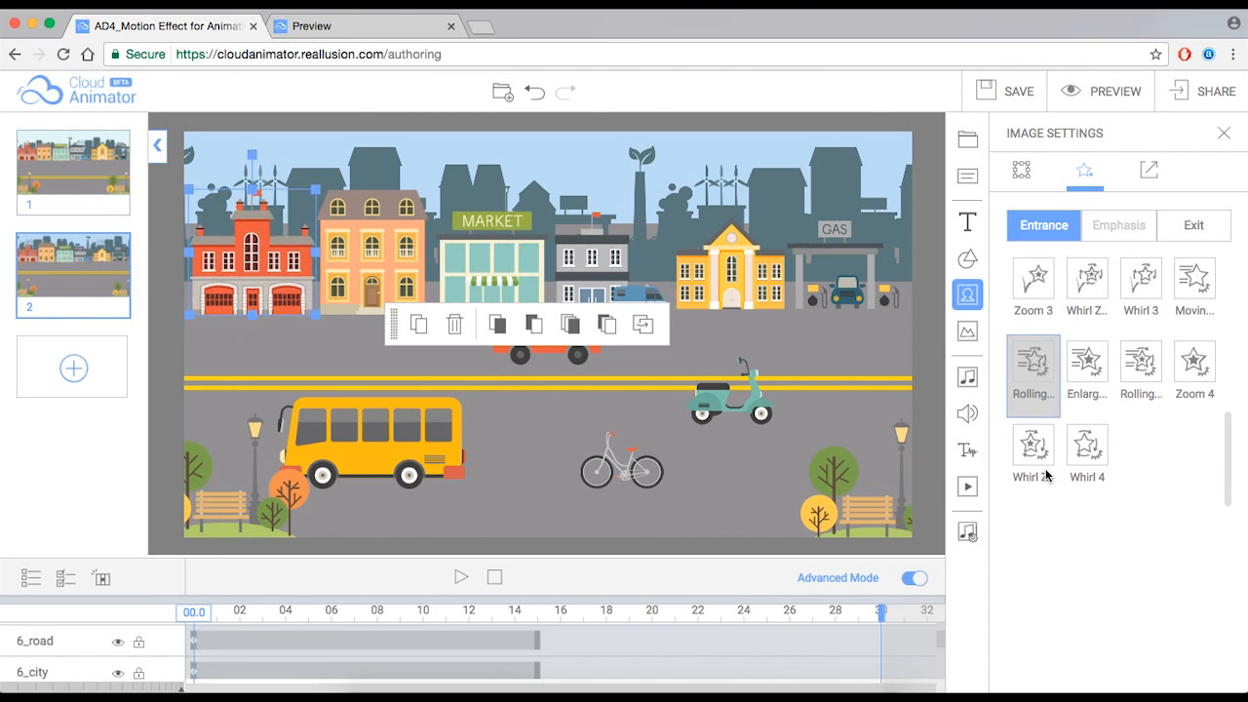
Play scene 1 to review its entrance animation, and return to scene 2 with the fire station selected.
left_click(89, 176)
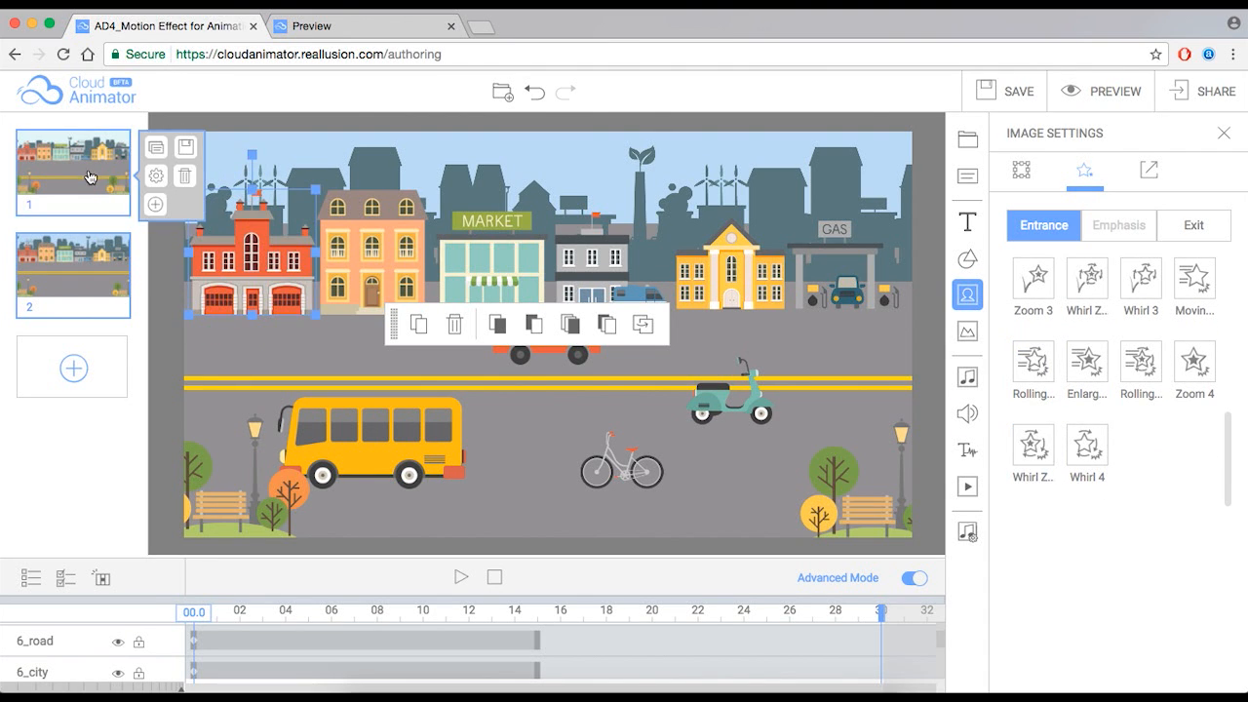
left_click(461, 577)
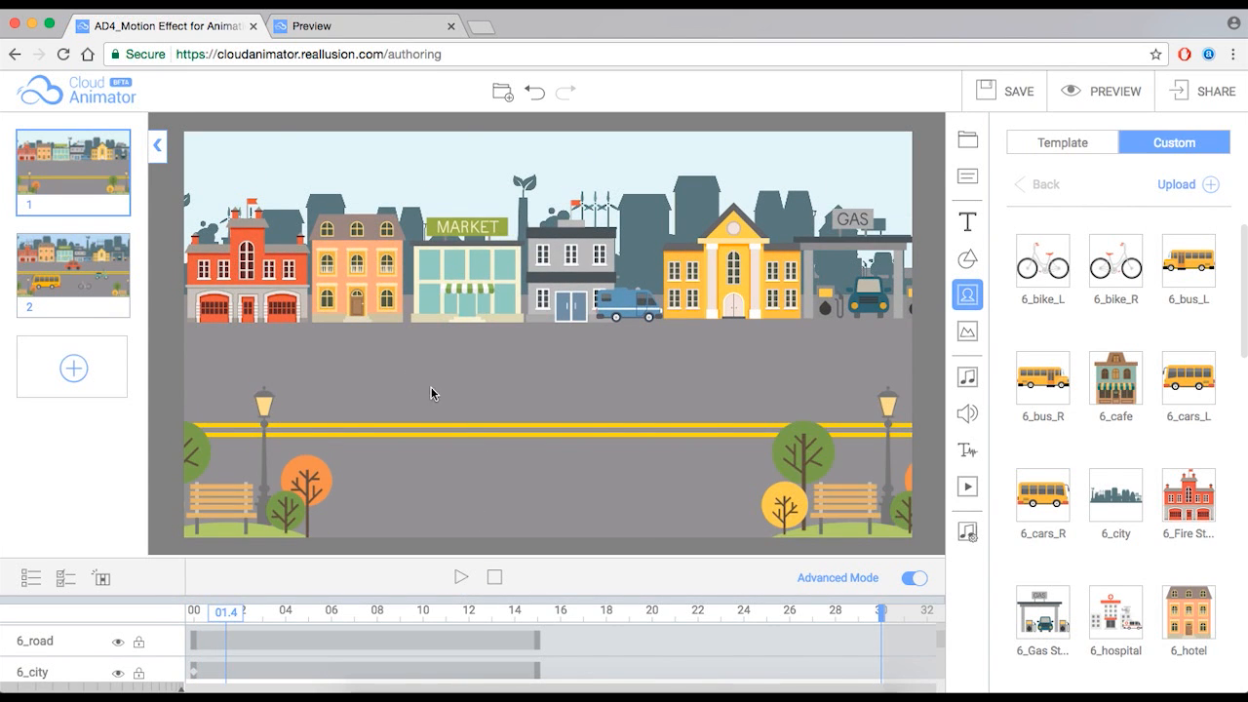
left_click(95, 282)
left_click(255, 263)
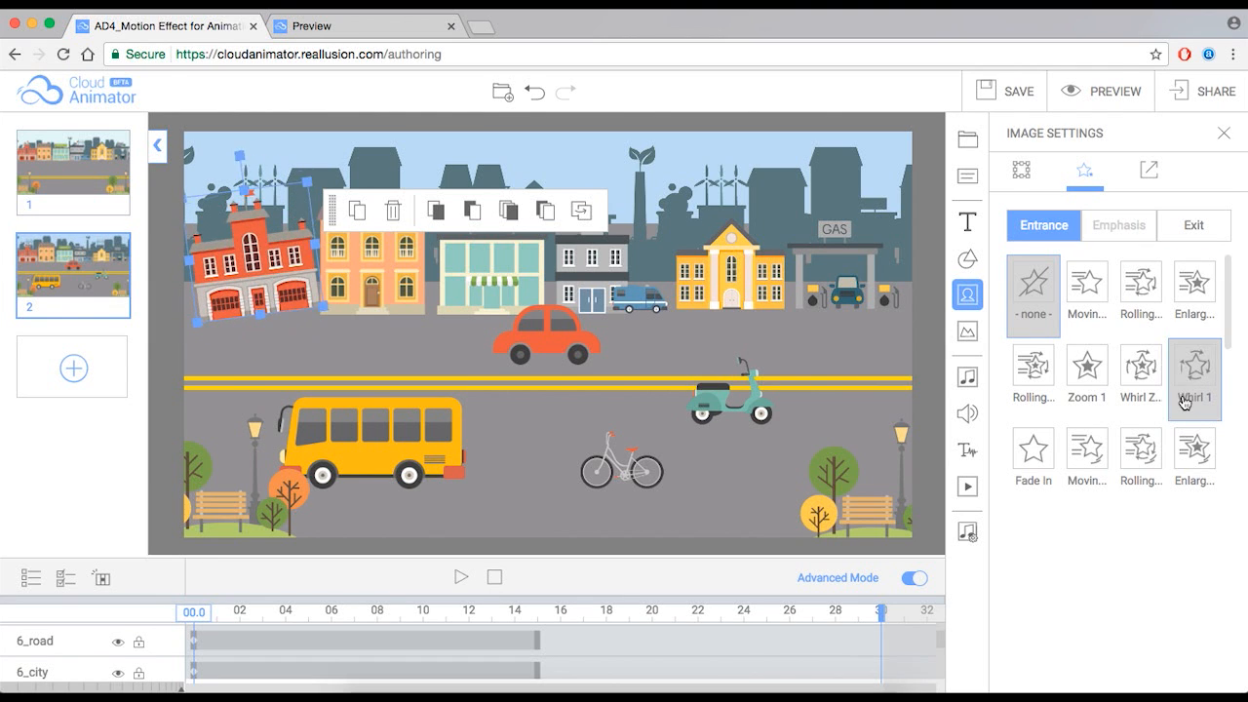
Give the fire station a moving entrance effect with direction Bottom to Top and time Medium.
left_click_drag(1229, 313, 1241, 356)
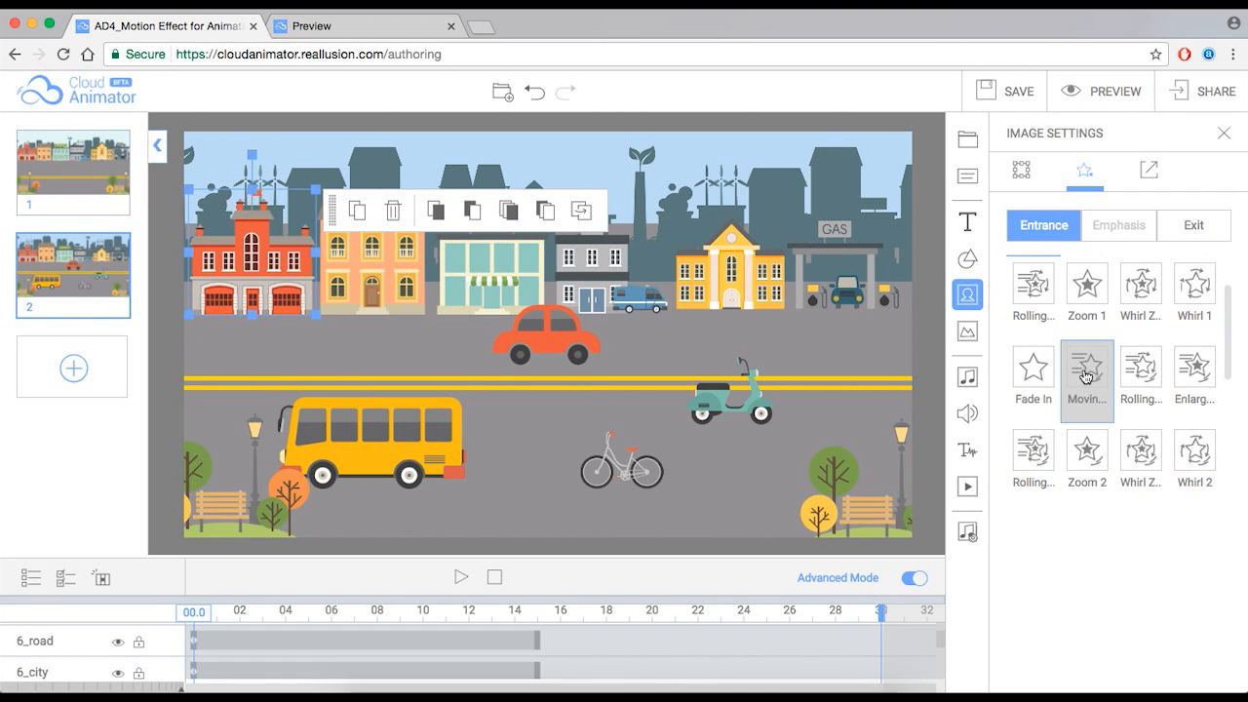
scroll(1085, 377, "down", 1)
left_click_drag(1228, 345, 1228, 413)
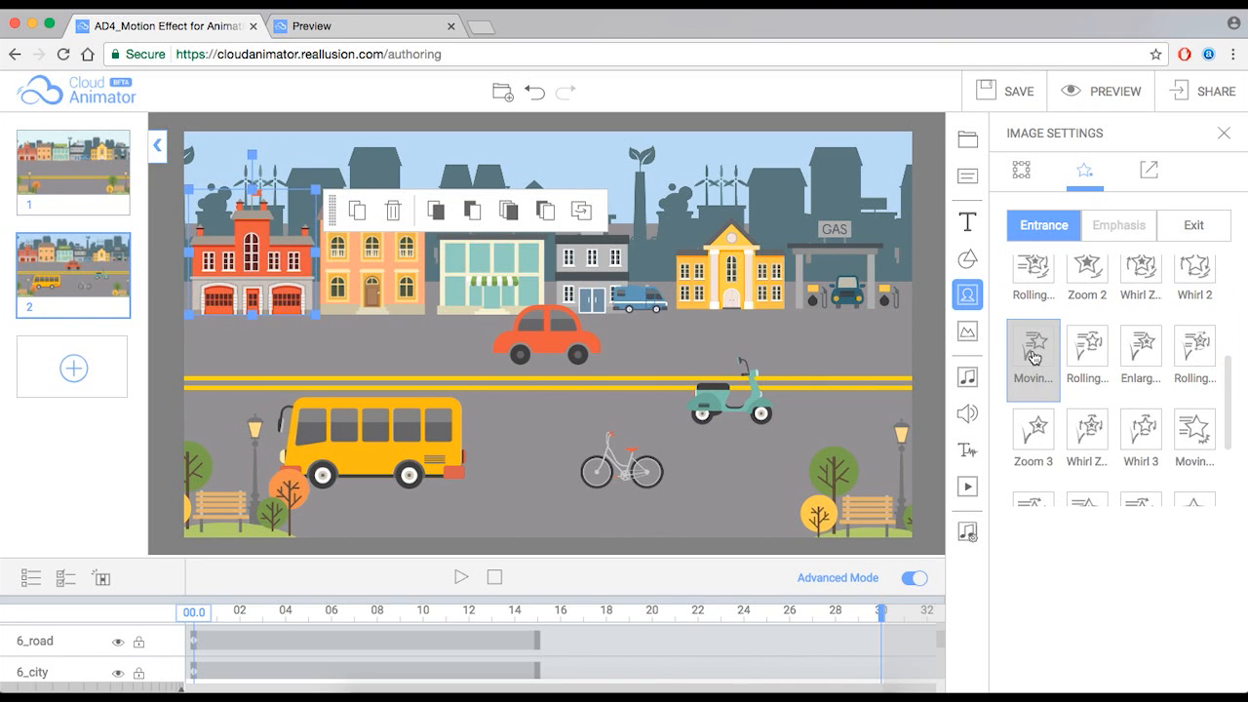
left_click(1034, 356)
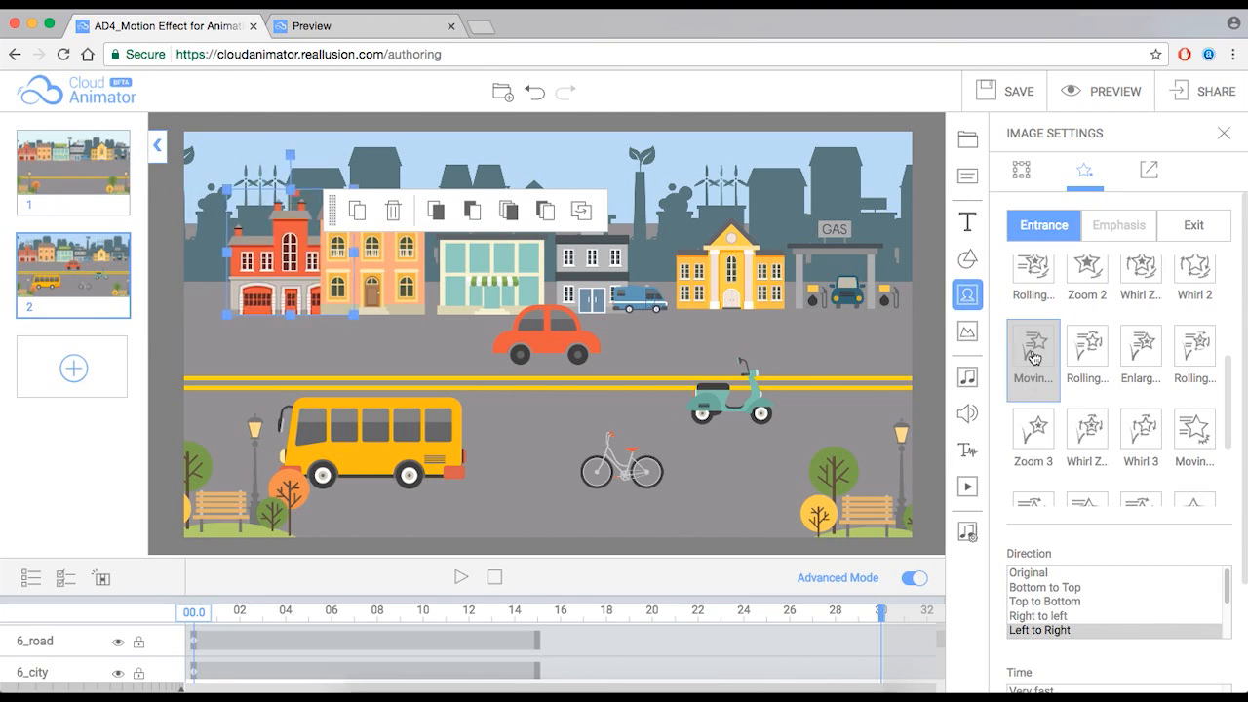
left_click(1047, 589)
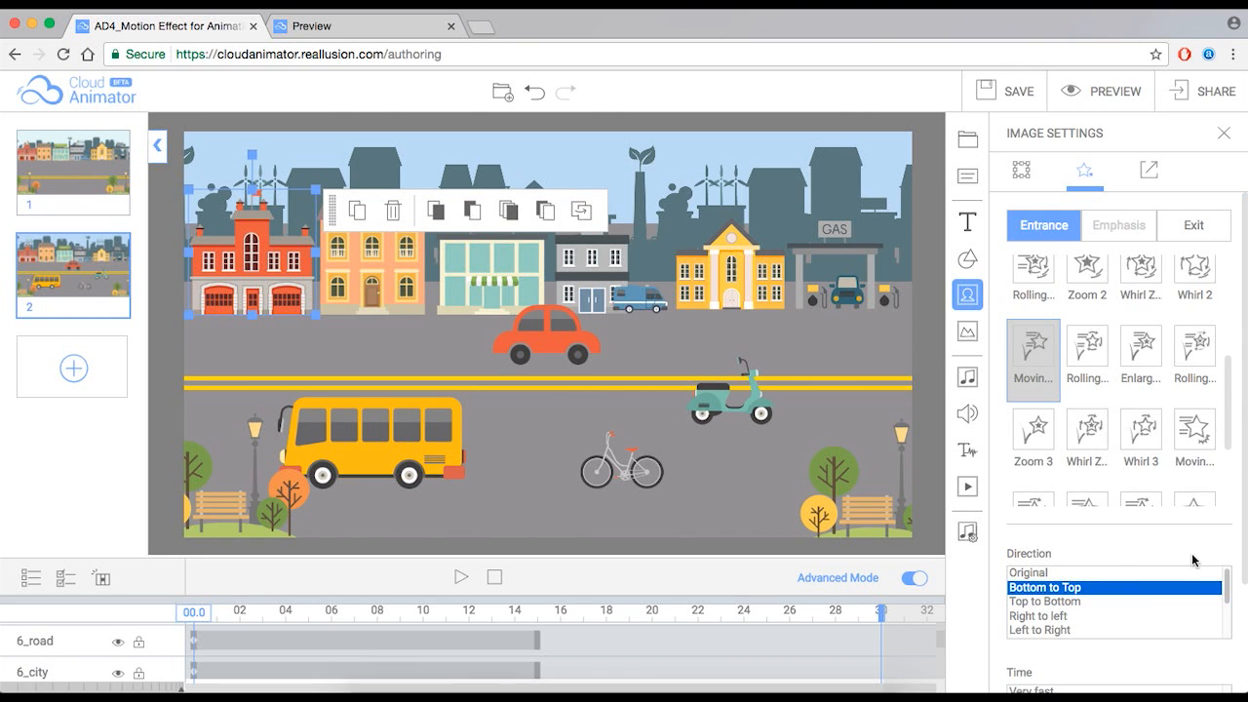
scroll(1194, 563, "down", 3)
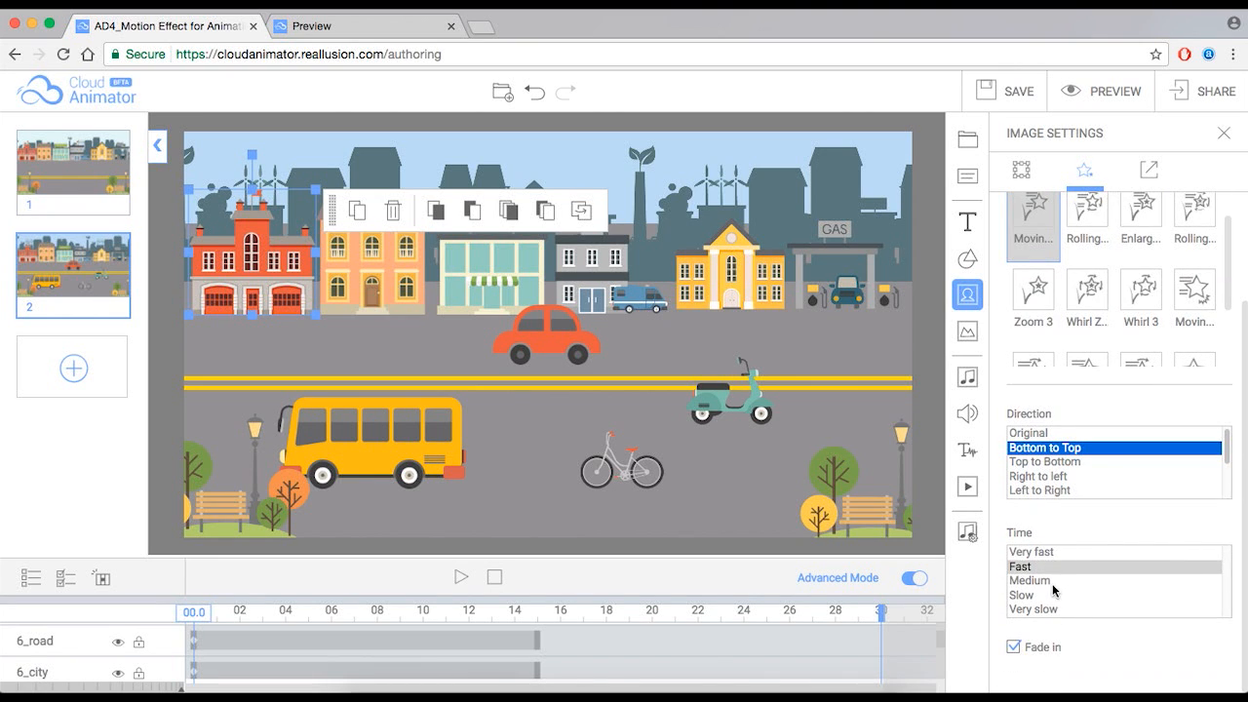
left_click(1052, 581)
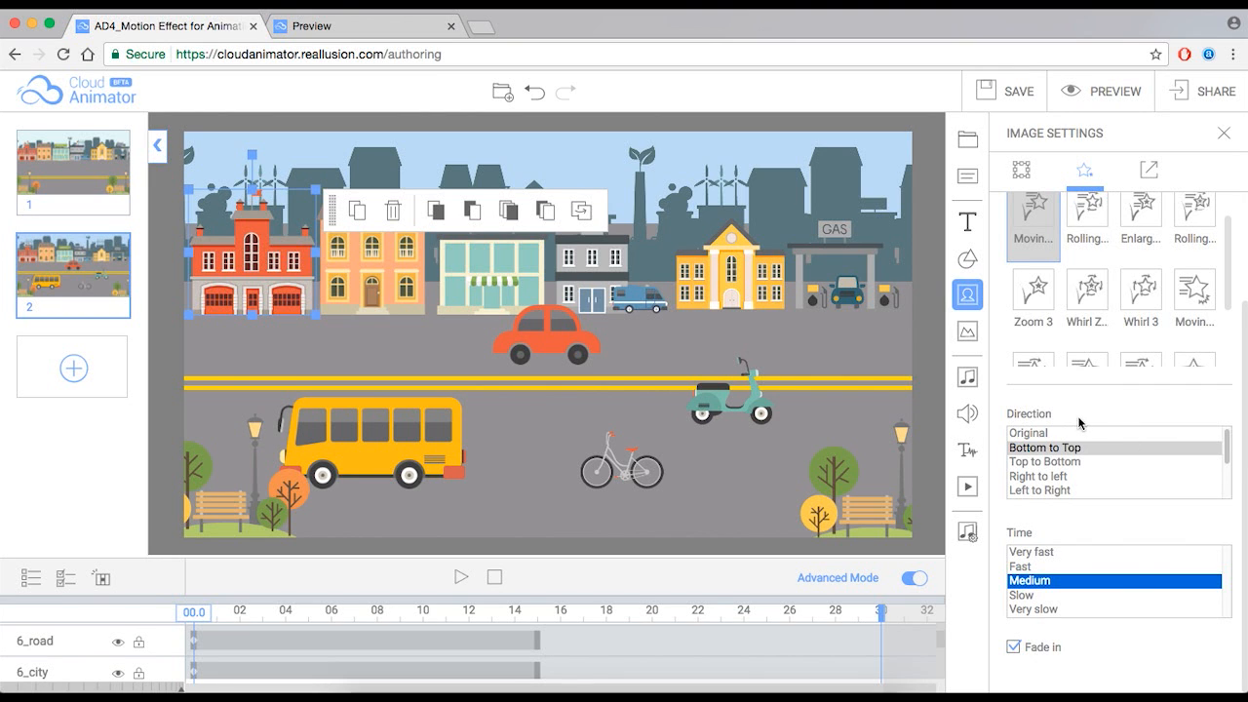
Try an enlarging entrance effect on the fire station with direction Bottom to Top.
scroll(1093, 269, "up", 1)
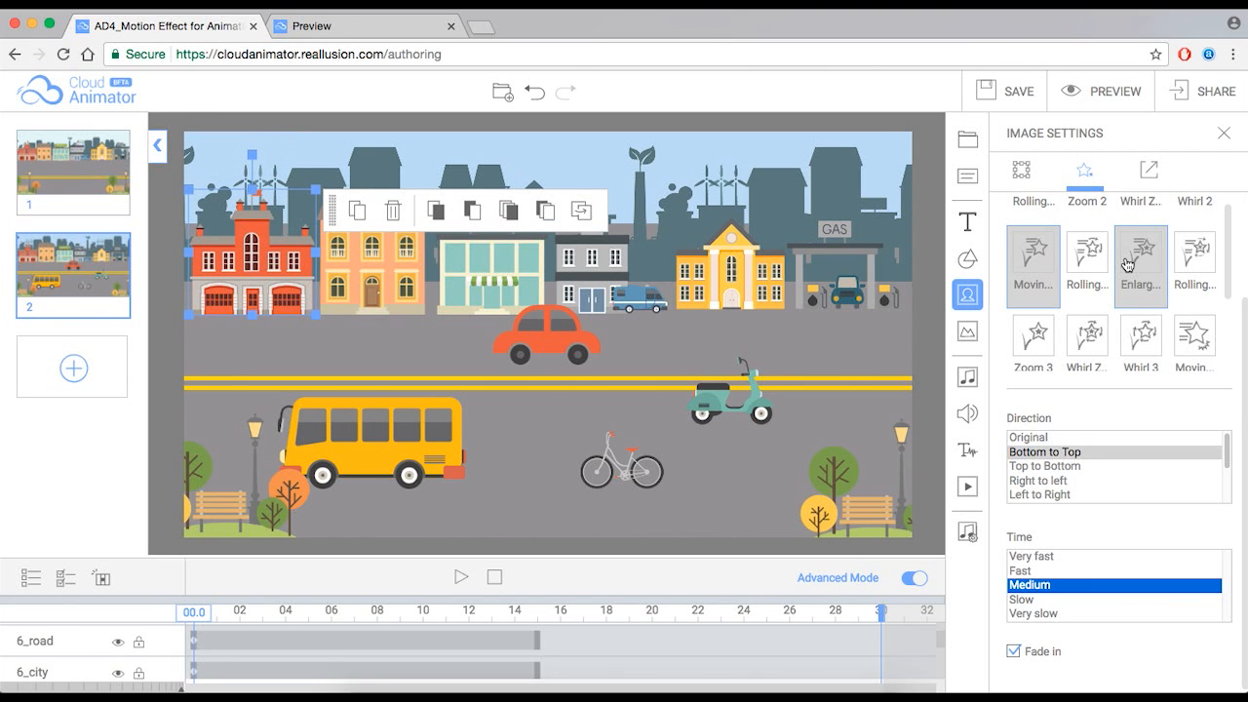
left_click(1129, 264)
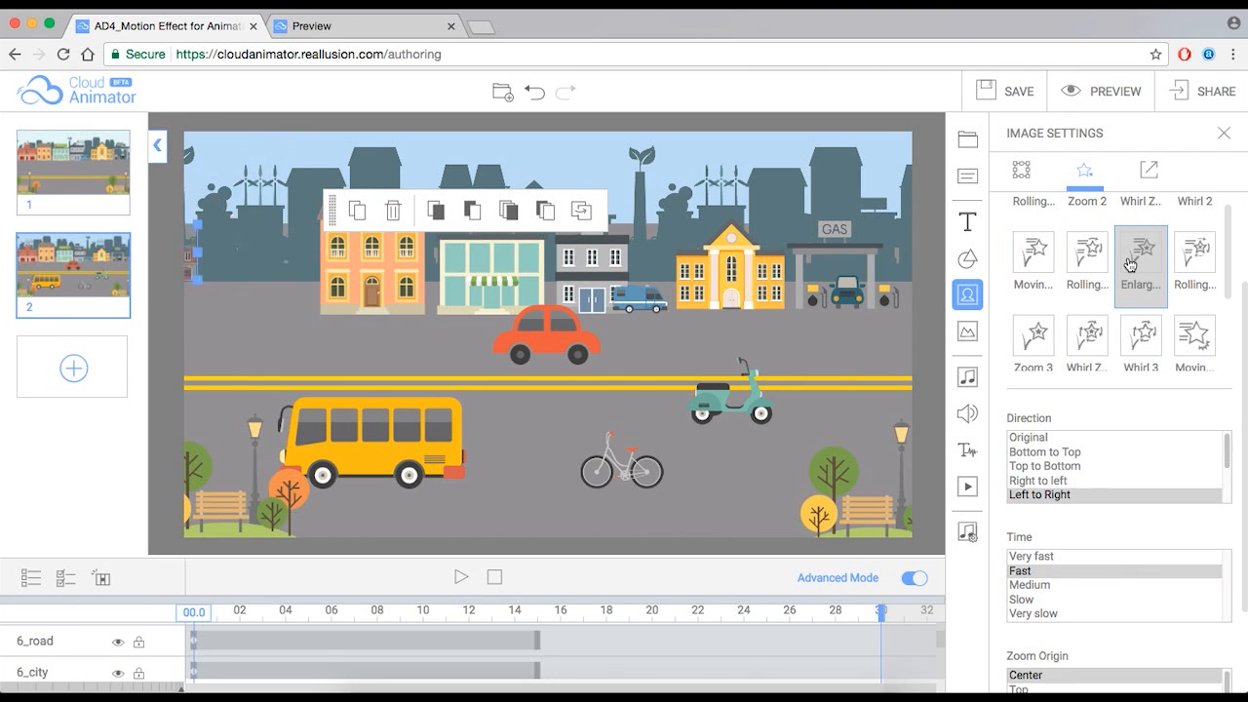
left_click(1056, 453)
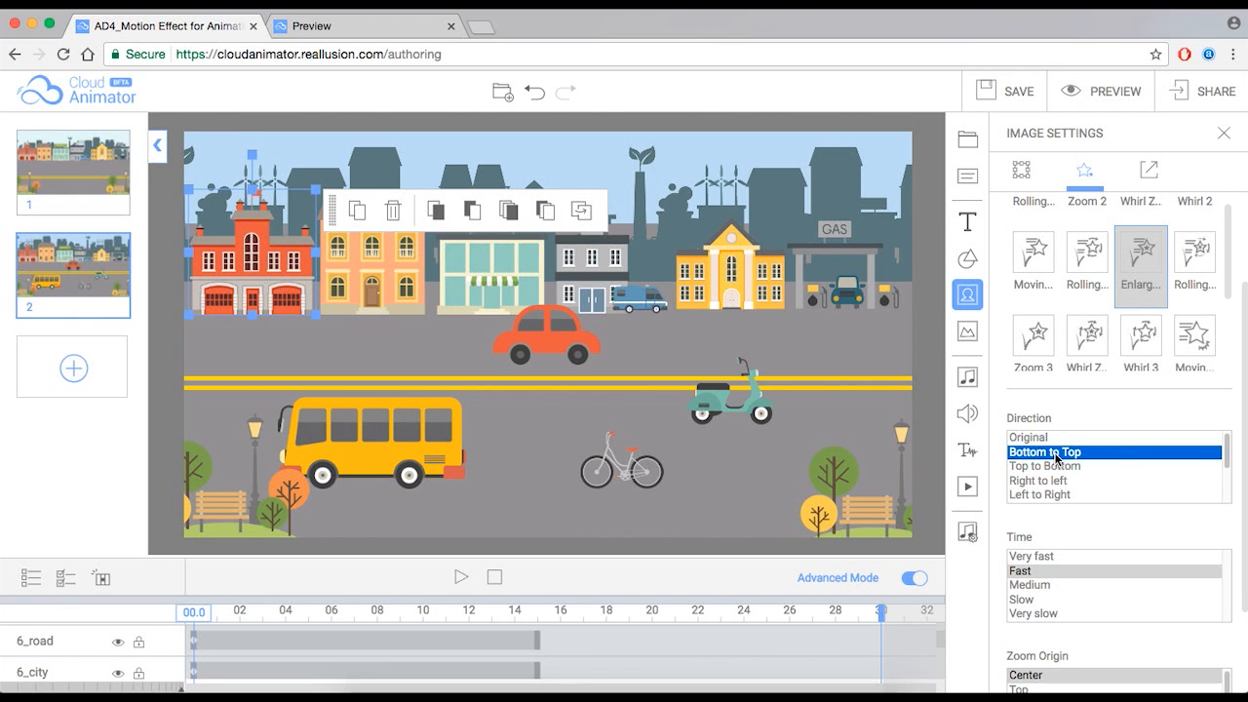
Play scene 1 and inspect the entrance effect settings of its fire station on the enlarged timeline.
left_click(63, 176)
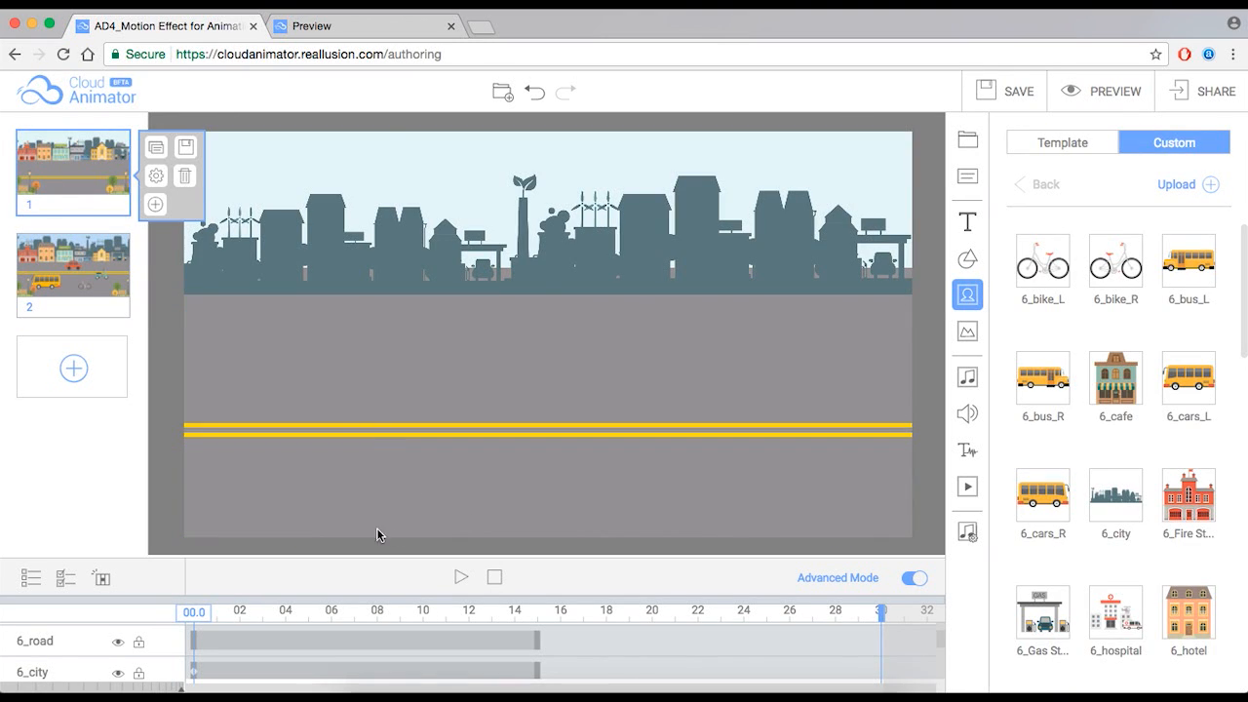
left_click(461, 577)
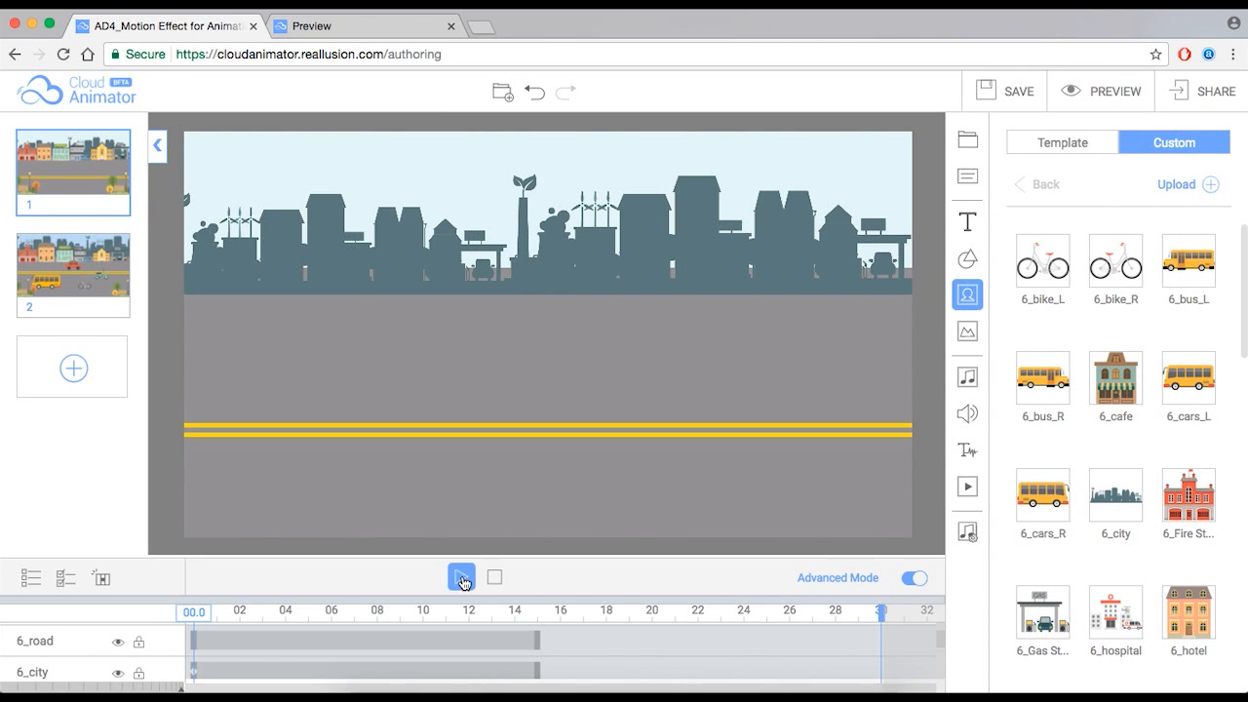
left_click(463, 580)
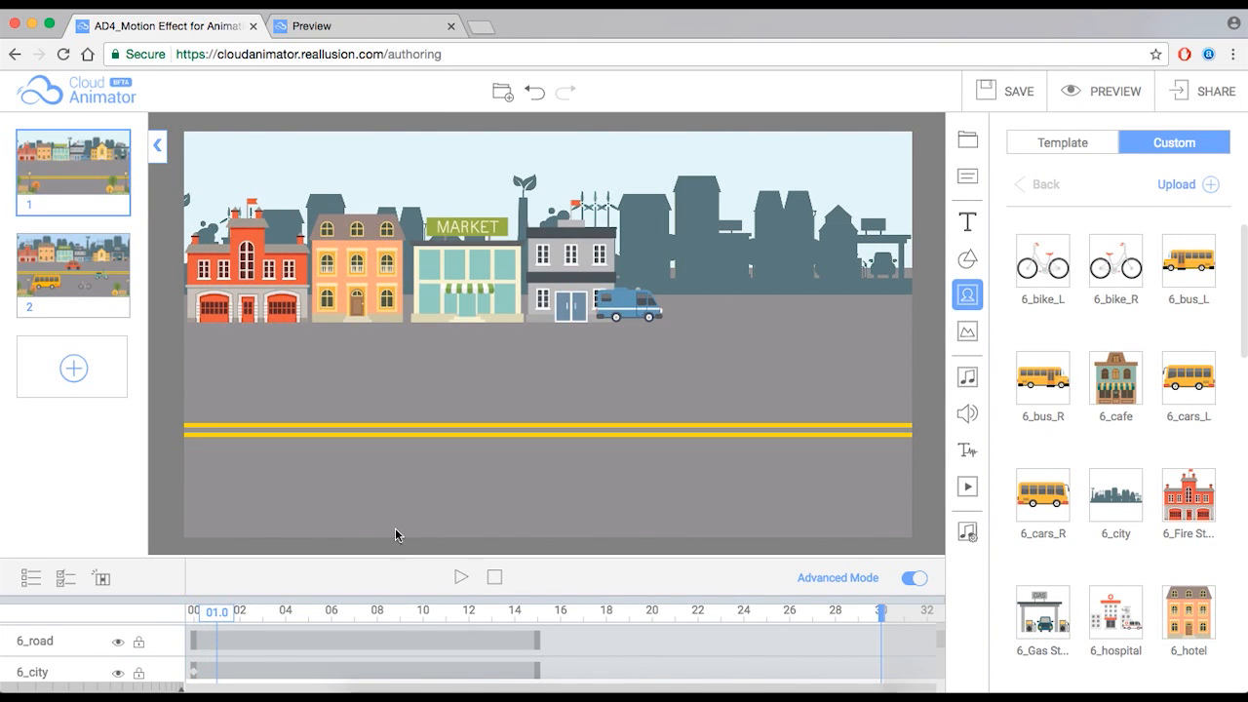
left_click_drag(570, 605, 551, 334)
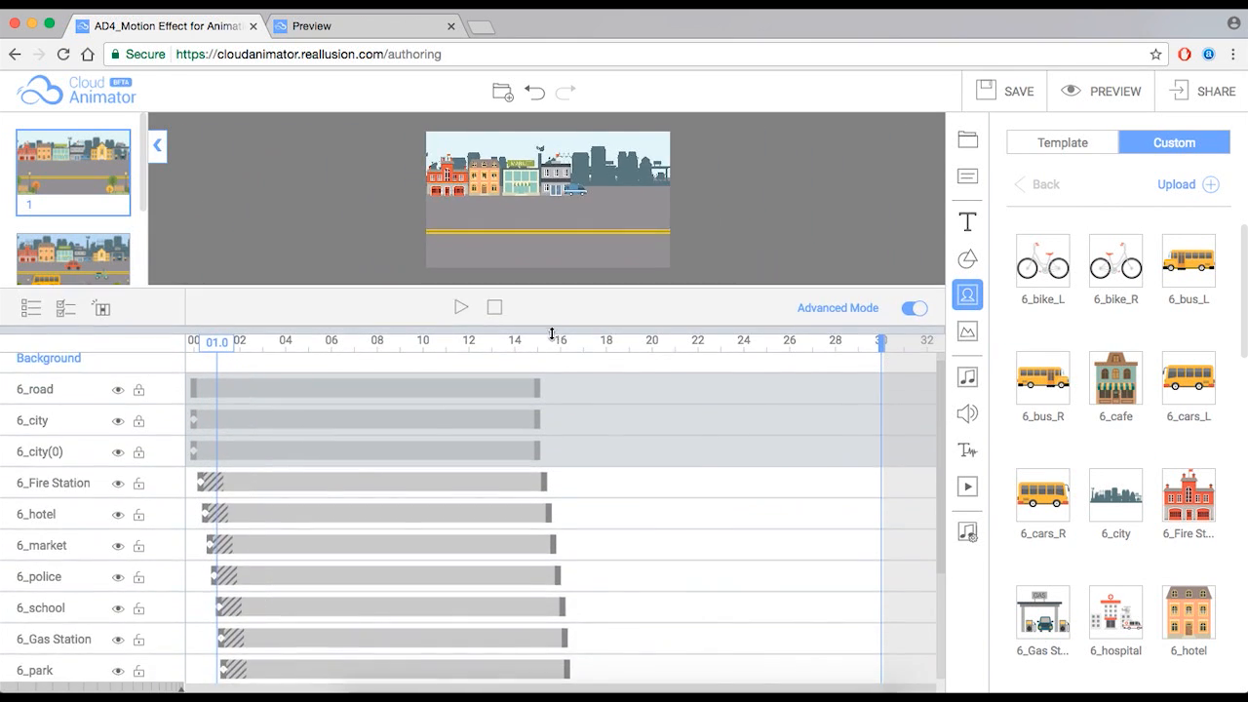
left_click(211, 484)
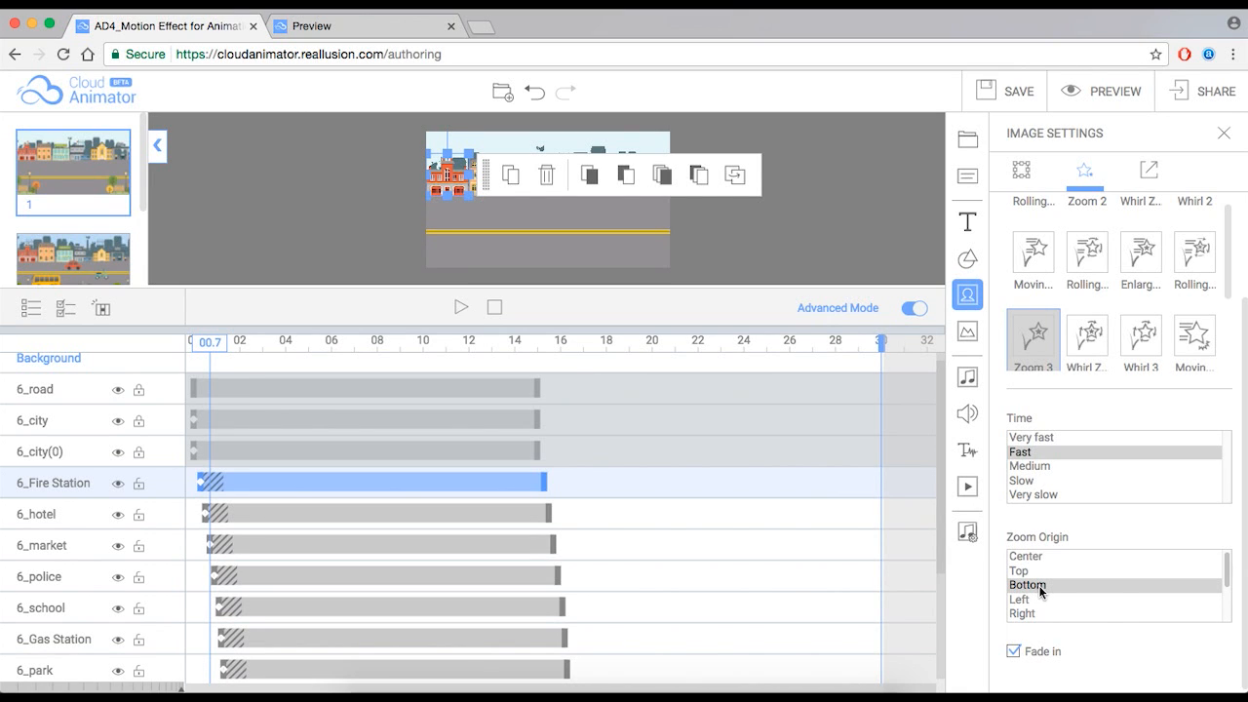
Apply the Zoom 3 entrance effect to the fire station in scene 2, with time Fast and zoom origin Bottom.
left_click(110, 267)
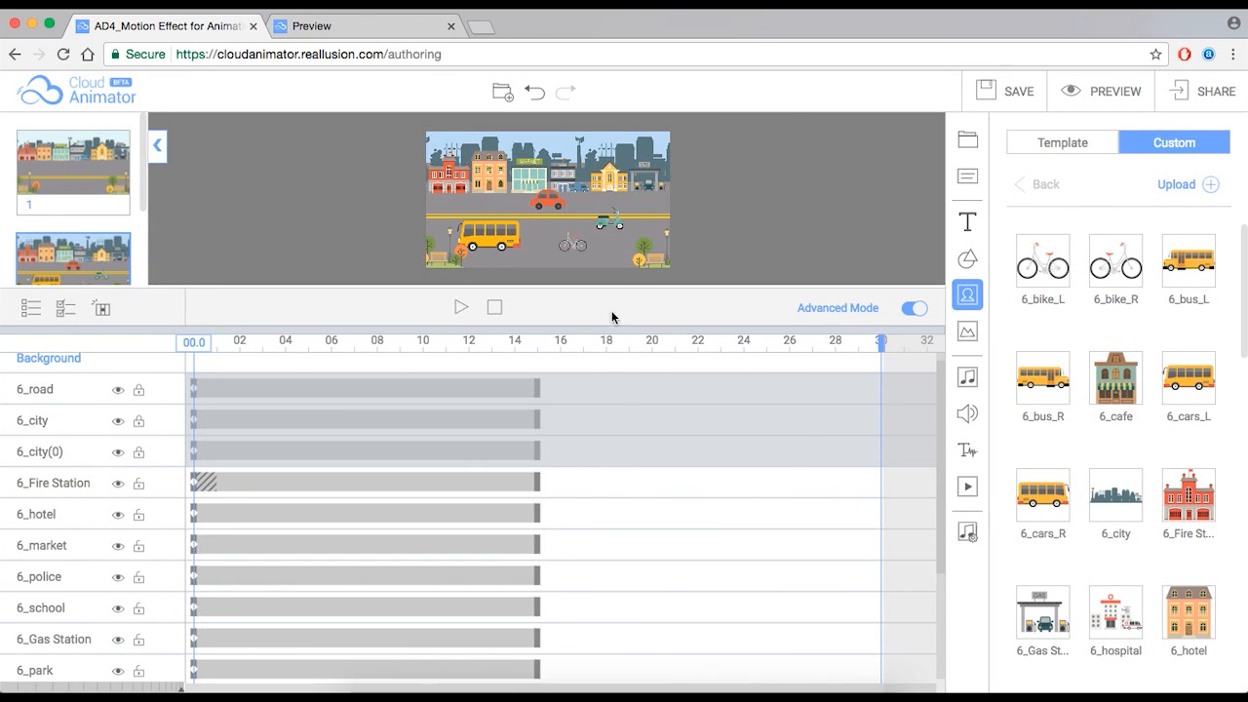
left_click_drag(651, 345, 651, 379)
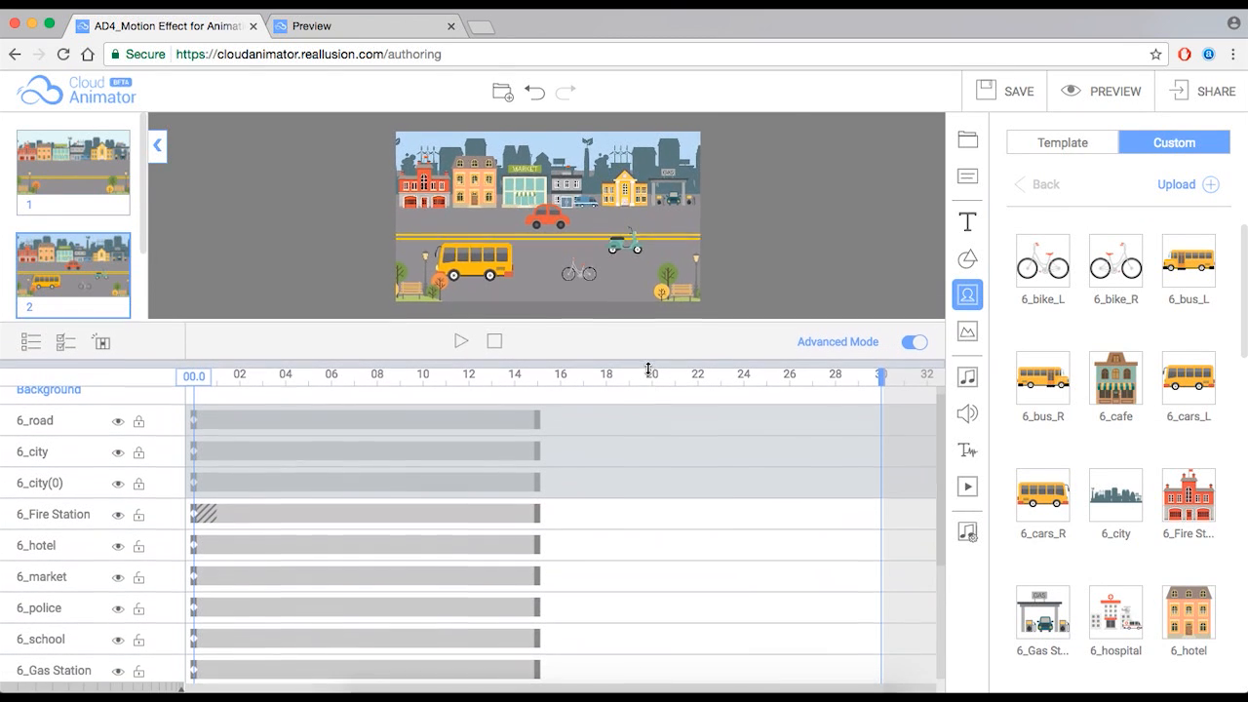
left_click(200, 516)
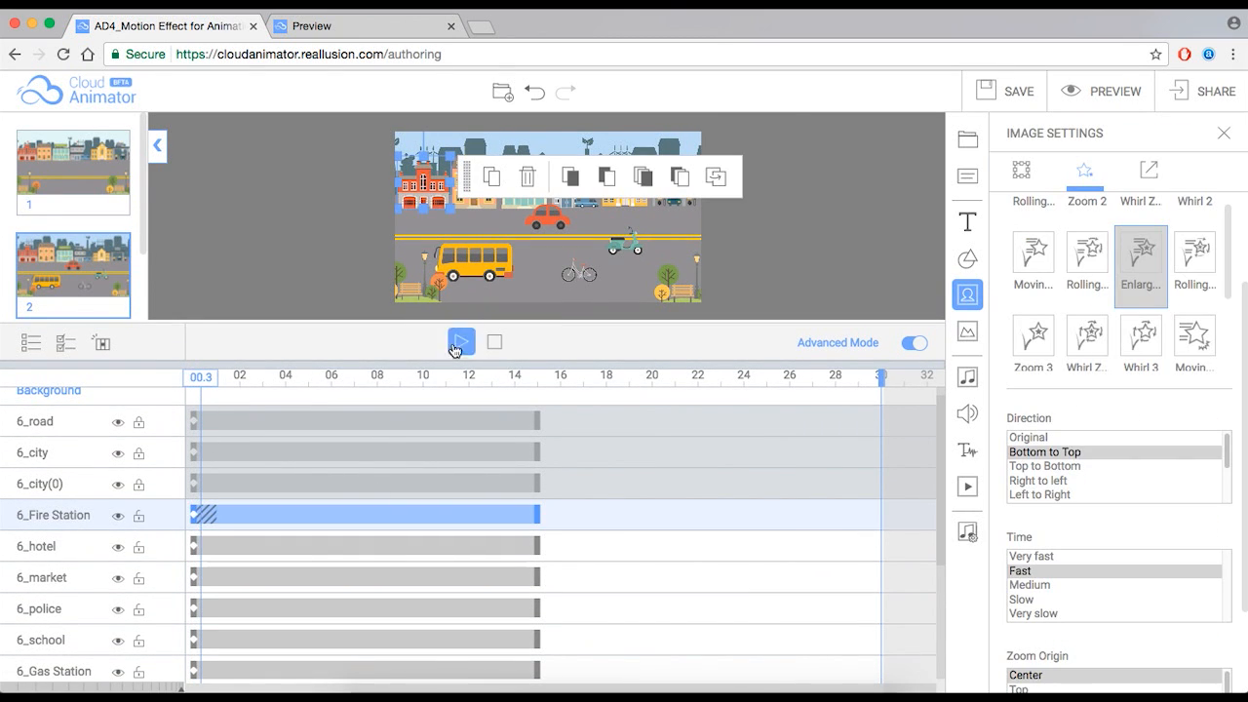
left_click(494, 341)
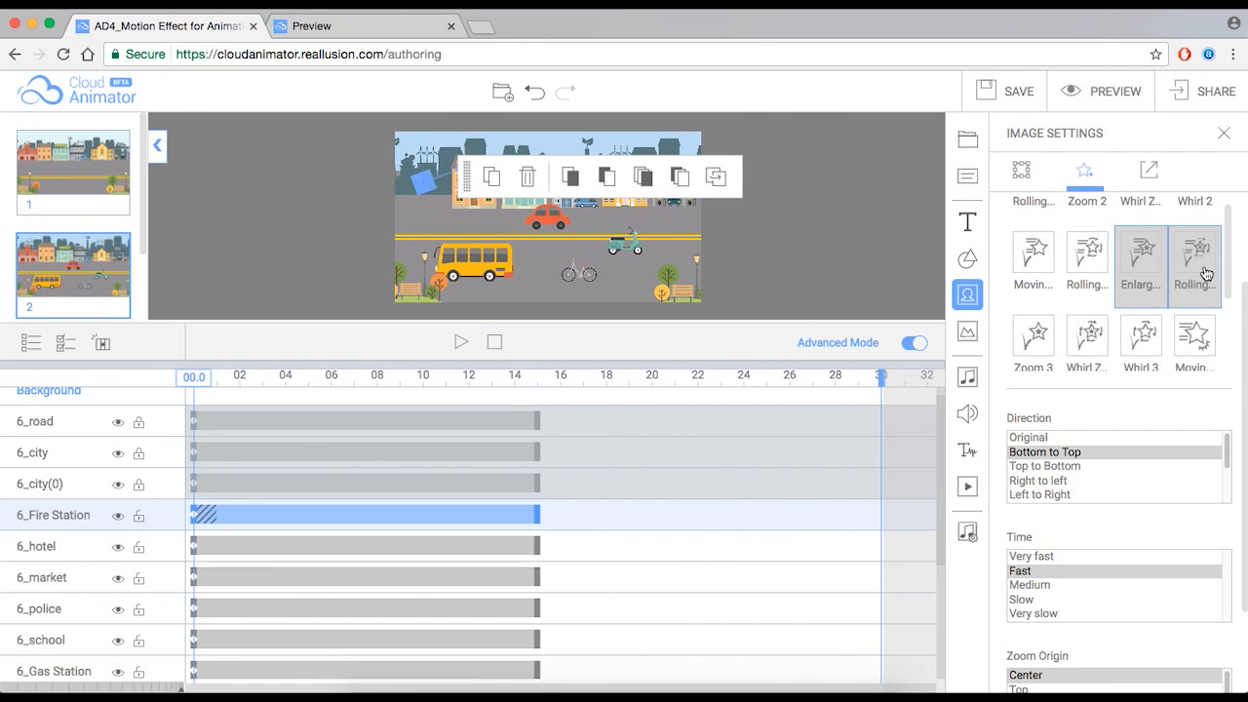
scroll(1028, 326, "down", 1)
left_click(1029, 324)
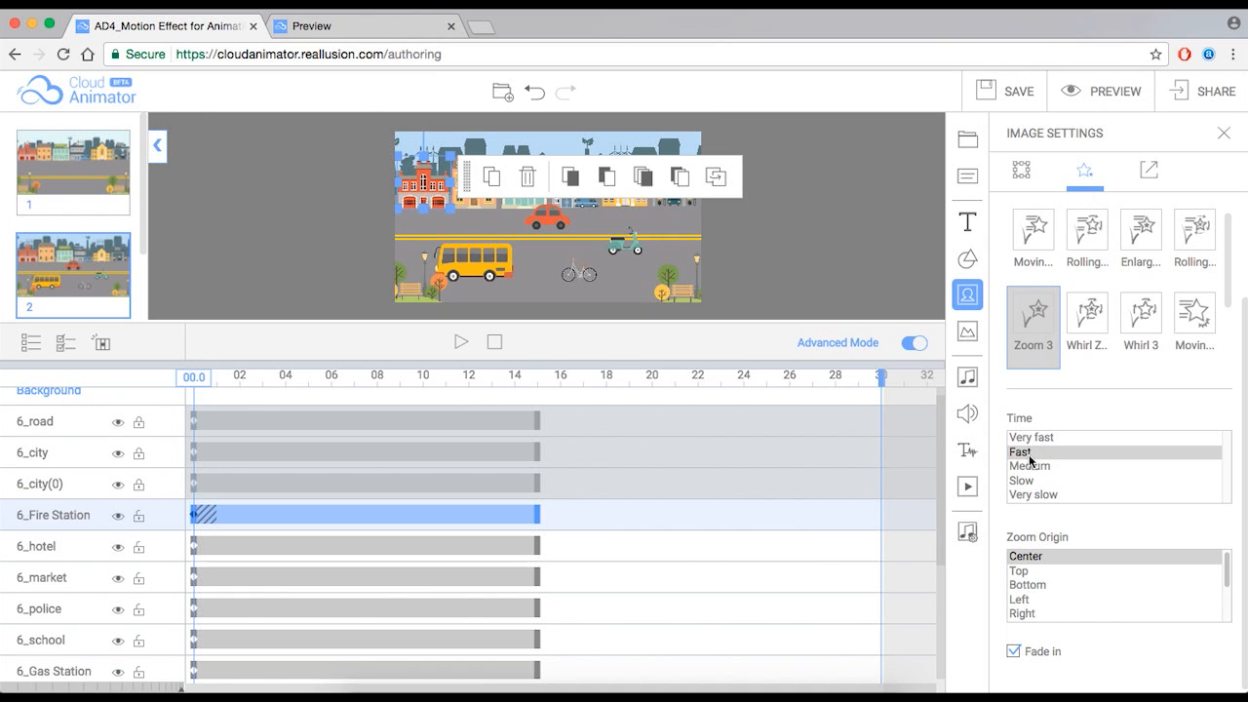
left_click(1028, 454)
left_click(1040, 586)
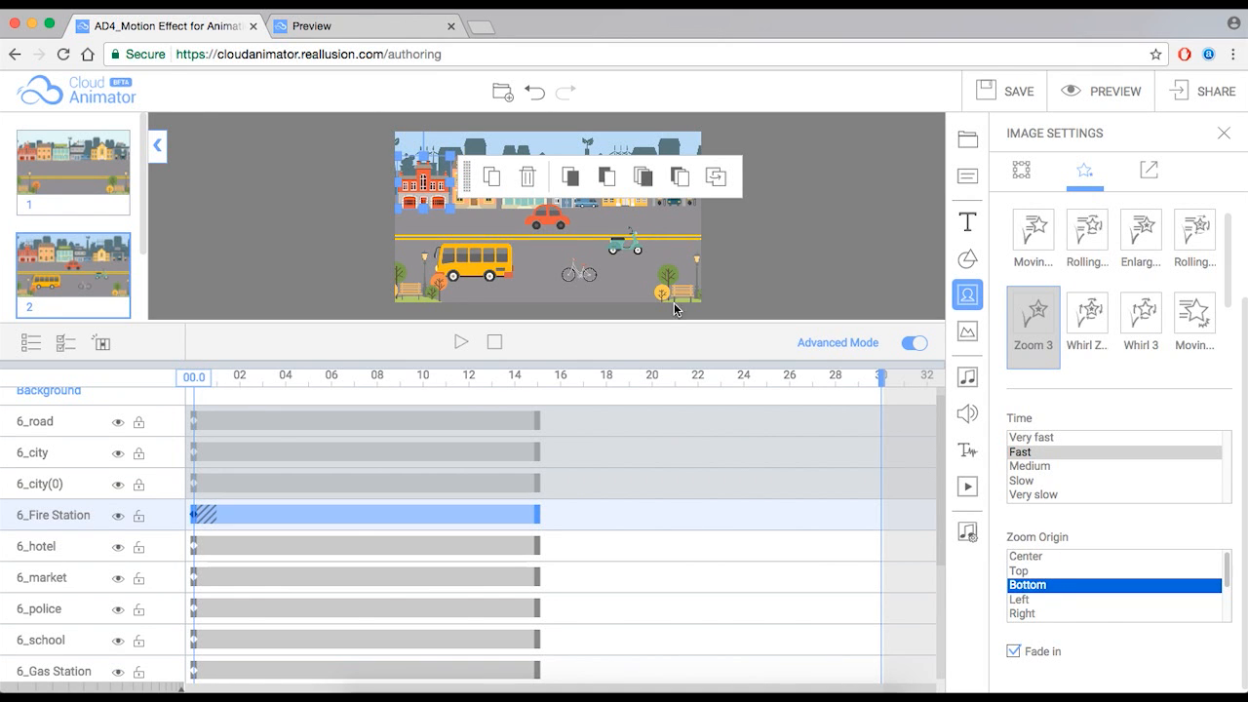
Enlarge the stage and play scene 2 to check the fire station's entrance effect.
left_click_drag(559, 366, 545, 552)
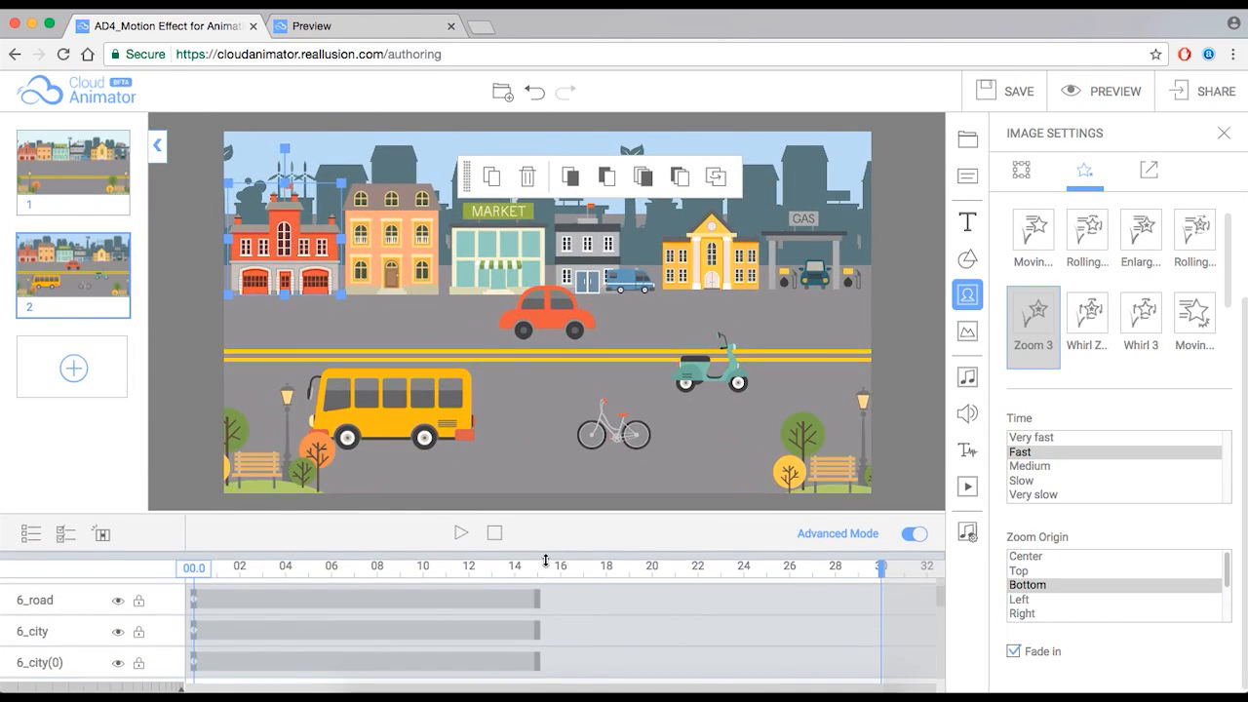
left_click(458, 532)
left_click(494, 533)
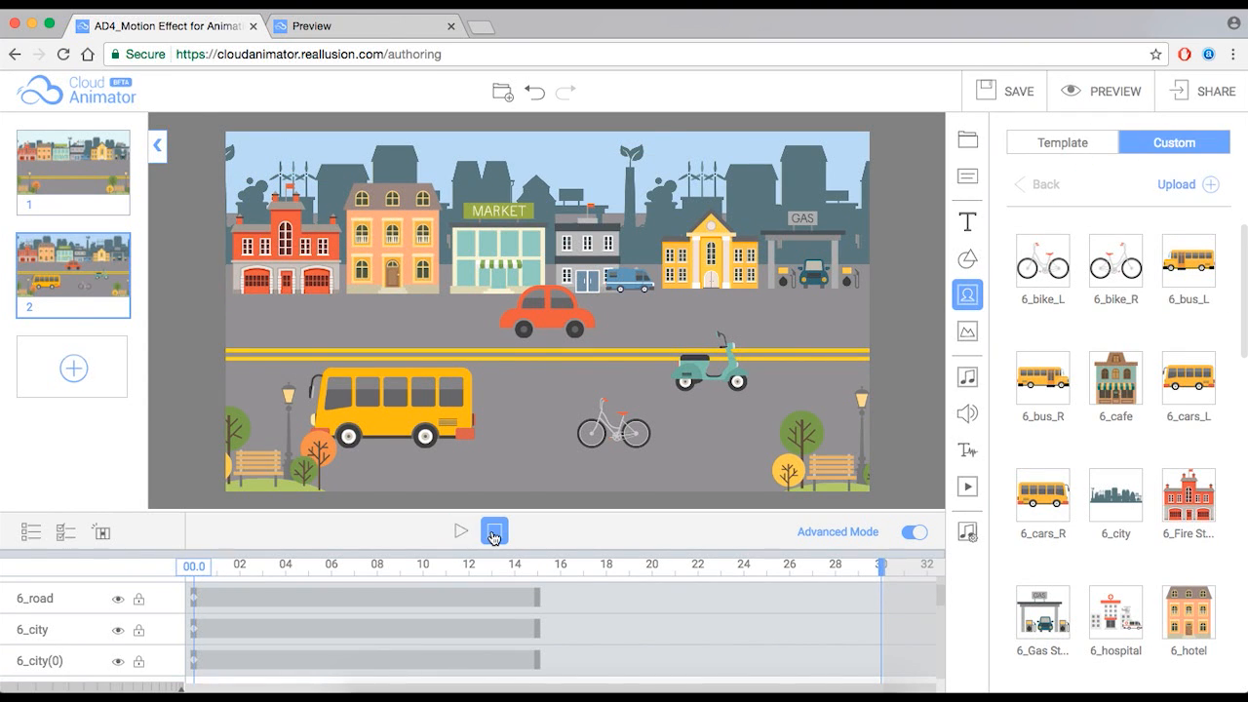
Apply the Zoom 3 entrance effect to the hotel in scene 2, with time Fast and zoom origin Bottom.
left_click(394, 237)
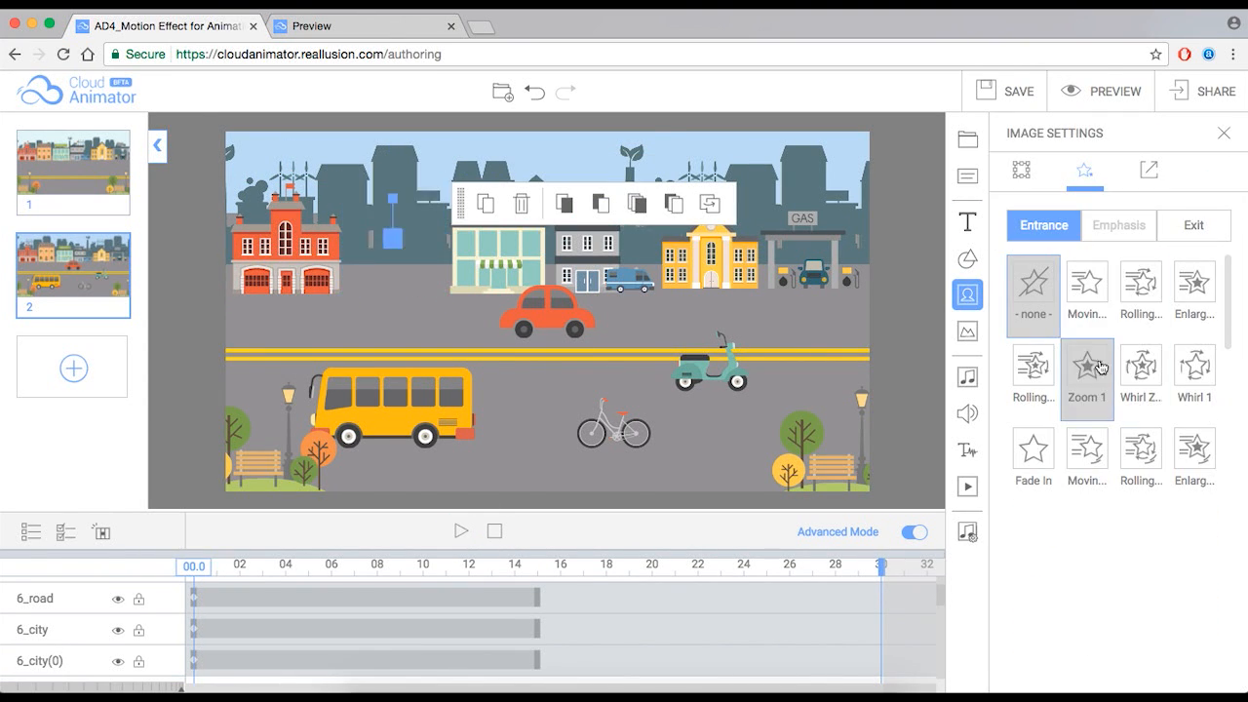
scroll(1065, 444, "down", 1)
scroll(1065, 443, "down", 5)
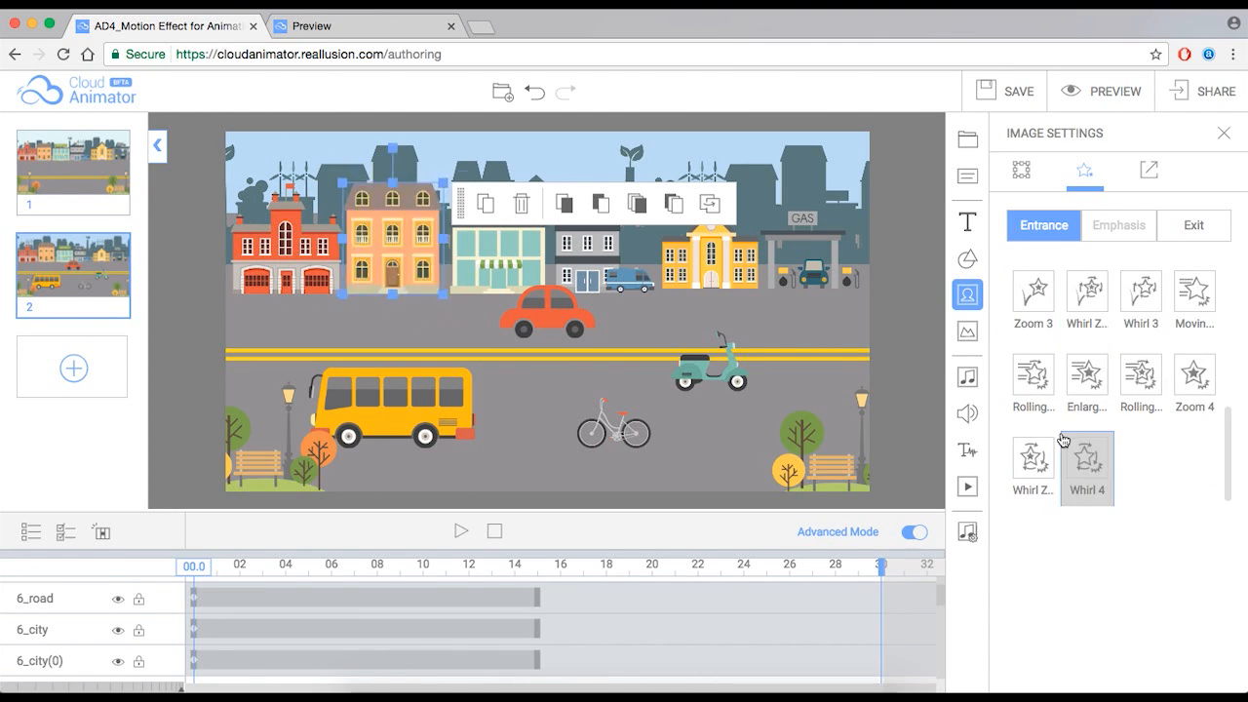
left_click(1033, 303)
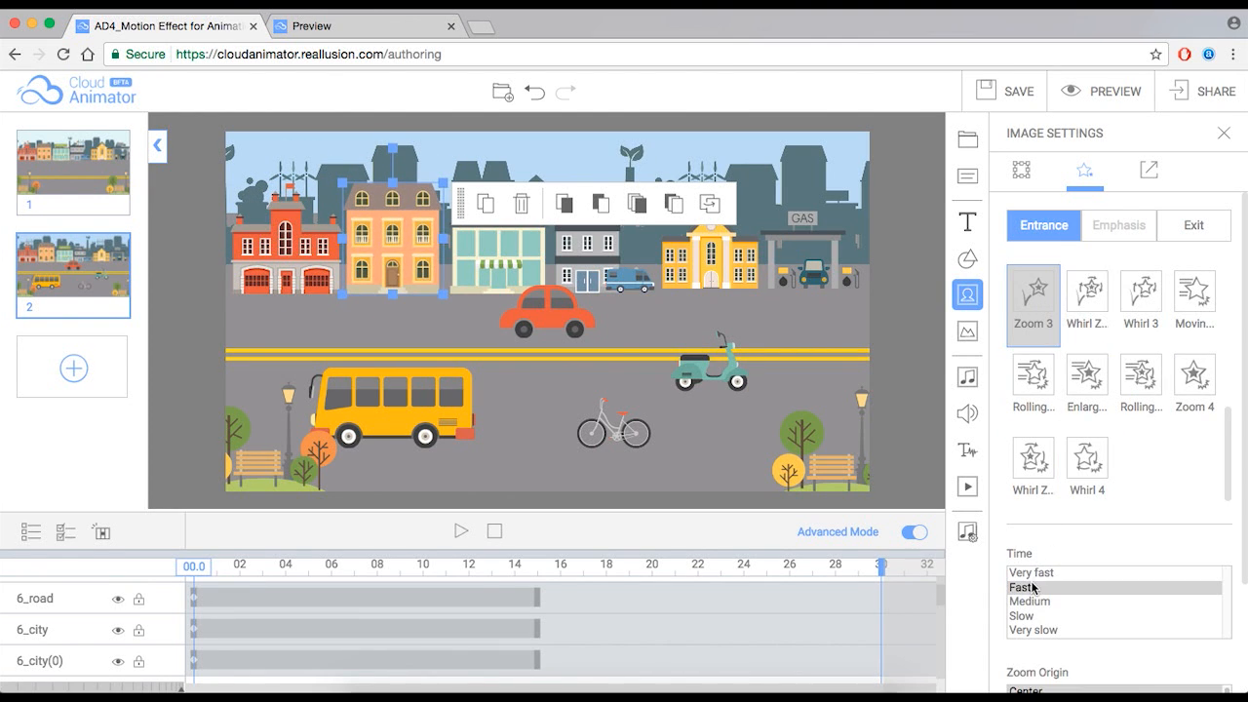
left_click(1033, 588)
scroll(1041, 614, "down", 4)
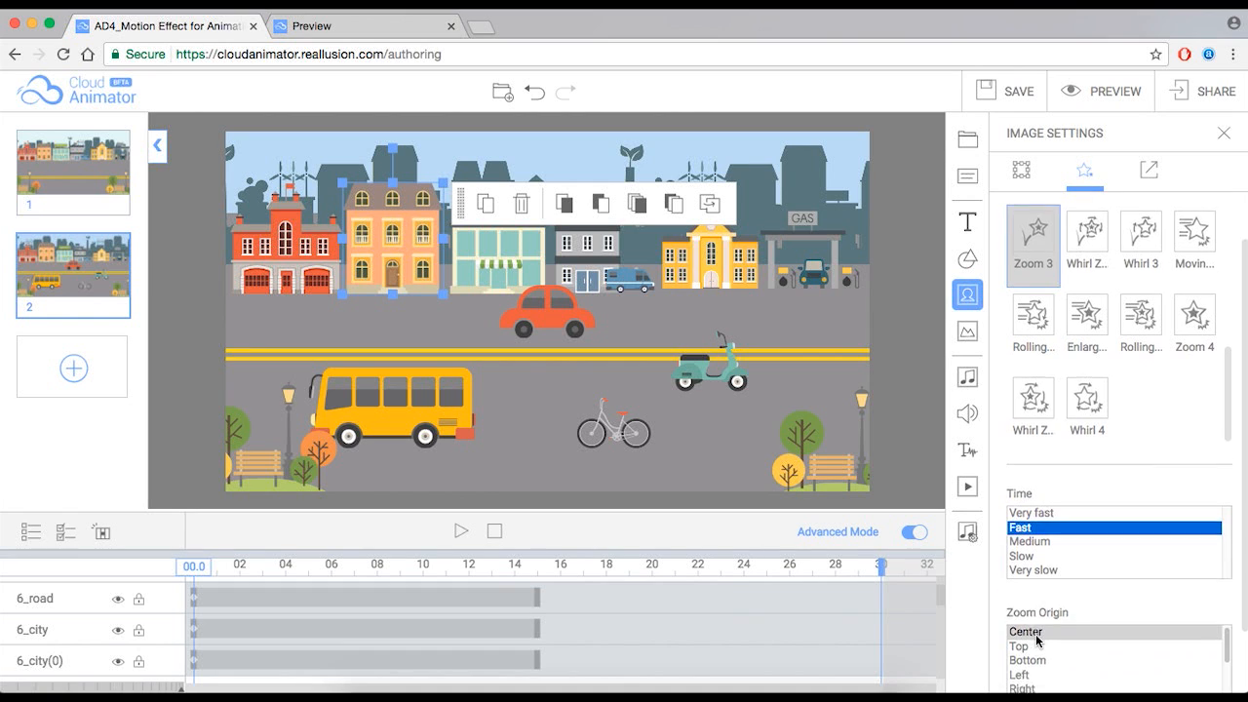
left_click(1028, 580)
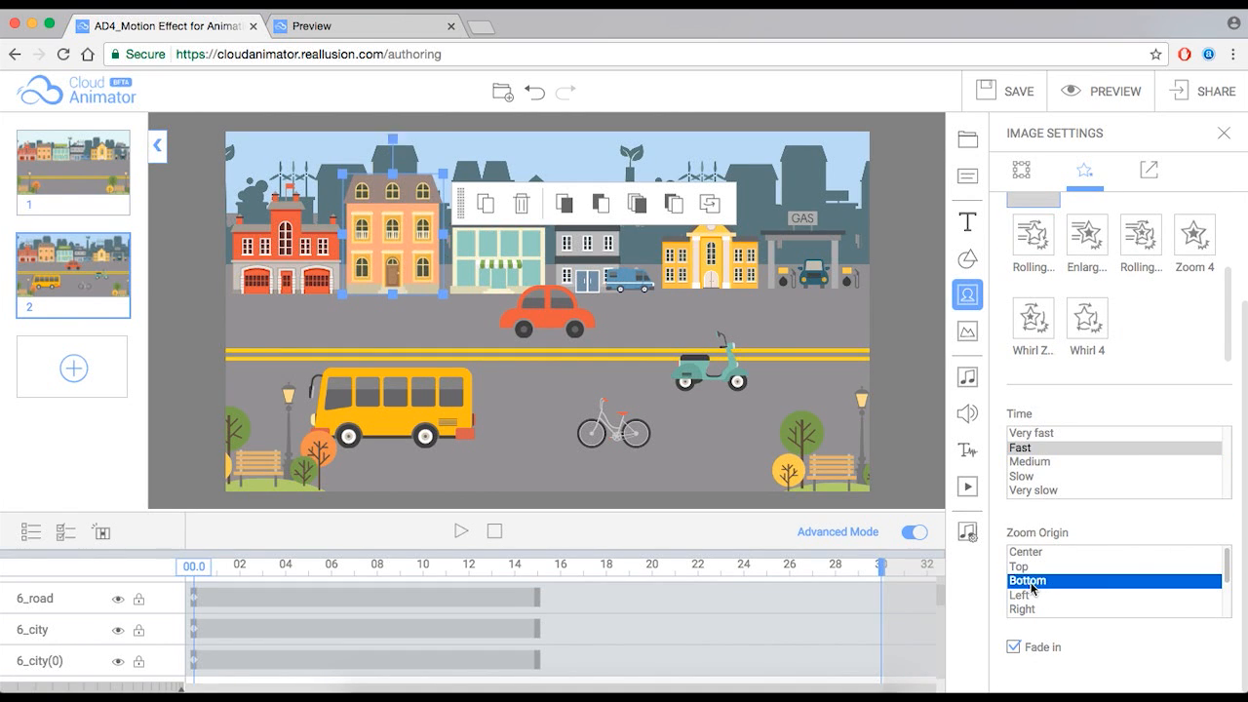
Give the market and the grey building with the blue van the Zoom 3 entrance effect with zoom origin Bottom.
left_click(499, 254)
left_click(1033, 294)
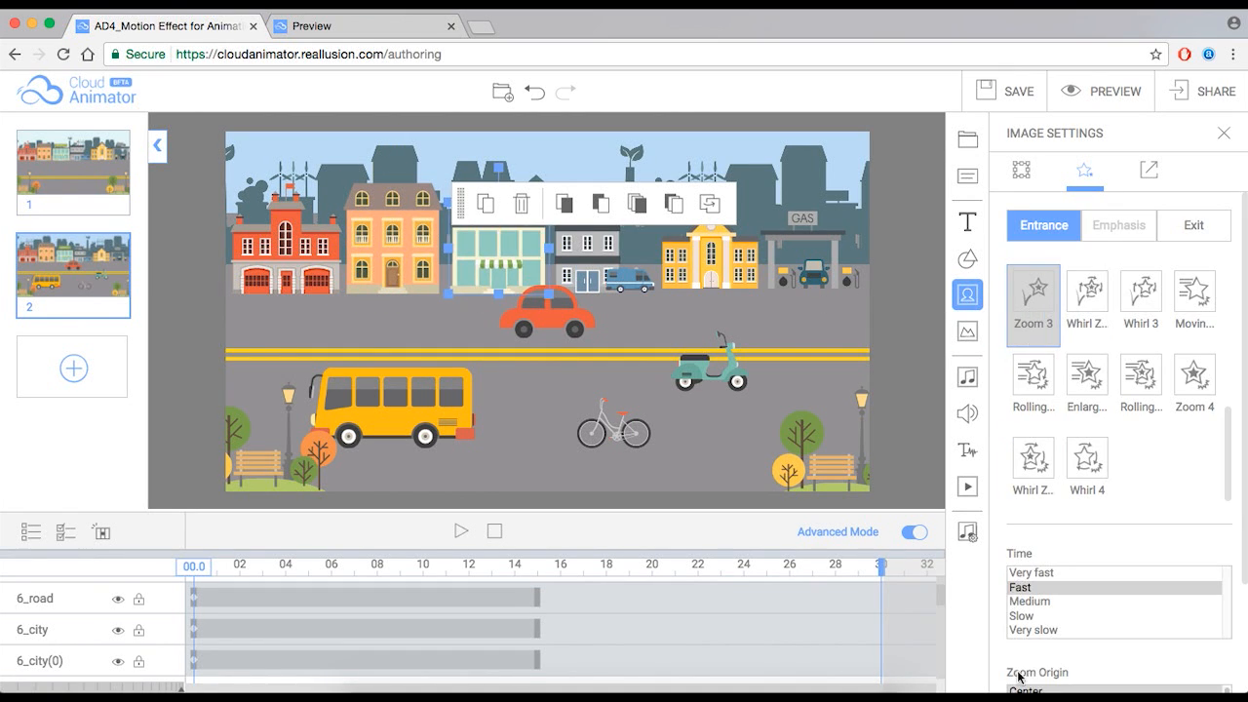
scroll(1048, 634, "down", 2)
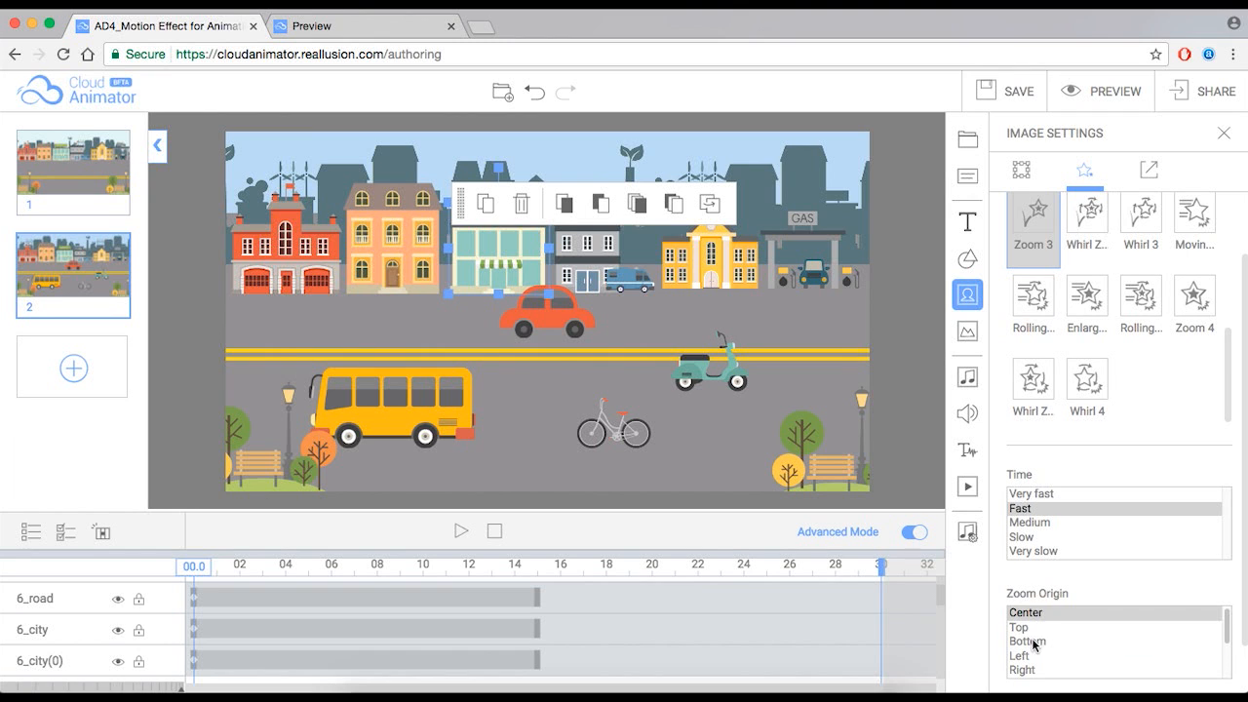
left_click(1034, 642)
left_click(600, 258)
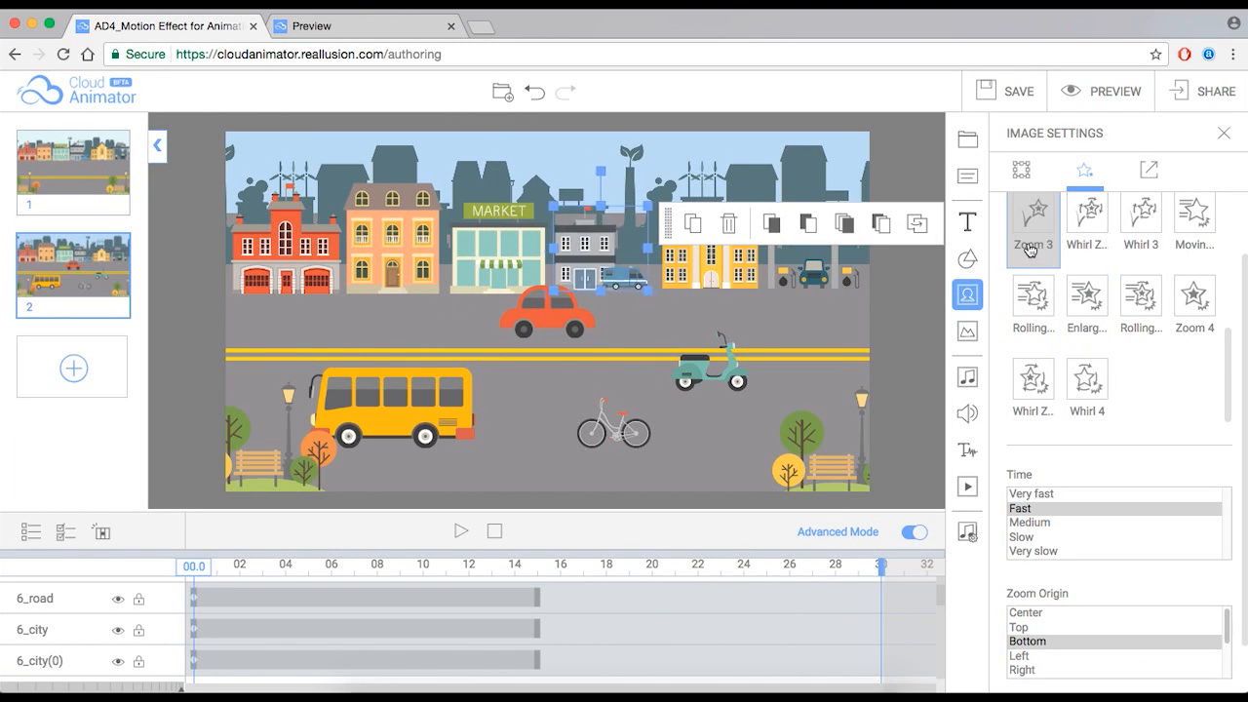
left_click(1036, 642)
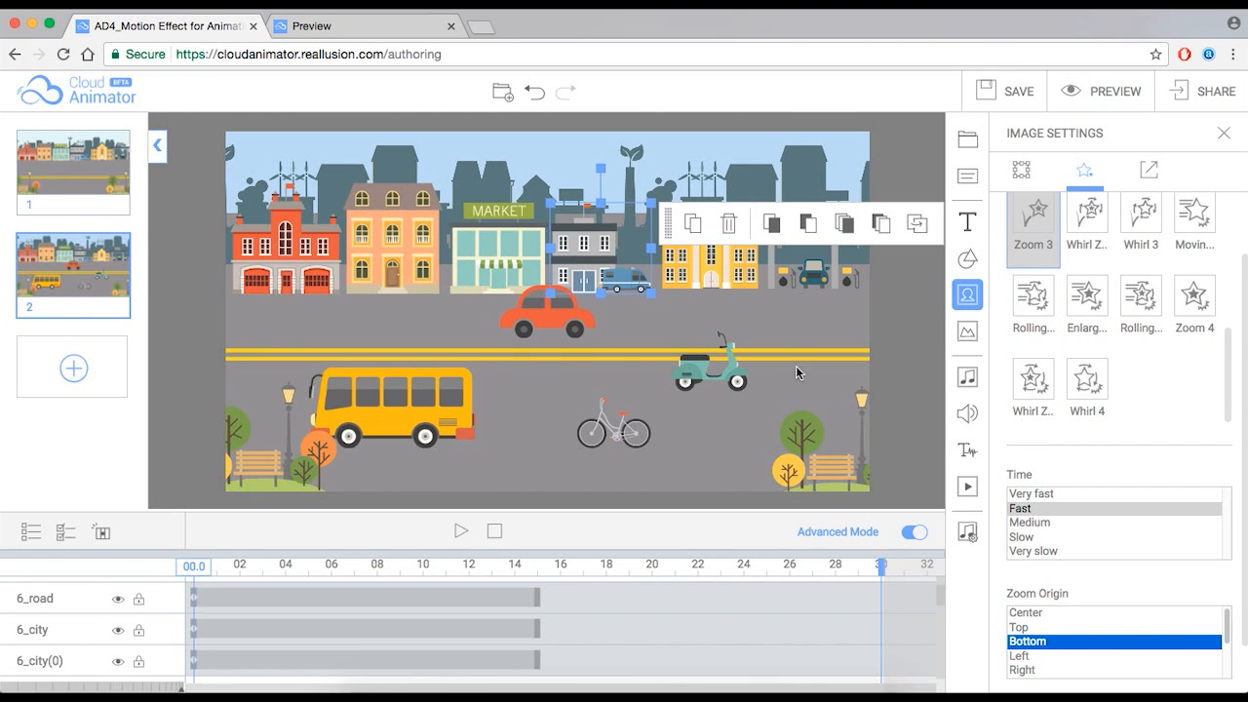
Apply the Zoom 3 entrance effect to the yellow columned building, with zoom origin Bottom.
left_click(729, 277)
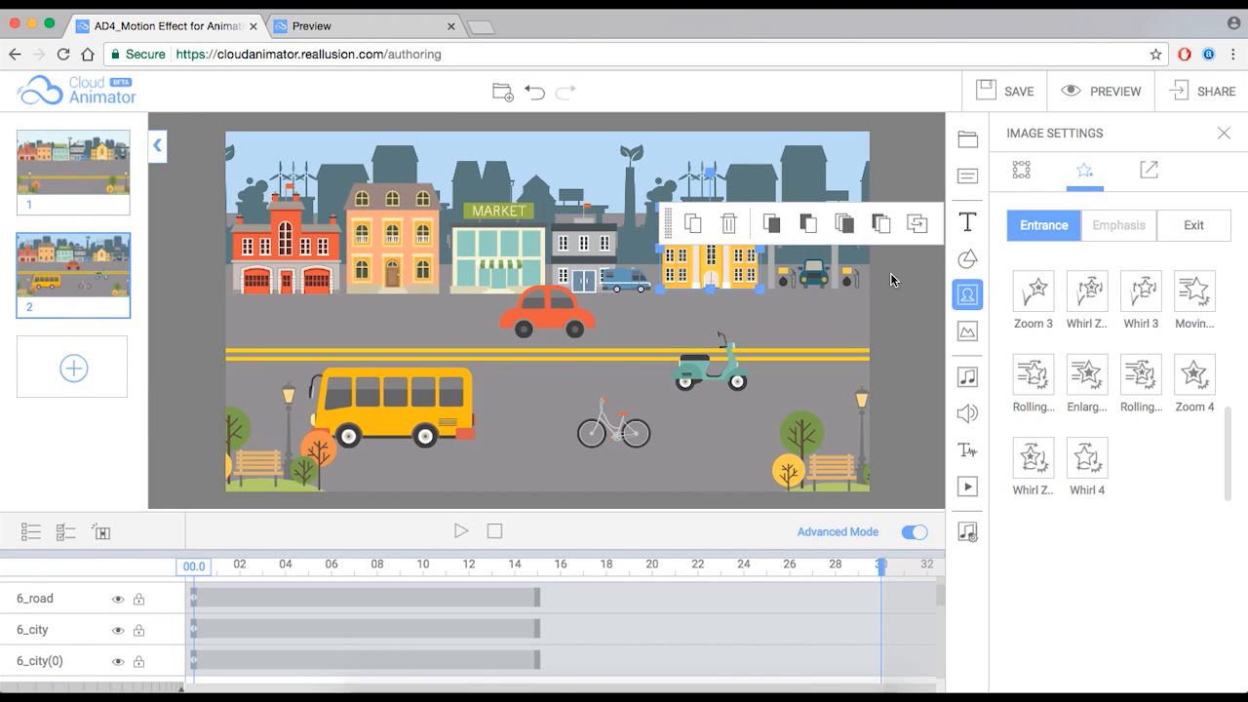
left_click(1028, 304)
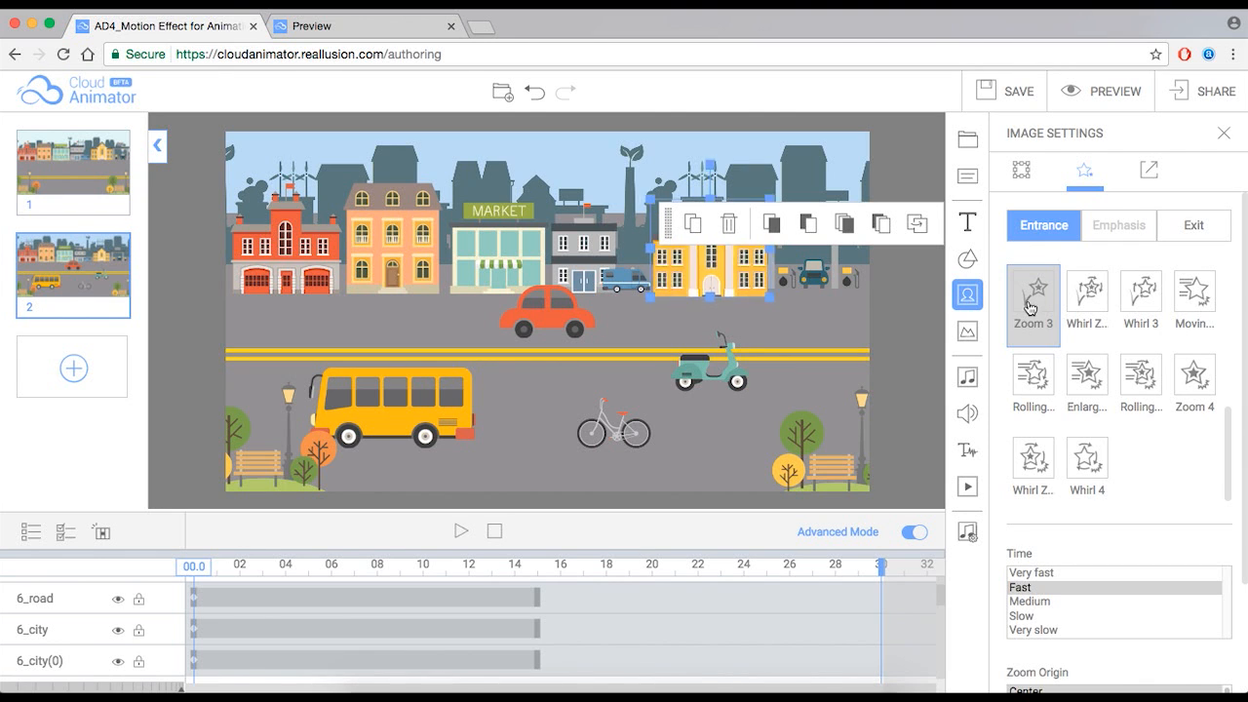
scroll(1162, 519, "down", 1)
scroll(1121, 527, "down", 3)
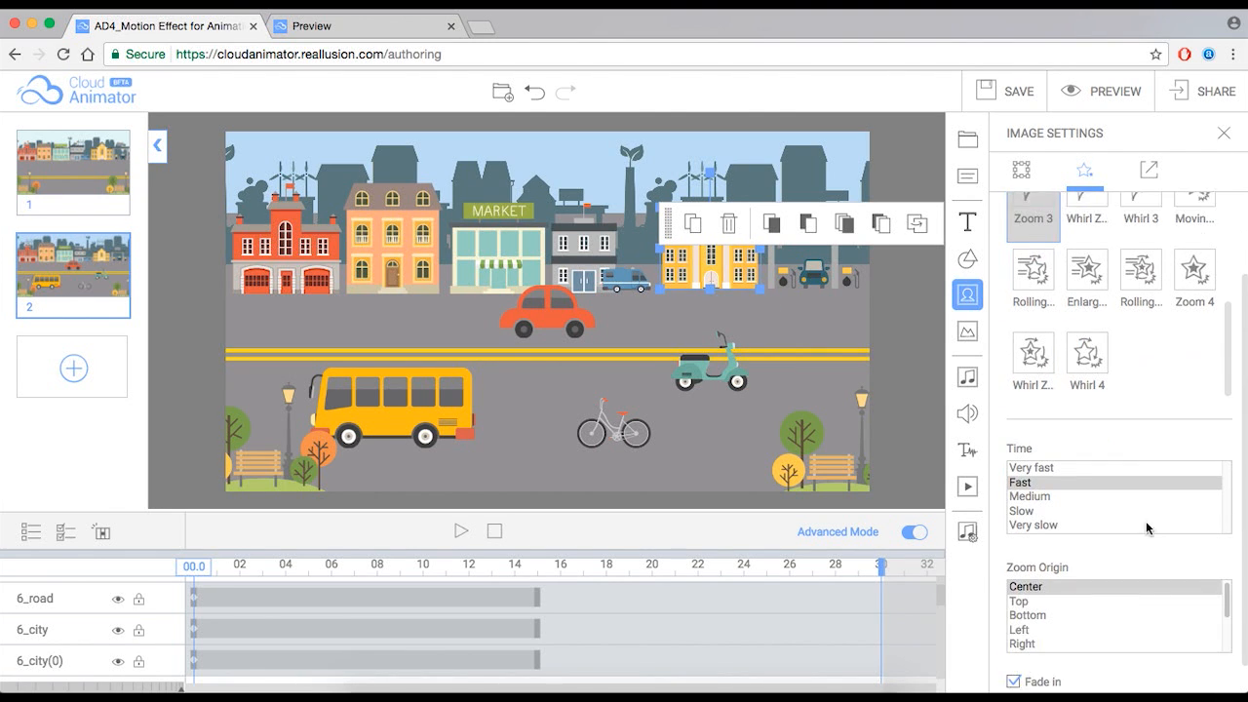
left_click(1057, 584)
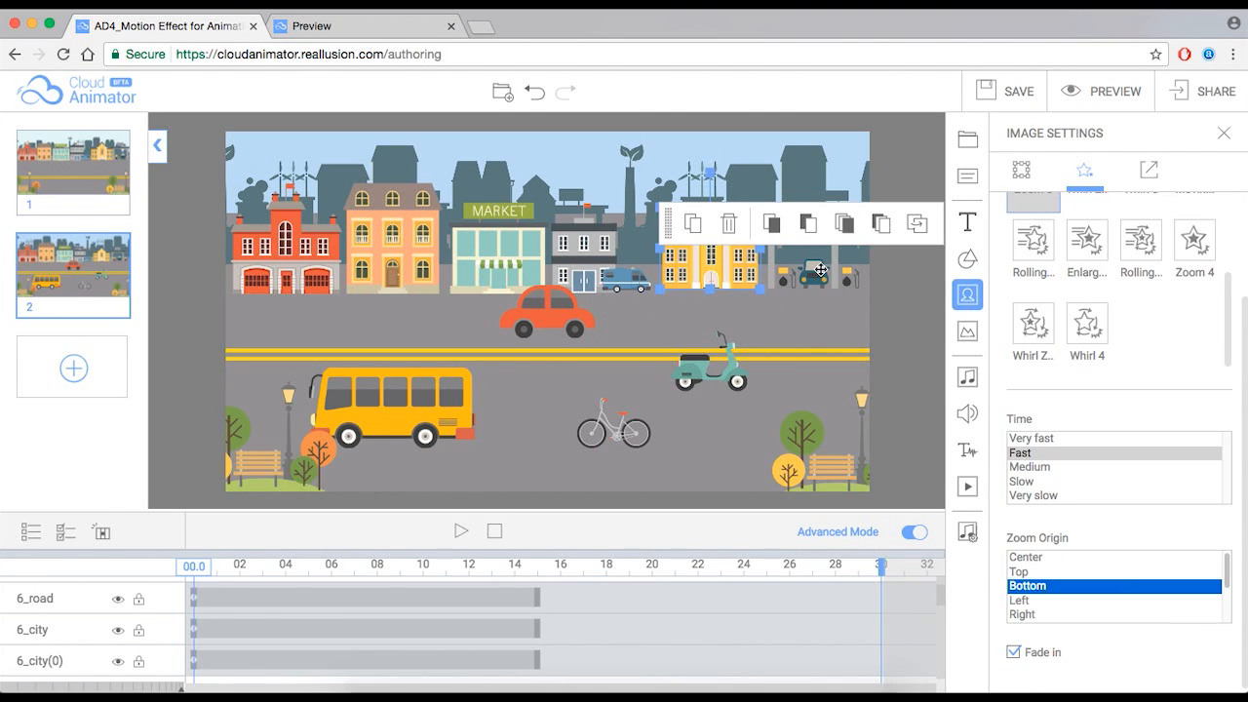
Apply the Zoom 3 entrance effect with zoom origin Bottom to the gas station, and play scene 2 to check the buildings.
scroll(1072, 410, "up", 3)
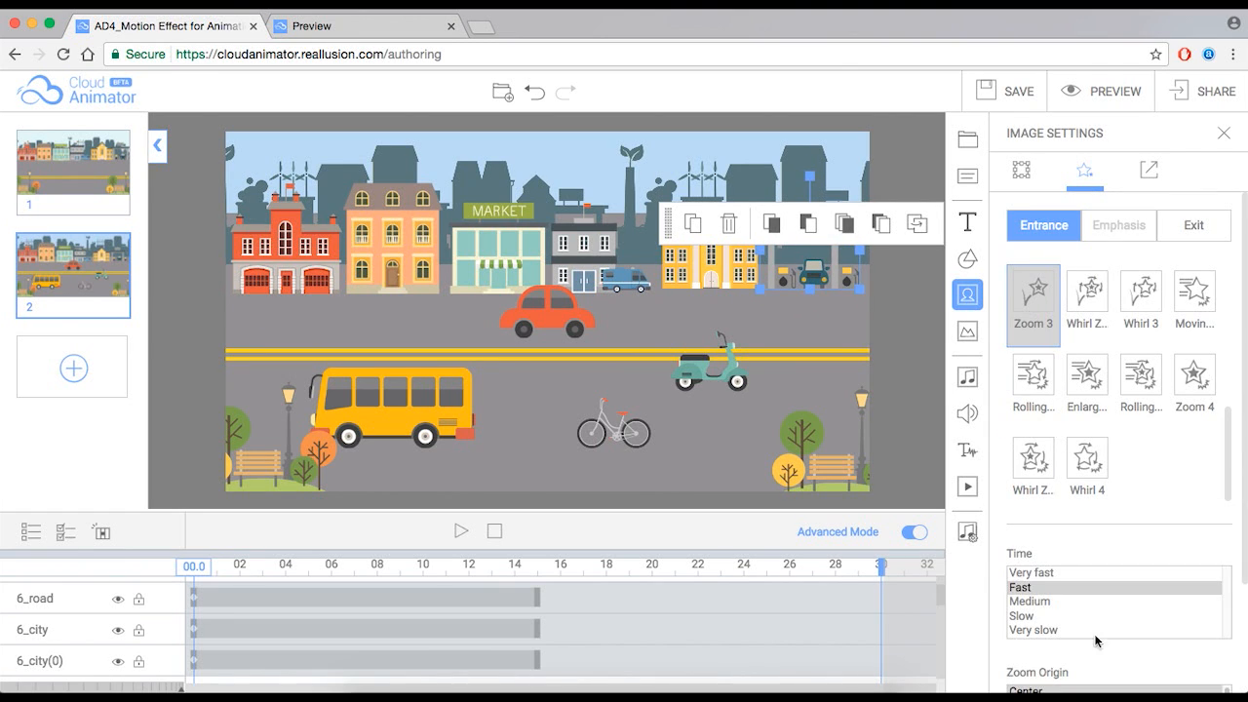
scroll(1097, 640, "down", 3)
left_click(1041, 580)
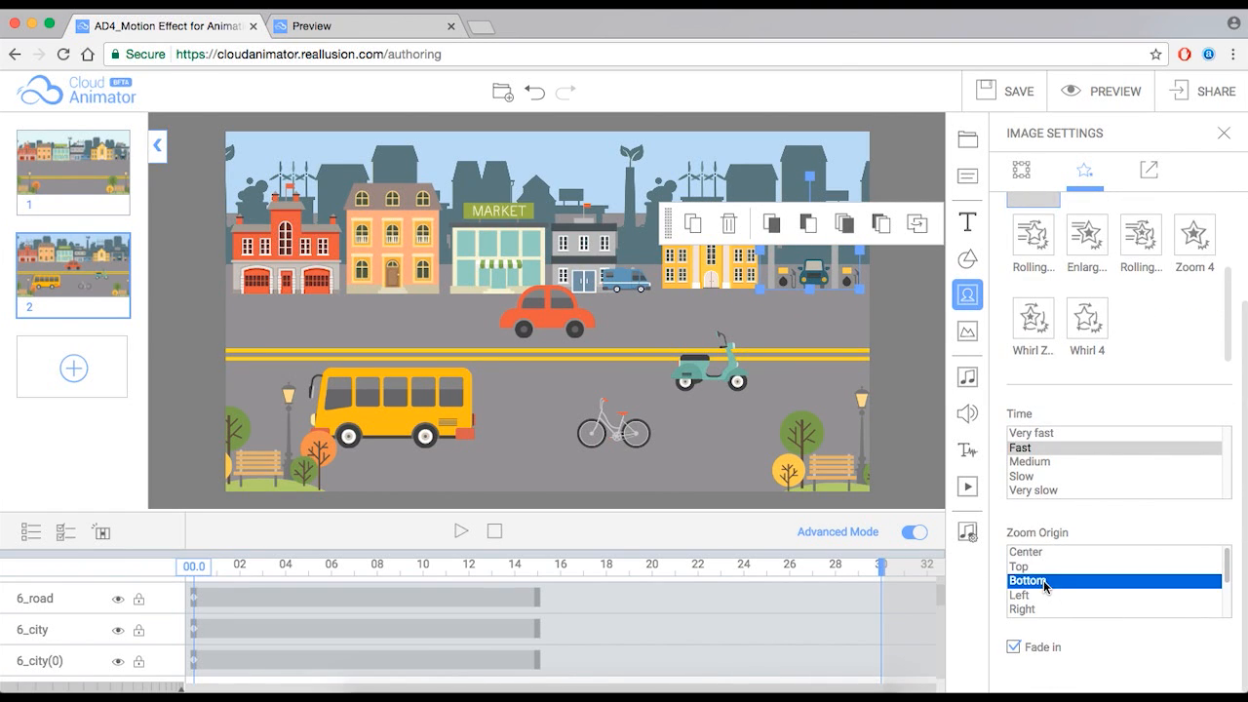
left_click(494, 534)
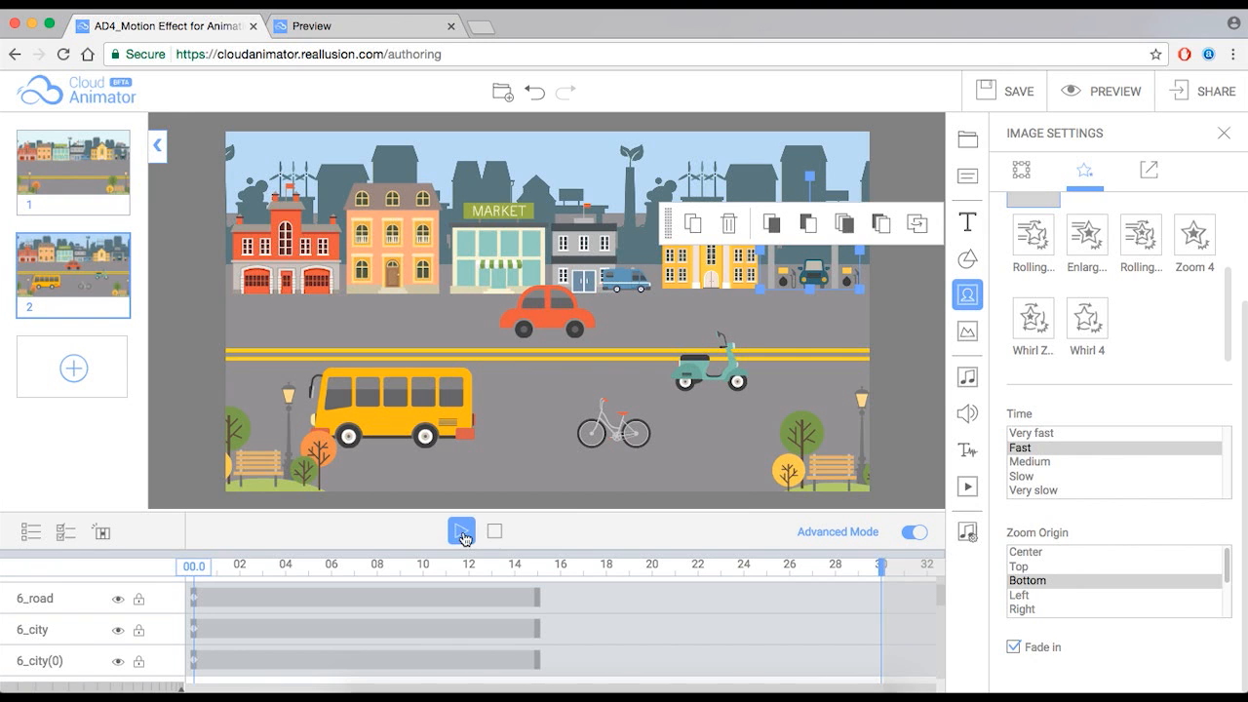
left_click(463, 535)
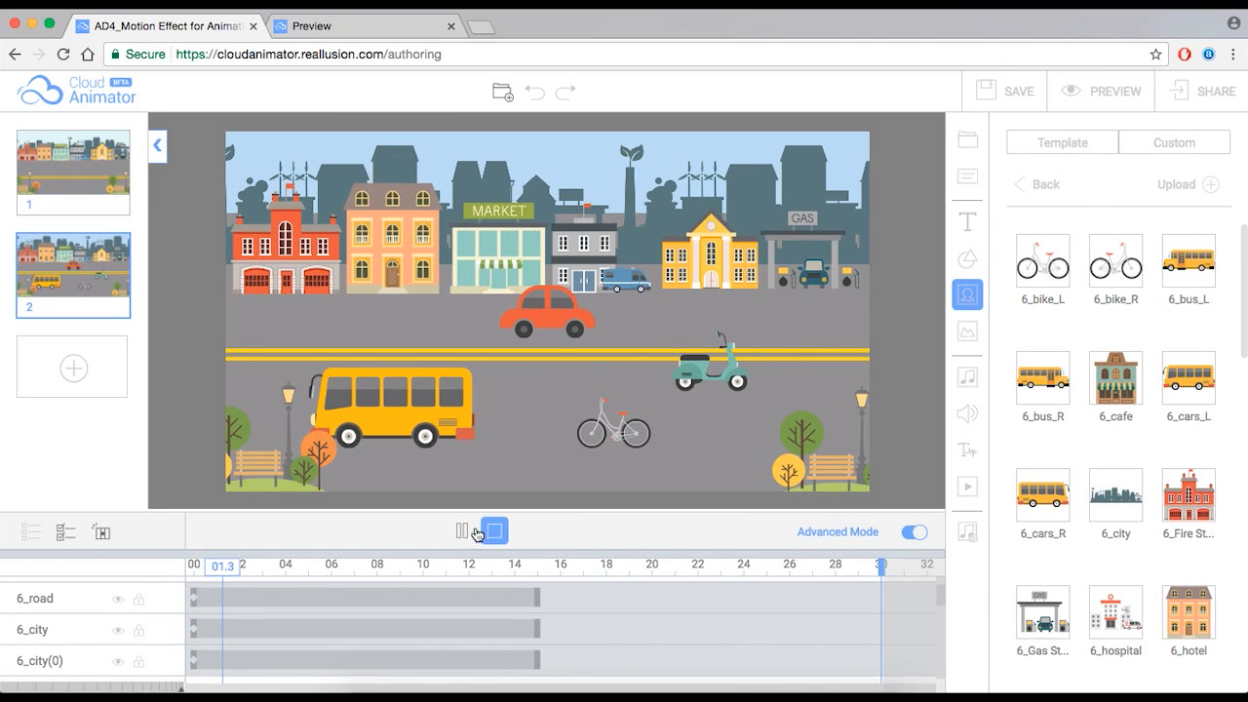
Reapply the Zoom 3 entrance effect to the grey building with the blue van, with zoom origin Bottom.
left_click(603, 261)
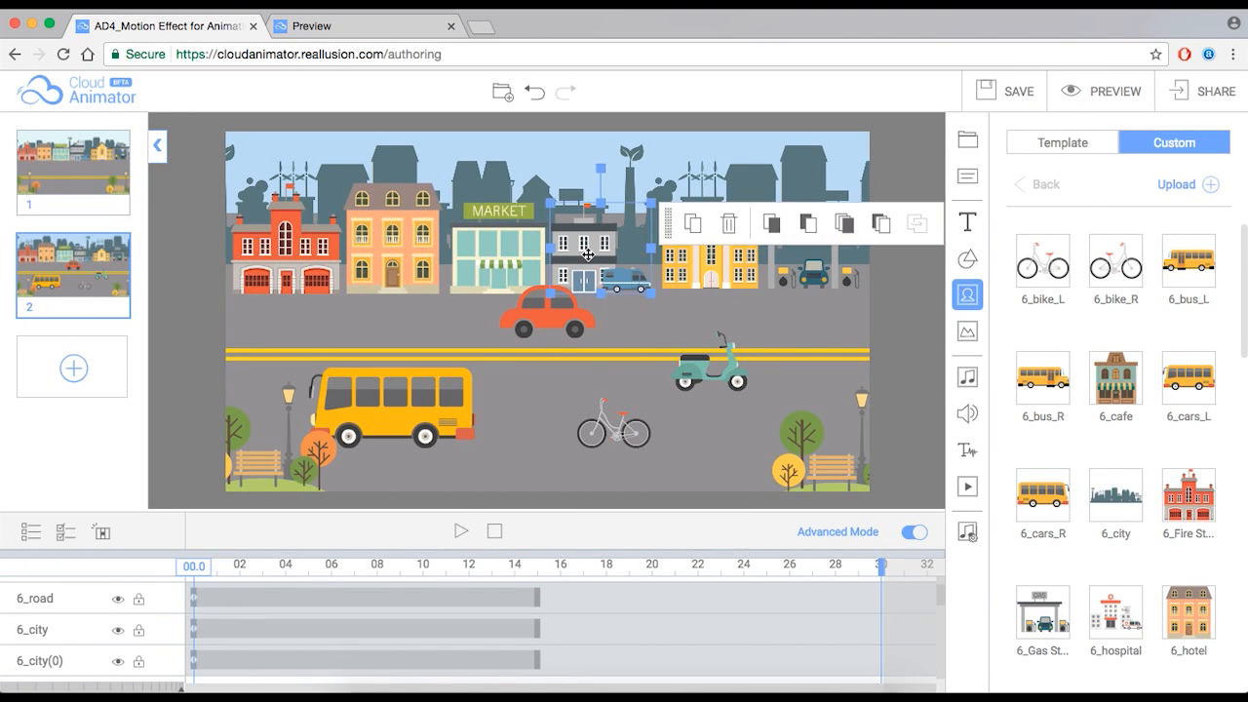
scroll(1041, 380, "down", 3)
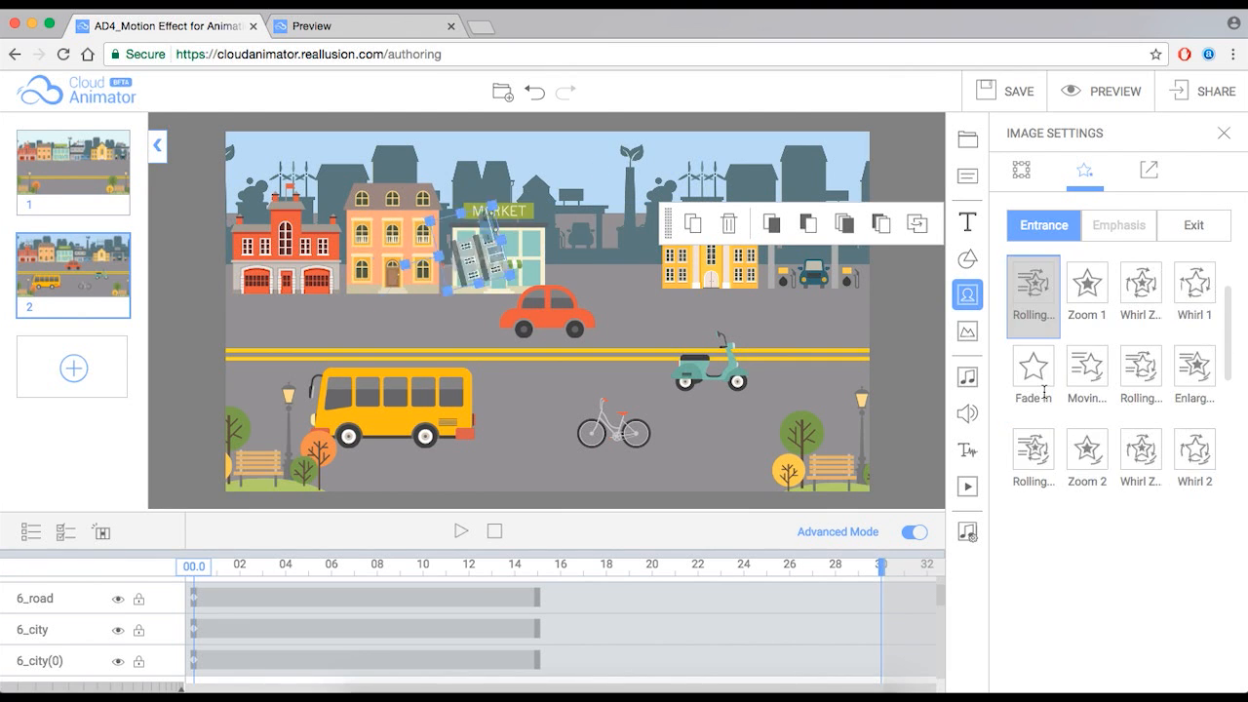
scroll(1035, 402, "down", 2)
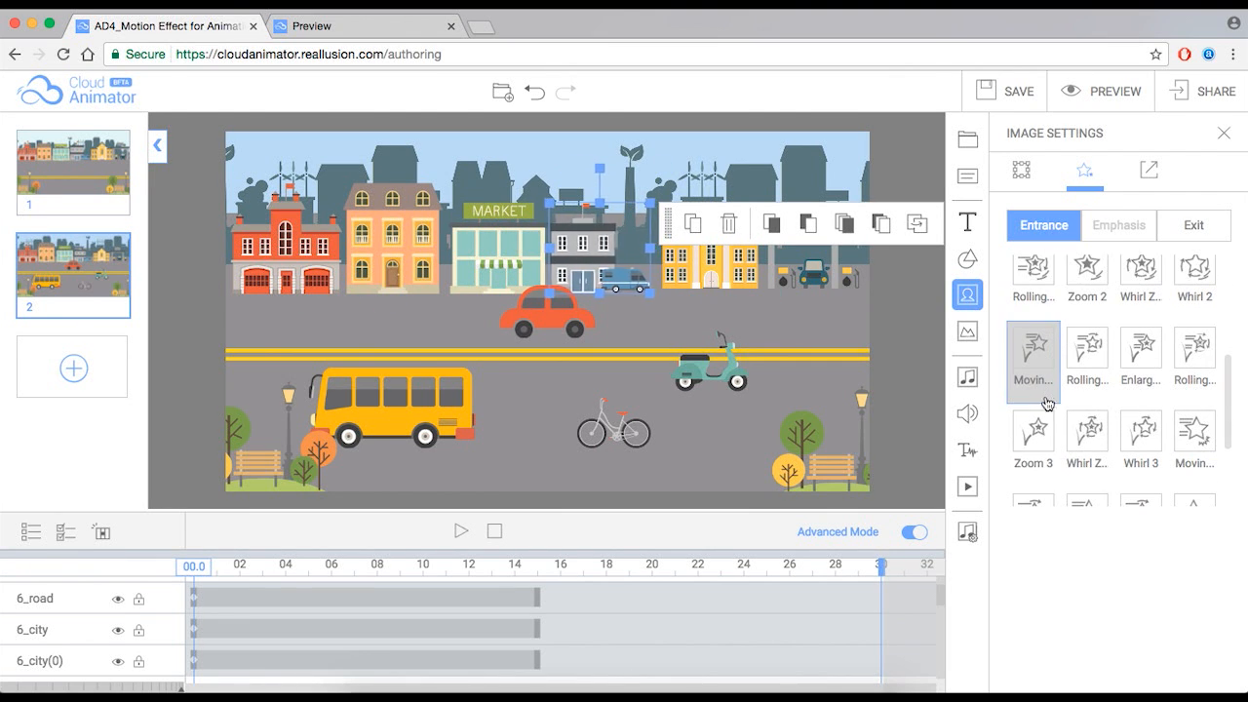
left_click(1038, 433)
scroll(1072, 554, "down", 2)
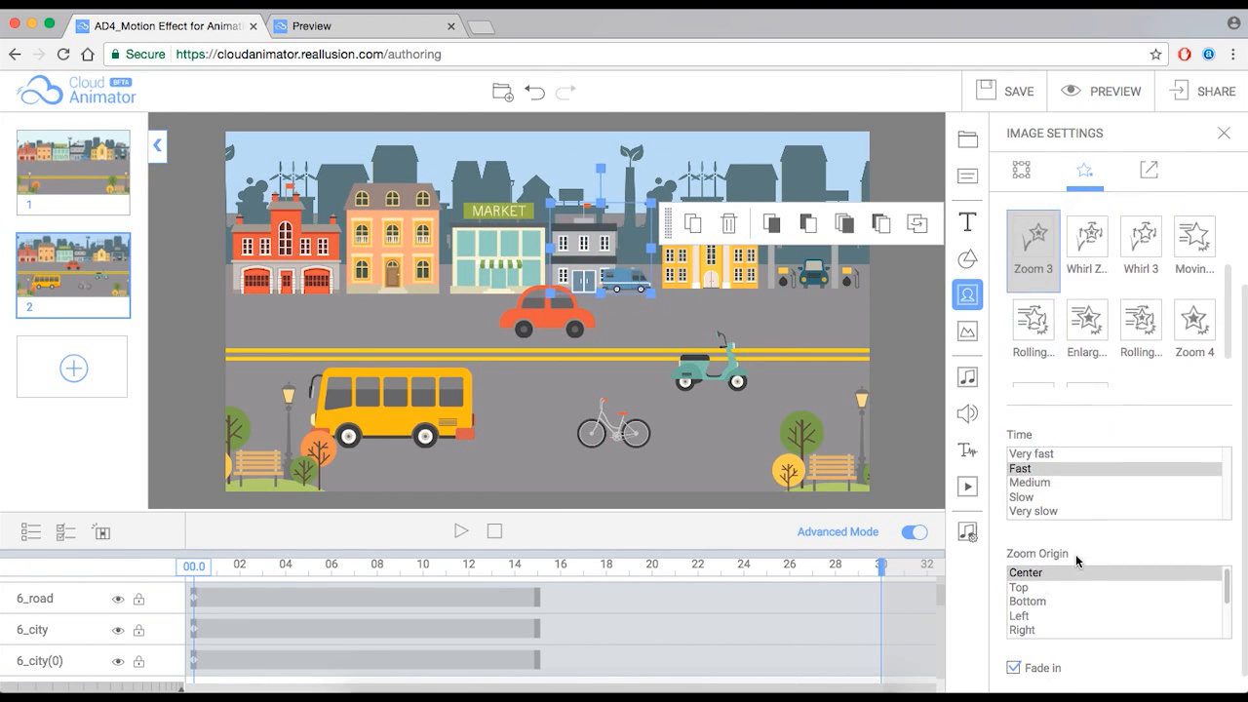
left_click(1040, 602)
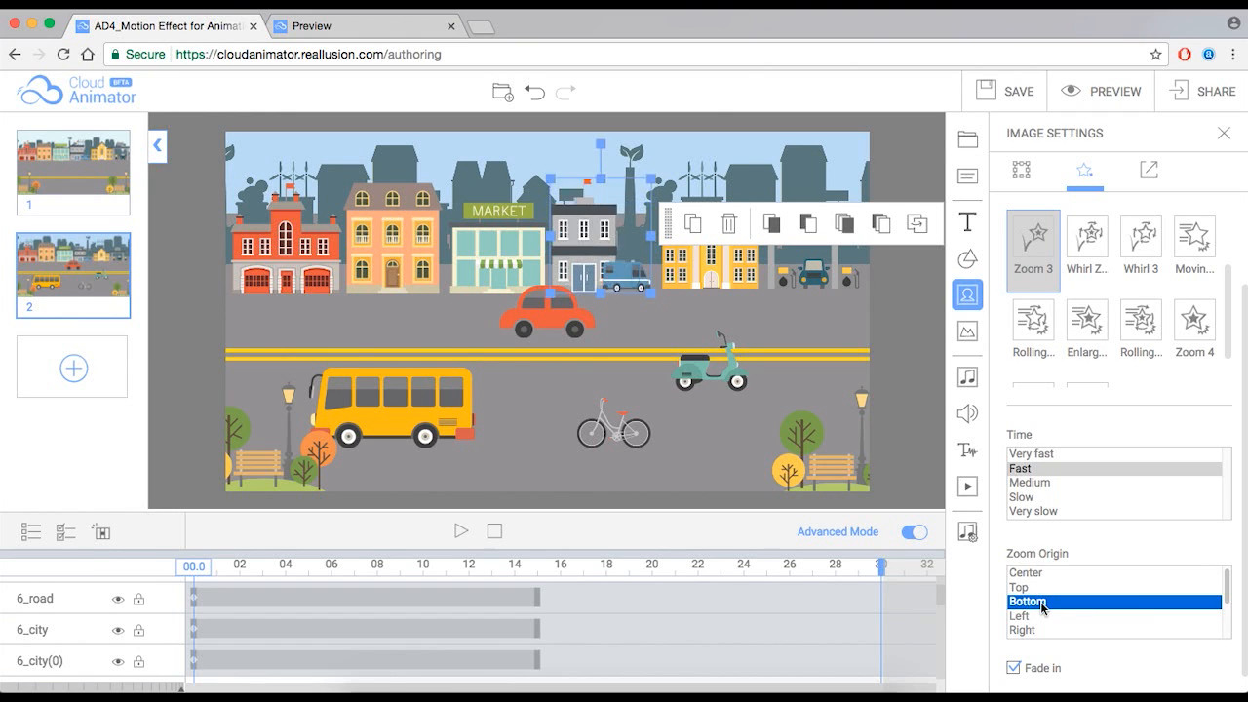
Play scene 2 and the example scene 1 to compare their entrance effects.
left_click(494, 532)
left_click(466, 534)
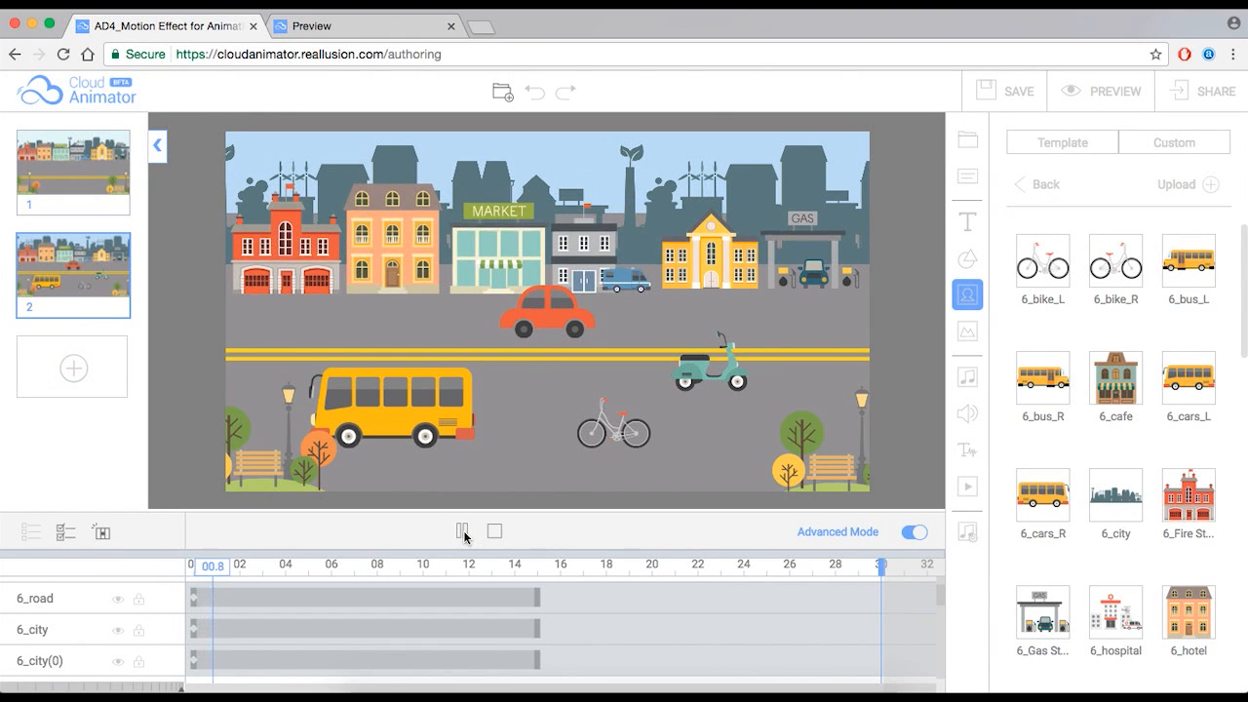
left_click(494, 531)
left_click(73, 171)
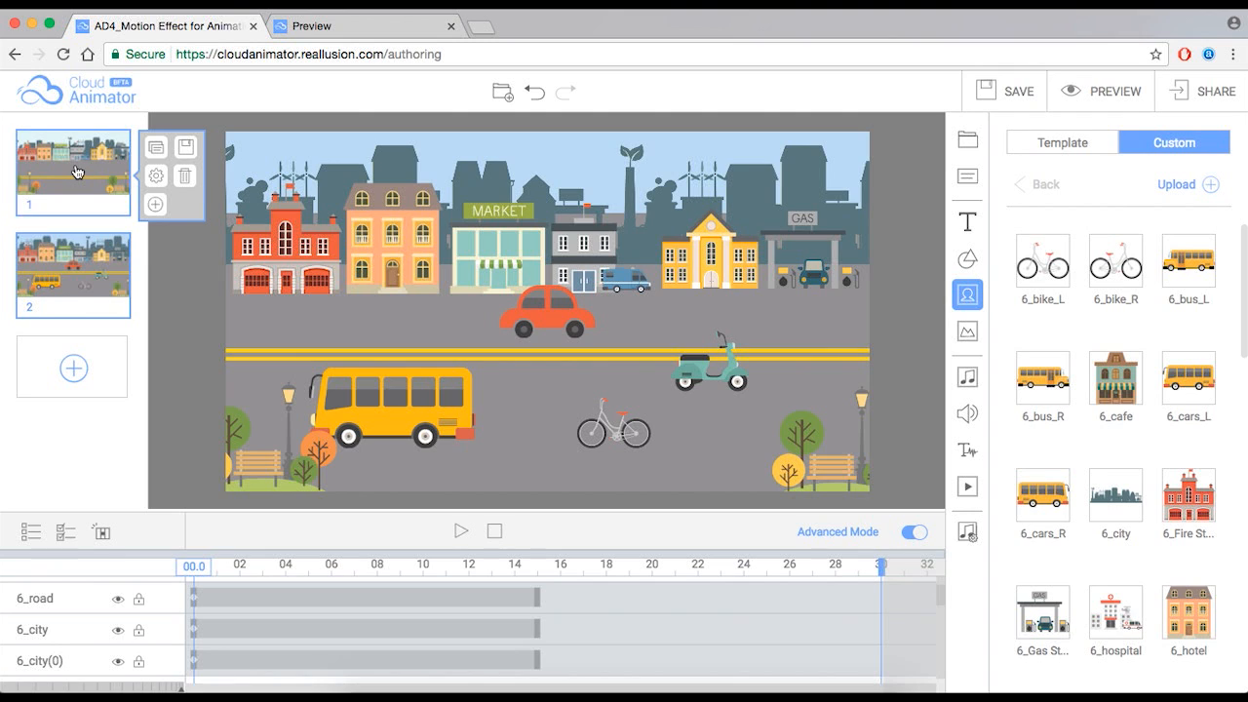
left_click(467, 534)
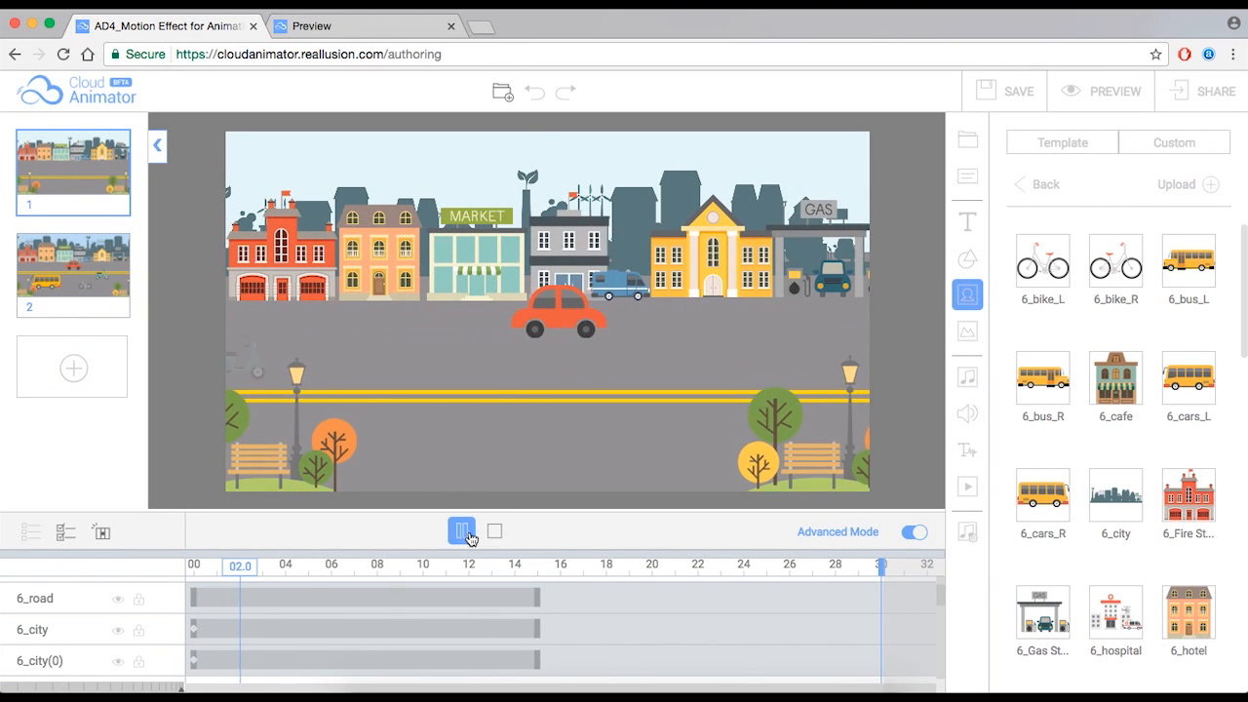
left_click(465, 532)
Apply the Zoom 3 entrance effect with zoom origin Bottom to the park beside the bus in scene 2.
mouse_move(71, 311)
left_click(88, 283)
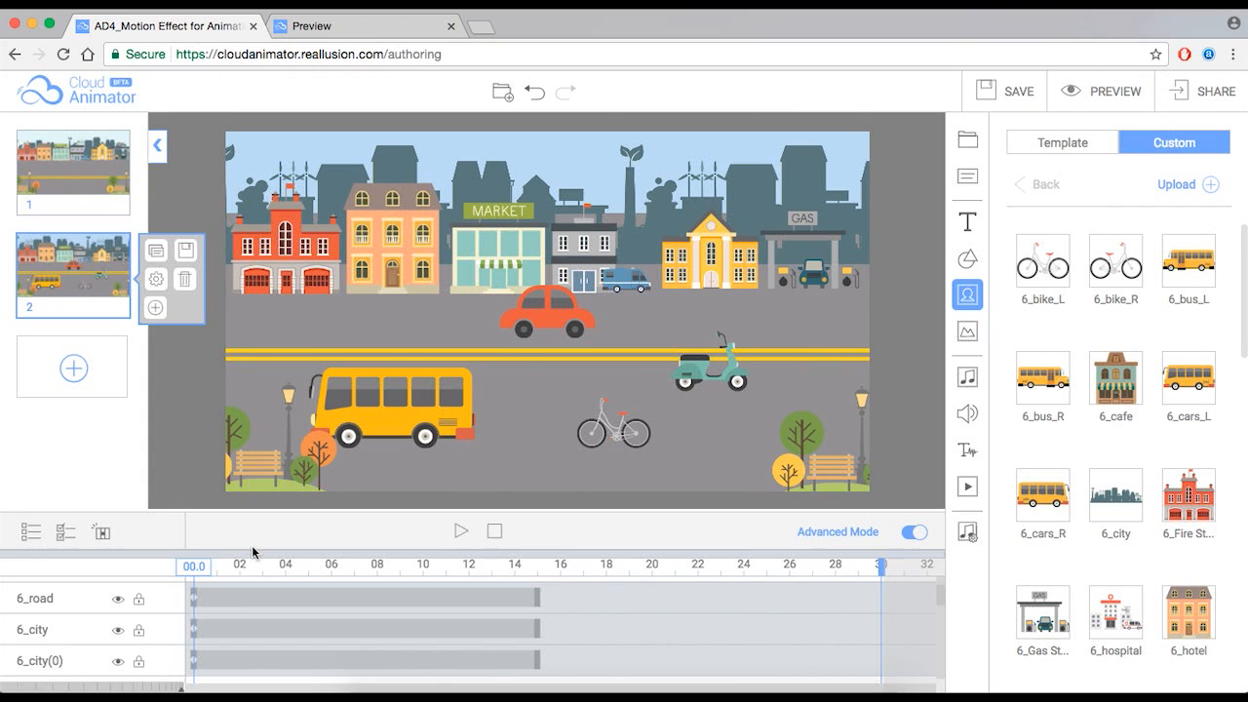
left_click(289, 467)
scroll(1126, 409, "down", 2)
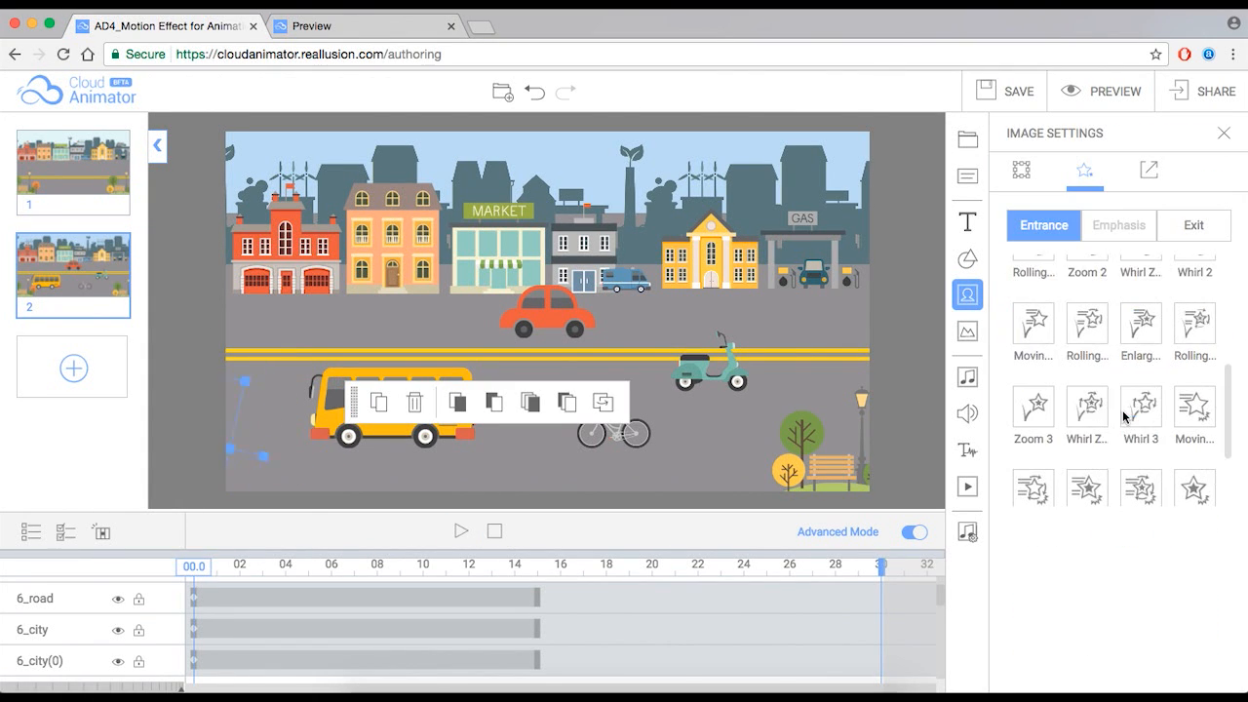
left_click(1034, 387)
scroll(1062, 515, "down", 3)
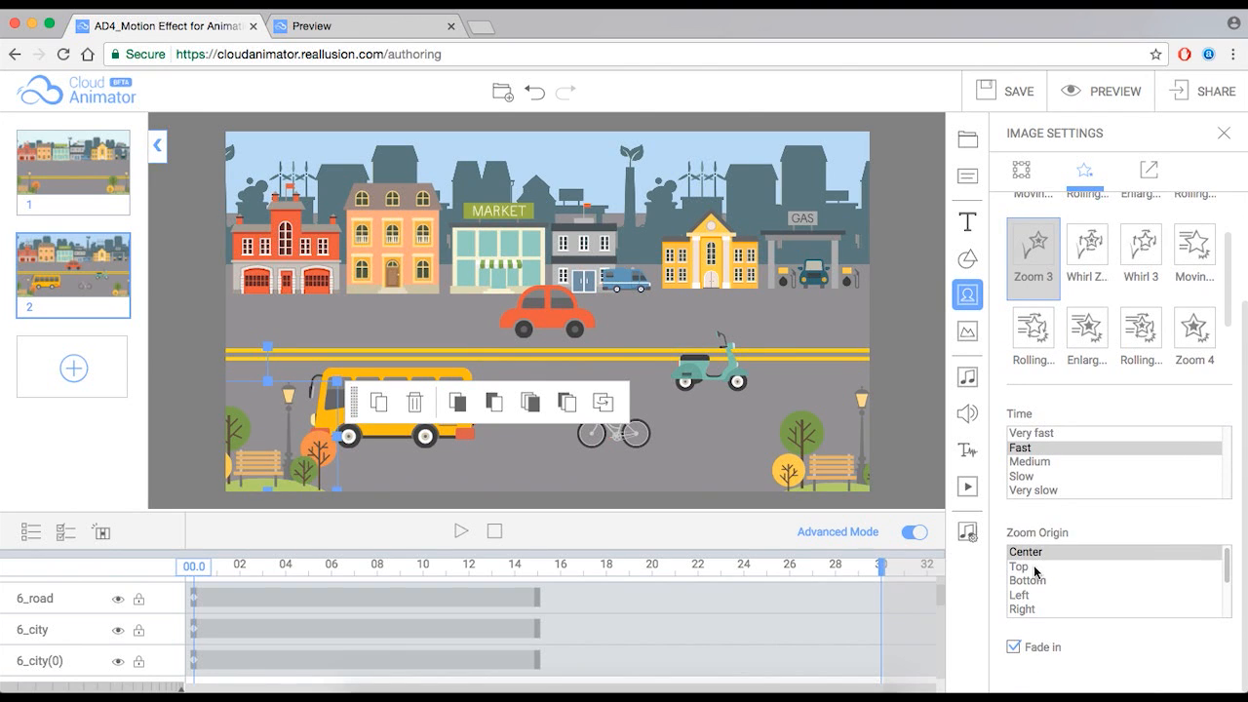
left_click(1035, 579)
Apply the Zoom 3 entrance effect with zoom origin Bottom to the park below the scooter, and play scene 2 to check it.
left_click(836, 460)
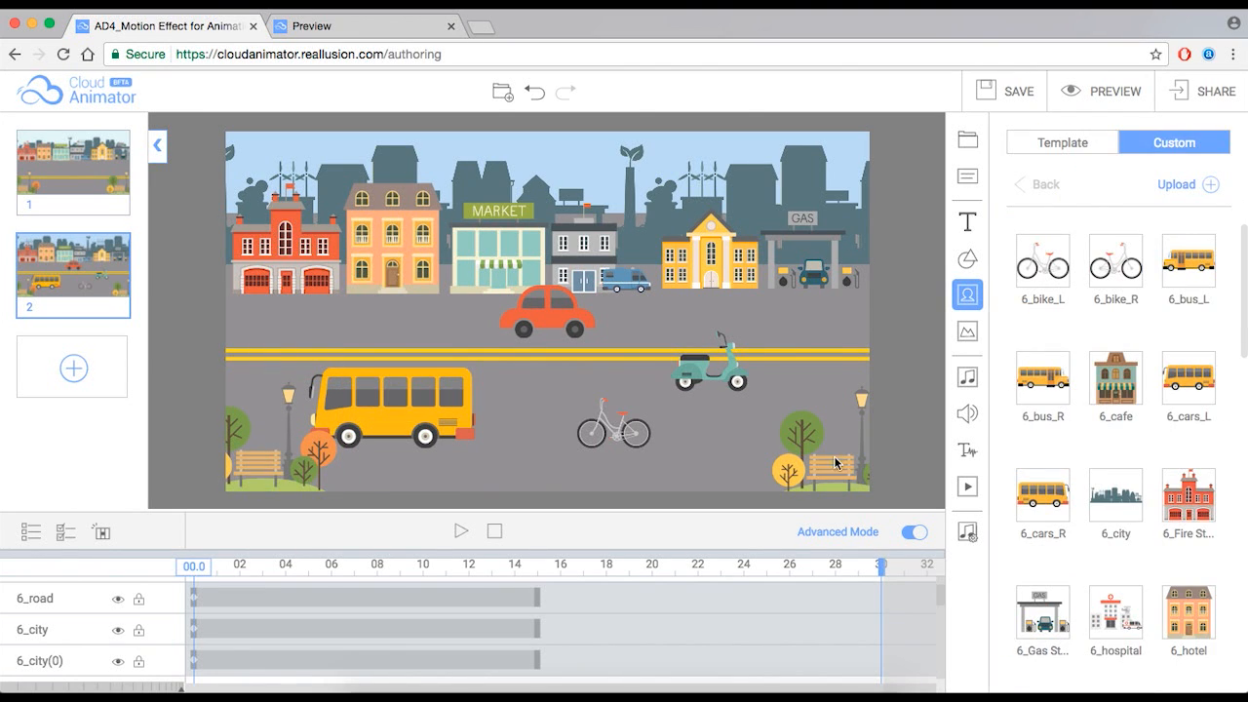
left_click(836, 463)
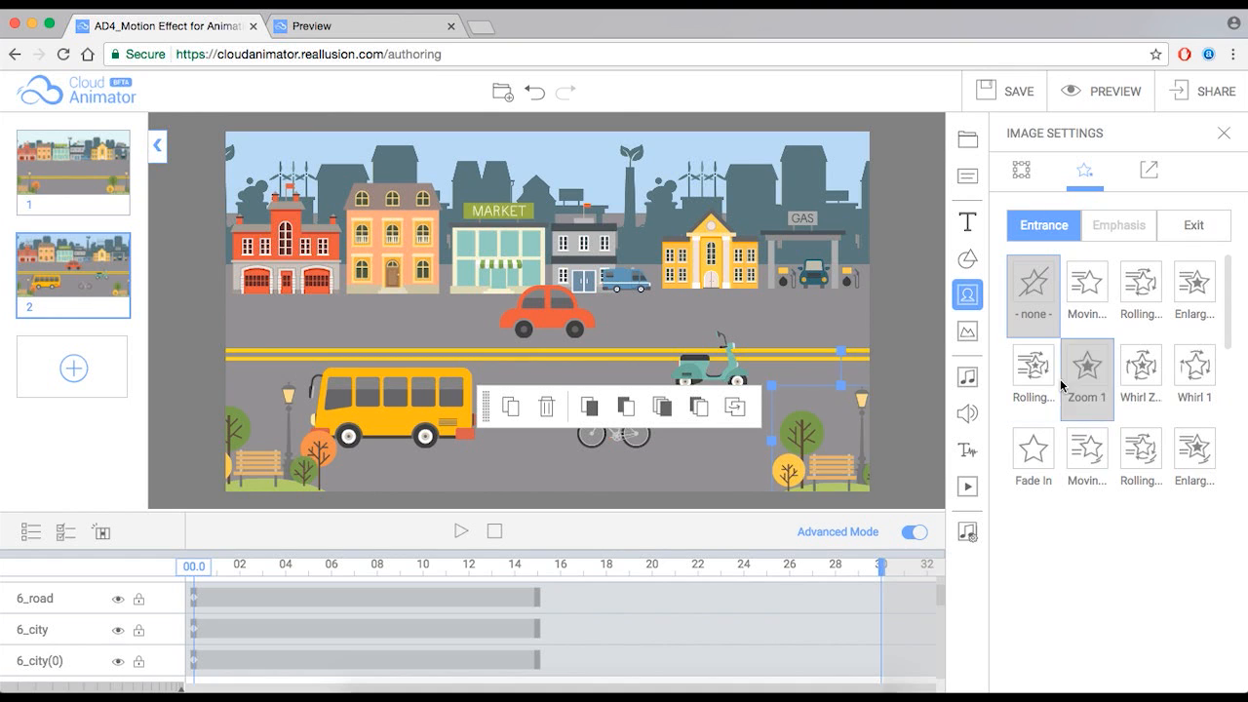
scroll(1072, 390, "down", 4)
left_click(1048, 395)
left_click(1033, 279)
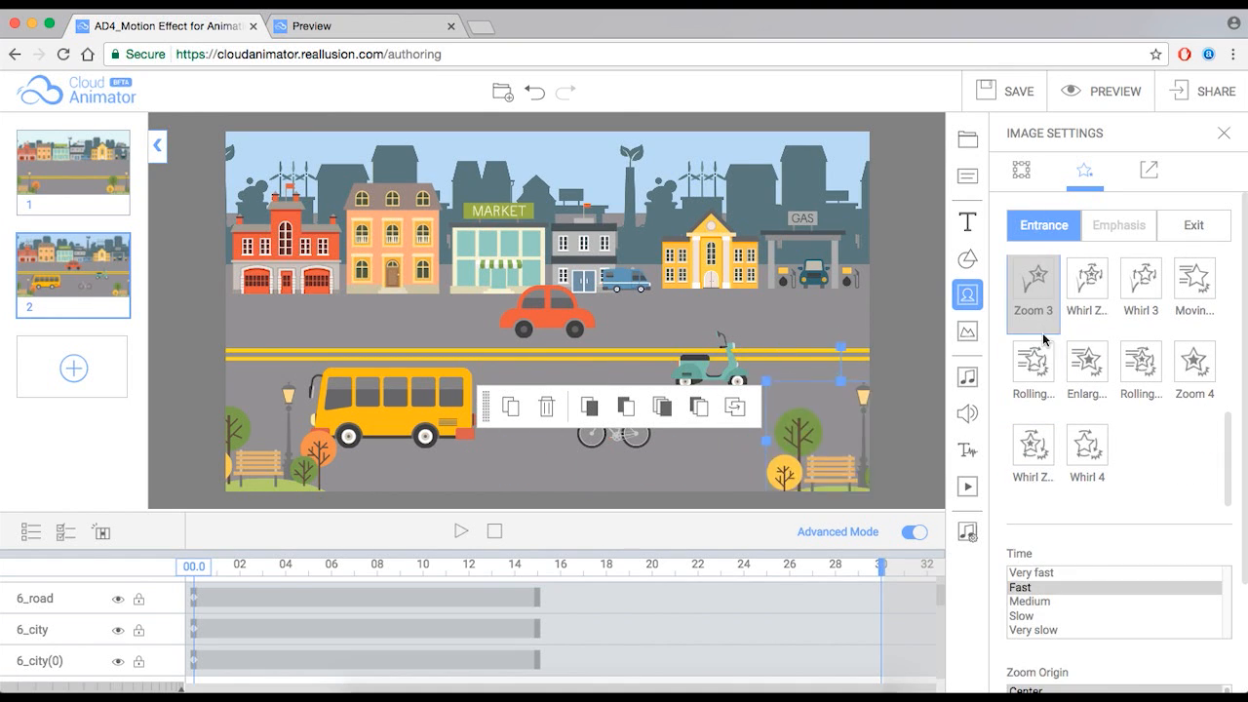
scroll(1057, 550, "down", 3)
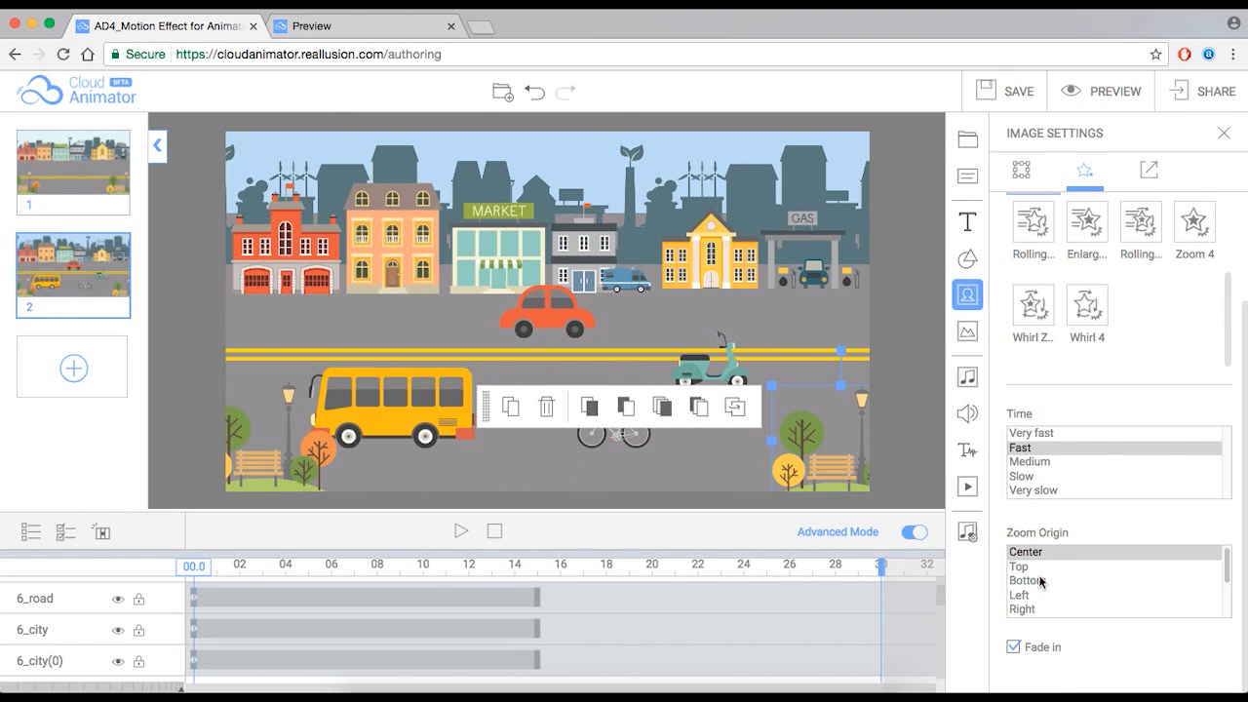
left_click(1035, 580)
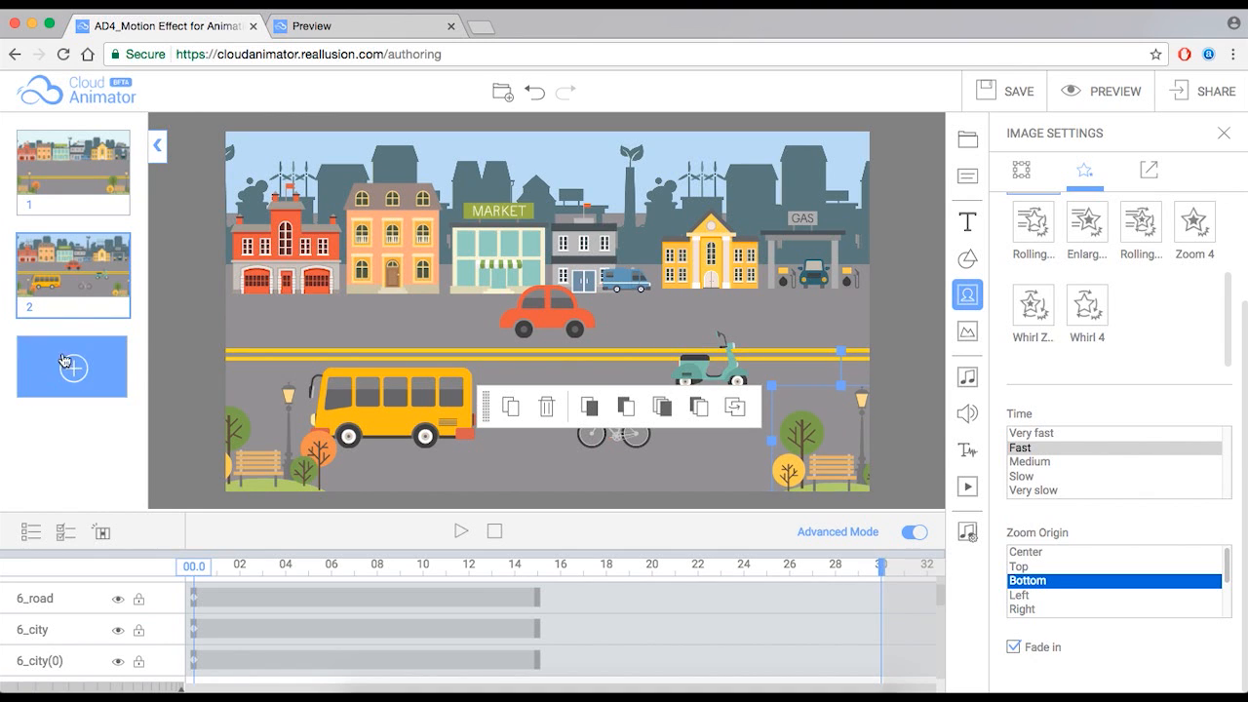
left_click(463, 535)
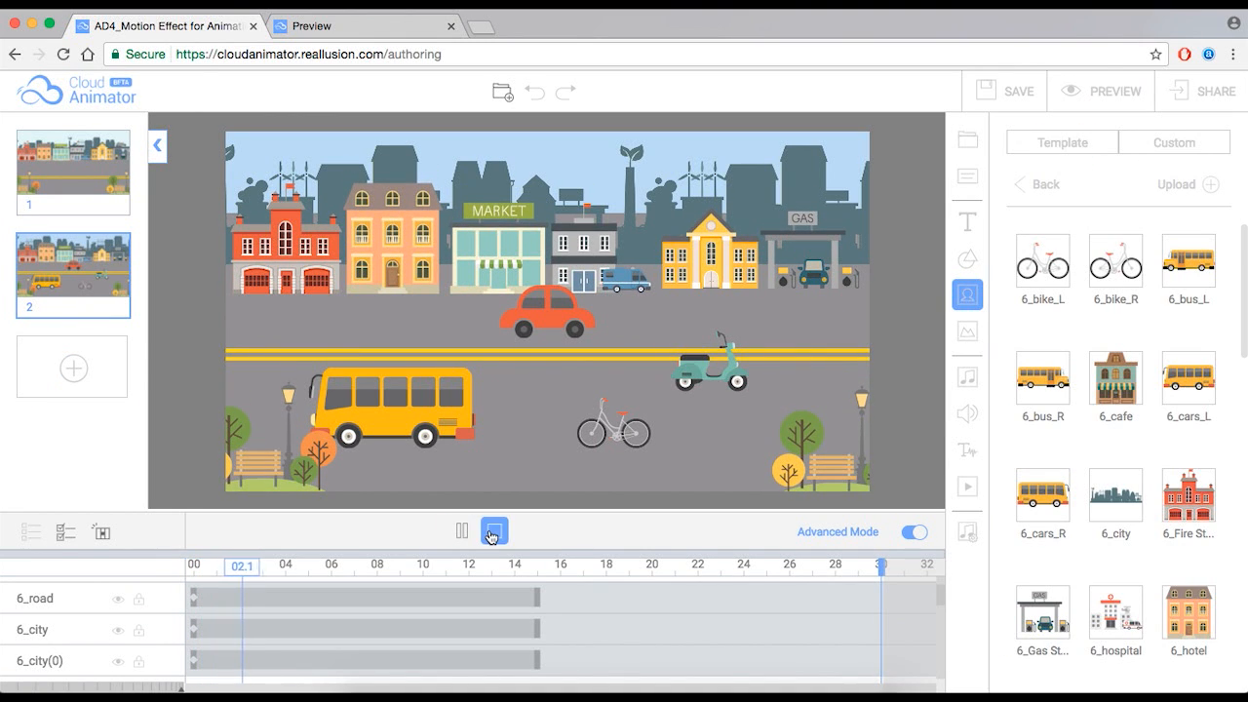
left_click(492, 533)
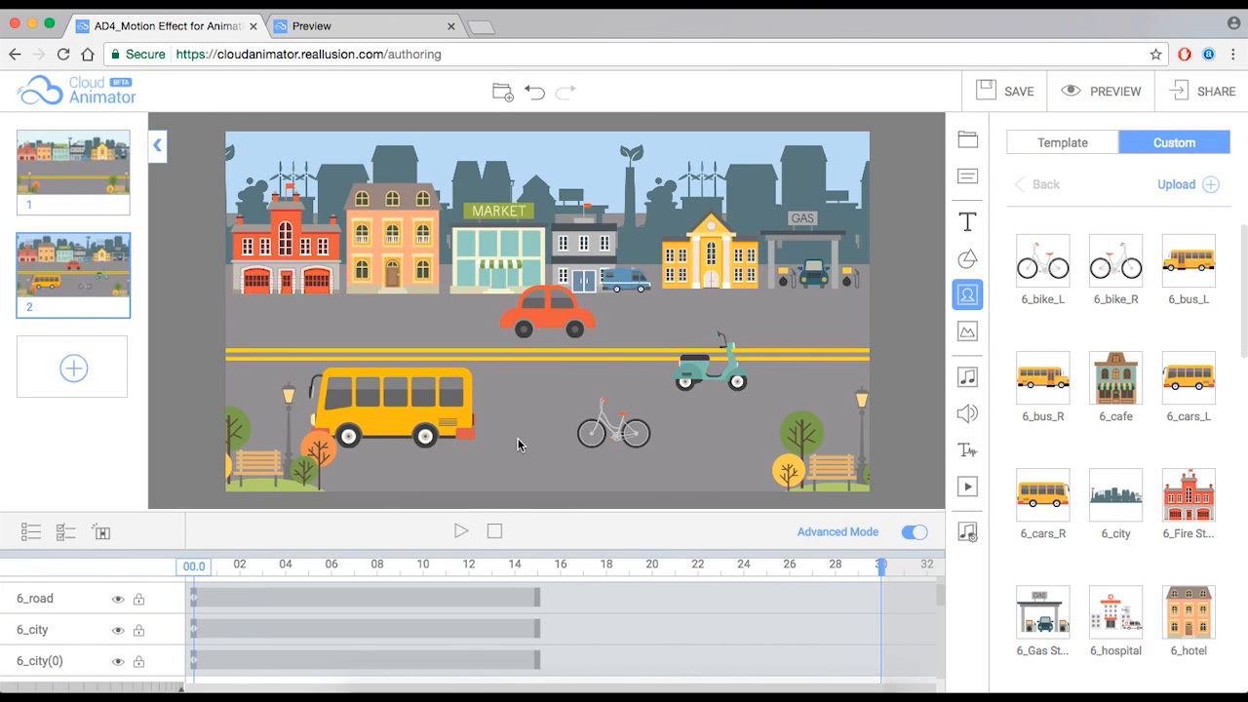
Apply the Moving entrance effect listed above Zoom 3 to the red car, with direction Right to left and time Medium.
left_click(547, 321)
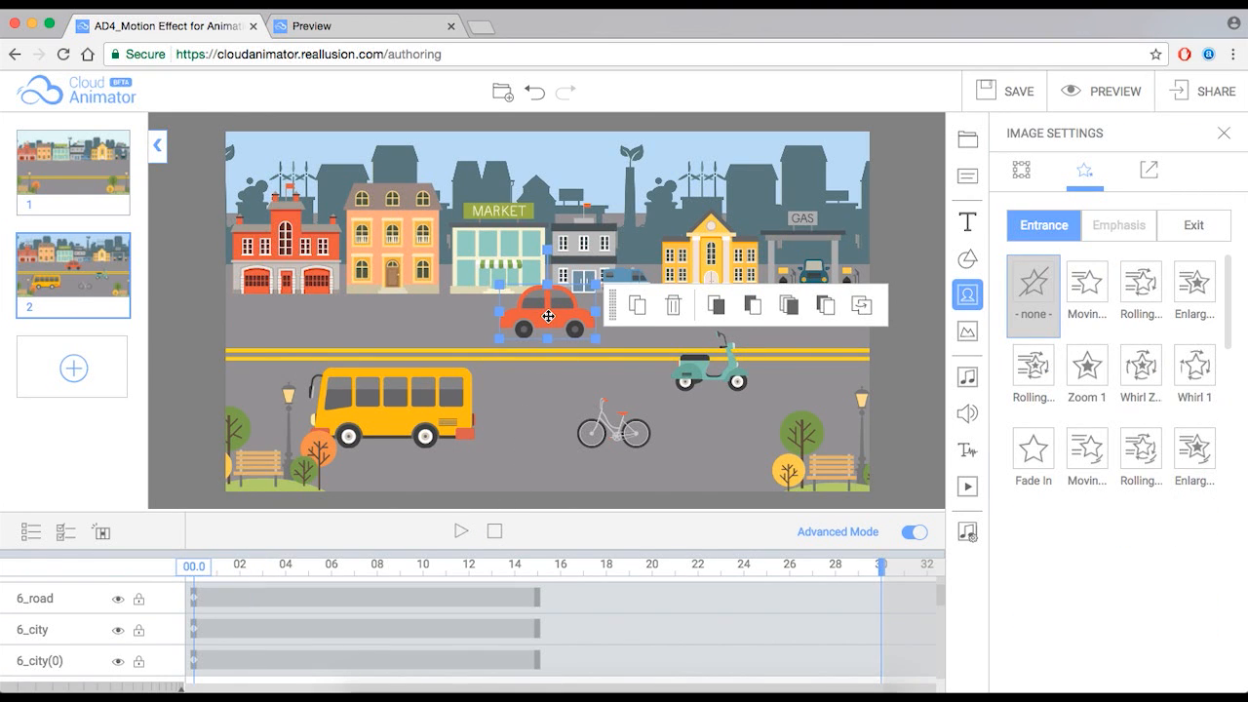
left_click(1082, 290)
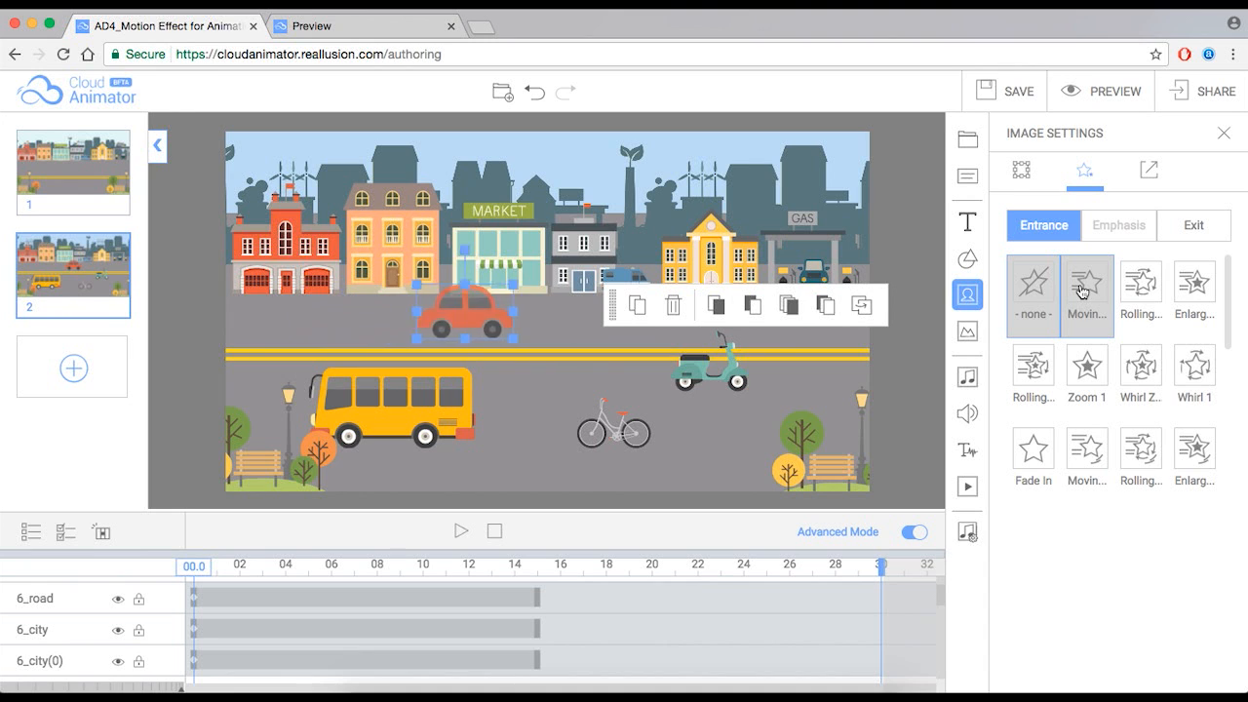
left_click(1138, 289)
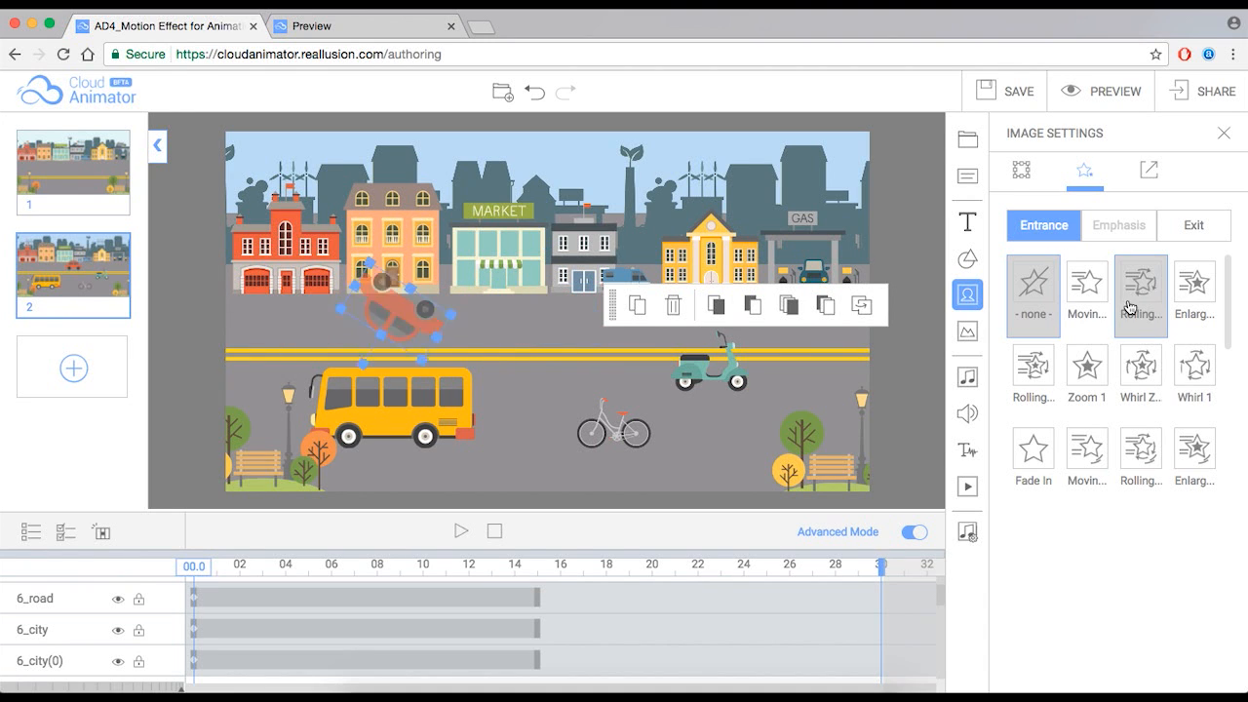
left_click(1031, 379)
scroll(1035, 456, "down", 4)
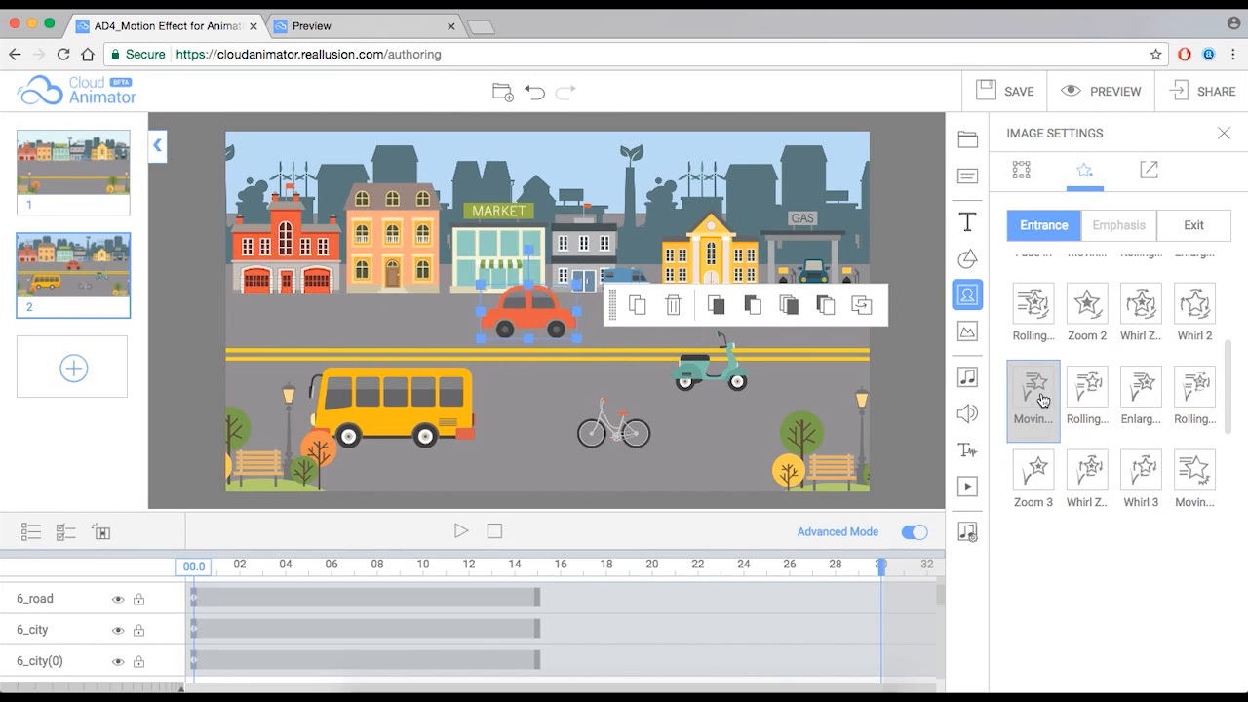
scroll(1043, 429, "down", 1)
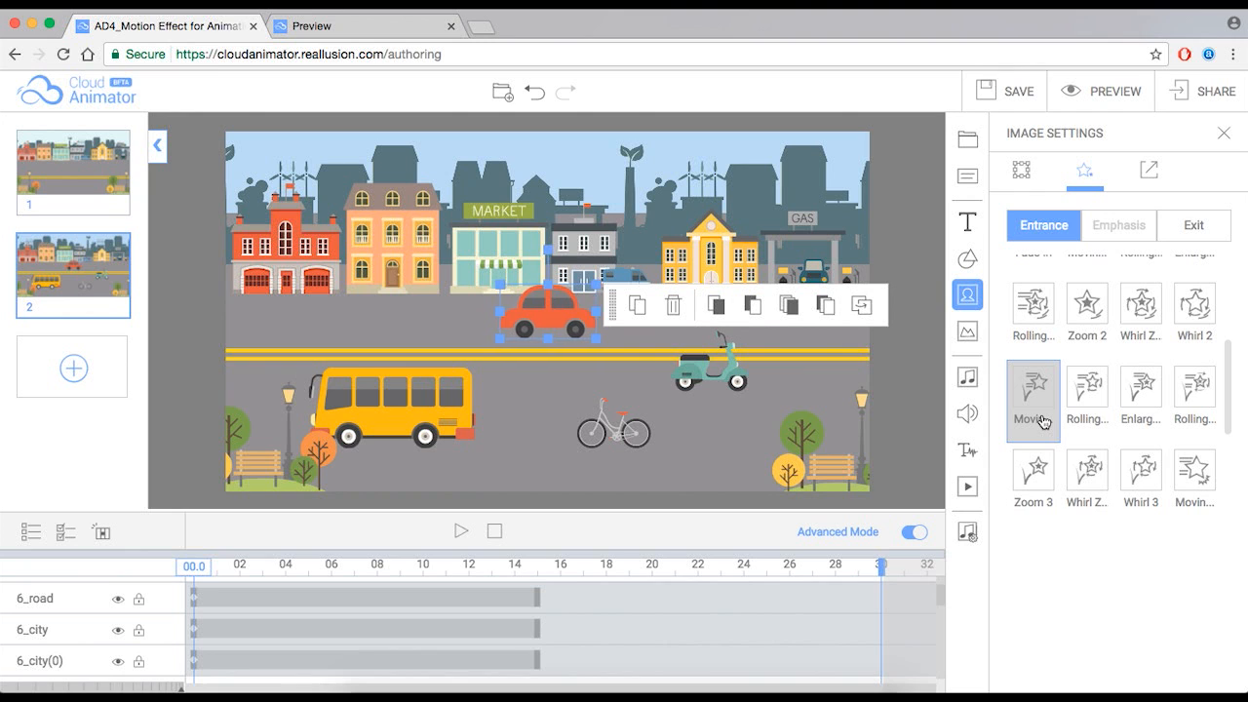
left_click(1042, 420)
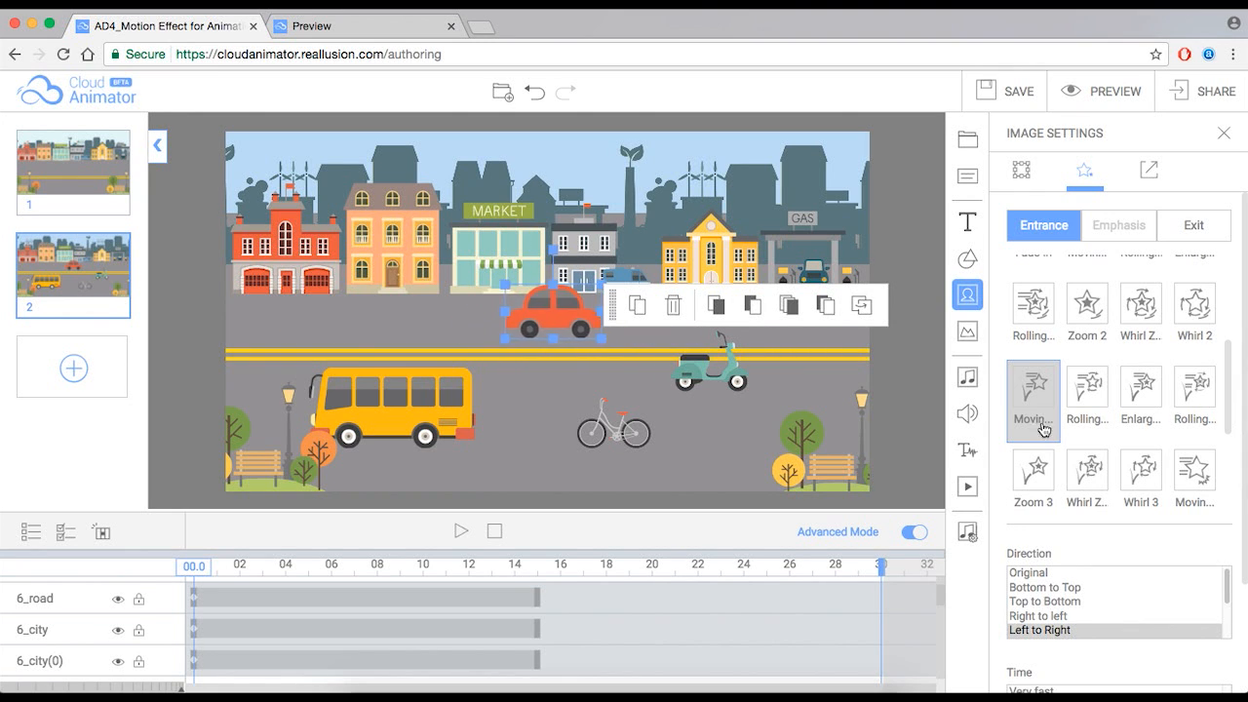
scroll(1067, 607, "down", 1)
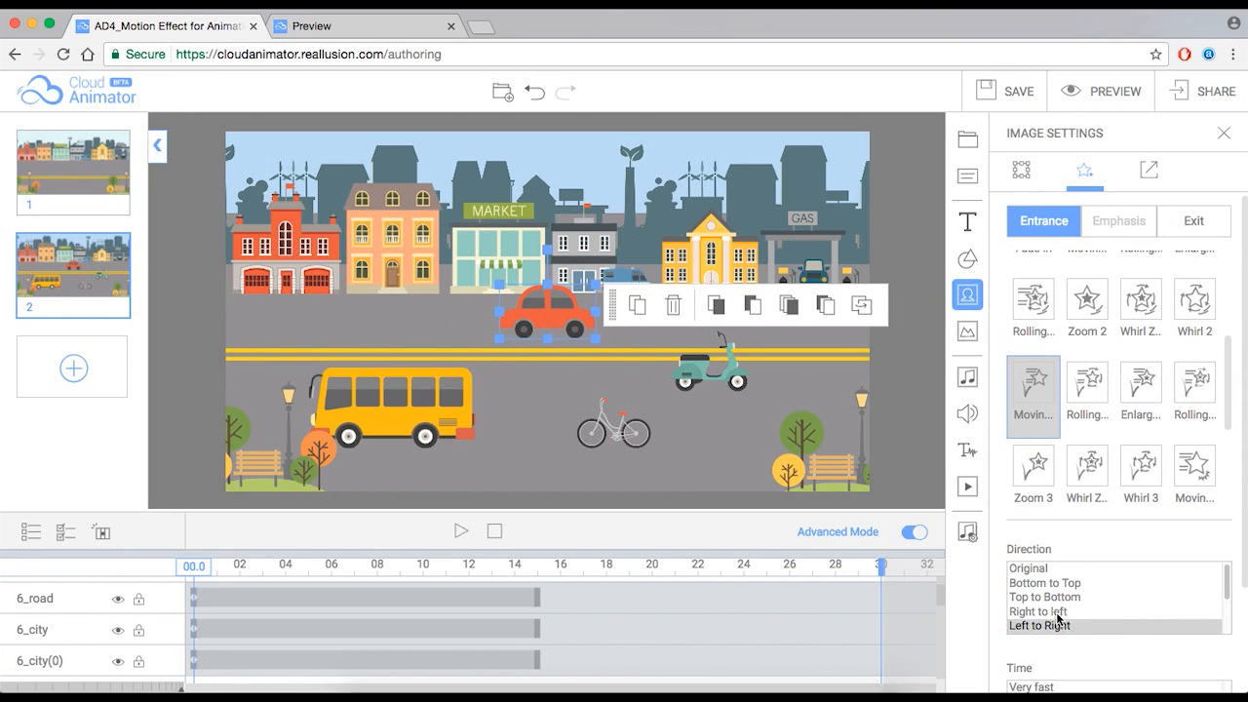
left_click(1057, 612)
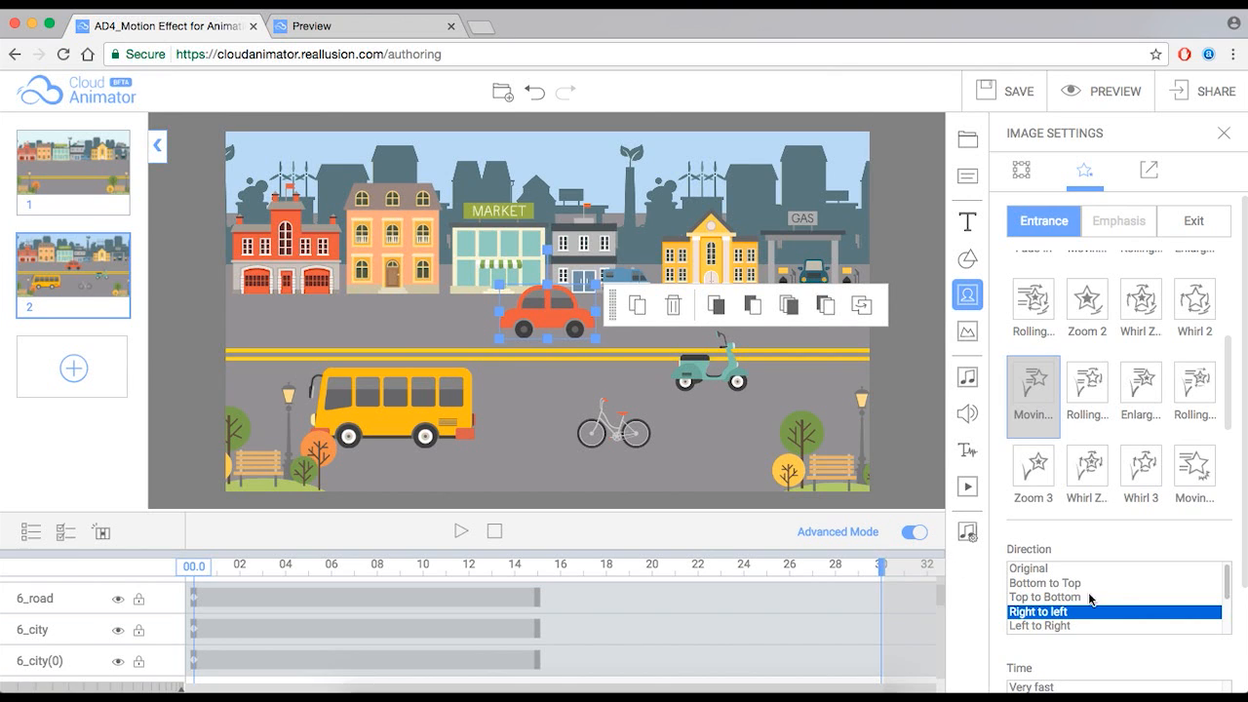
scroll(1084, 598, "down", 3)
left_click(1029, 581)
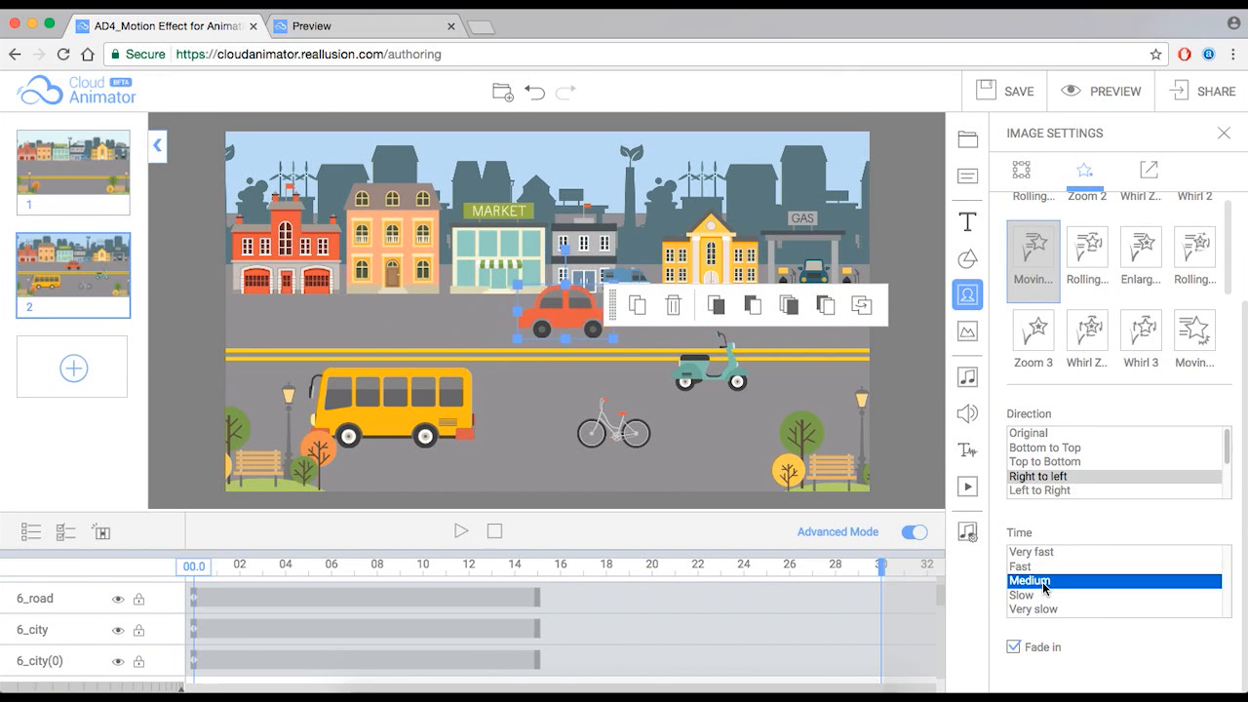
Give the scooter the Moving entrance effect listed above Zoom 3, keeping direction Left to Right and setting its time to Medium.
left_click(692, 369)
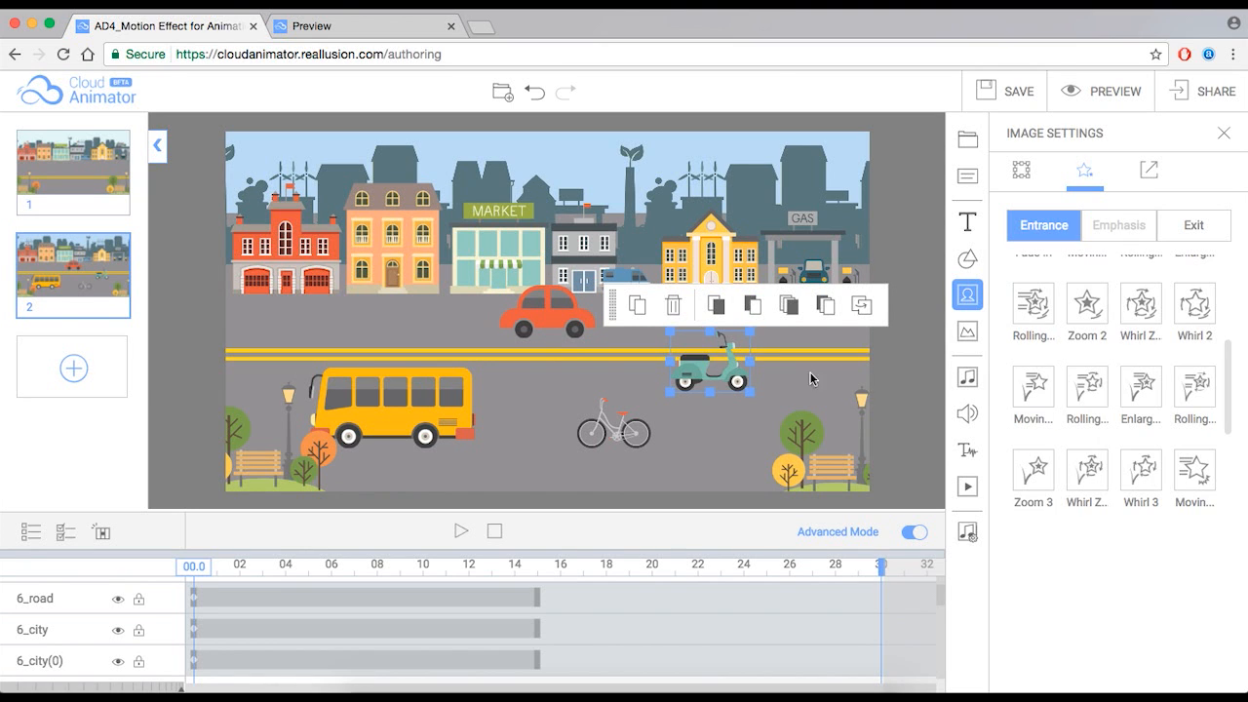
left_click(1036, 407)
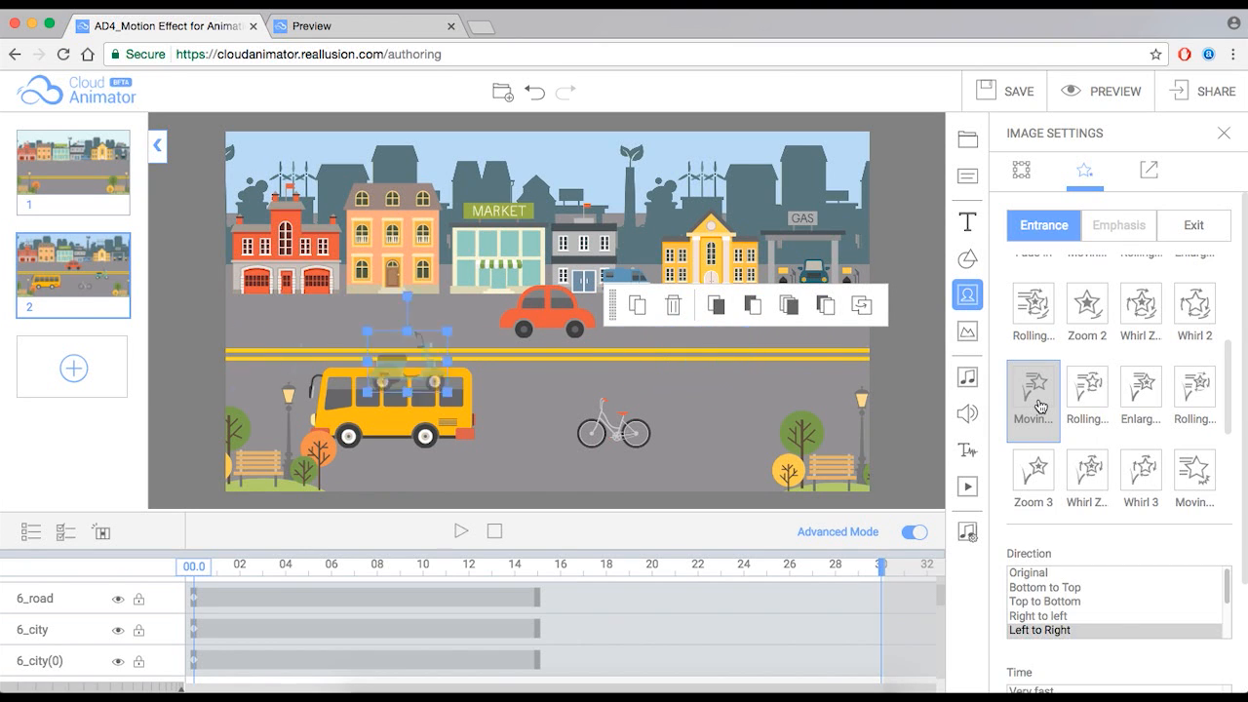
scroll(1050, 633, "down", 3)
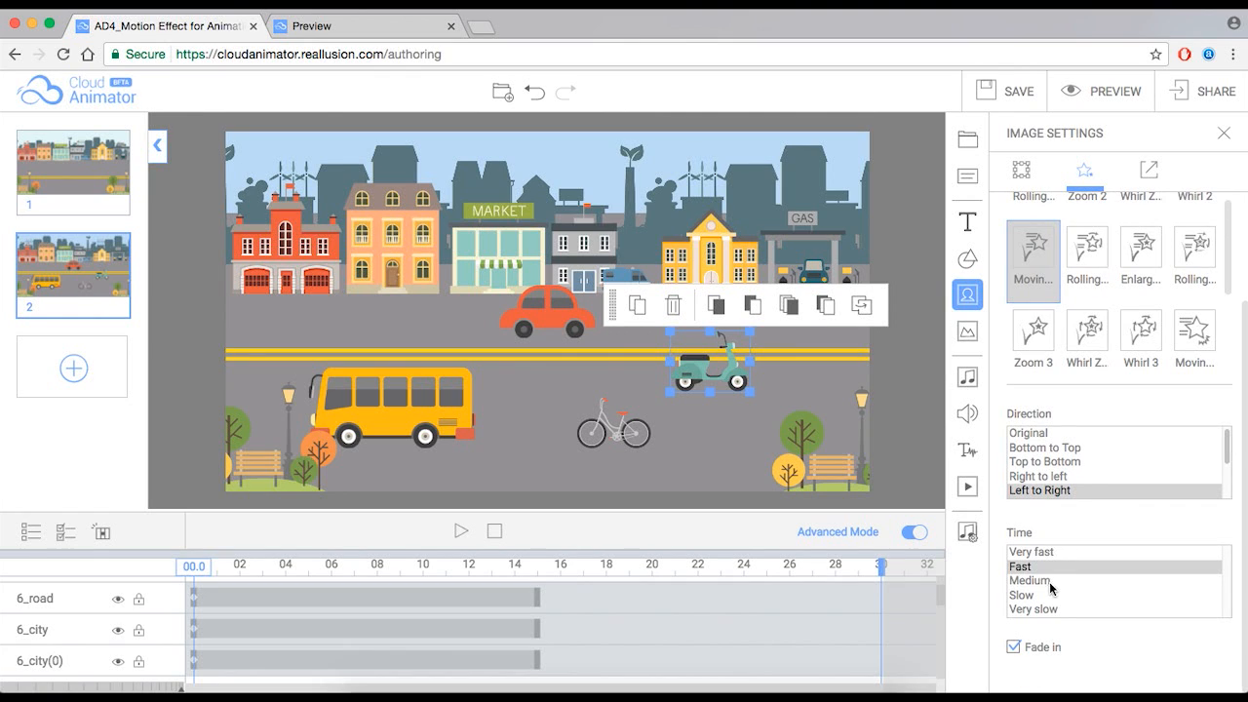
left_click(1031, 580)
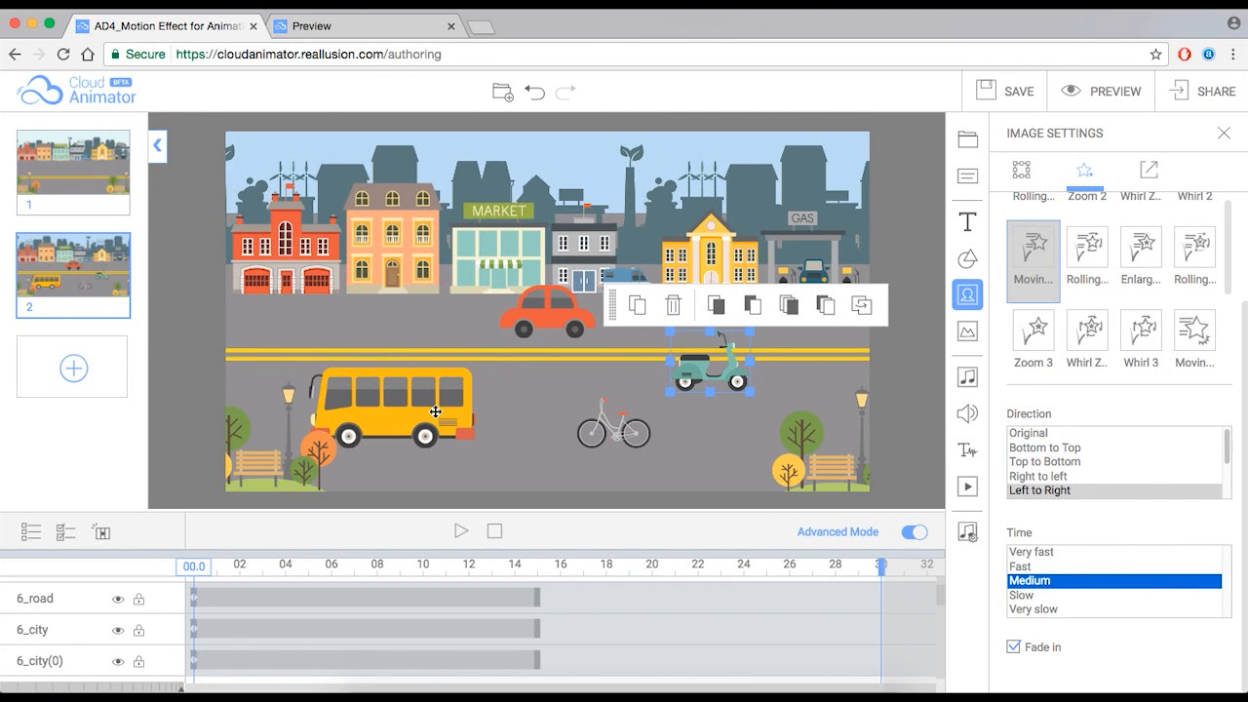
Apply the same Moving entrance effect to the yellow bus, with direction Right to left and time Medium.
left_click(436, 411)
left_click(1025, 424)
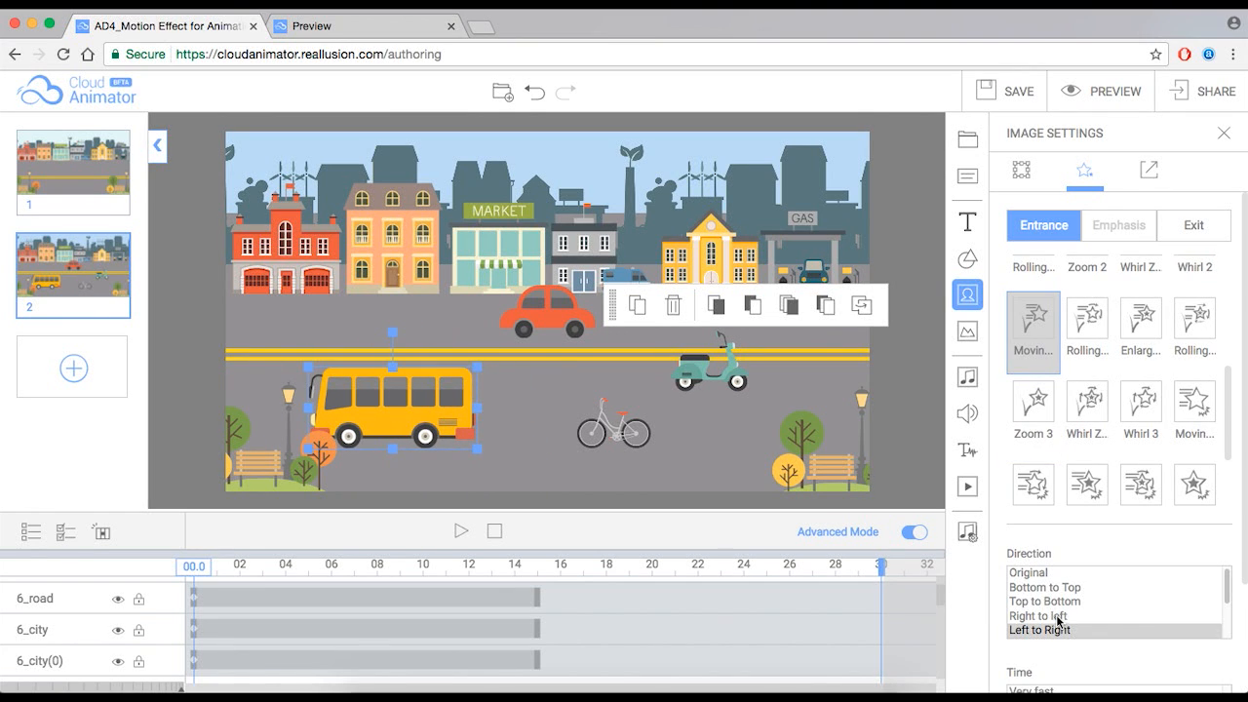
left_click(1038, 615)
scroll(1053, 609, "down", 2)
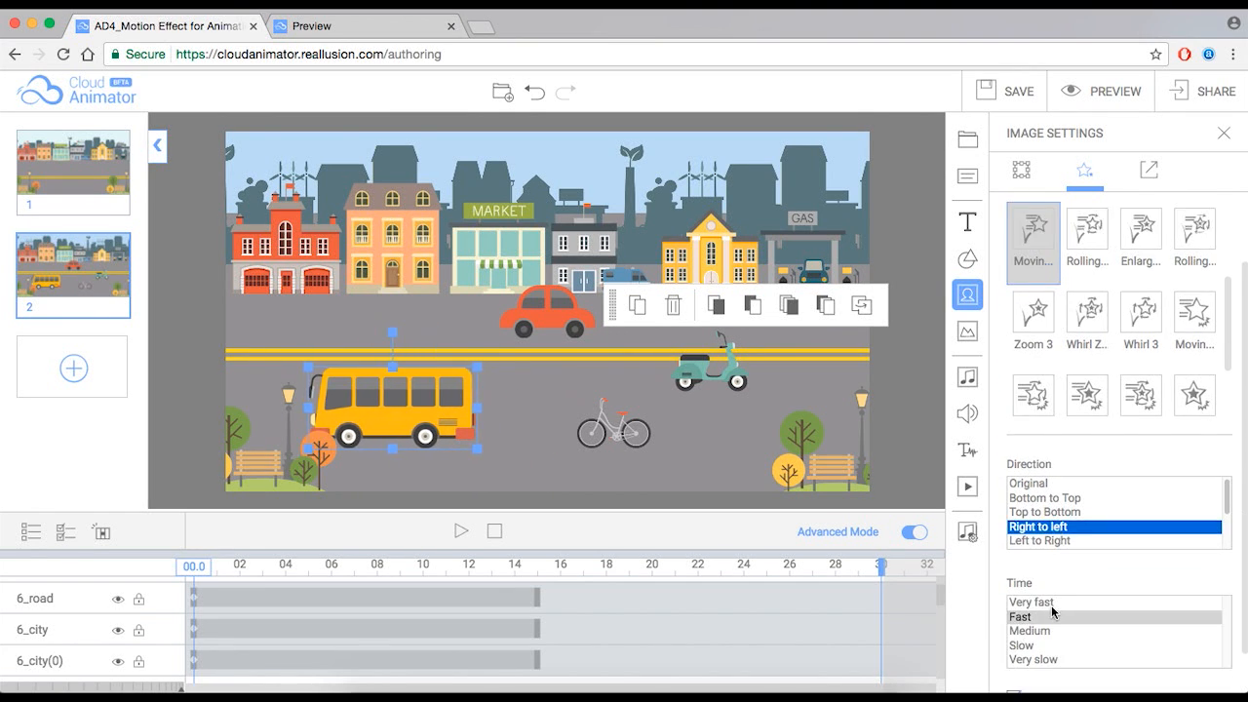
left_click(1047, 600)
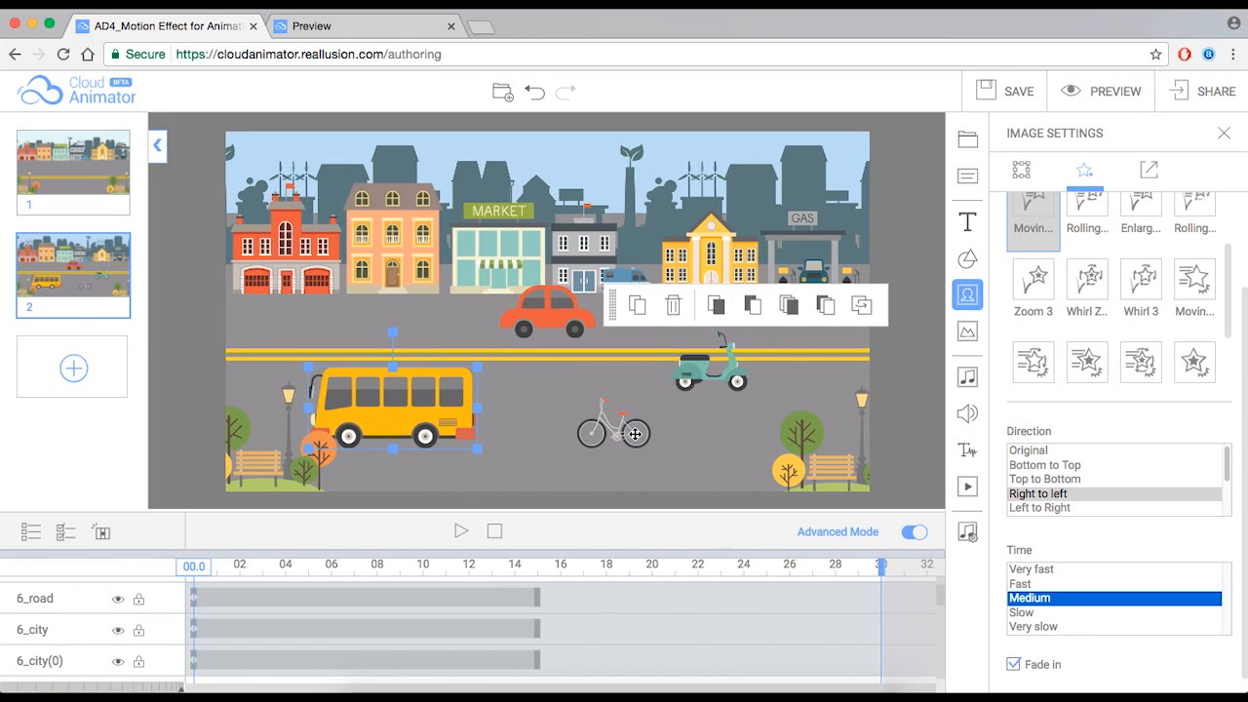
Apply the same Moving entrance effect to the bicycle, with direction Right to left and time Medium.
left_click(633, 434)
left_click(1033, 336)
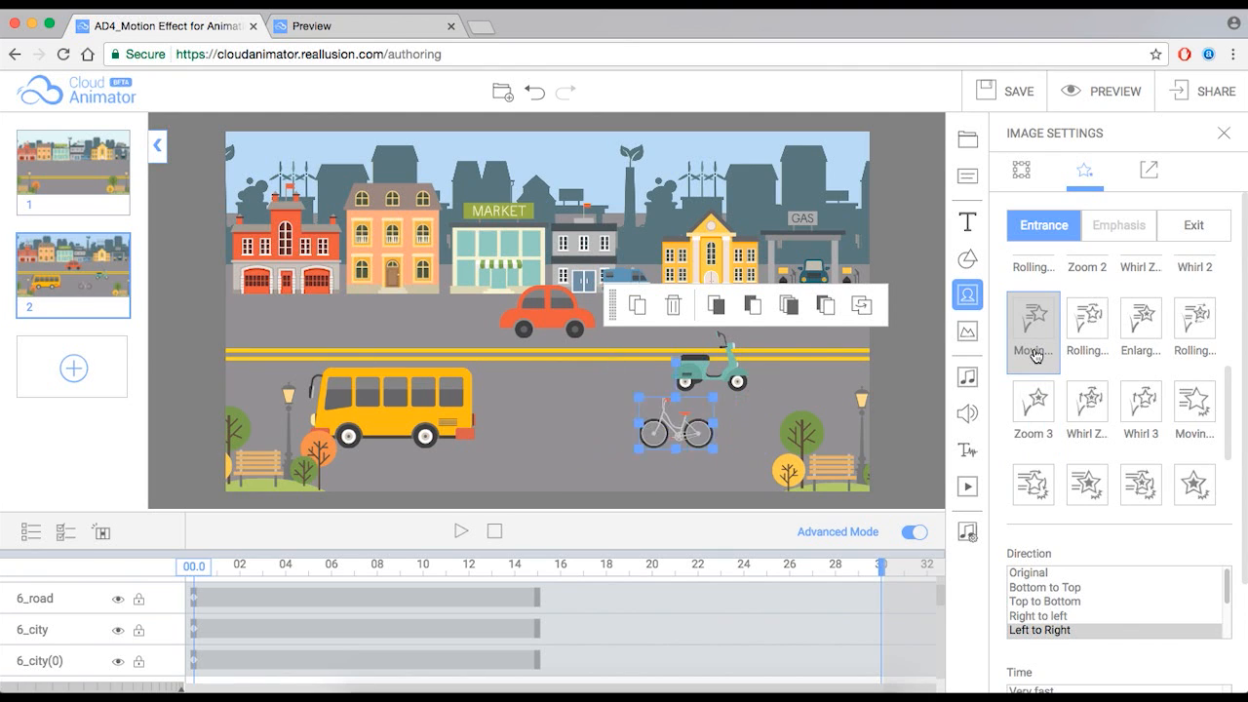
scroll(1039, 421, "down", 3)
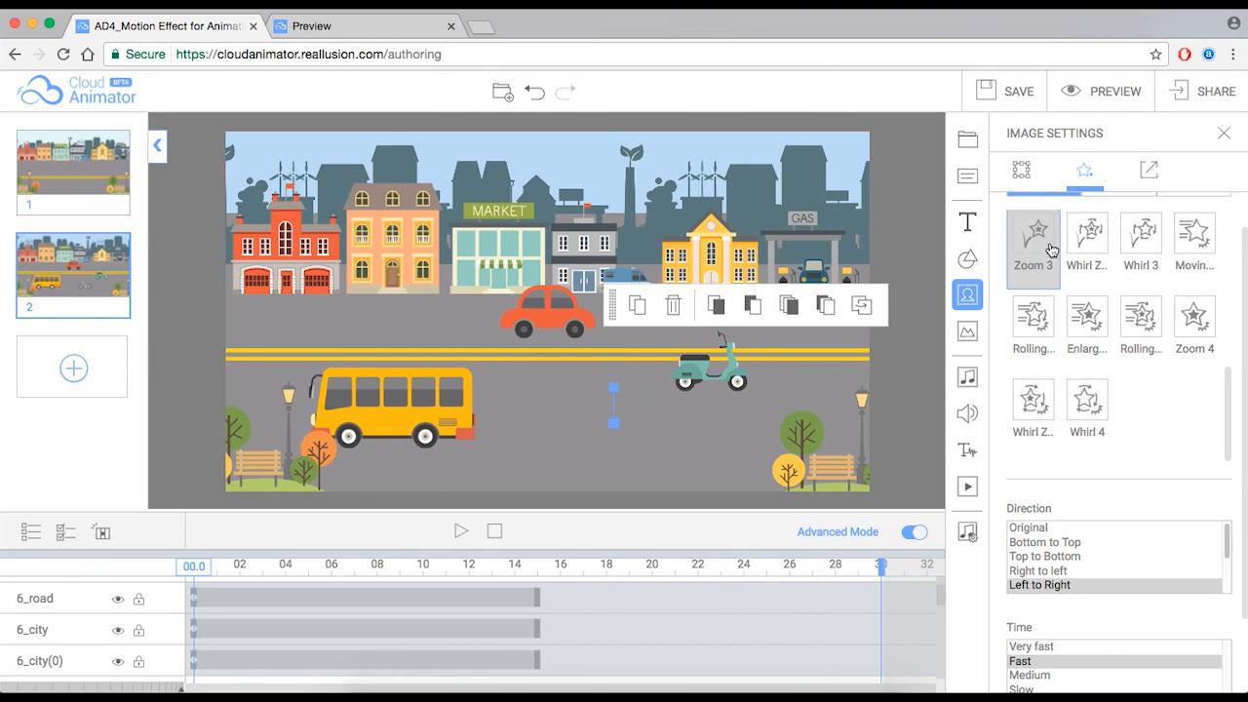
scroll(1033, 255, "up", 1)
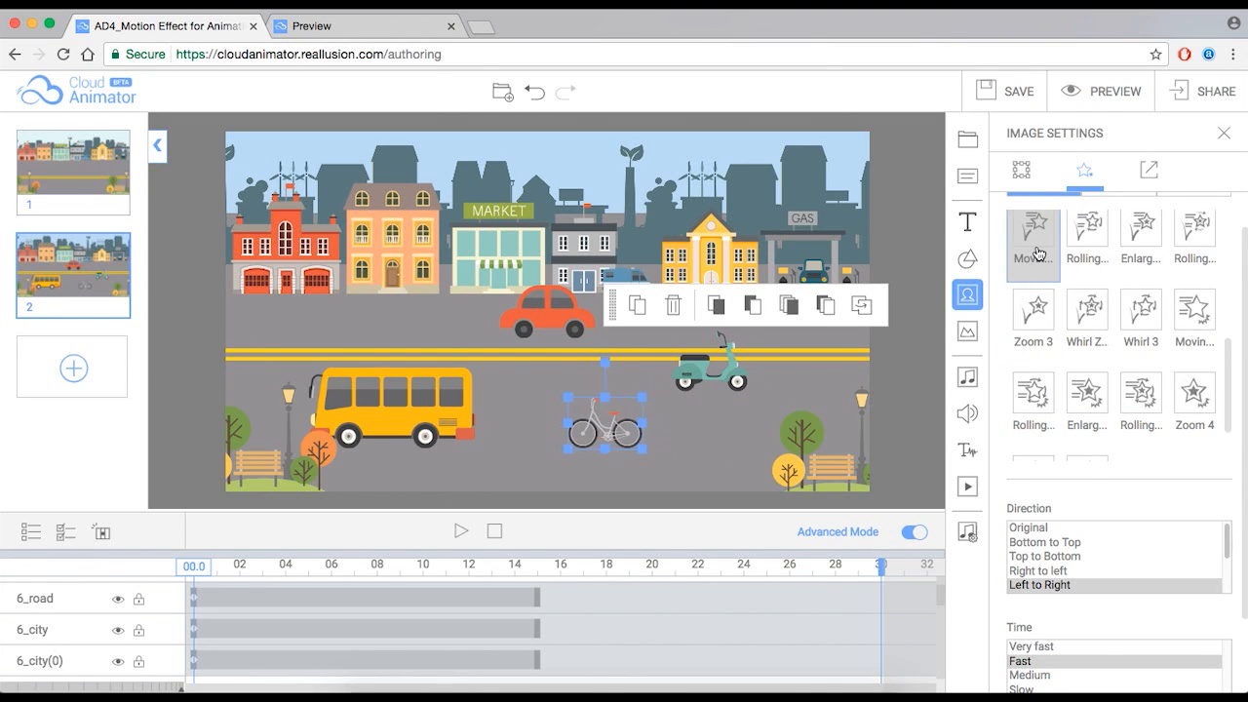
left_click(1041, 571)
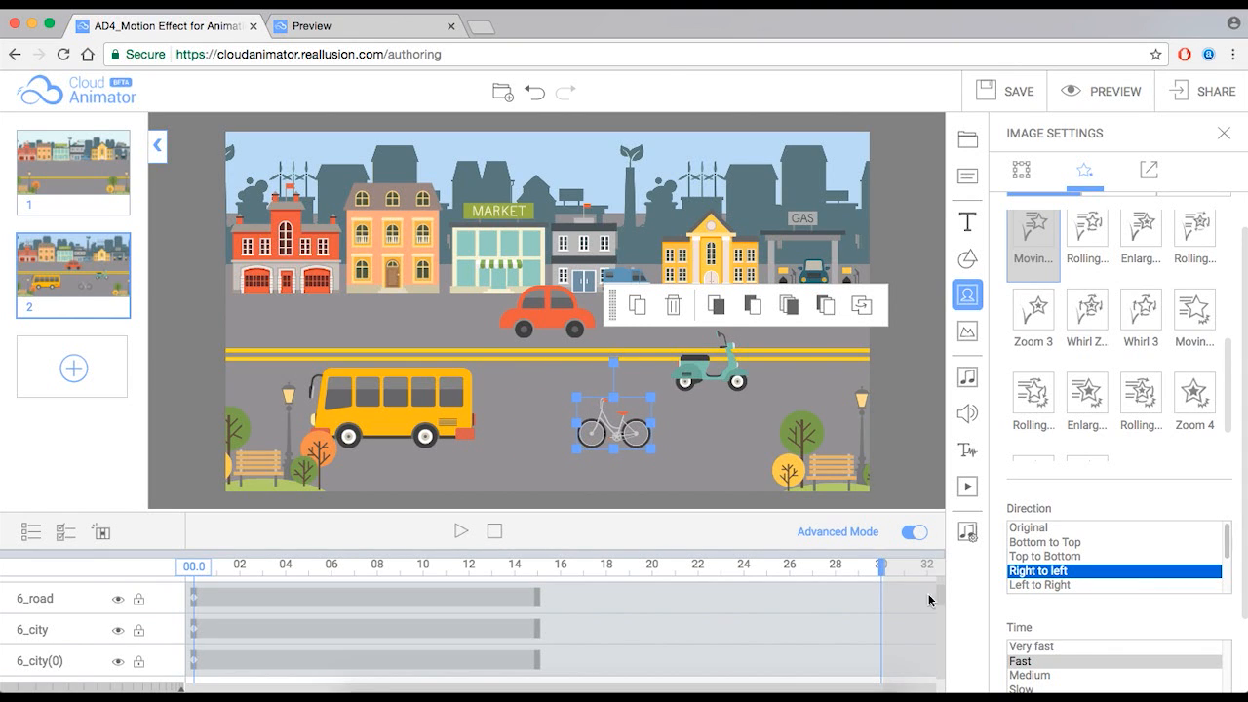
left_click(1037, 678)
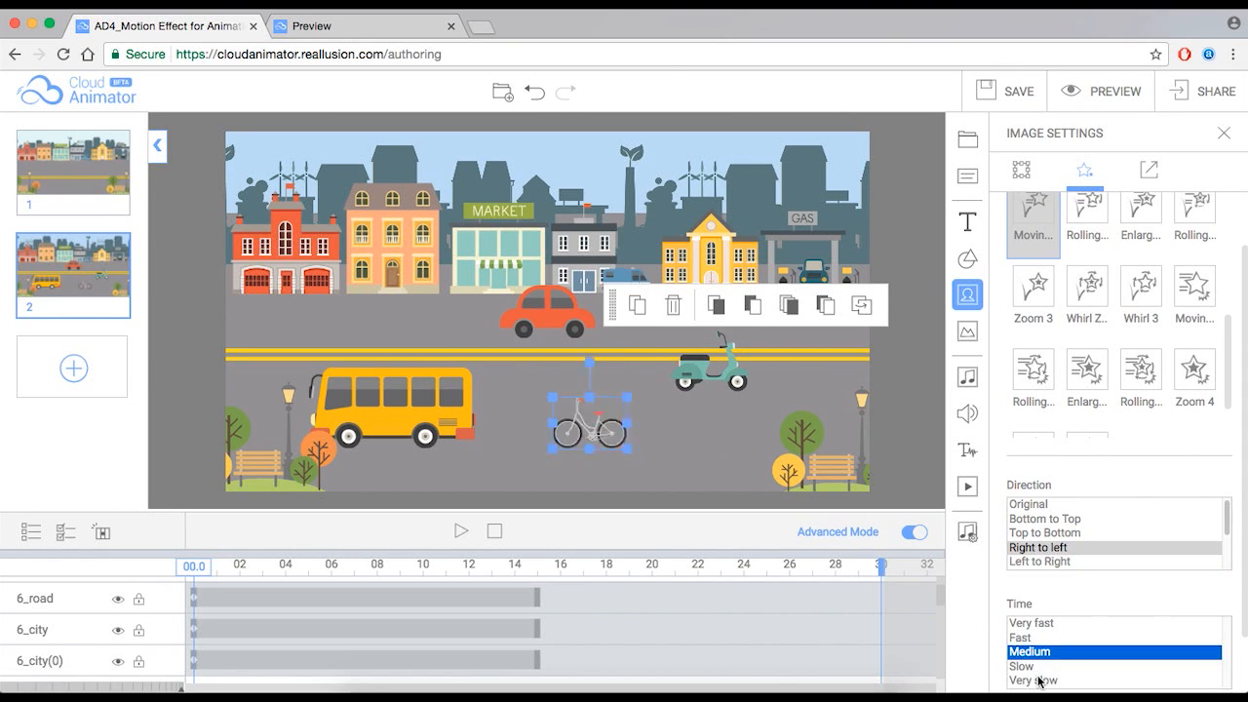
Play scene 2 to check the entrance effects of the vehicles, and stop the playback.
left_click(494, 532)
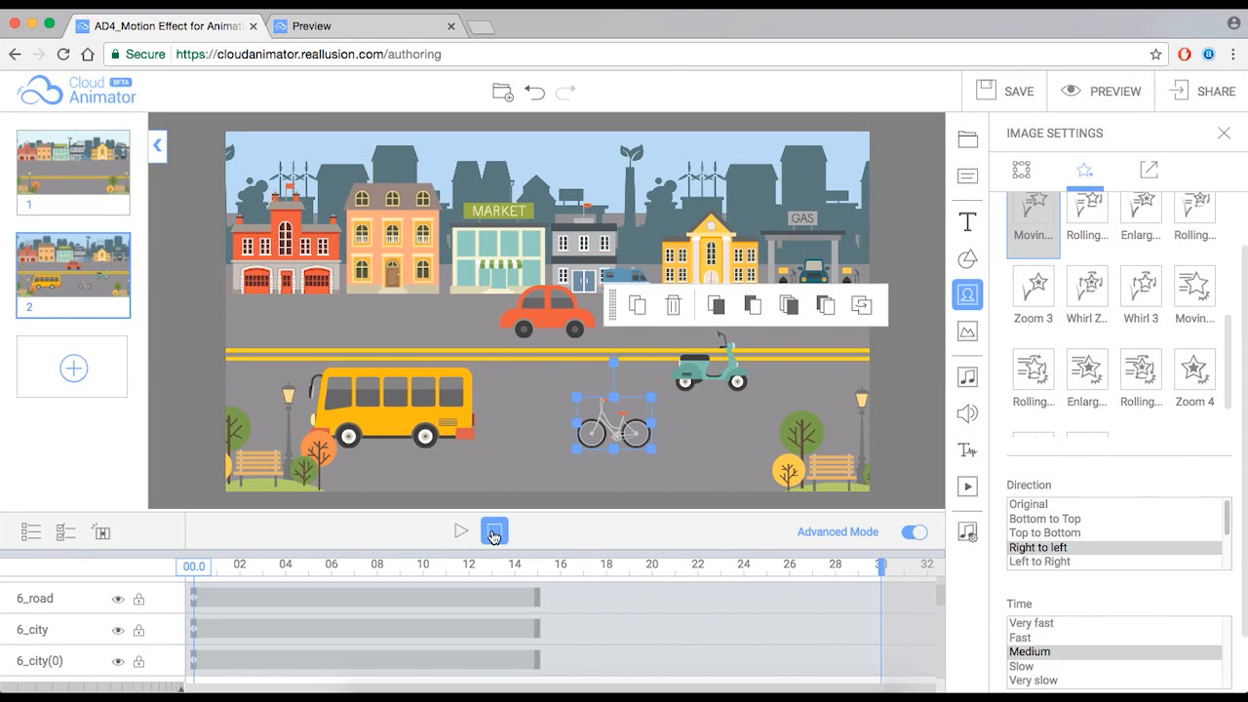
left_click(899, 397)
left_click(463, 534)
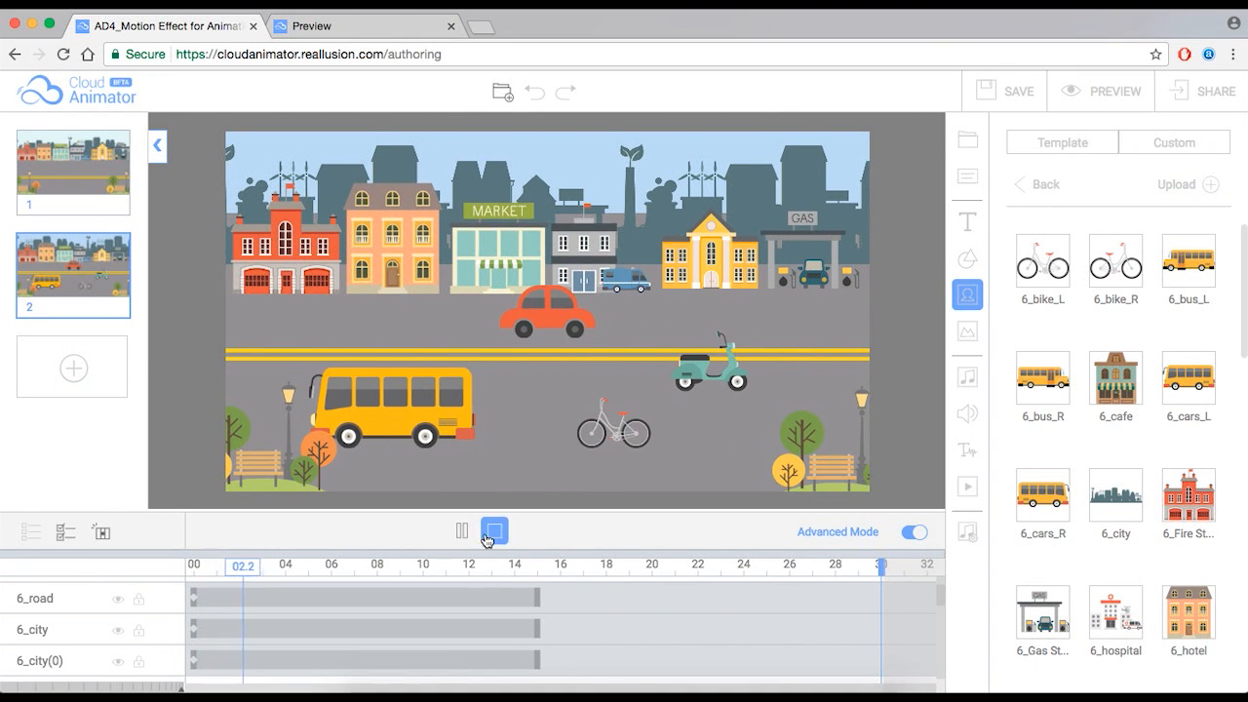
left_click(488, 536)
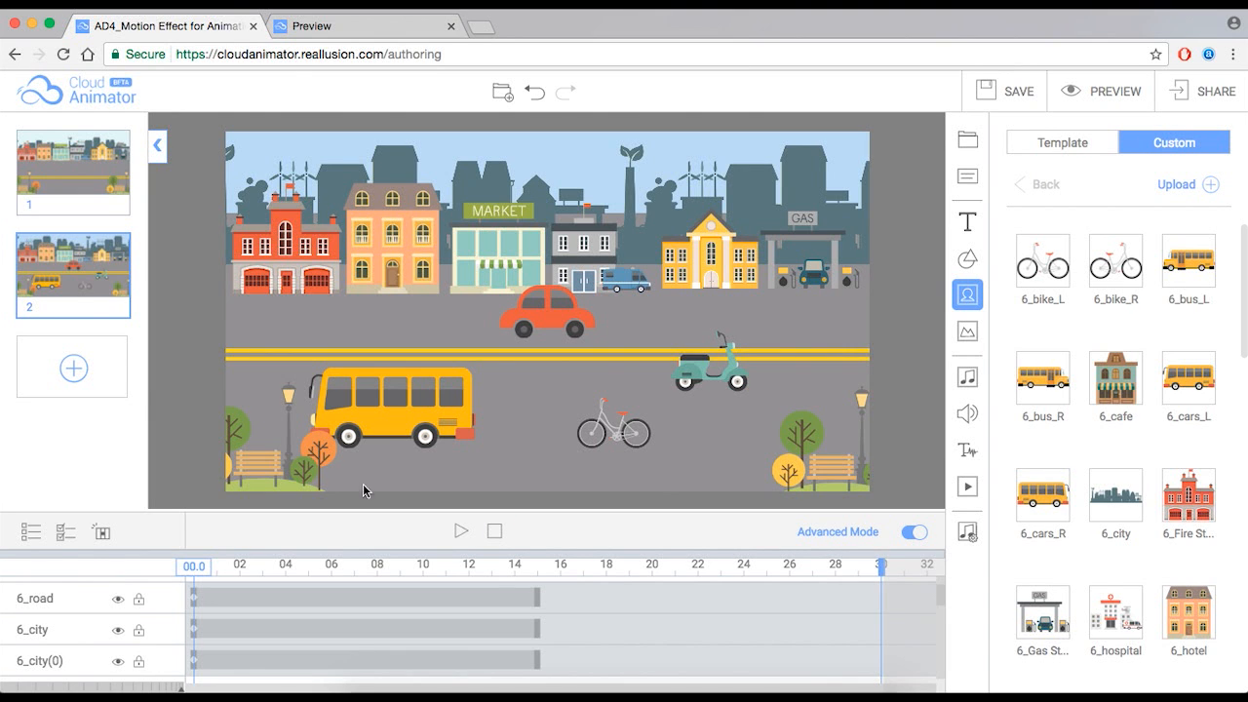
Enlarge the timeline and play example scene 1 to examine how its object clips are staggered in time.
left_click_drag(518, 536, 529, 244)
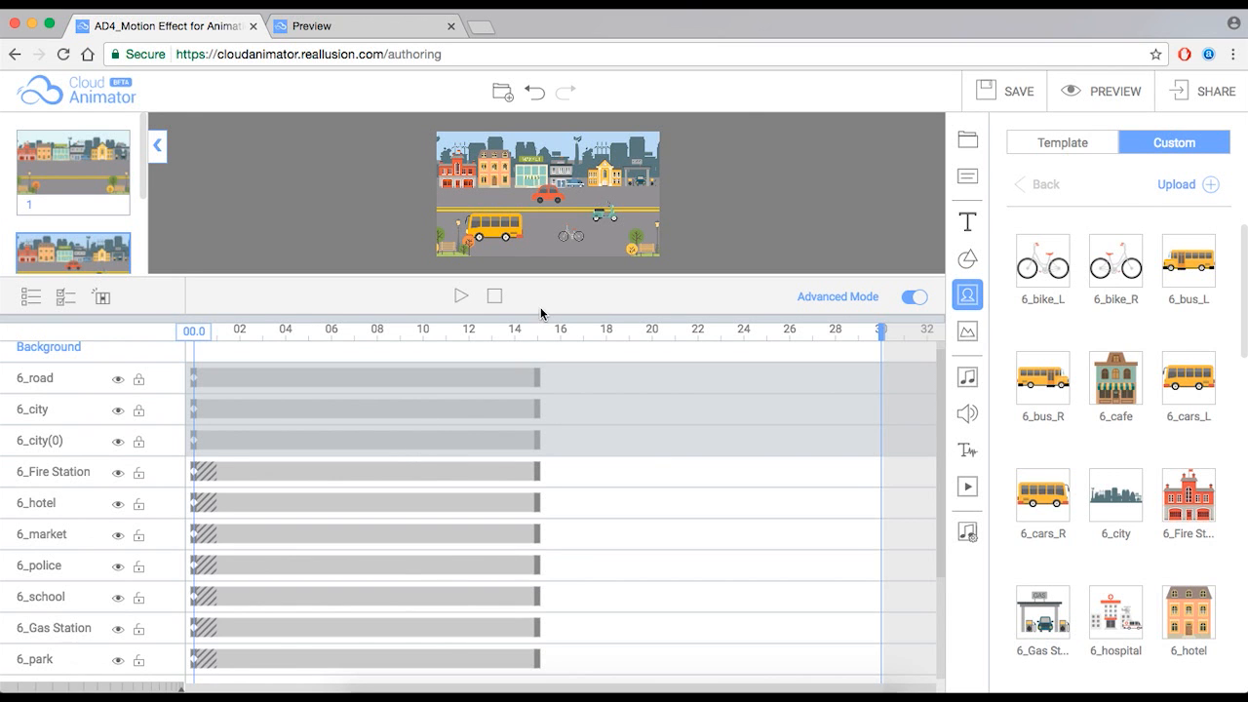
left_click_drag(542, 329, 541, 445)
left_click(92, 192)
left_click(458, 417)
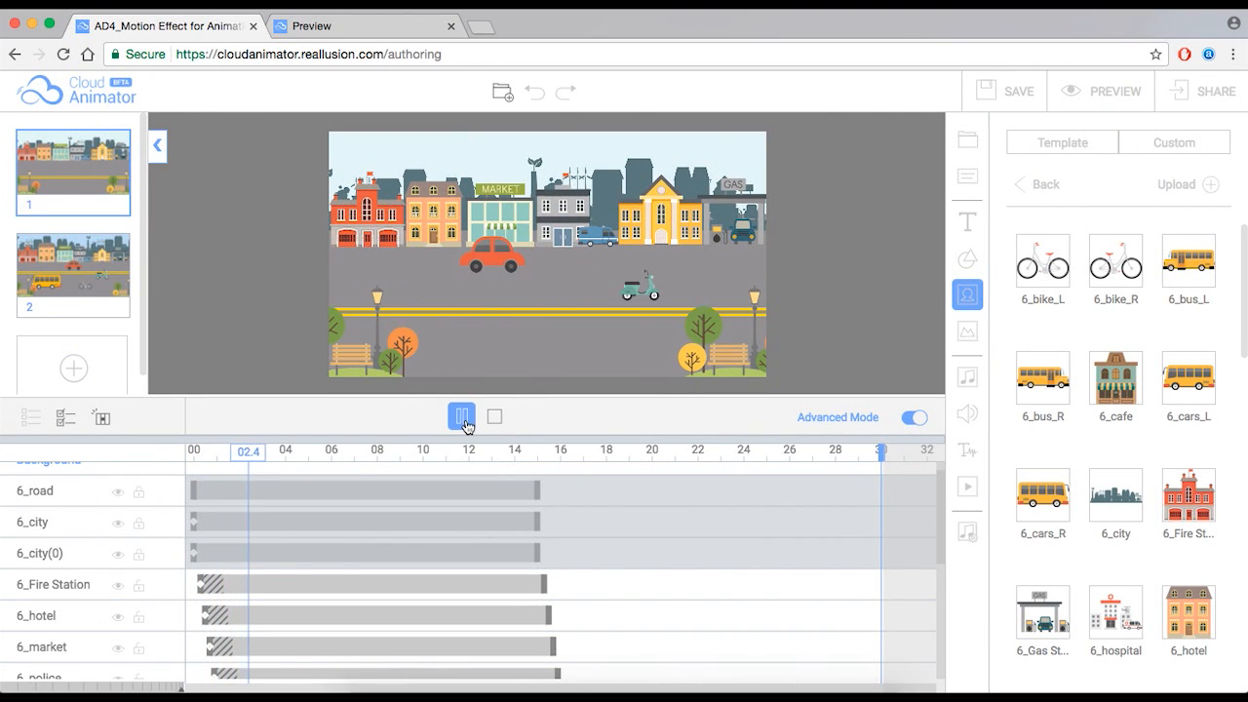
left_click(467, 423)
scroll(254, 556, "down", 3)
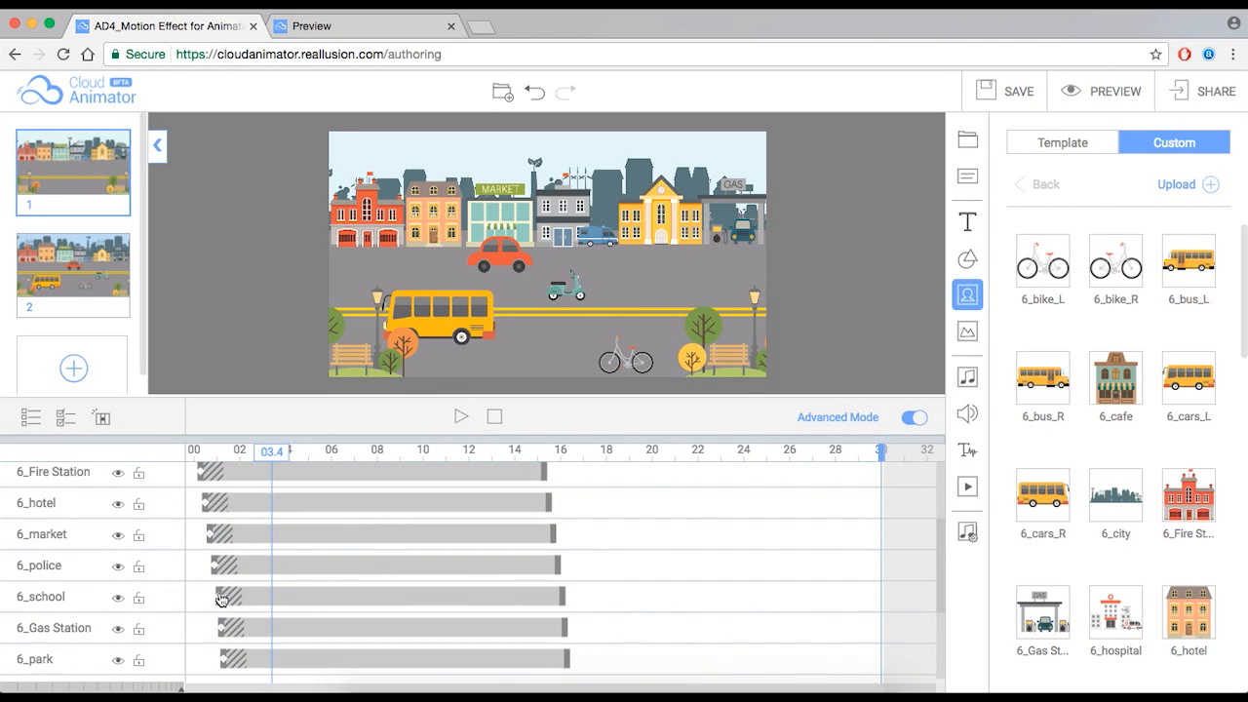
In scene 2's timeline, delay the 6_Fire Station clip to start at about 1 s and the 6_hotel clip at about 1.6 s.
left_click(92, 273)
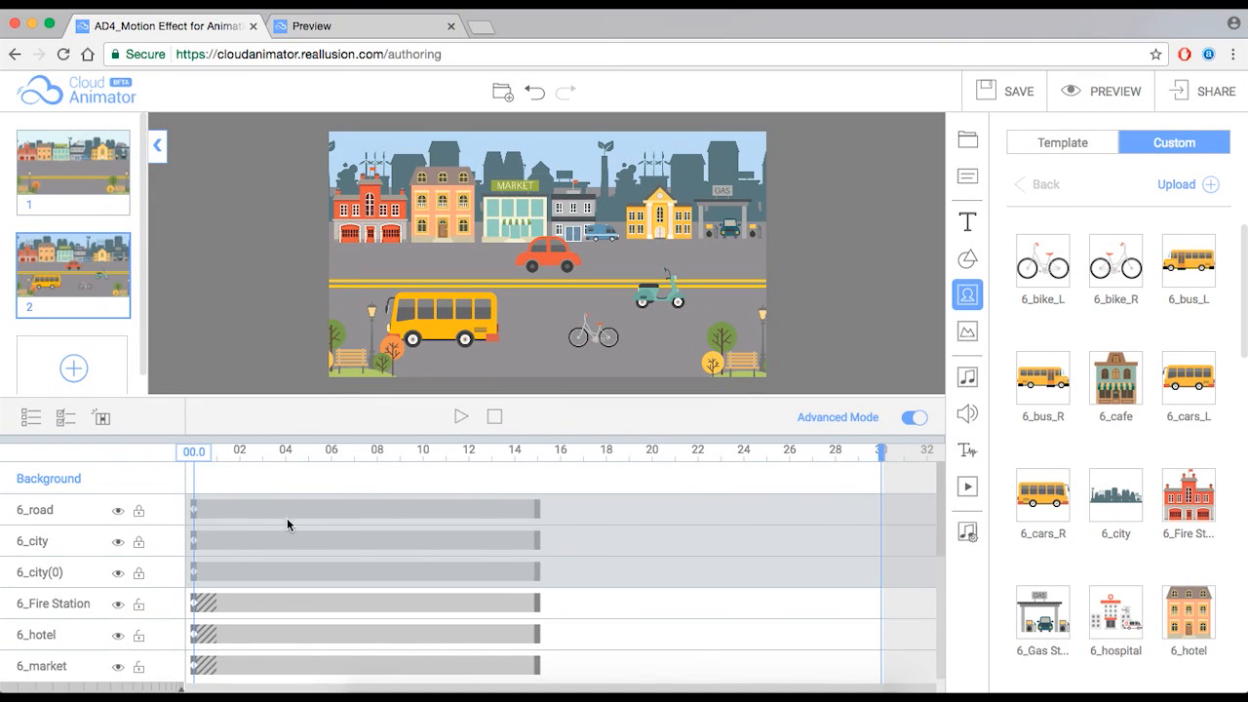
scroll(307, 520, "down", 2)
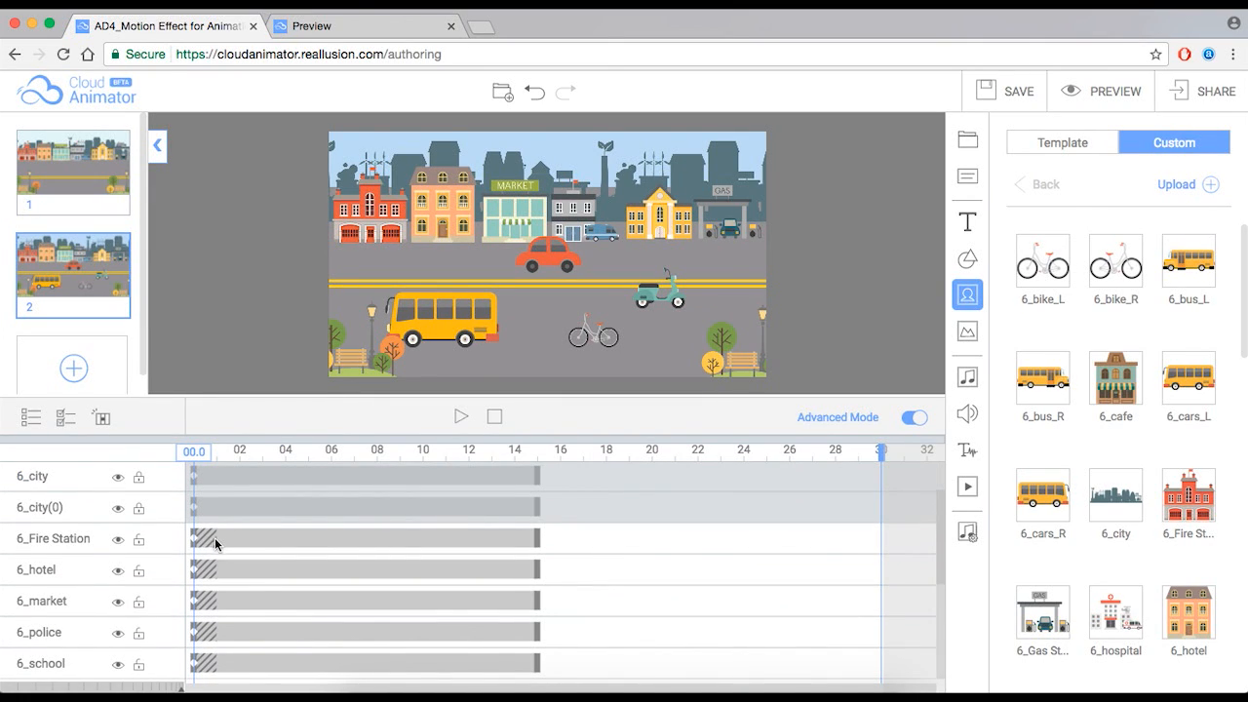
left_click(214, 538)
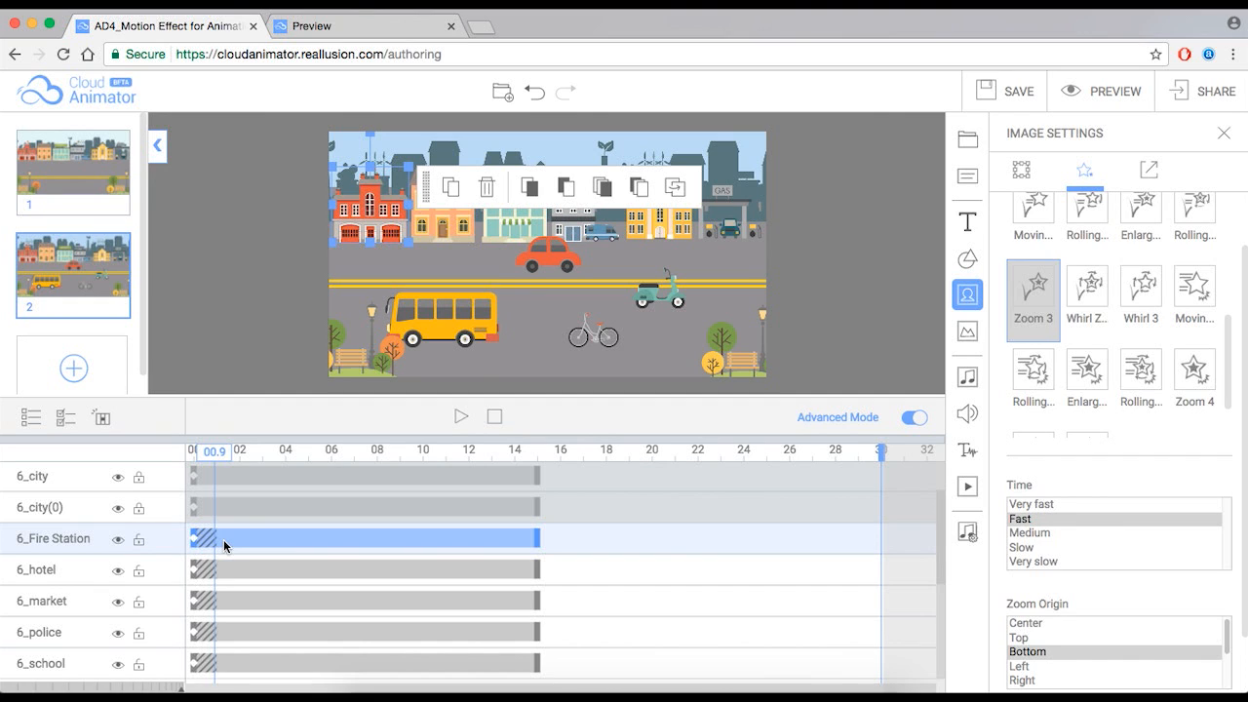
left_click_drag(226, 546, 244, 567)
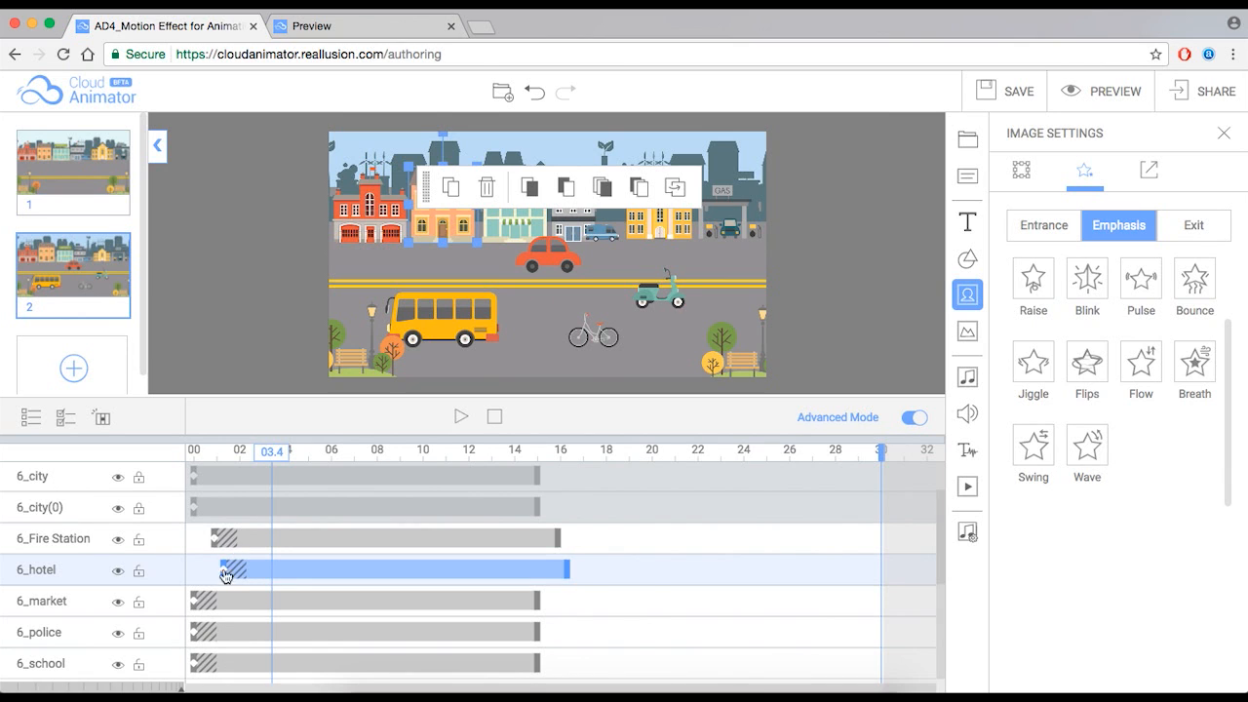
scroll(202, 552, "down", 2)
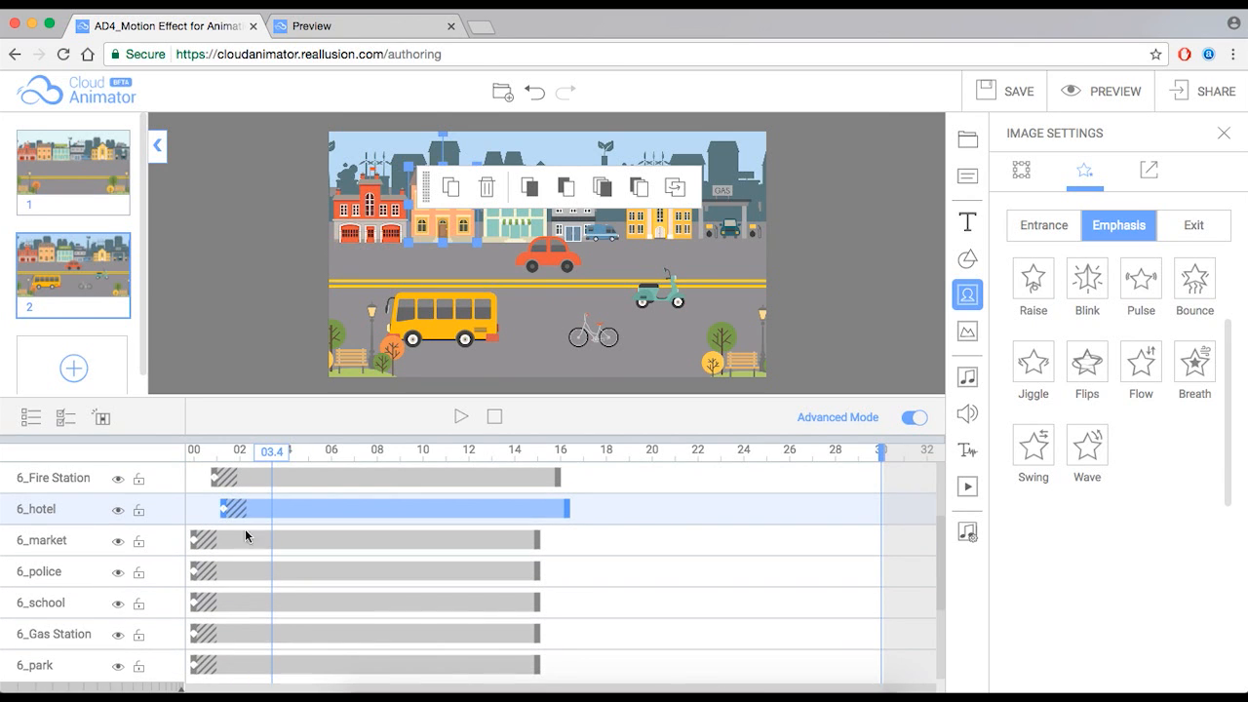
left_click_drag(241, 516, 279, 543)
Stagger the 6_market, 6_police, 6_school and 6_Gas Station clips to start at about 2.2, 2.8, 3.4 and 4.1 s.
left_click(227, 539)
left_click_drag(234, 580, 298, 576)
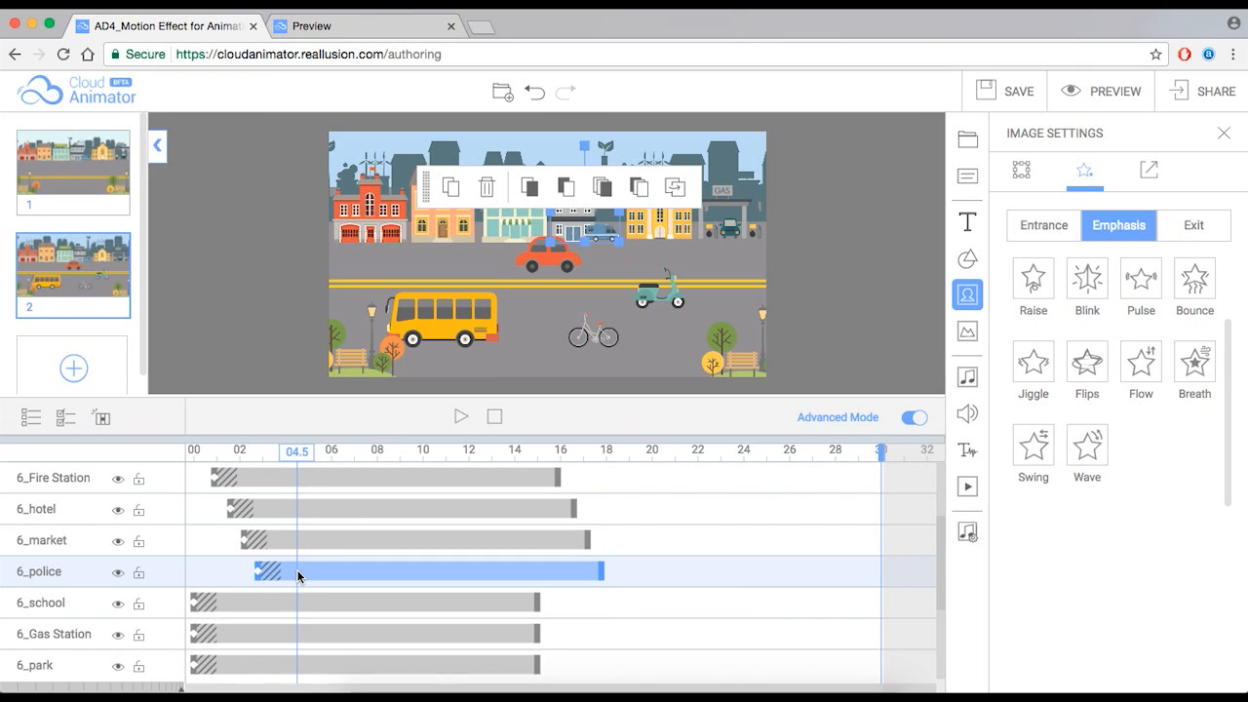
left_click_drag(234, 610, 311, 599)
left_click_drag(232, 632, 330, 628)
Delay the 6_park and 6_park(0) clips so both start together at about 5.4 s.
scroll(246, 601, "down", 2)
scroll(246, 602, "down", 1)
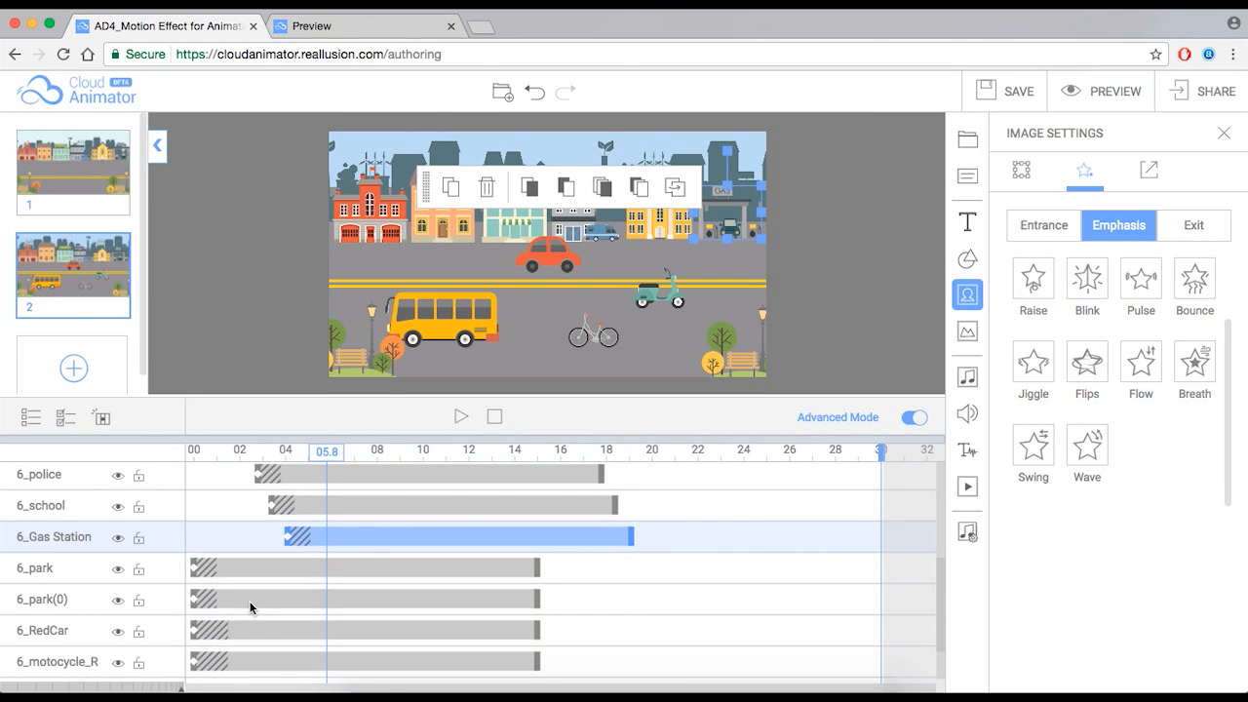
left_click_drag(253, 569, 373, 563)
left_click_drag(274, 597, 396, 599)
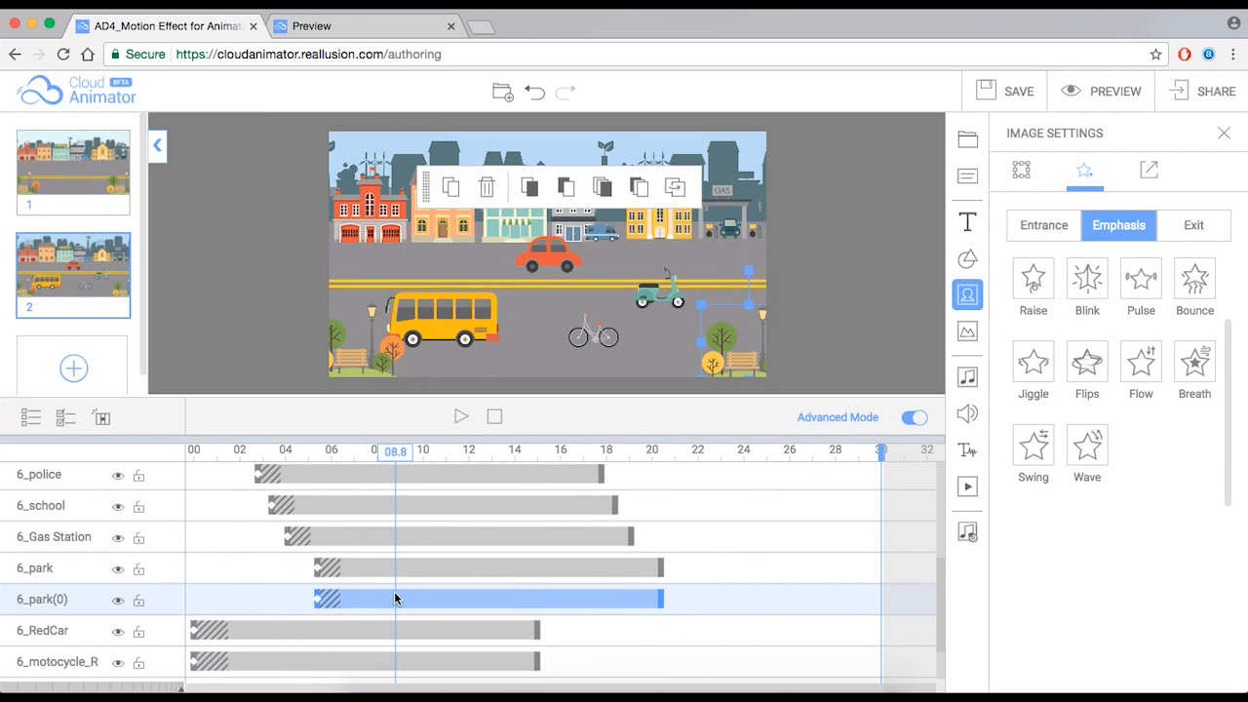
Delay the 6_RedCar, 6_motocycle_R, 6_cars_L and 6_bike_L clips to start at about 6.8, 8, 9.1 and 10.2 s.
scroll(283, 577, "down", 2)
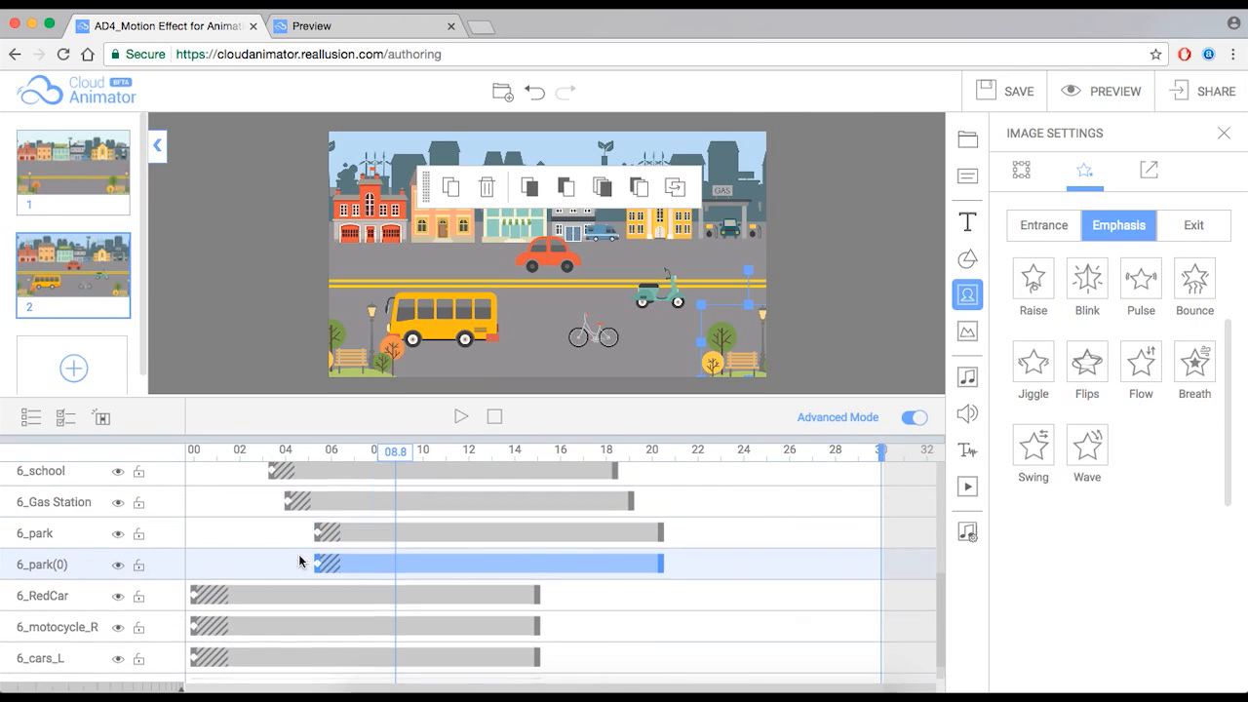
scroll(336, 587, "down", 1)
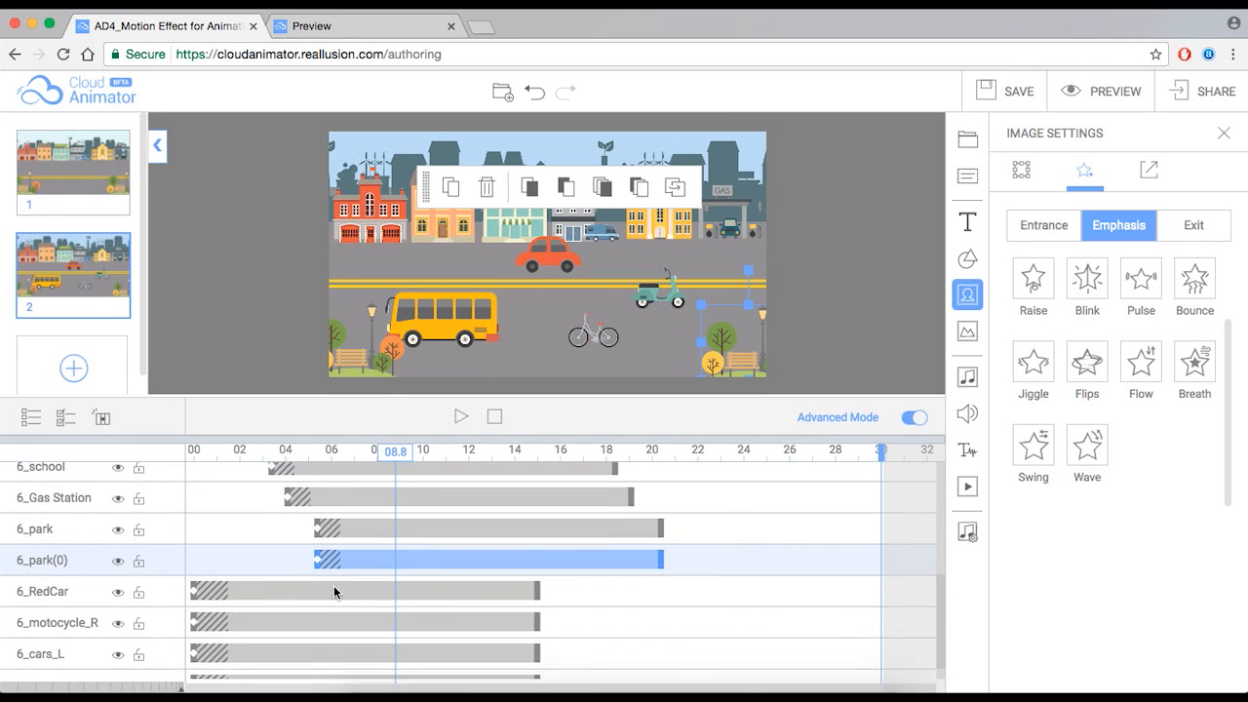
left_click_drag(271, 571, 425, 568)
mouse_move(276, 600)
left_mouse_down()
mouse_move(474, 599)
mouse_move(459, 600)
left_mouse_up()
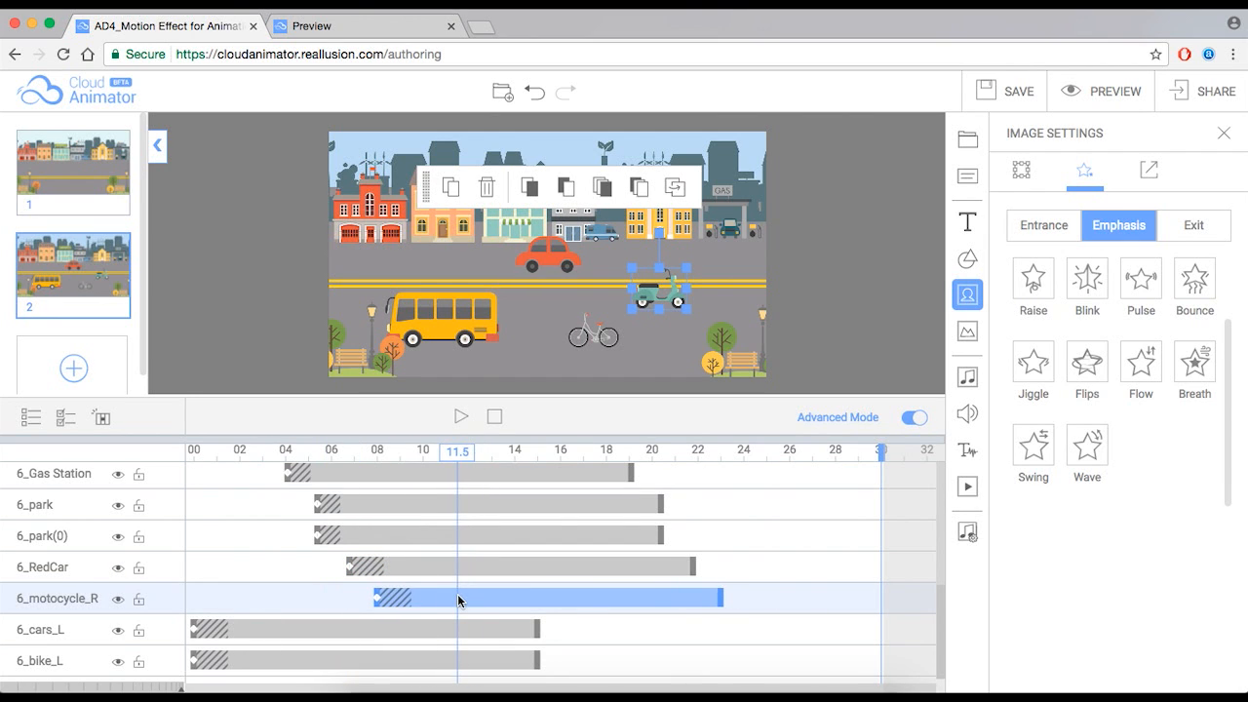
left_click_drag(297, 635, 506, 630)
left_click_drag(326, 666, 558, 661)
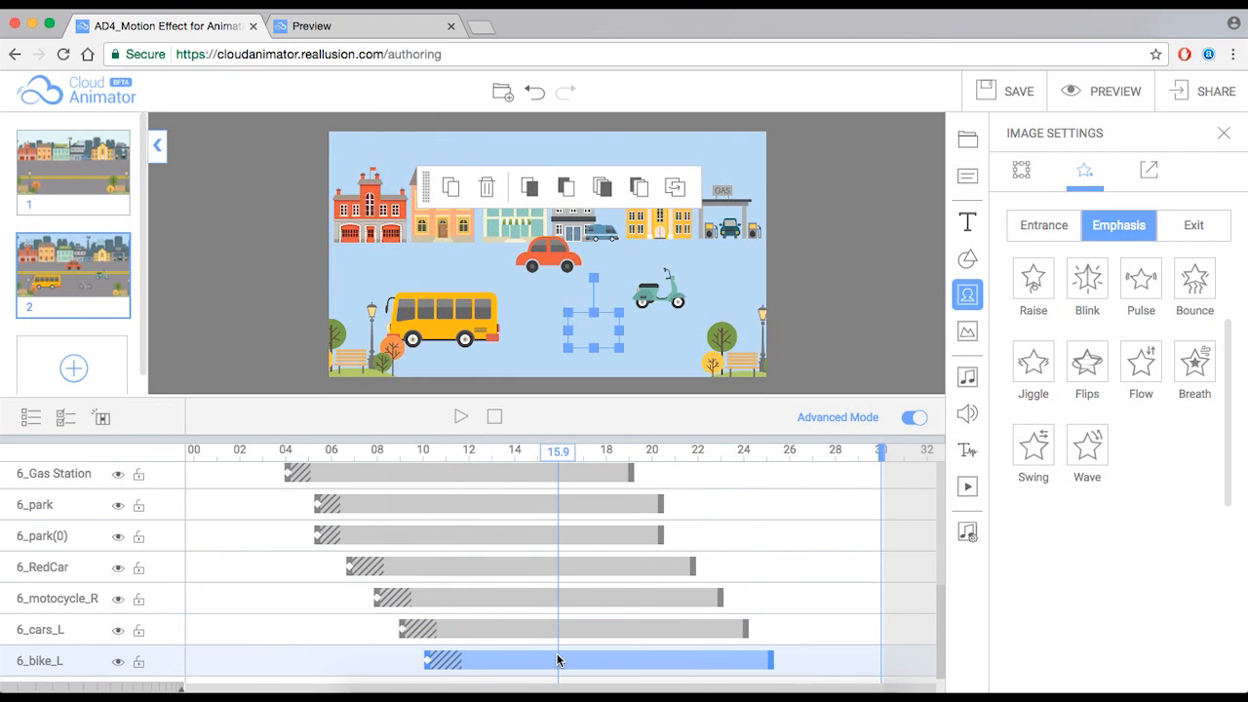
Play scene 2 from the beginning to review the staggered entrances of the buildings, parks and vehicles.
left_click(494, 419)
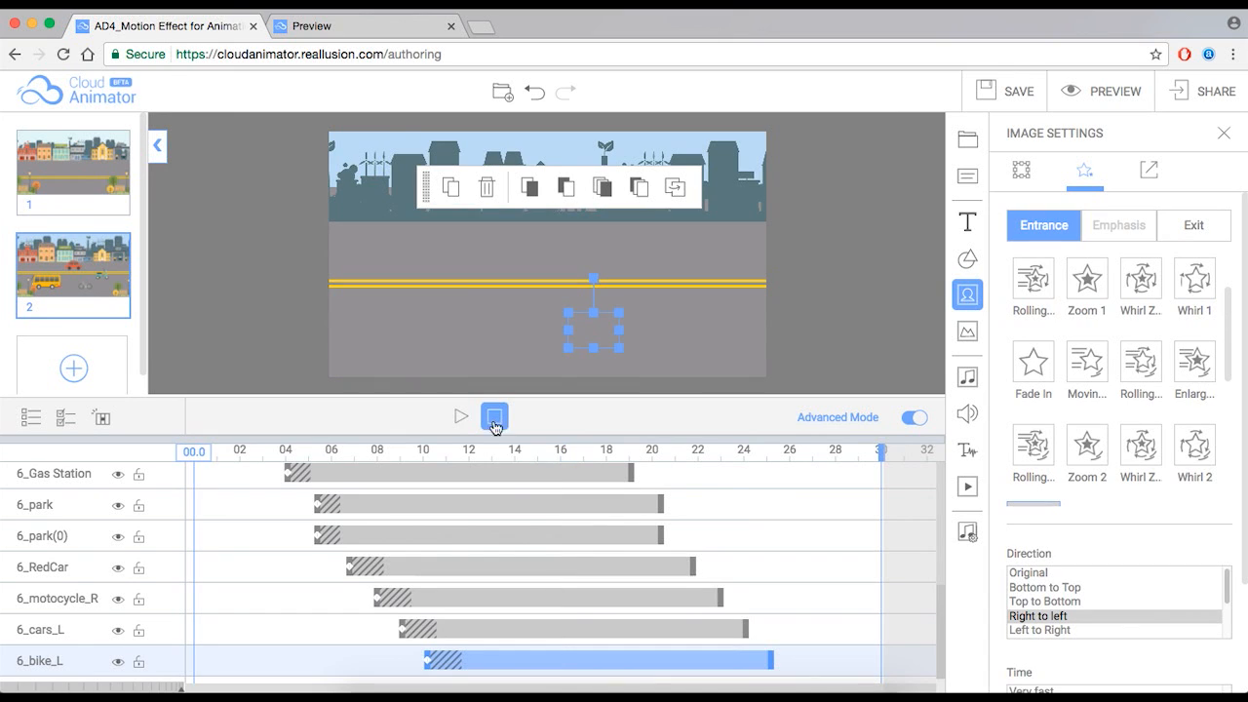
left_click(839, 332)
left_click(462, 418)
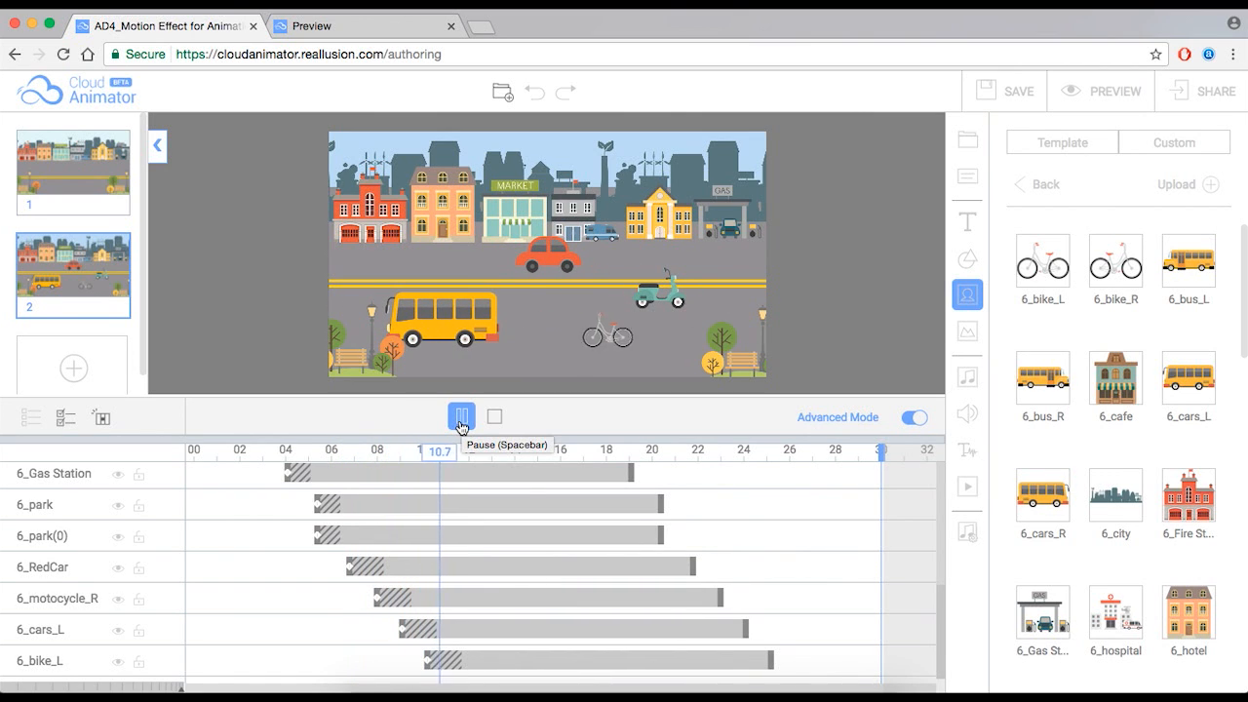
left_click(461, 425)
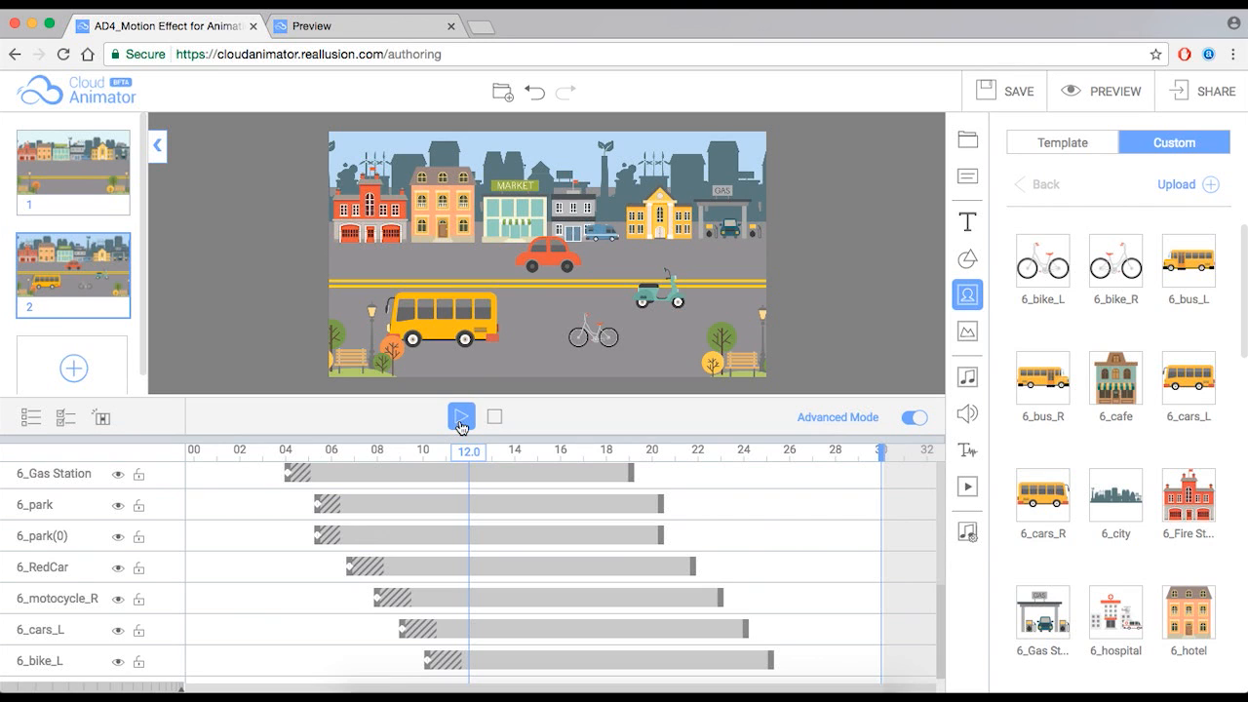
left_click(461, 425)
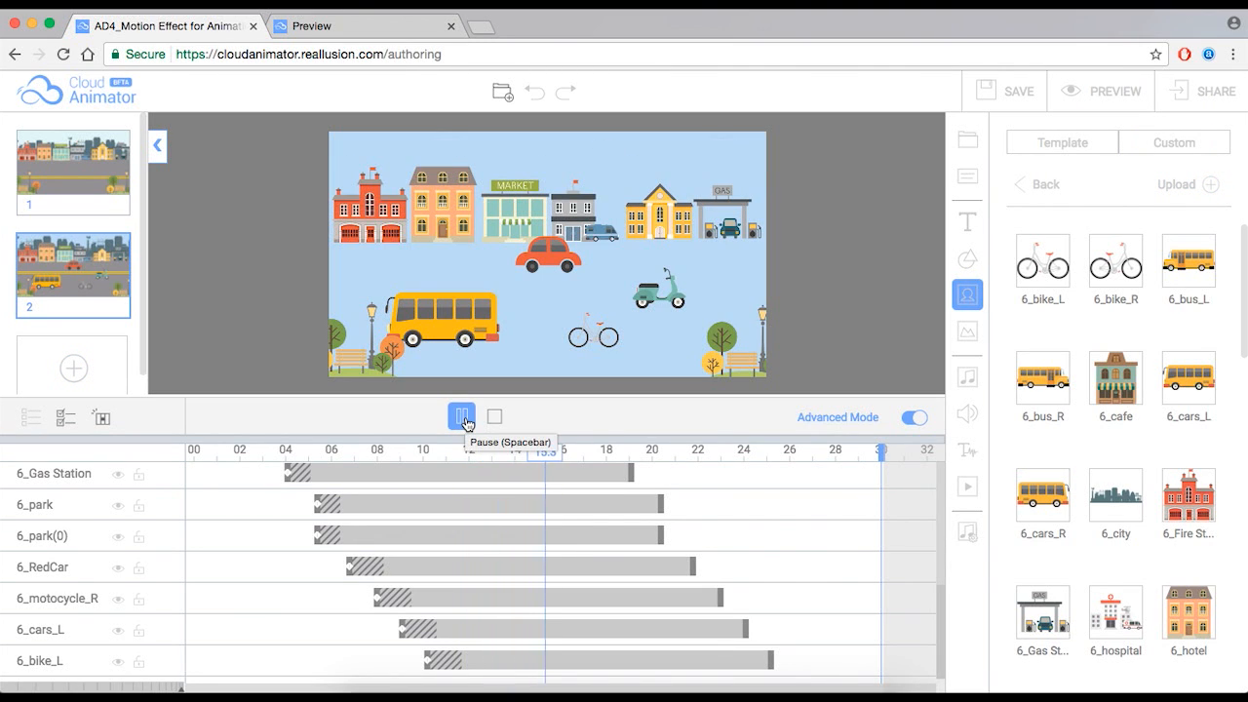
left_click(463, 419)
Shorten scene 2 by moving its end marker to 15 s, level with the end of the road and city clips.
scroll(528, 513, "up", 5)
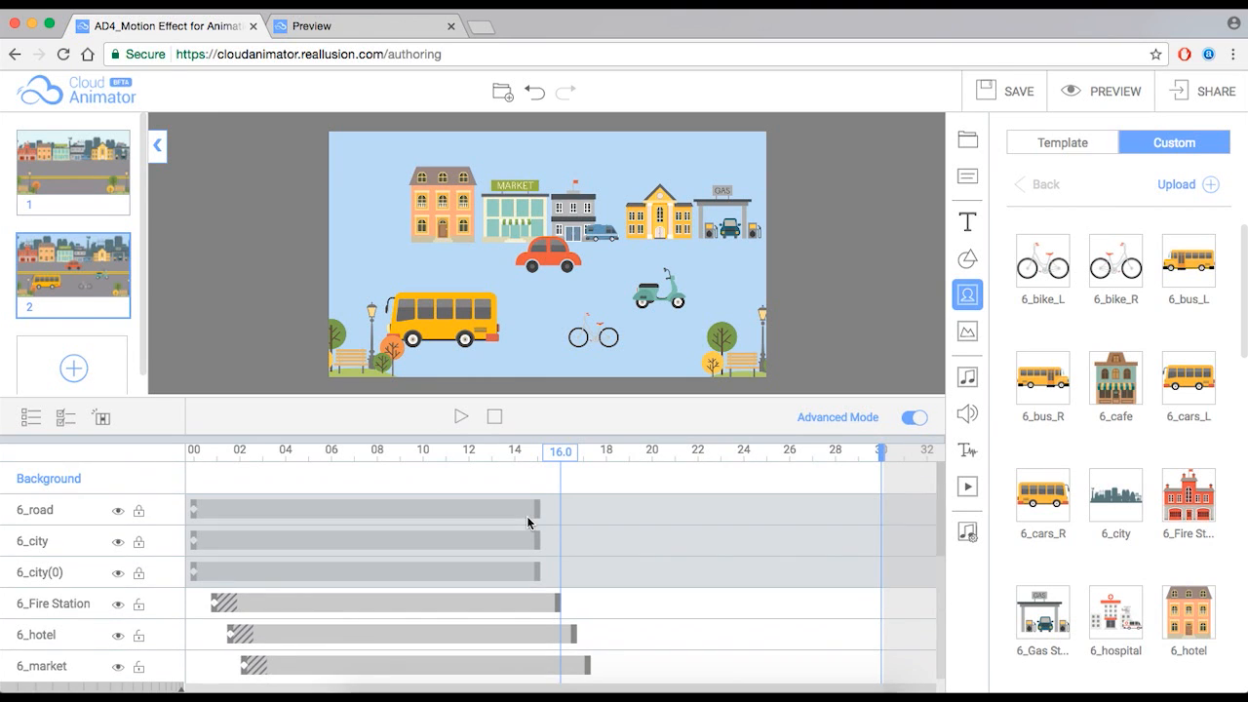
mouse_move(882, 451)
left_mouse_down()
mouse_move(515, 455)
mouse_move(542, 459)
mouse_move(526, 456)
left_mouse_up()
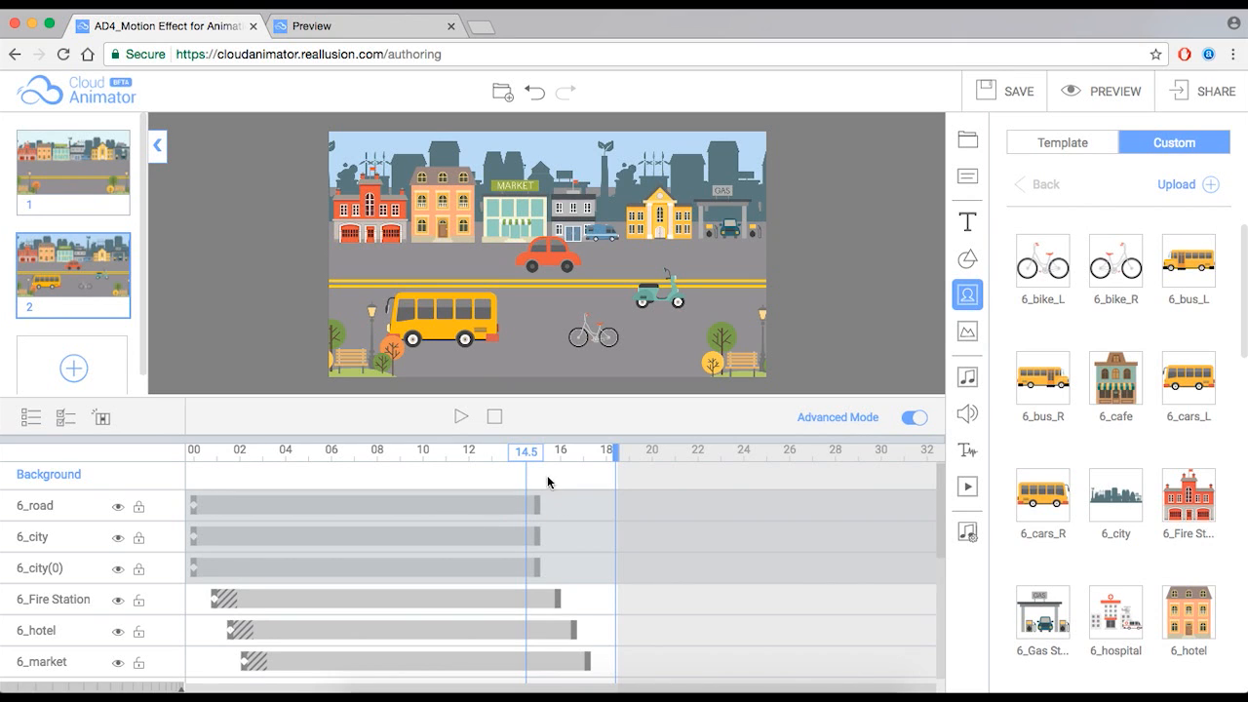
left_click_drag(524, 456, 478, 457)
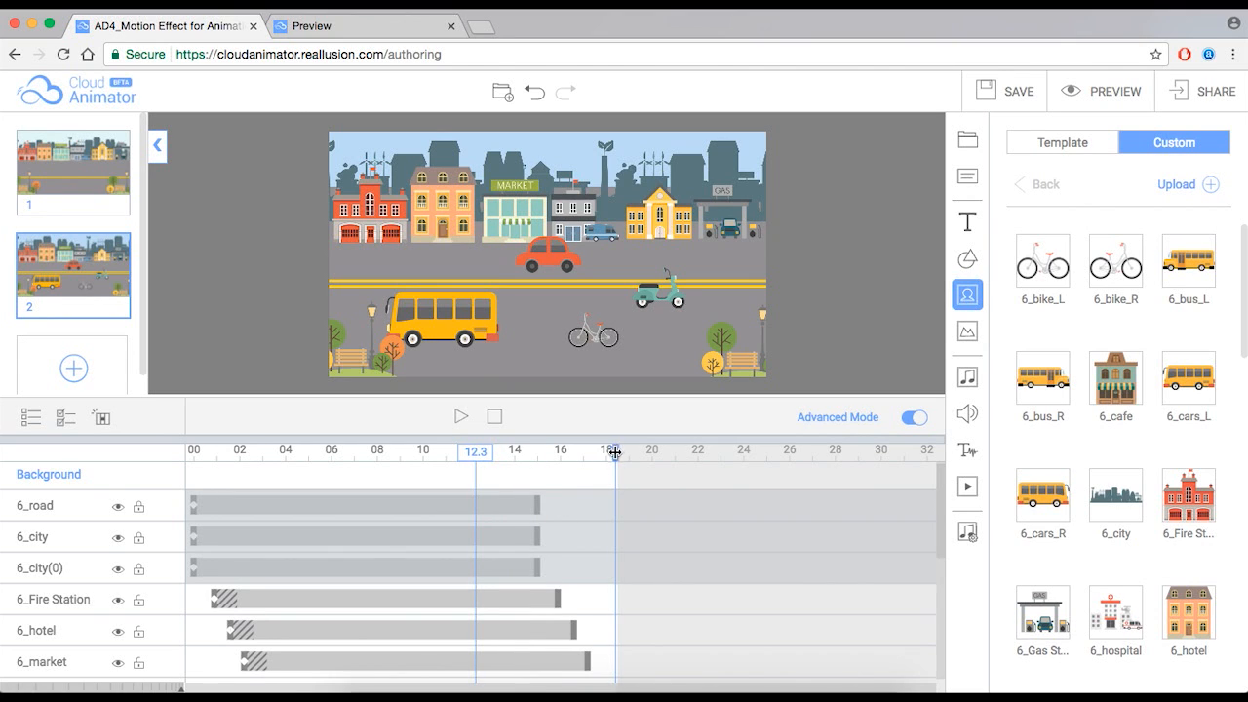
left_click_drag(615, 451, 537, 458)
Trim the ends of the 6_Fire Station, 6_hotel, 6_market, 6_police, 6_school and 6_Gas Station clips to 15 s.
scroll(553, 542, "down", 1)
scroll(545, 516, "up", 1)
scroll(536, 527, "down", 3)
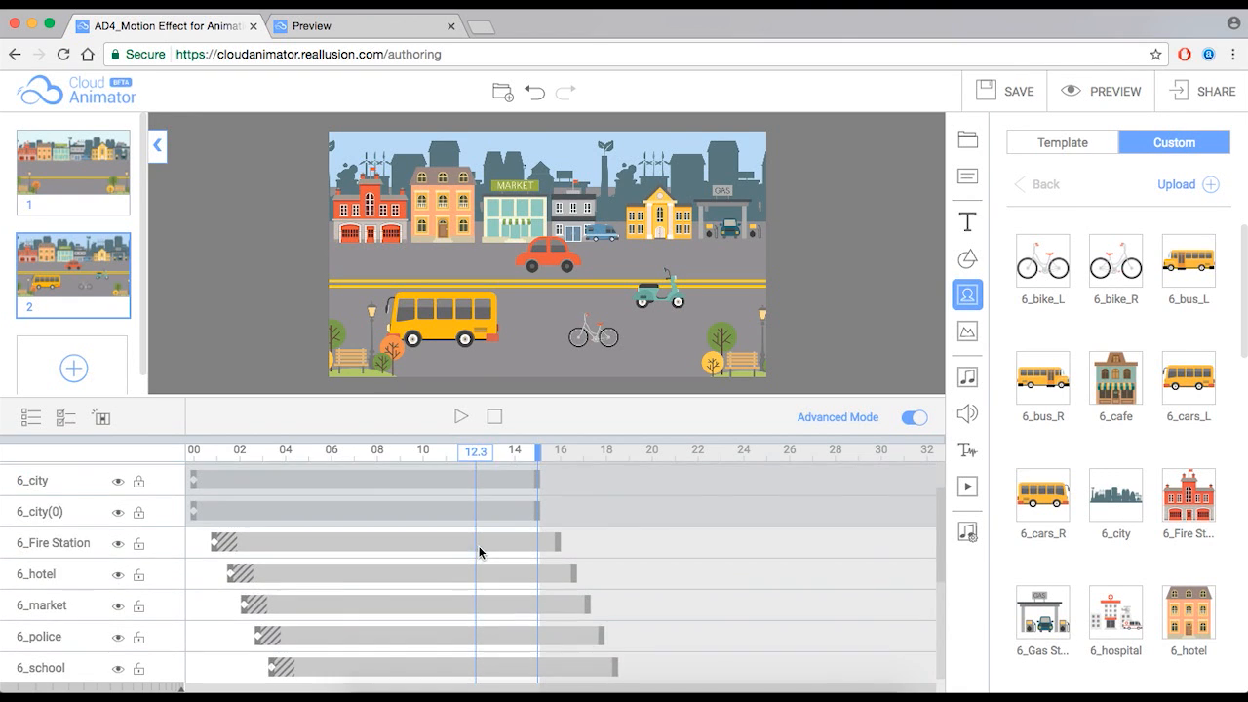
scroll(535, 542, "up", 1)
left_click_drag(561, 541, 538, 565)
left_click_drag(590, 605, 537, 596)
scroll(550, 605, "down", 3)
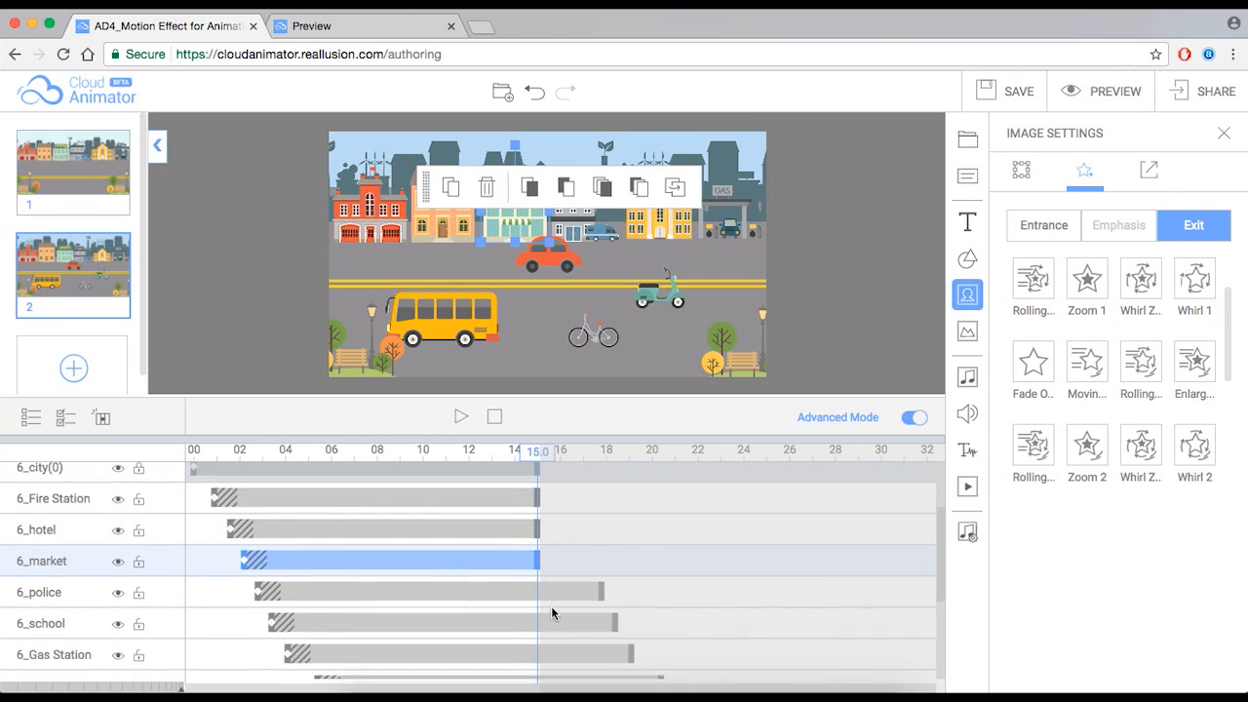
left_click_drag(599, 532, 538, 530)
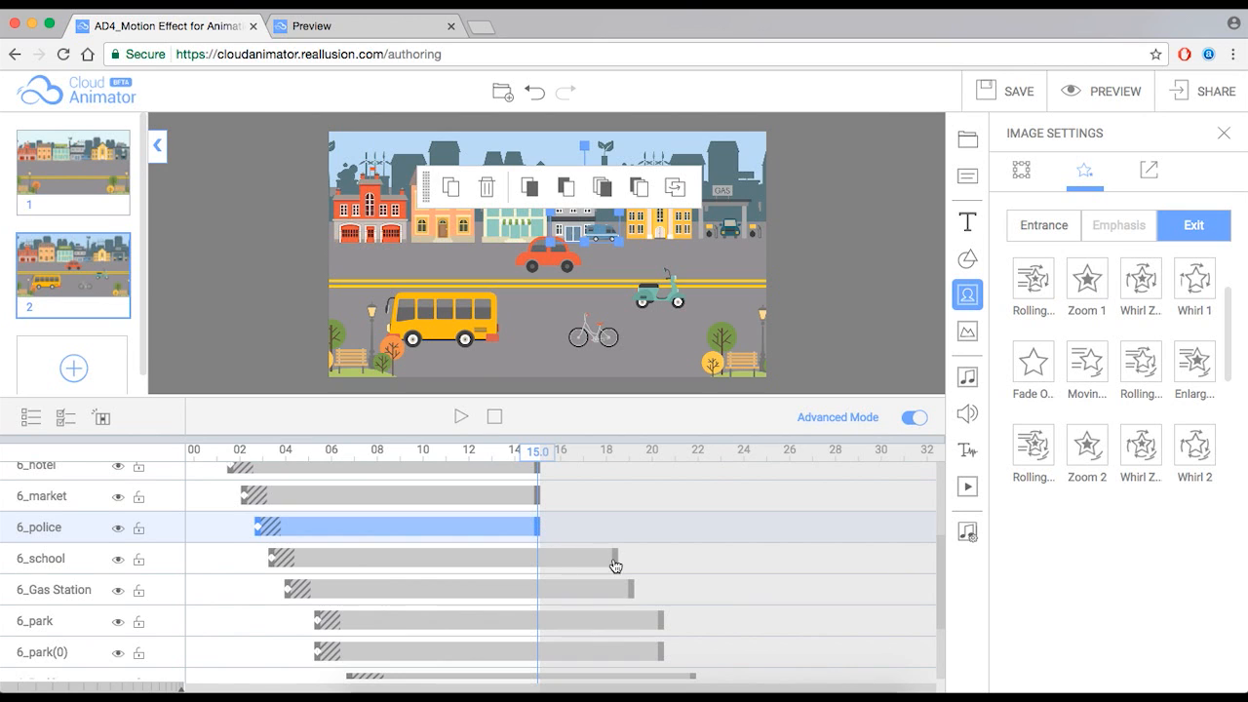
left_click_drag(616, 563, 536, 558)
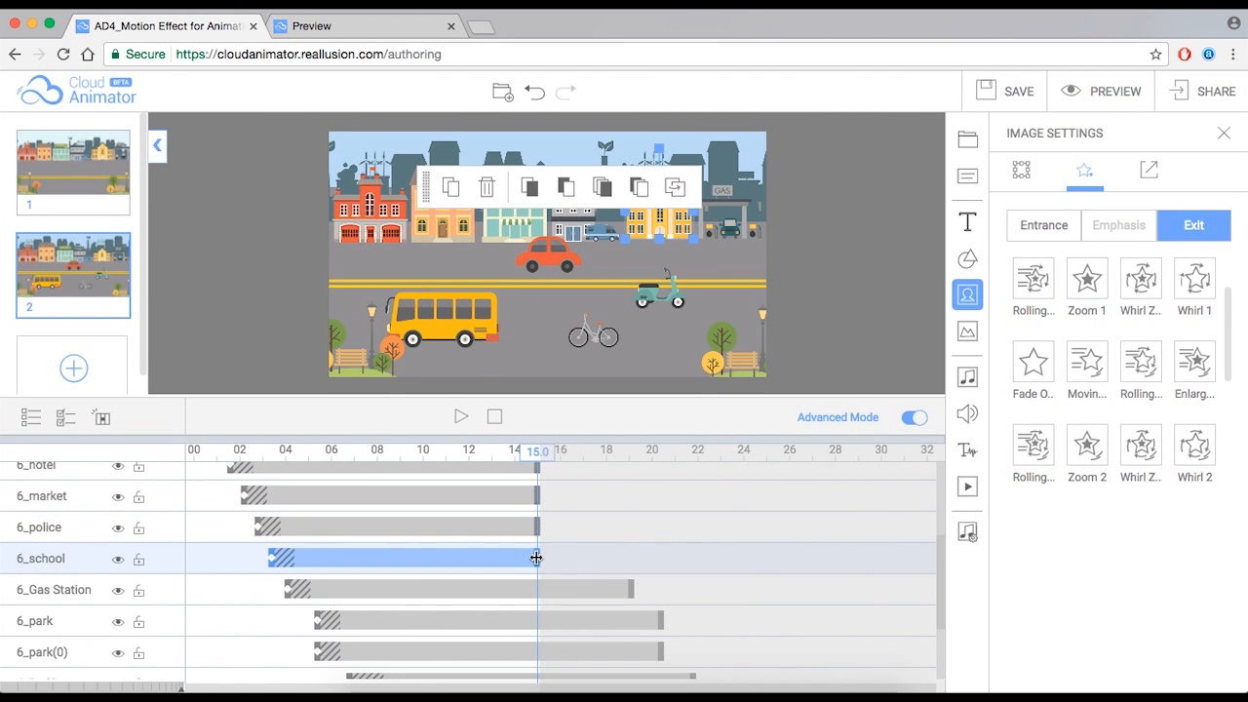
left_click_drag(631, 590, 537, 590)
Trim the ends of both park clips and the 6_RedCar, 6_motocycle_R, 6_cars_L and 6_bike_L clips to the 15 s scene end.
left_click_drag(664, 629, 536, 623)
left_click_drag(662, 660, 536, 652)
scroll(571, 614, "down", 3)
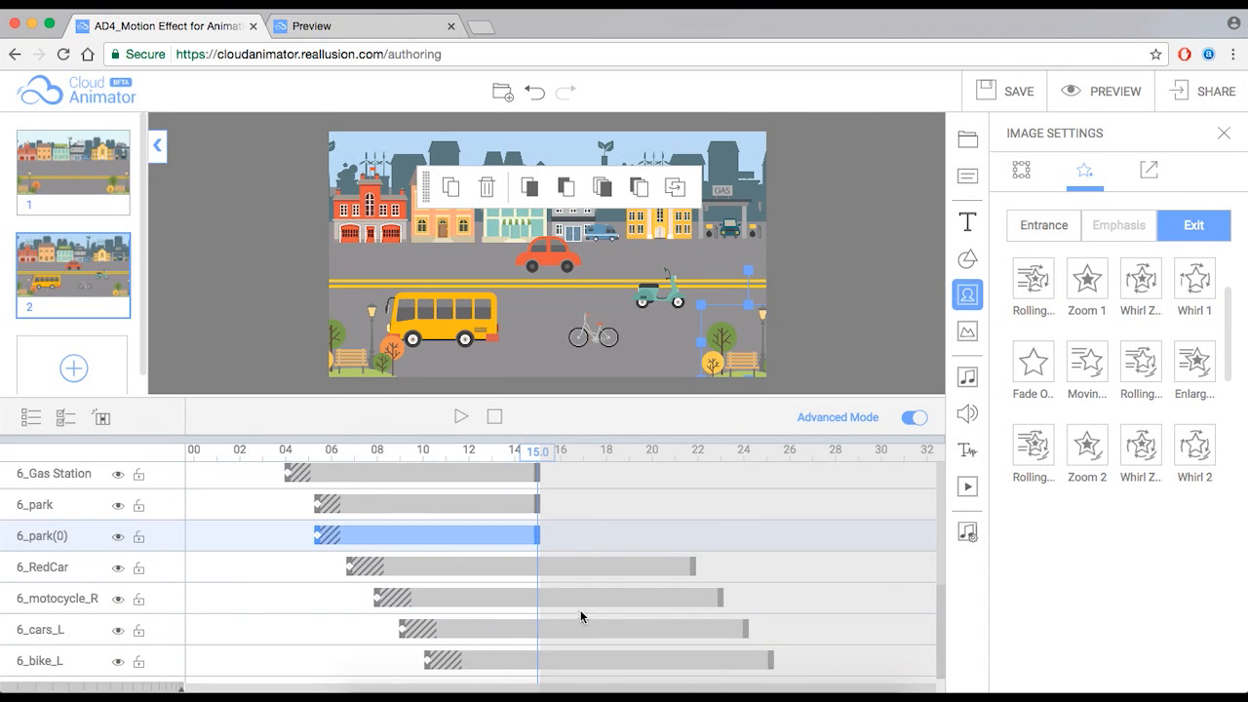
left_click_drag(694, 570, 537, 567)
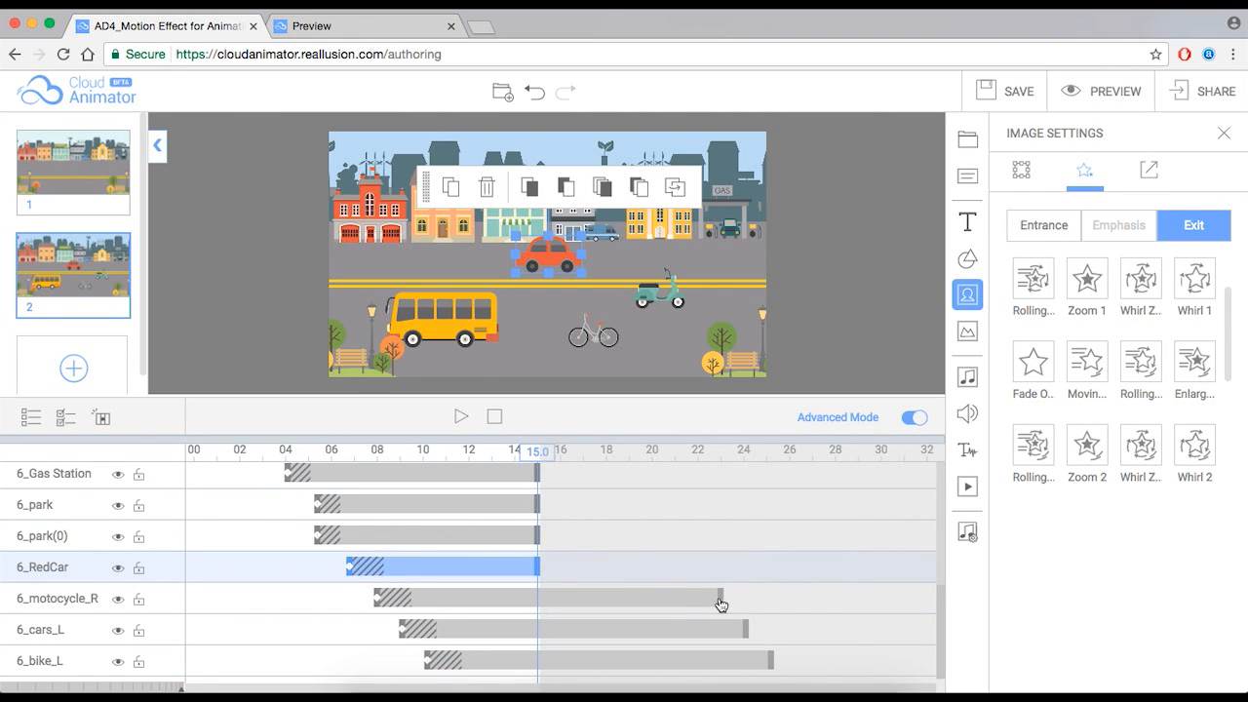
left_click_drag(720, 600, 542, 603)
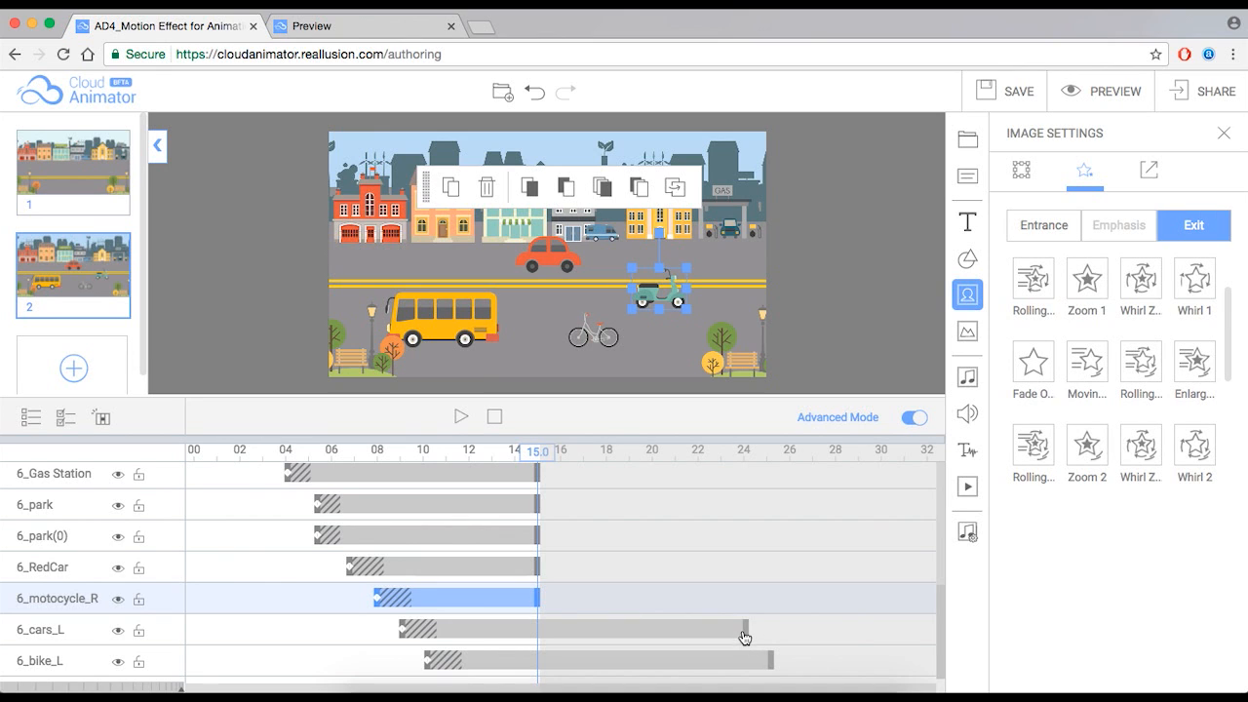
left_click_drag(748, 635, 536, 633)
left_click_drag(777, 668, 539, 661)
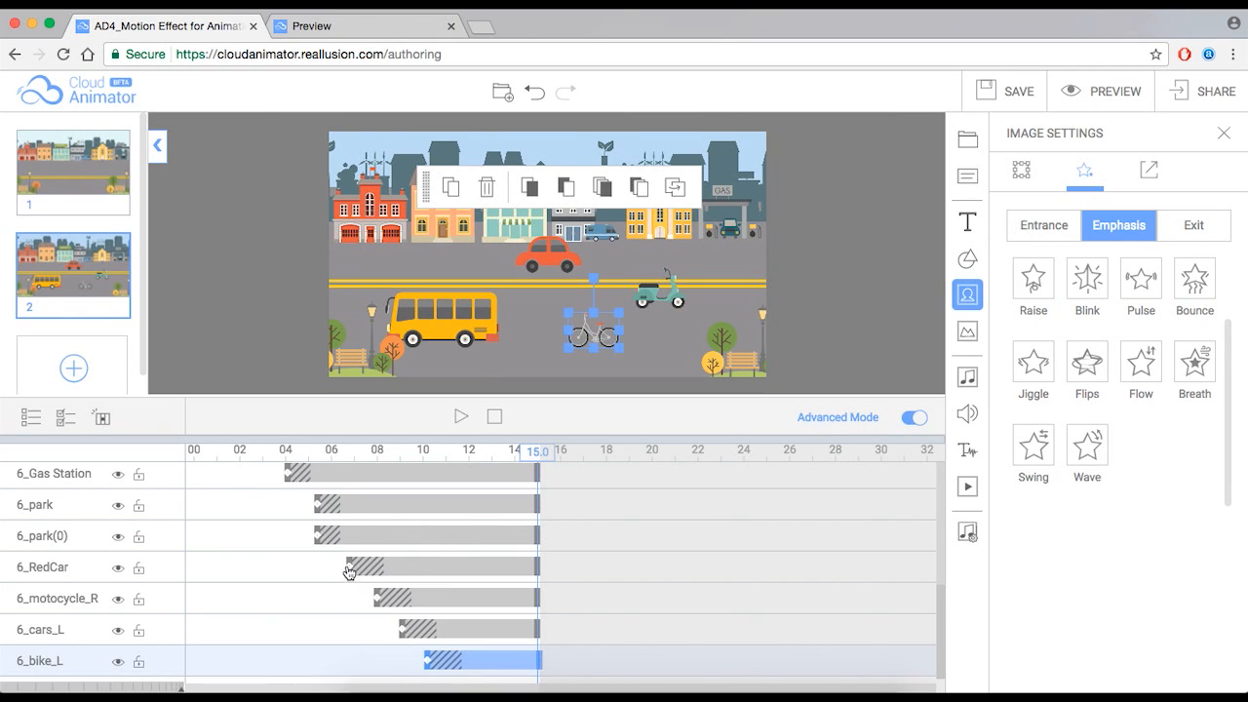
Give 6_RedCar the third Moving exit effect with direction Left to Right and time Medium.
left_click(417, 574)
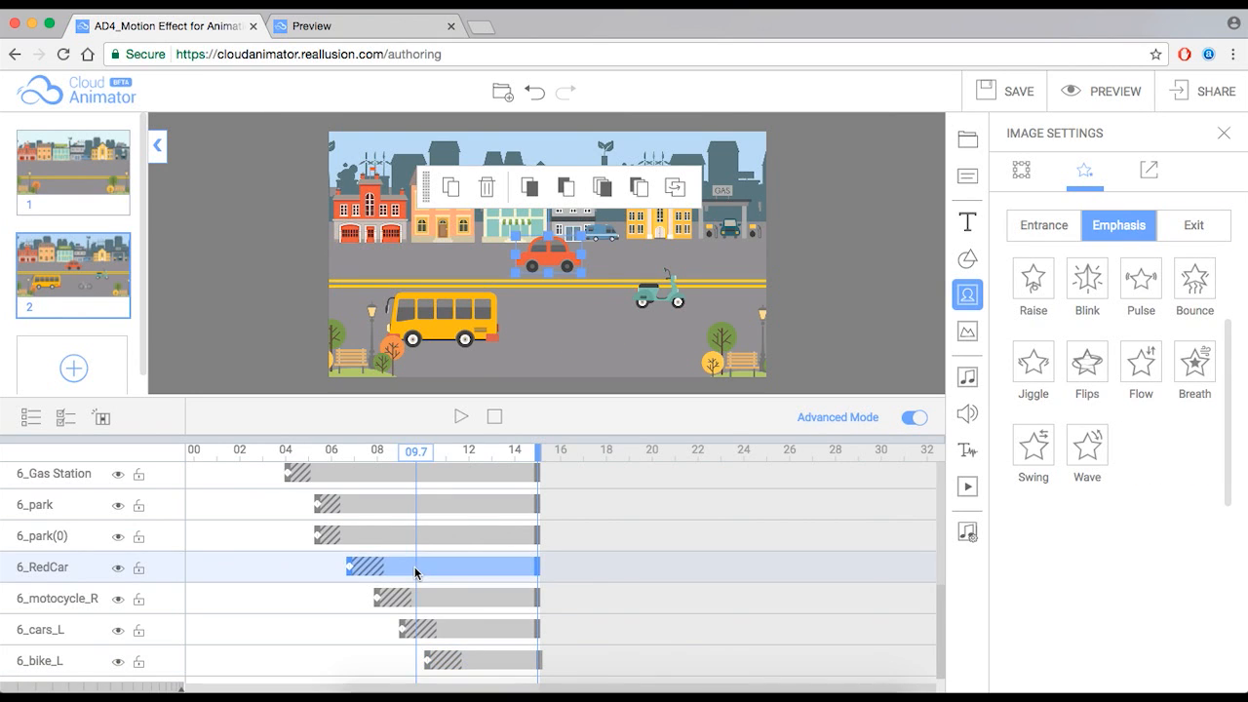
left_click_drag(423, 463, 487, 455)
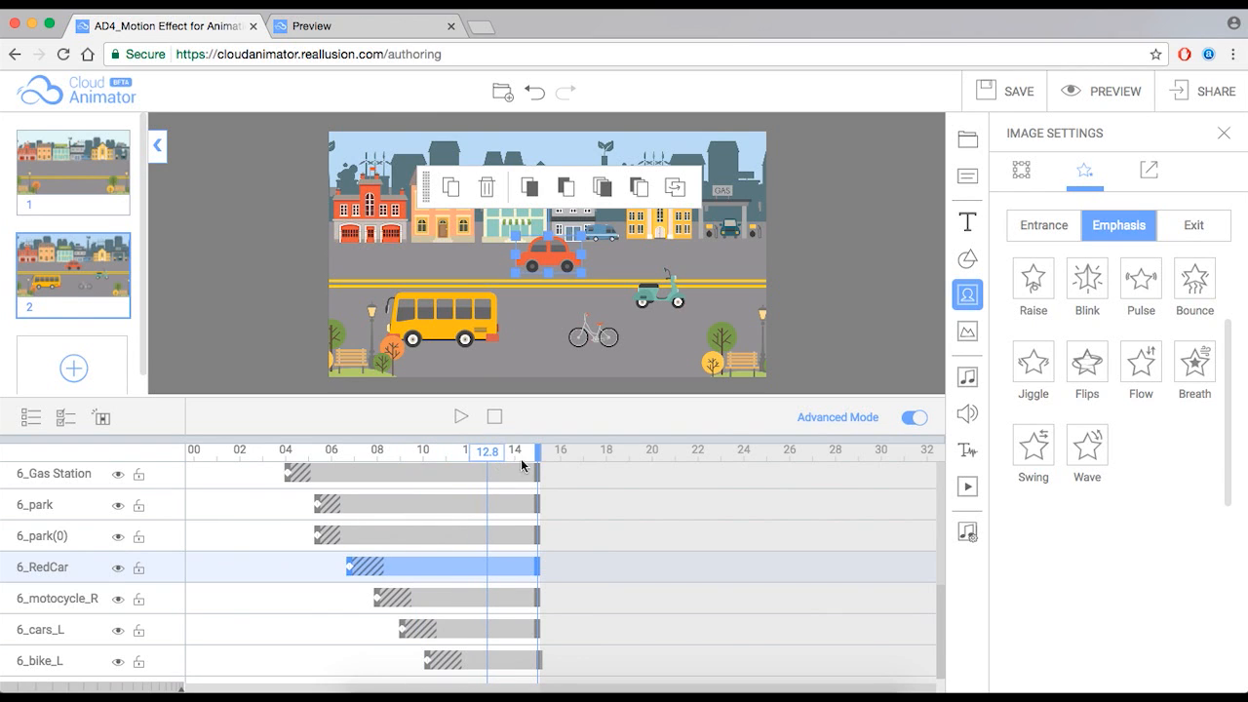
left_click_drag(1234, 395, 1225, 312)
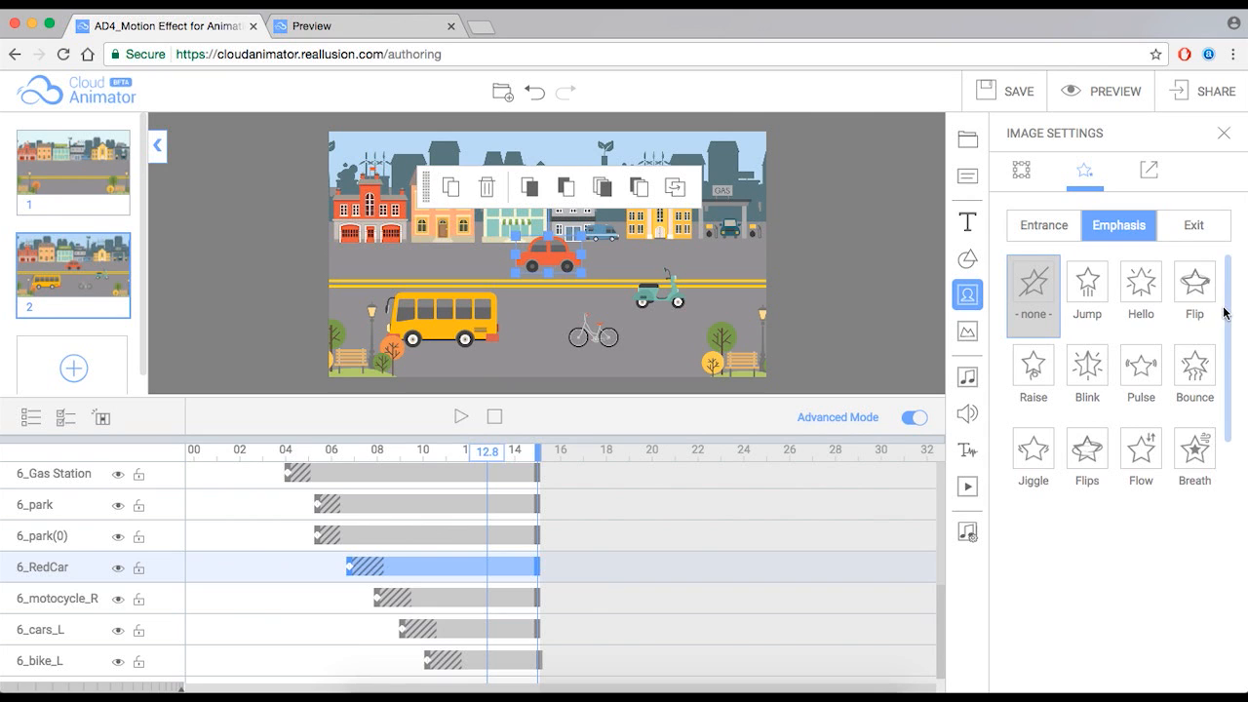
left_click(1205, 242)
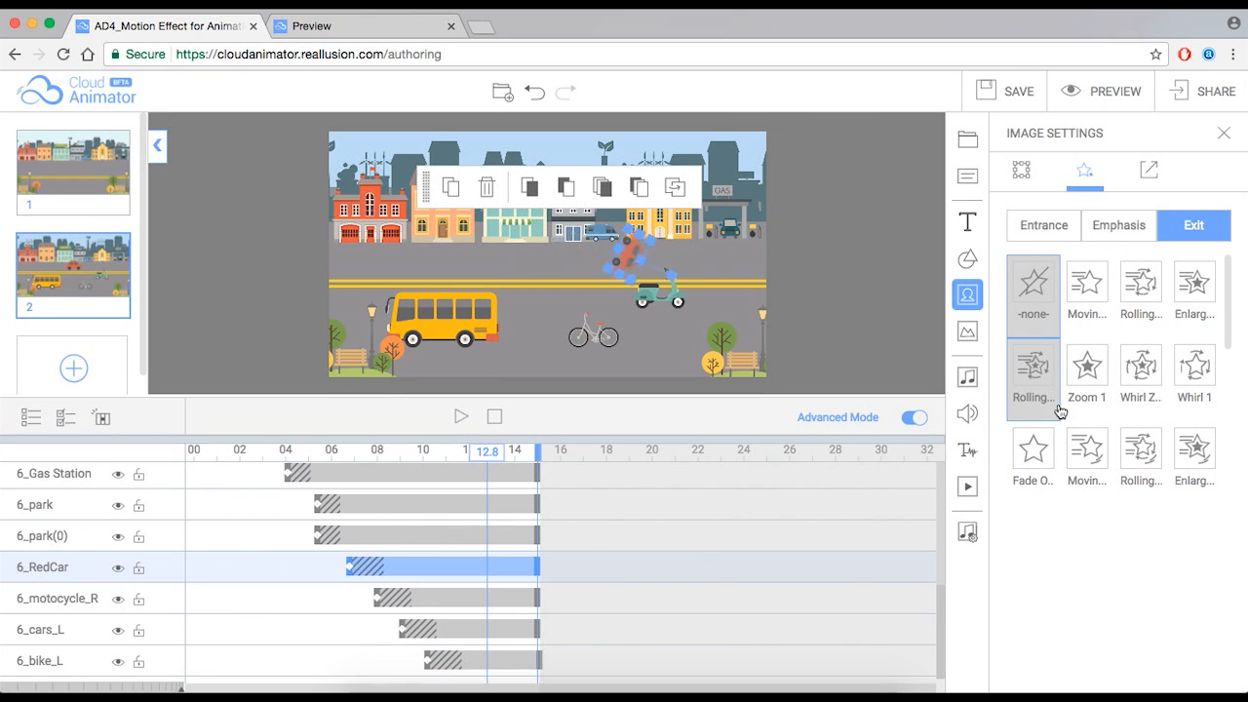
scroll(1082, 412, "down", 2)
scroll(1096, 413, "down", 4)
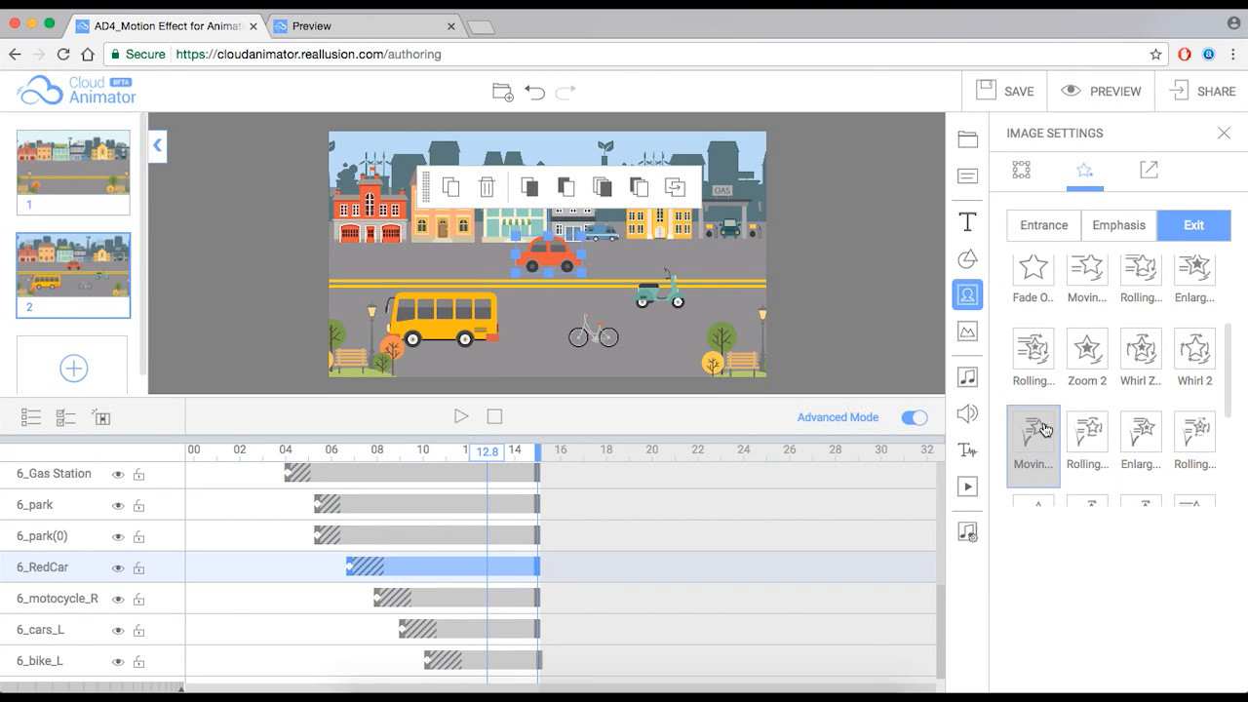
left_click(1044, 430)
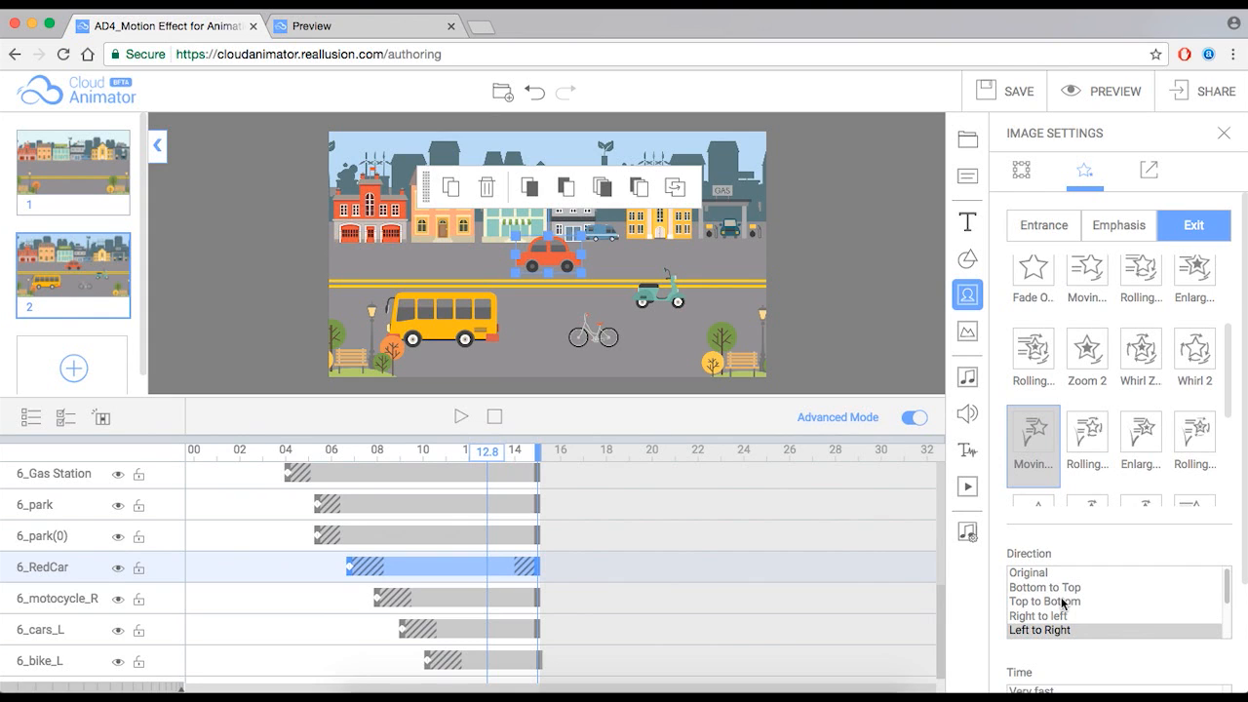
left_click(1052, 631)
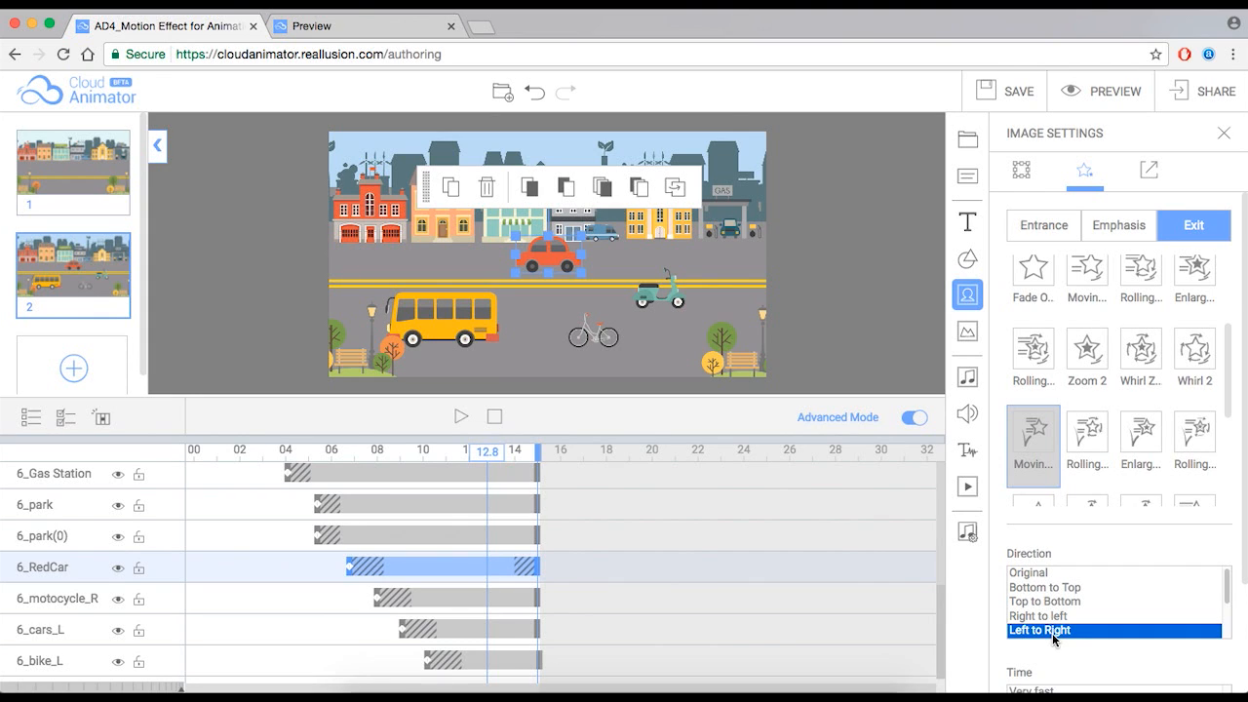
scroll(1061, 632, "down", 2)
left_click(1049, 613)
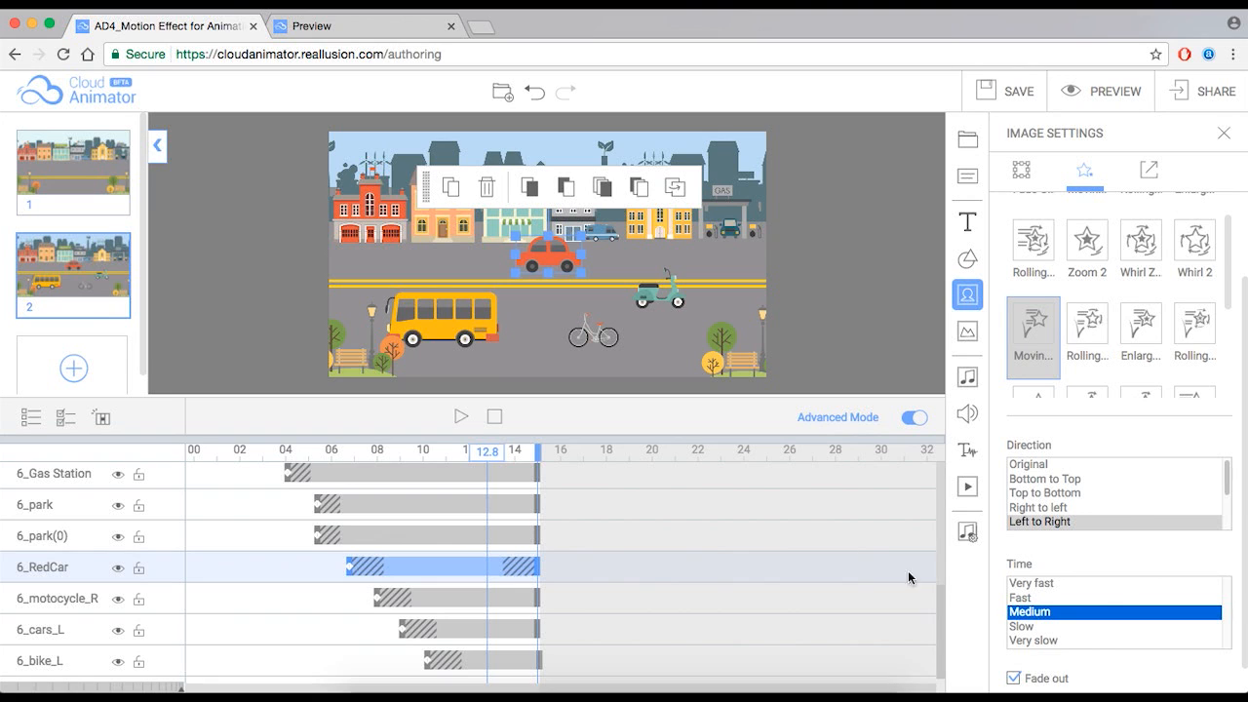
Browse the exit effects for 6_motocycle_R and check which exit effect 6_RedCar uses.
mouse_move(494, 452)
left_mouse_down()
mouse_move(529, 458)
mouse_move(514, 458)
left_mouse_up()
left_click(495, 596)
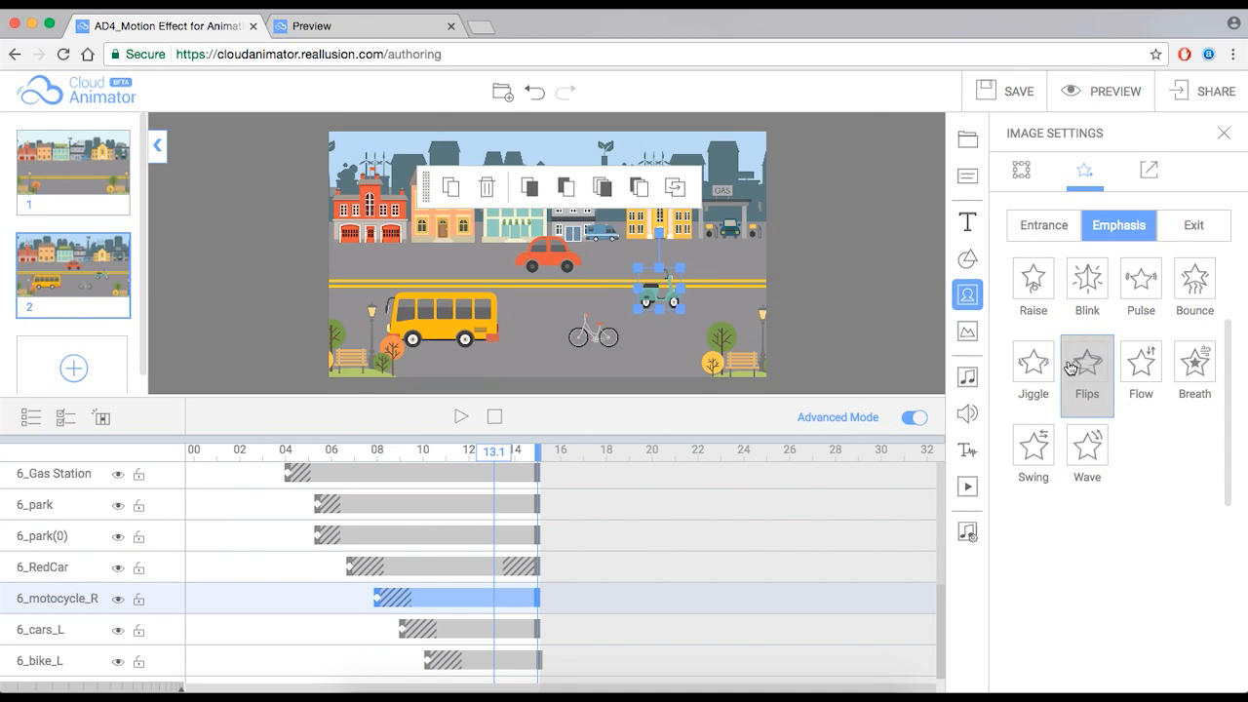
left_click(1193, 225)
scroll(1157, 306, "down", 5)
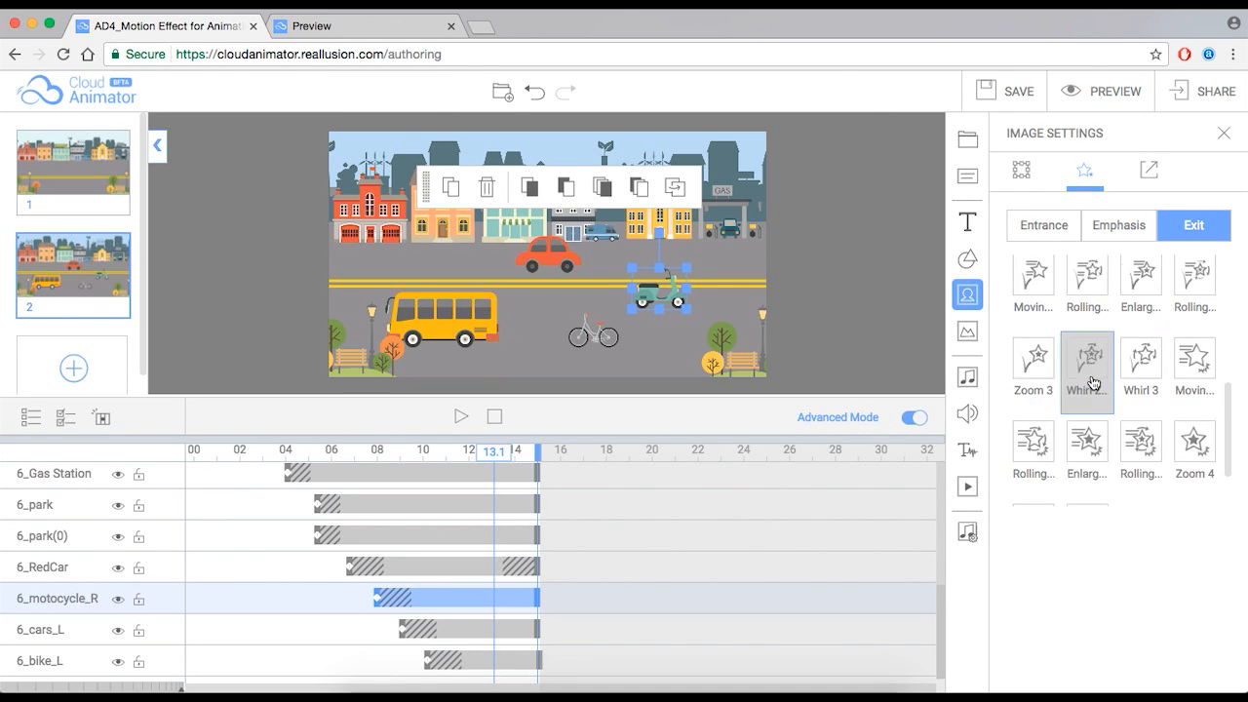
scroll(1041, 448, "down", 2)
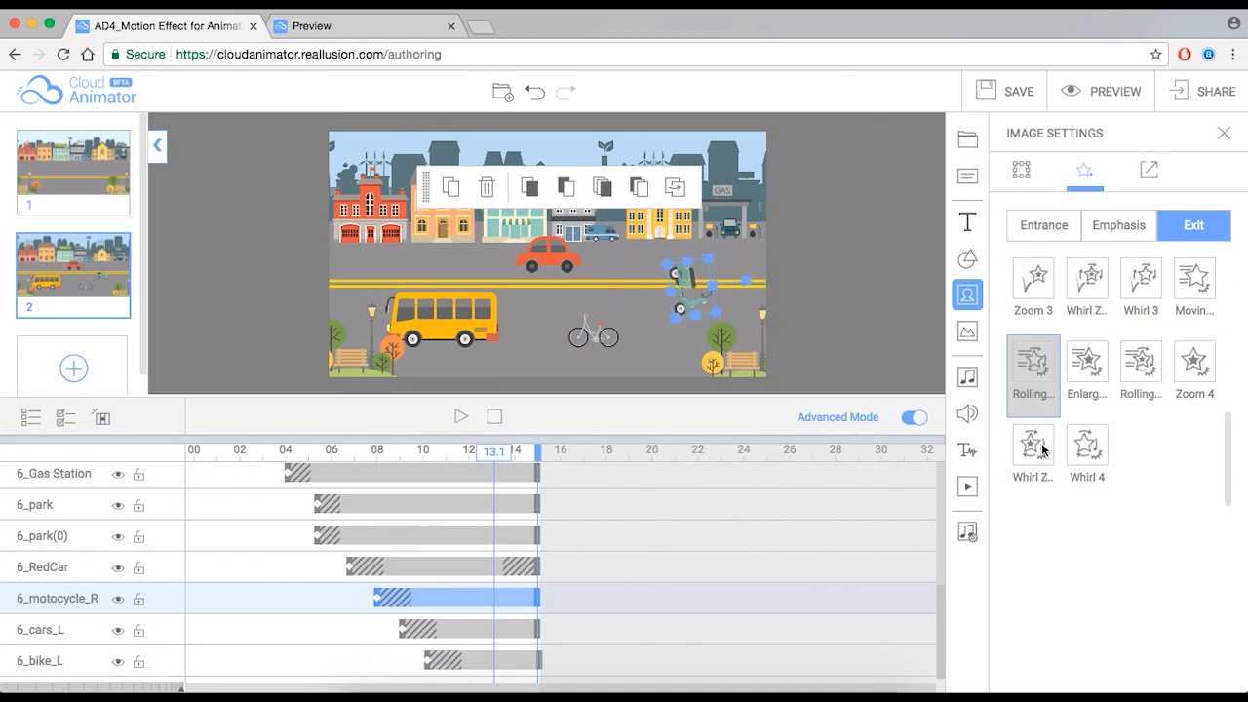
scroll(1050, 446, "up", 2)
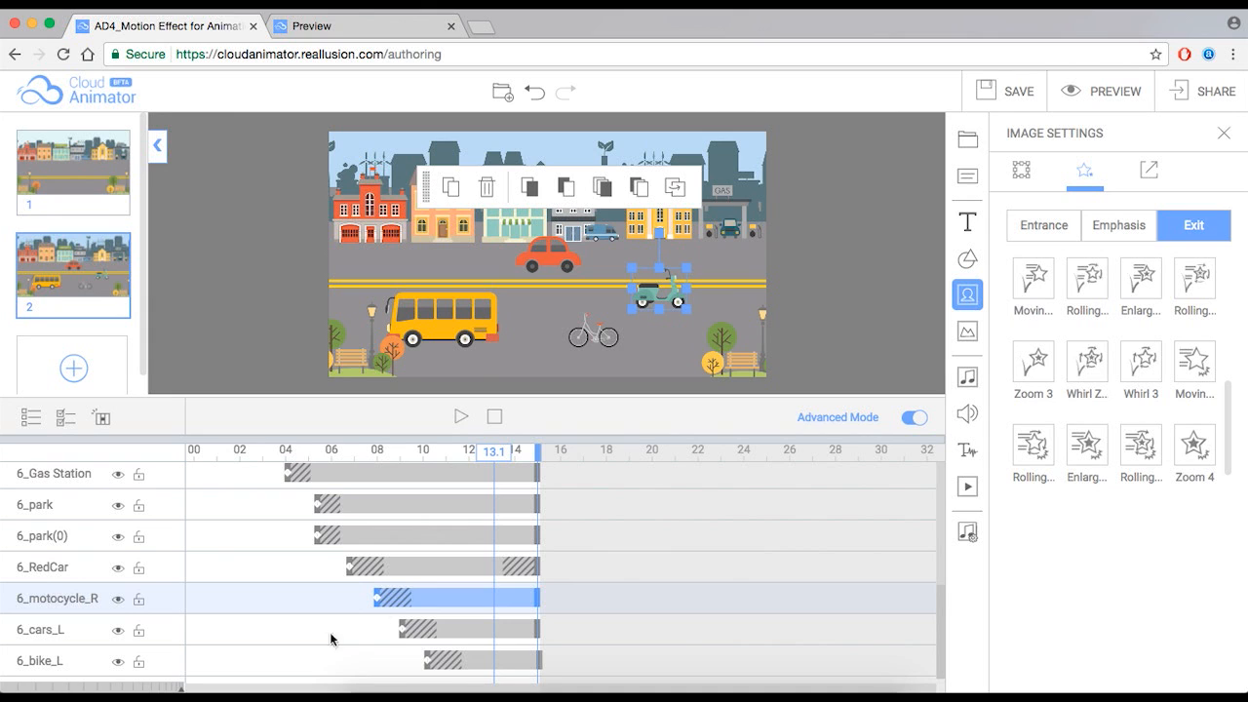
left_click(533, 565)
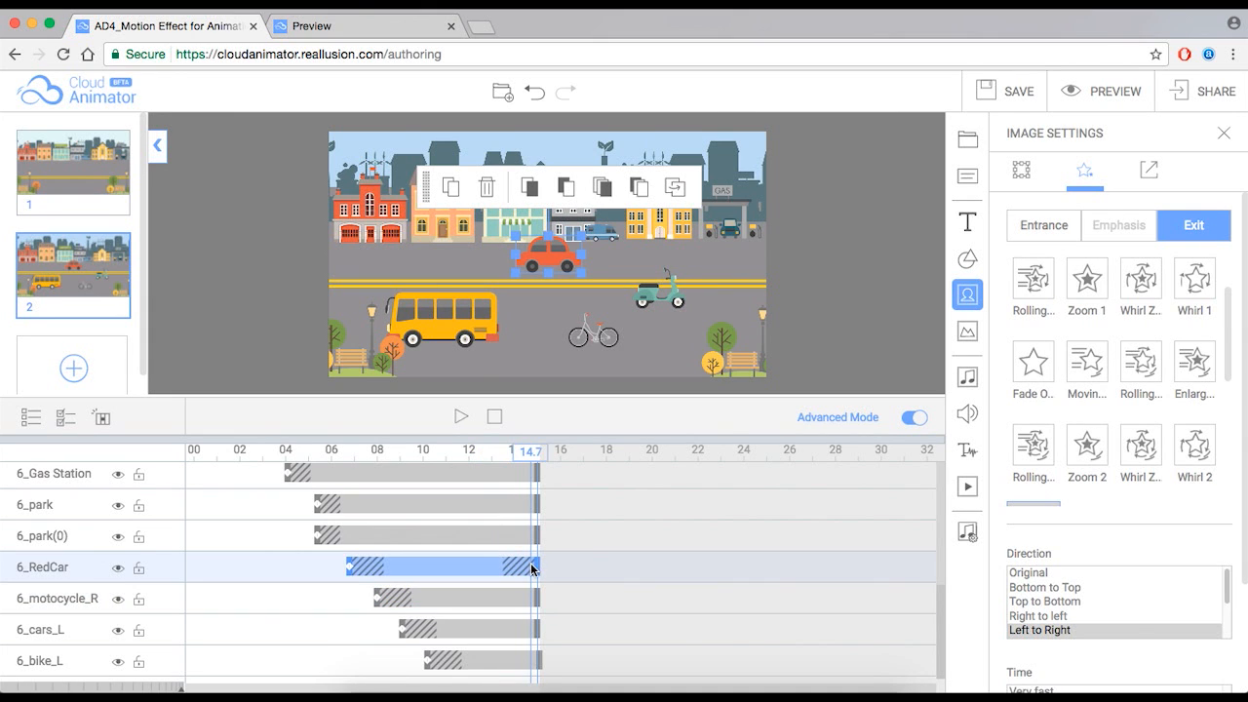
scroll(1033, 420, "down", 5)
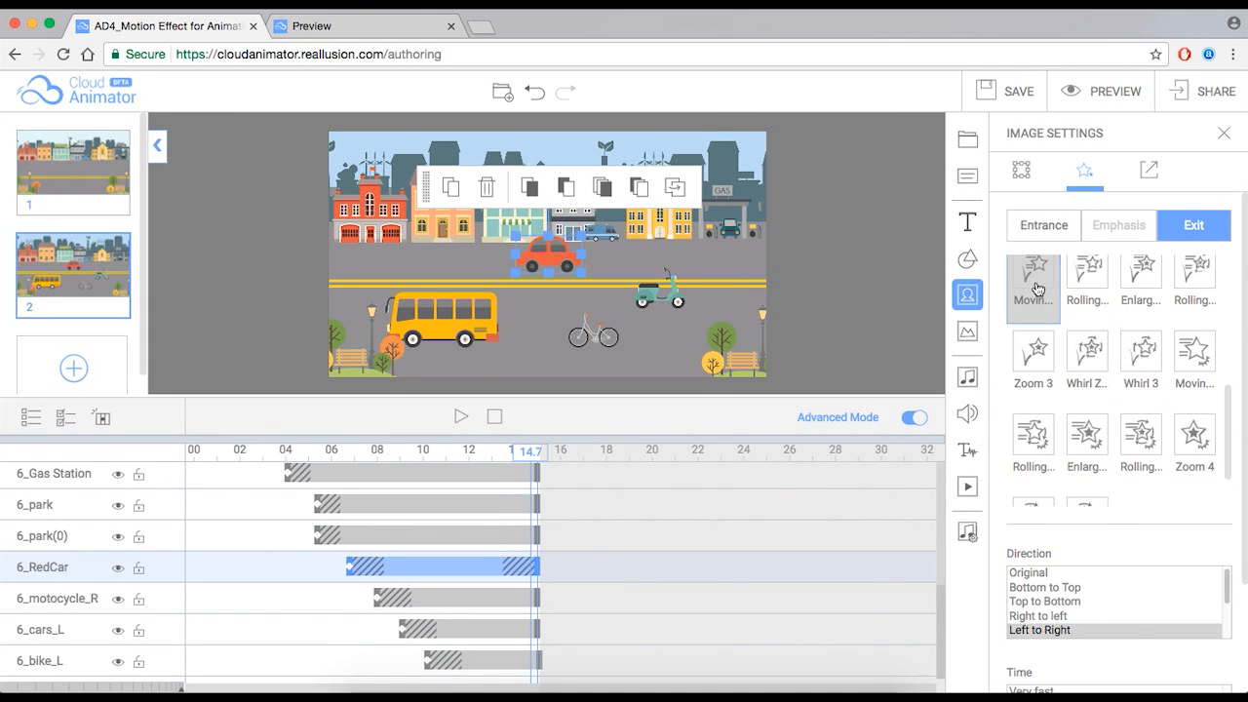
left_click(1035, 282)
Give 6_motocycle_R the third Moving exit effect with direction Left to Right and time Medium.
left_click(502, 598)
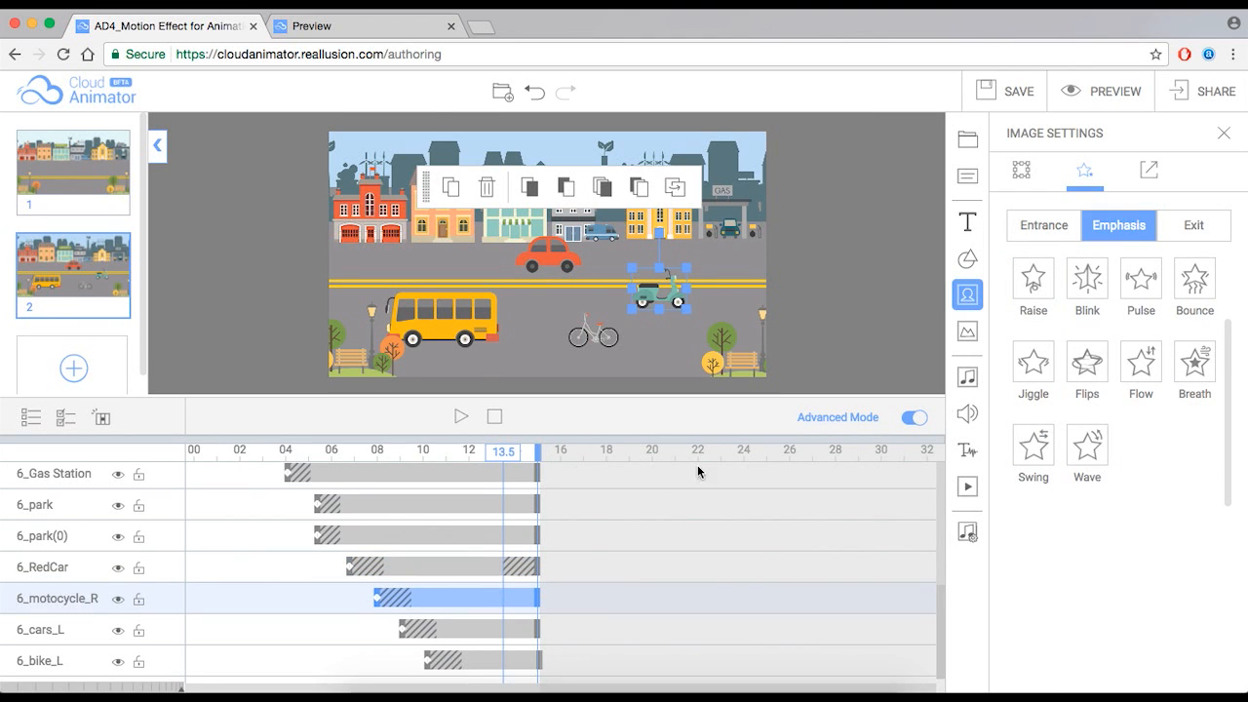
left_click(1191, 229)
scroll(1135, 351, "down", 3)
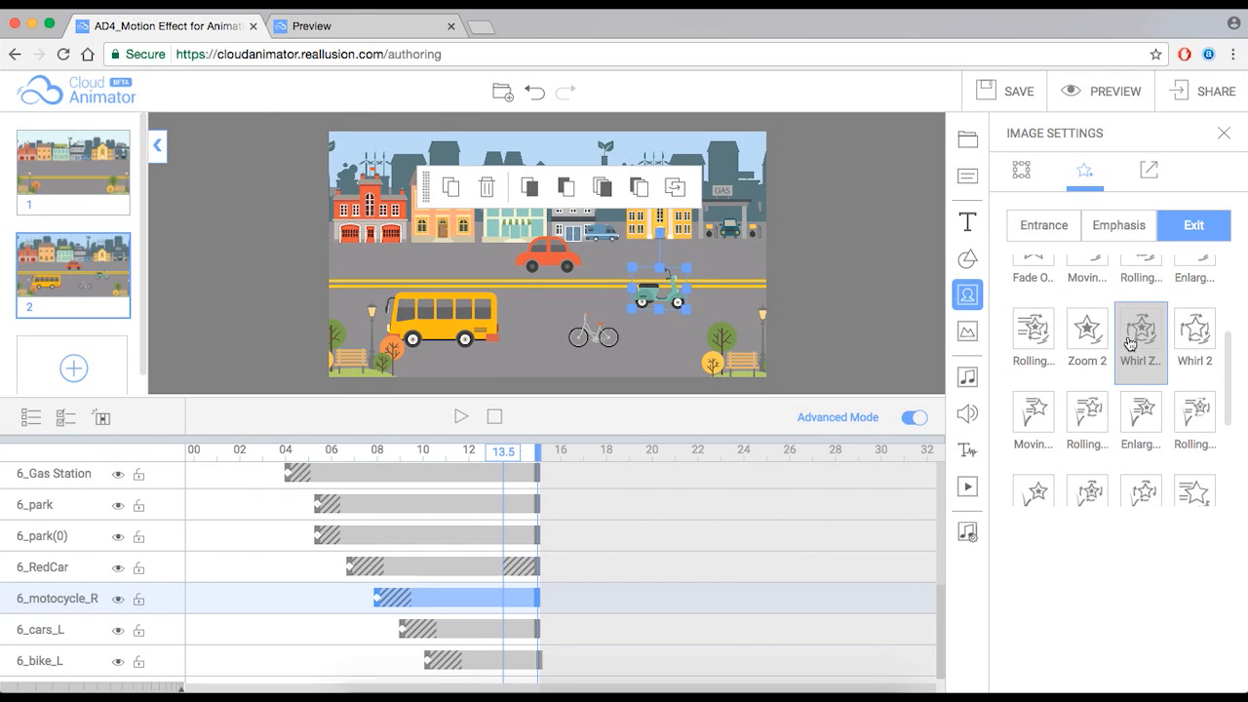
left_click(1025, 422)
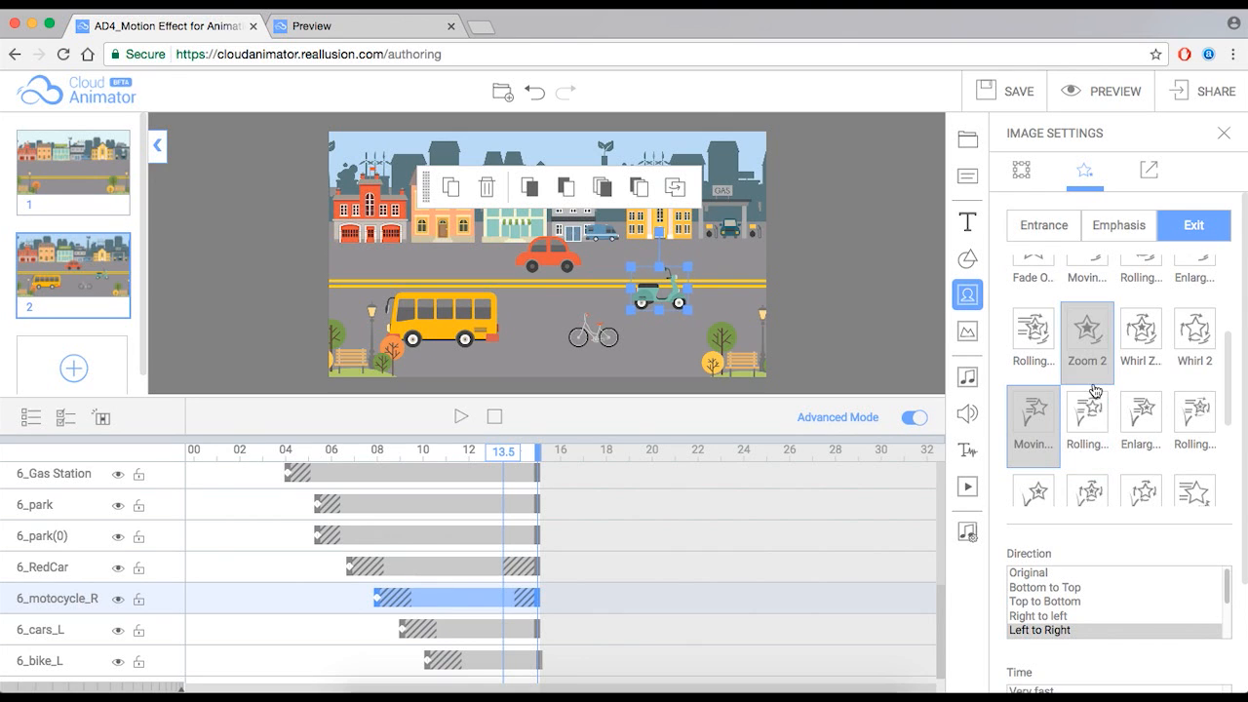
left_click(1047, 629)
scroll(1048, 643, "down", 3)
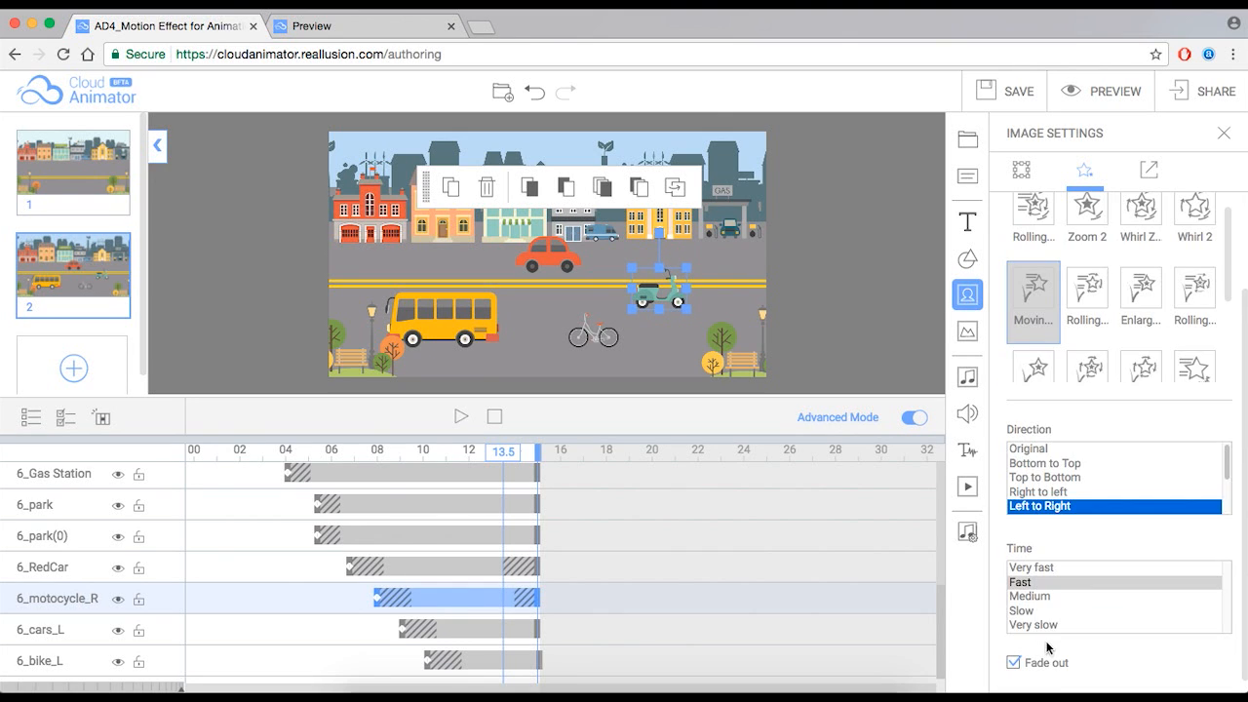
left_click(1025, 598)
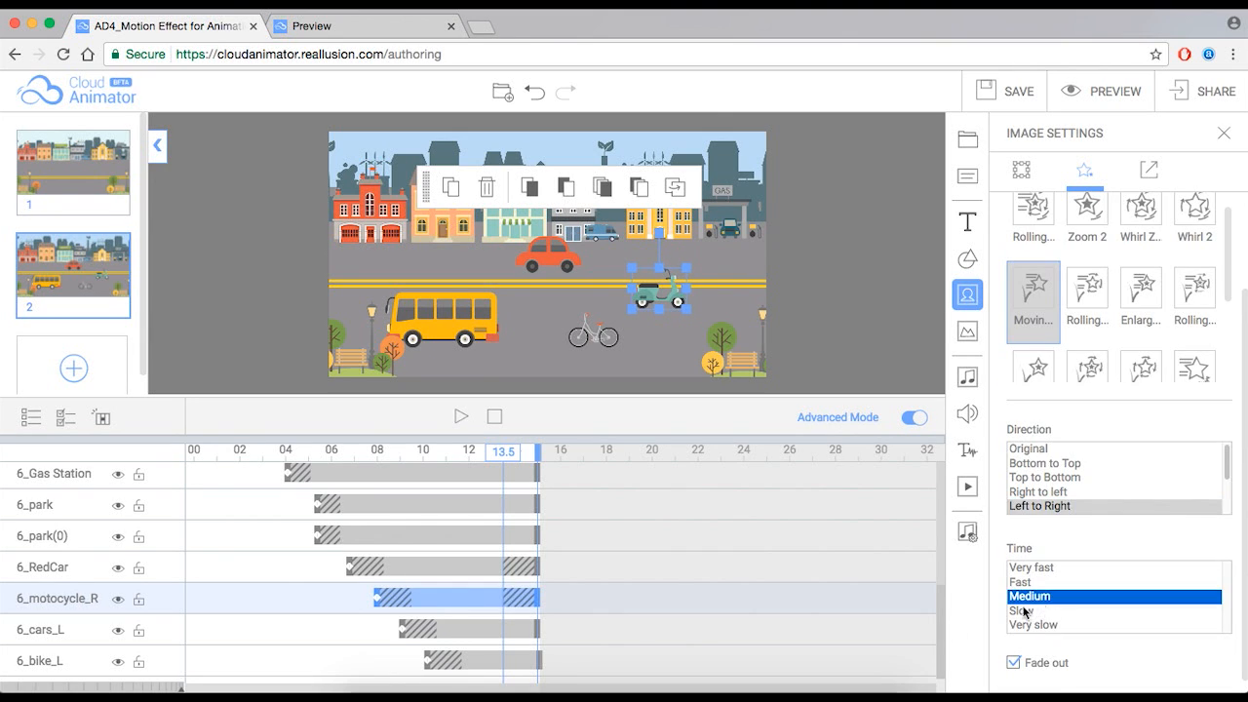
Give 6_cars_L the third Moving exit effect with direction Right to left.
left_click(510, 629)
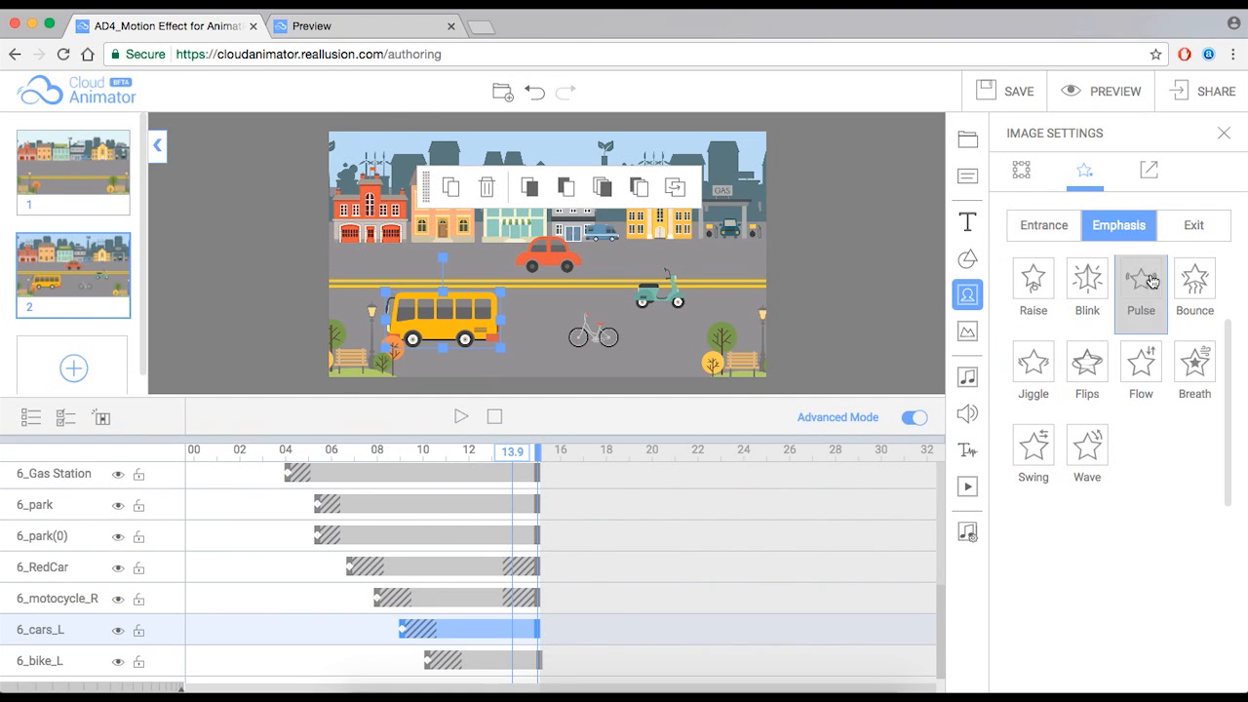
left_click(1209, 232)
scroll(1138, 375, "down", 2)
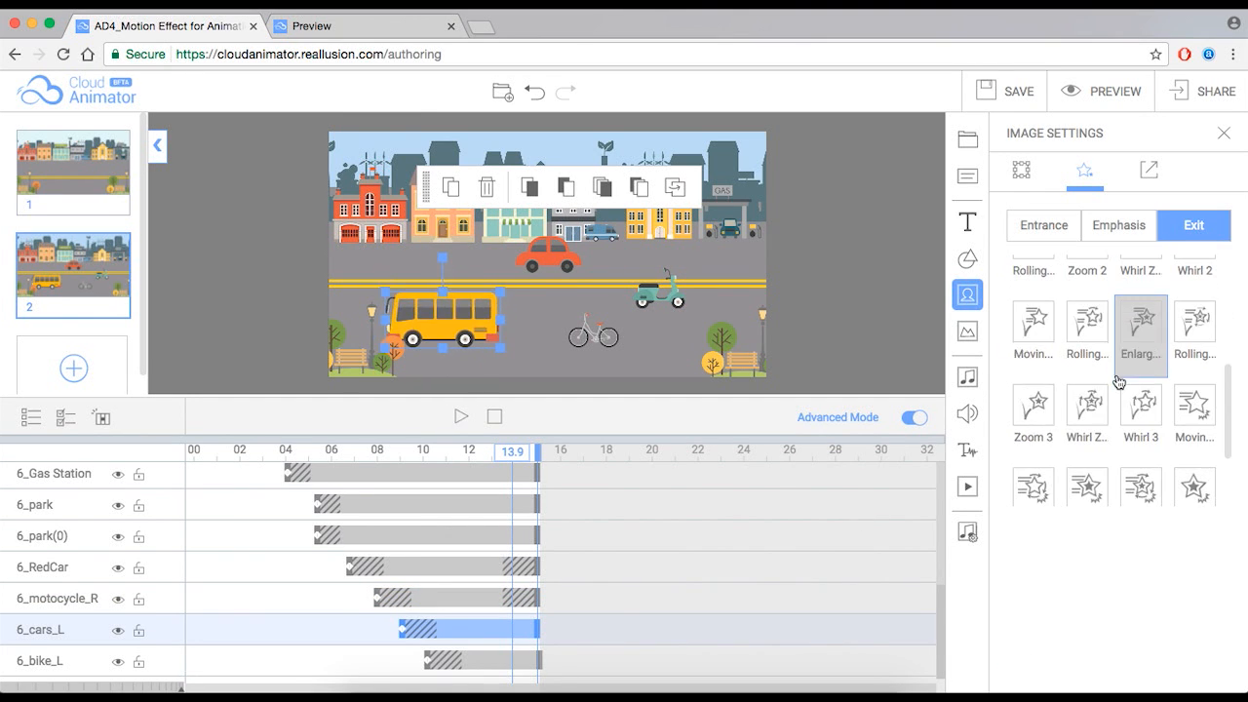
left_click(1033, 342)
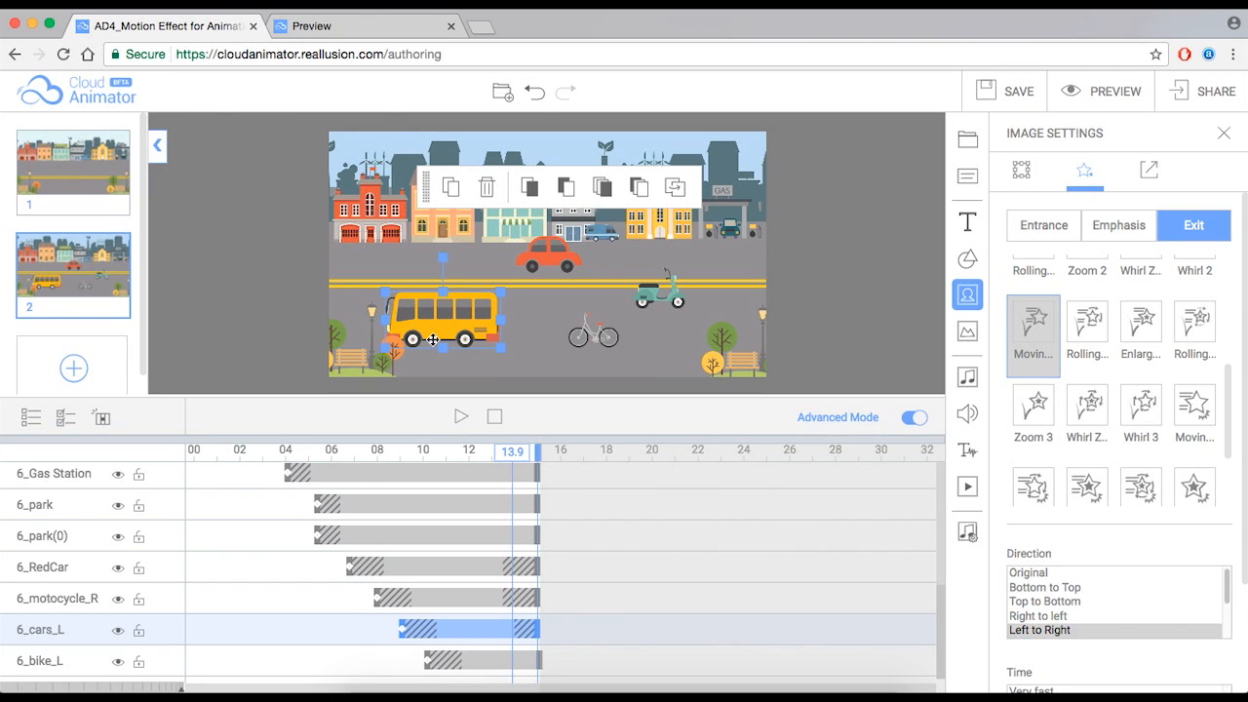
left_click(1049, 616)
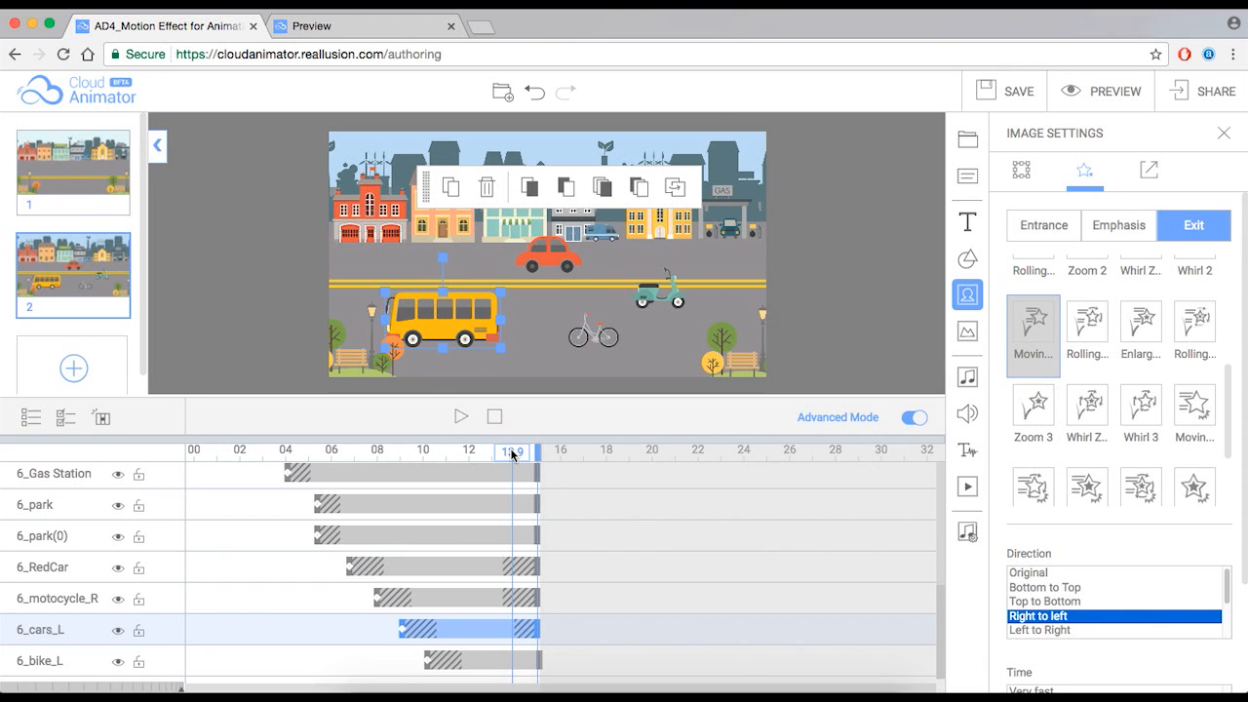
Give 6_bike_L the third Moving exit effect with direction Right to left and time Medium.
left_click_drag(513, 453, 523, 657)
left_click(524, 663)
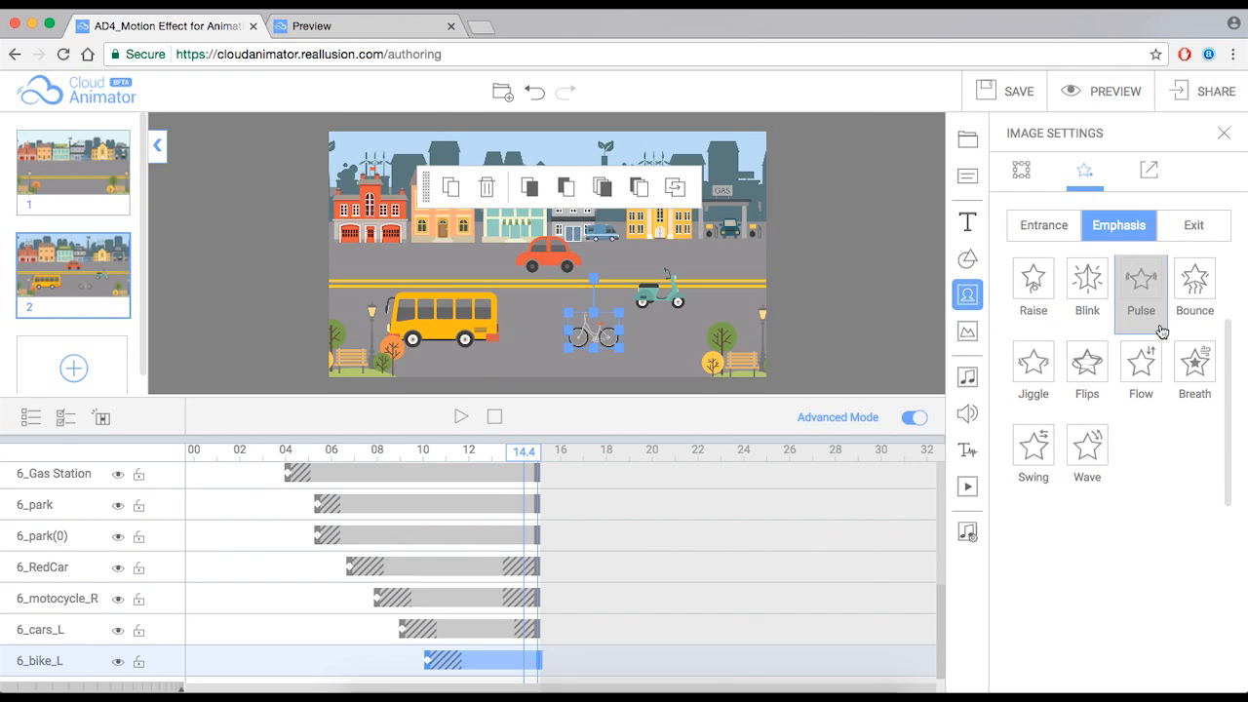
scroll(1151, 372, "up", 2)
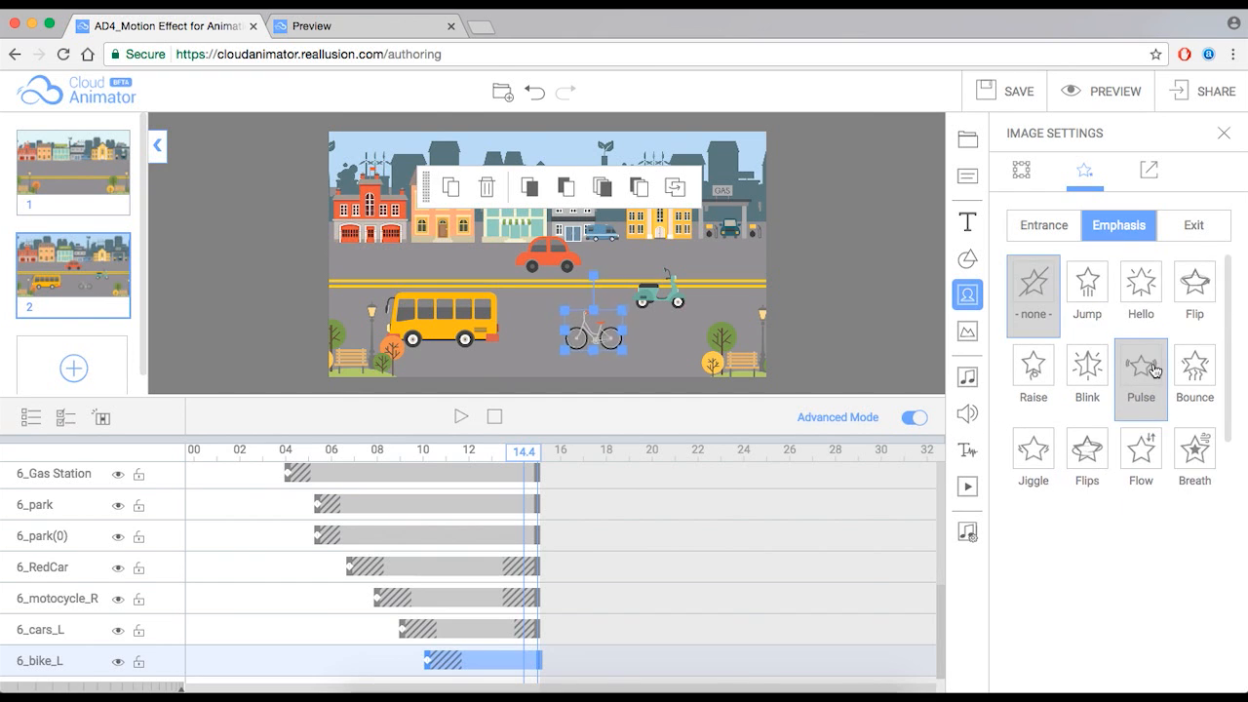
left_click(1168, 224)
scroll(1076, 415, "up", 3)
scroll(1076, 419, "down", 2)
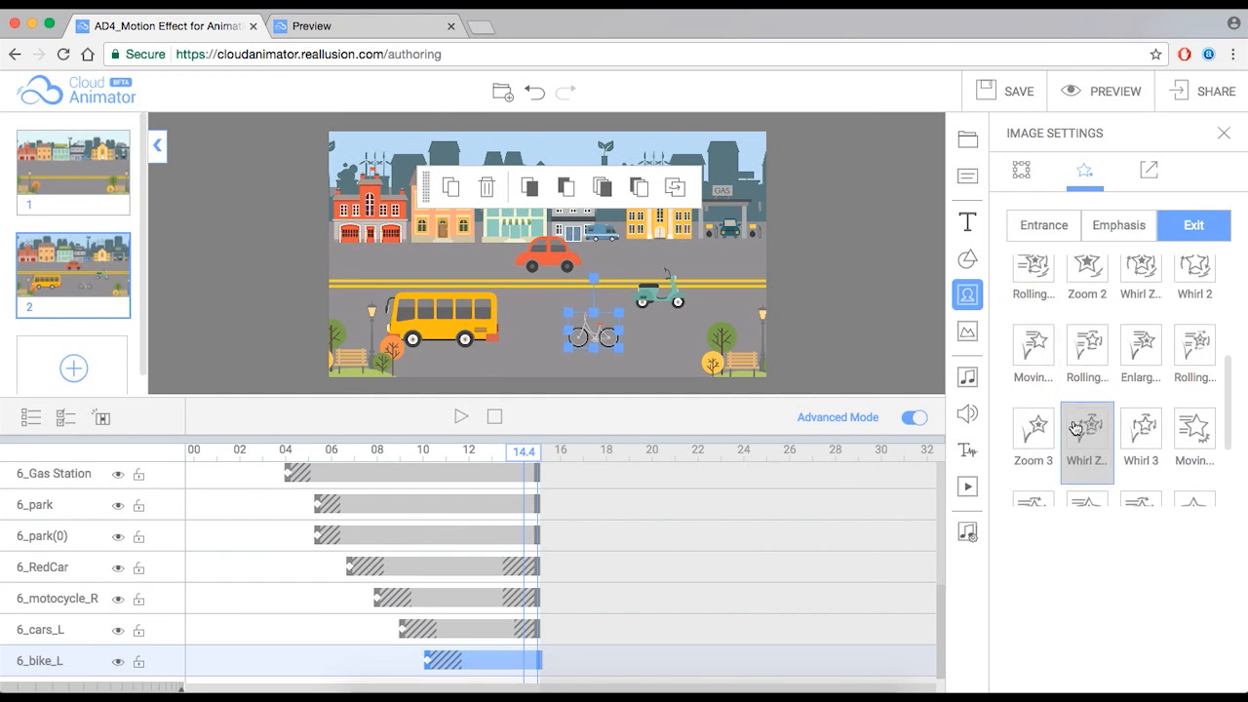
left_click(1035, 351)
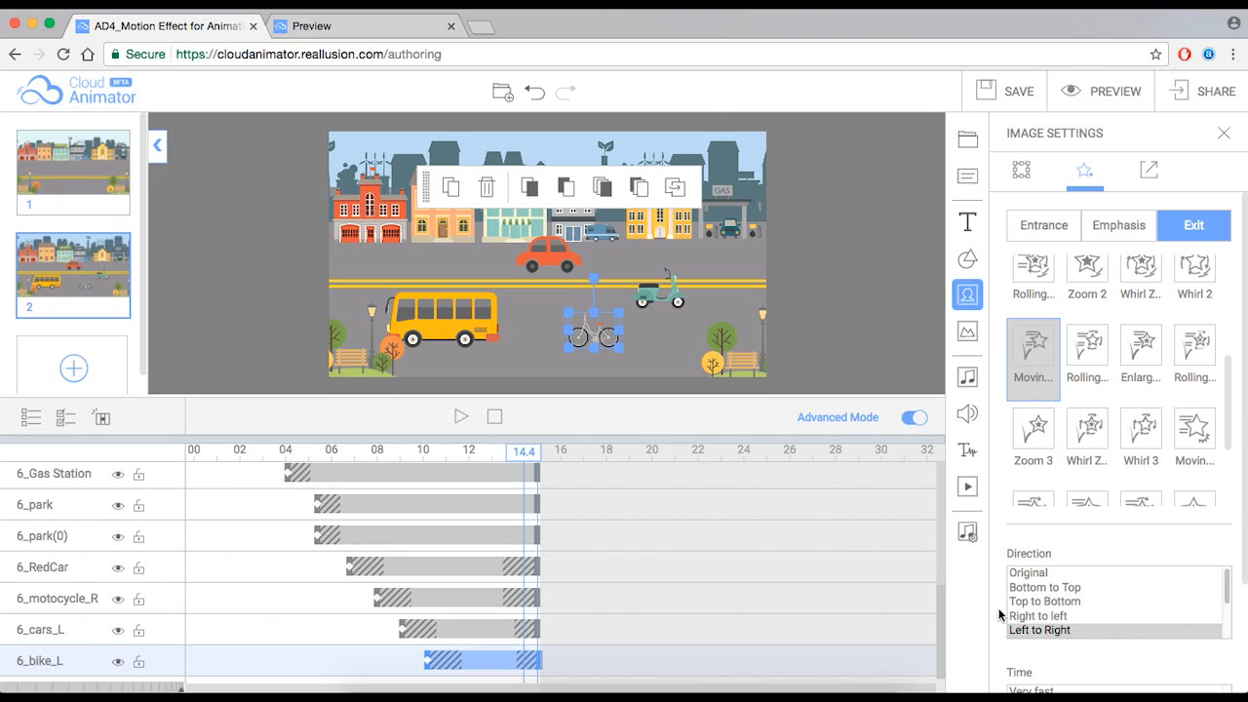
left_click(1043, 616)
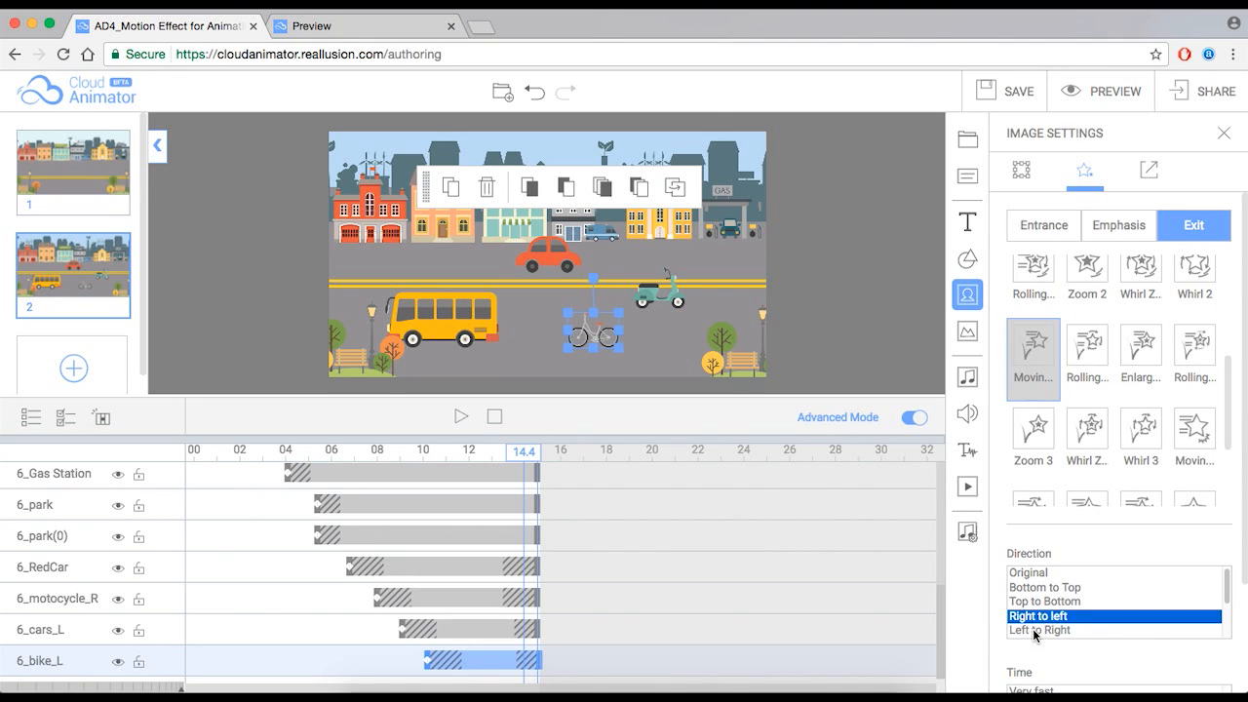
scroll(1035, 632, "down", 3)
left_click(1039, 608)
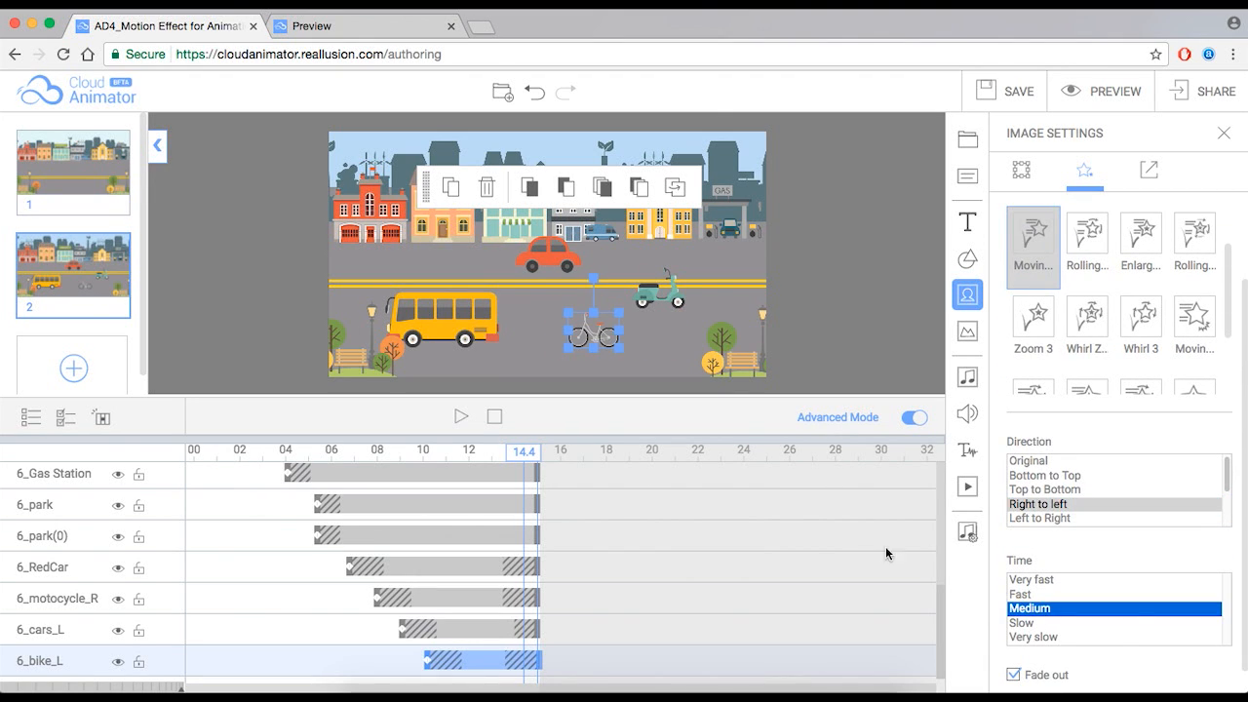
Rewind the scene to the start, enlarge the stage area above the timeline, and play the animation to about 11.6 s.
left_click(497, 419)
left_click(827, 320)
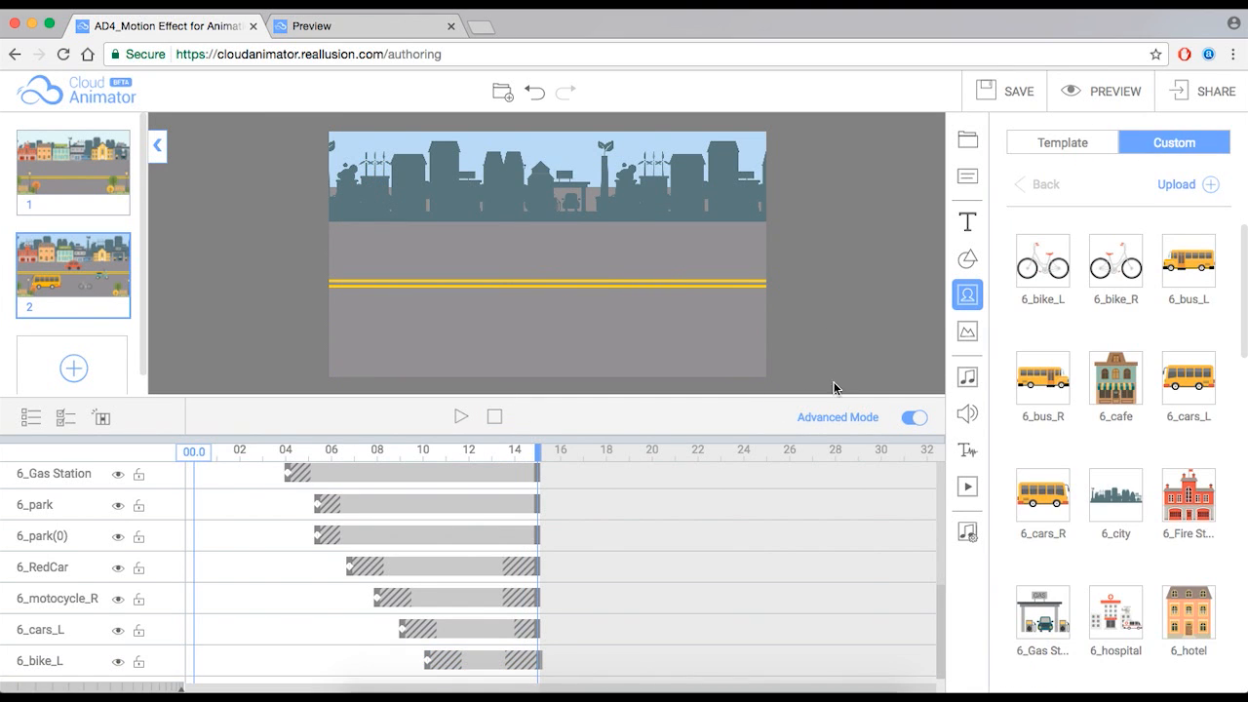
left_click_drag(792, 436, 796, 583)
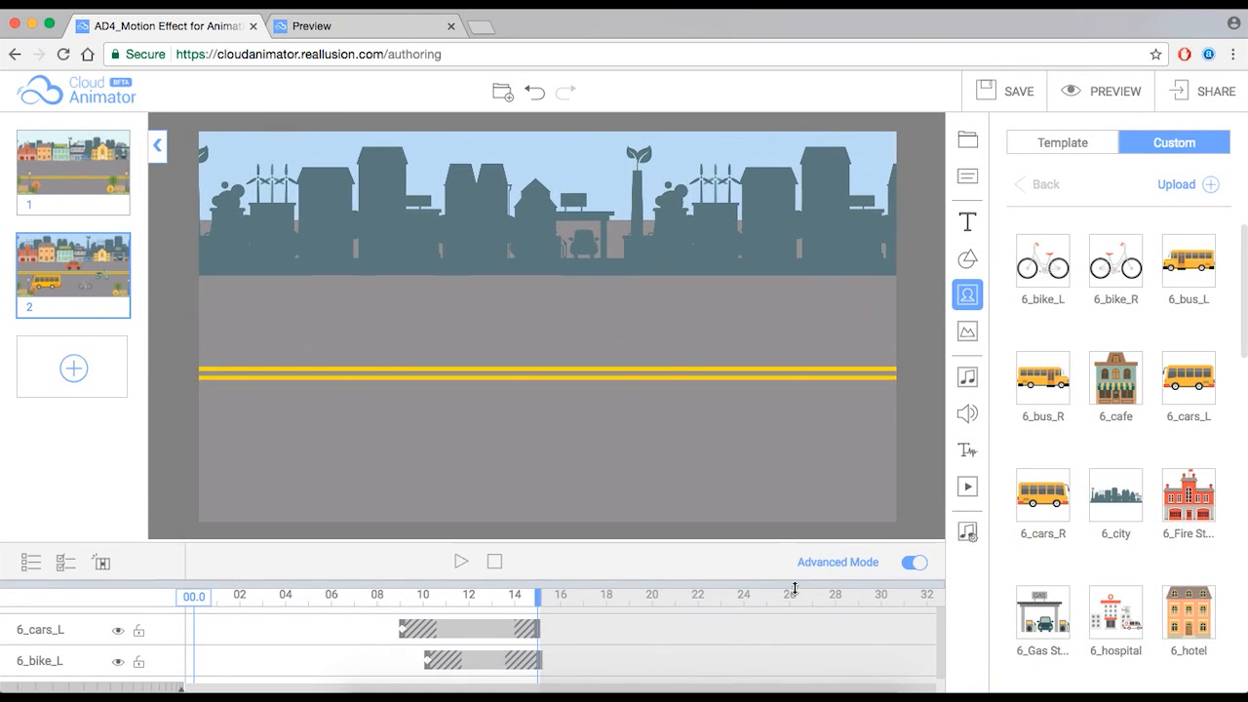
left_click(463, 569)
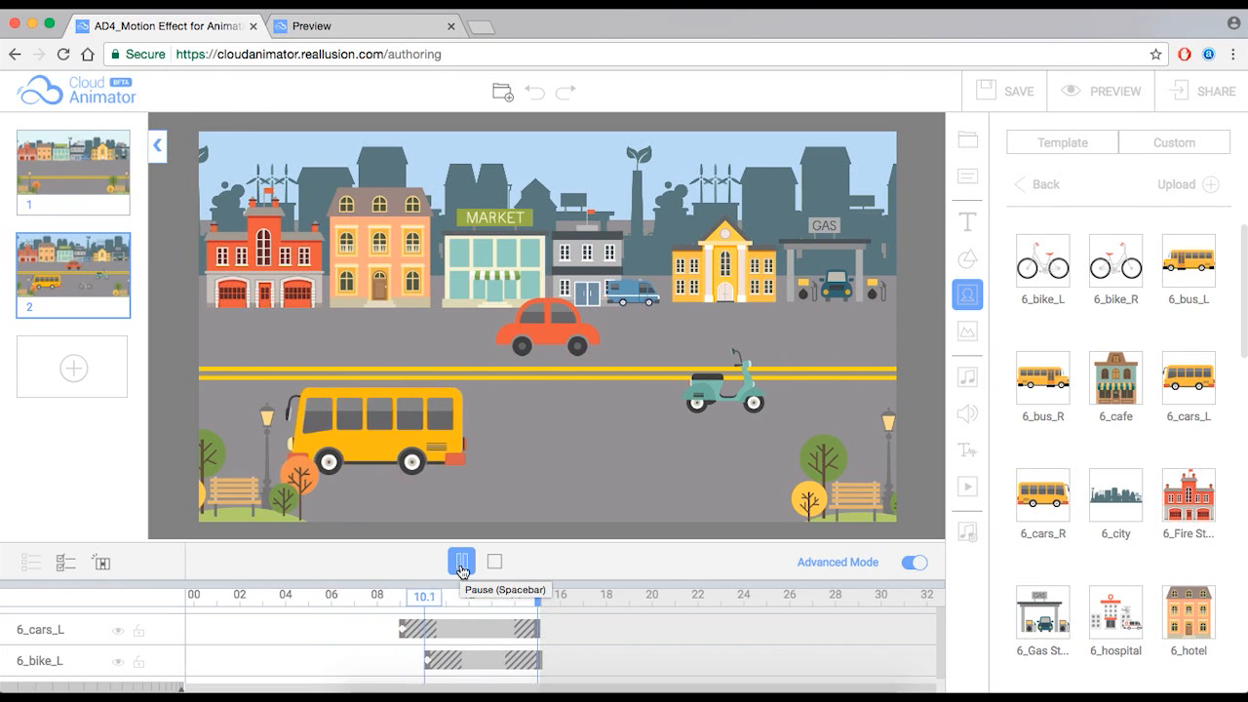
left_click(462, 570)
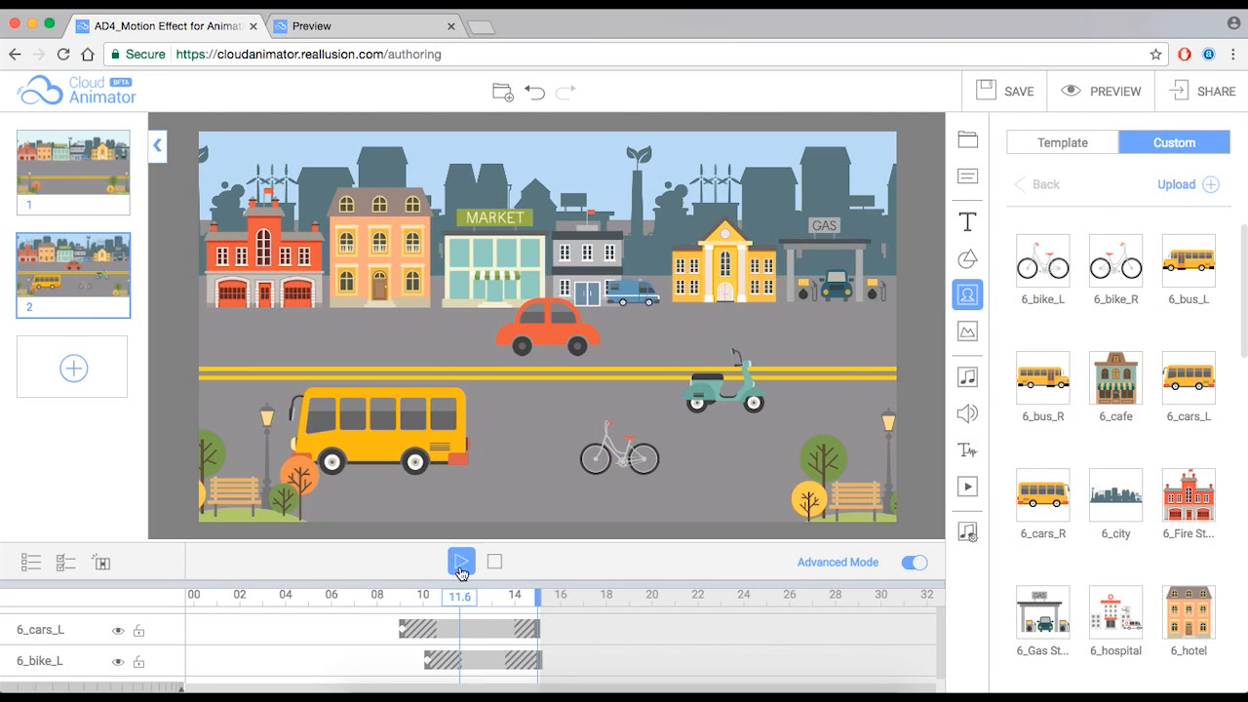